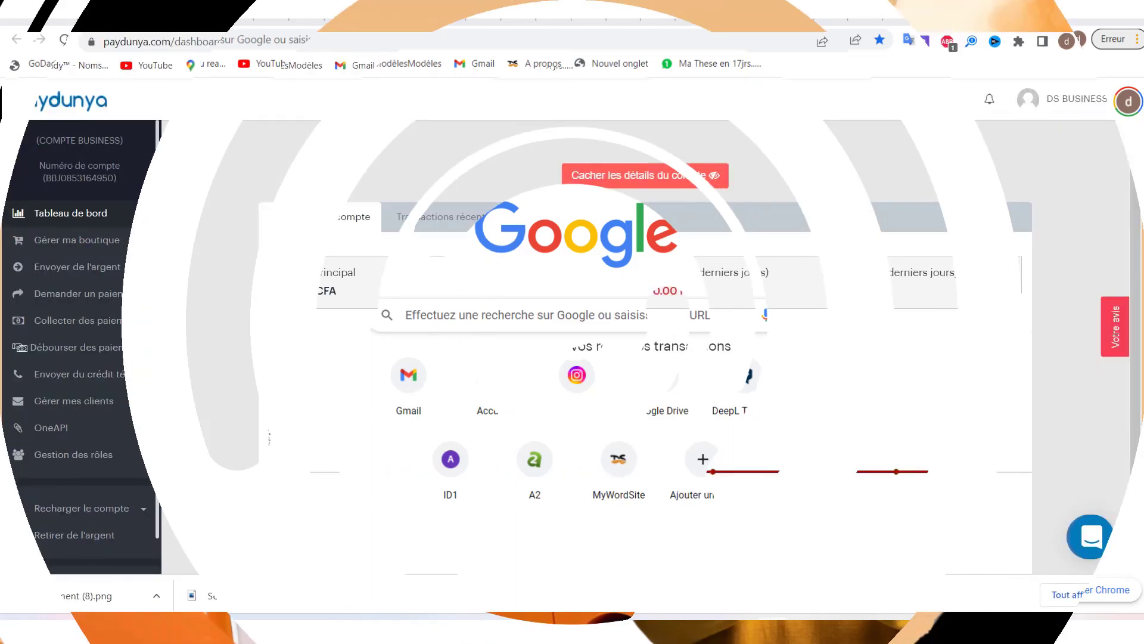
Step: Go from the account dashboard to OneAPI and open the new-application configuration form
{"action": "left_click", "coordinate": [66, 196]}
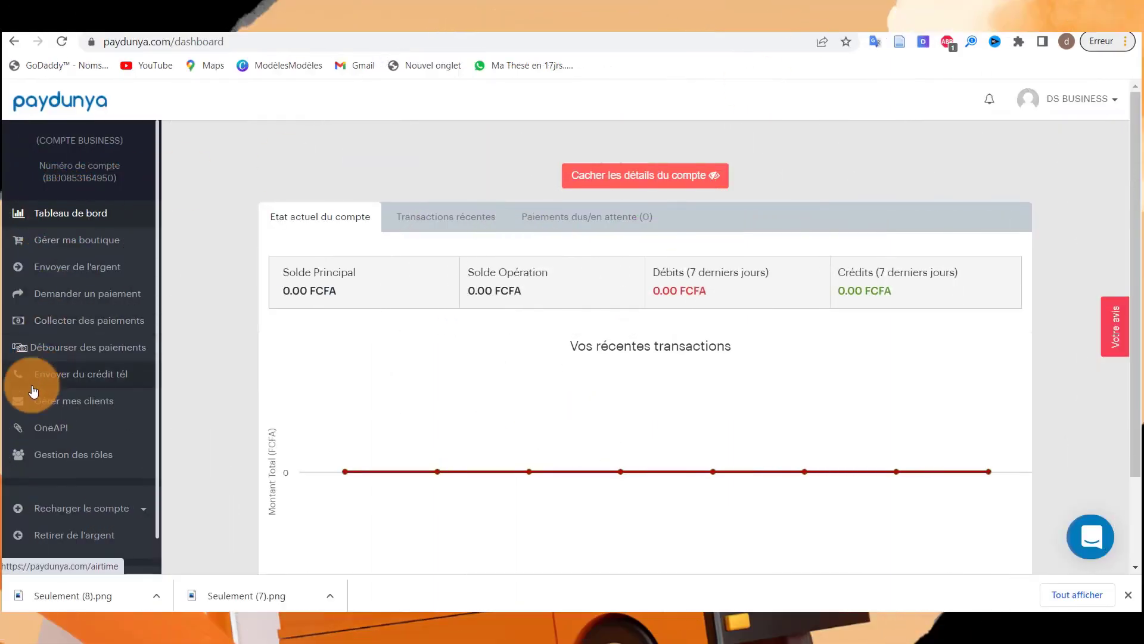
{"action": "left_click", "coordinate": [53, 430]}
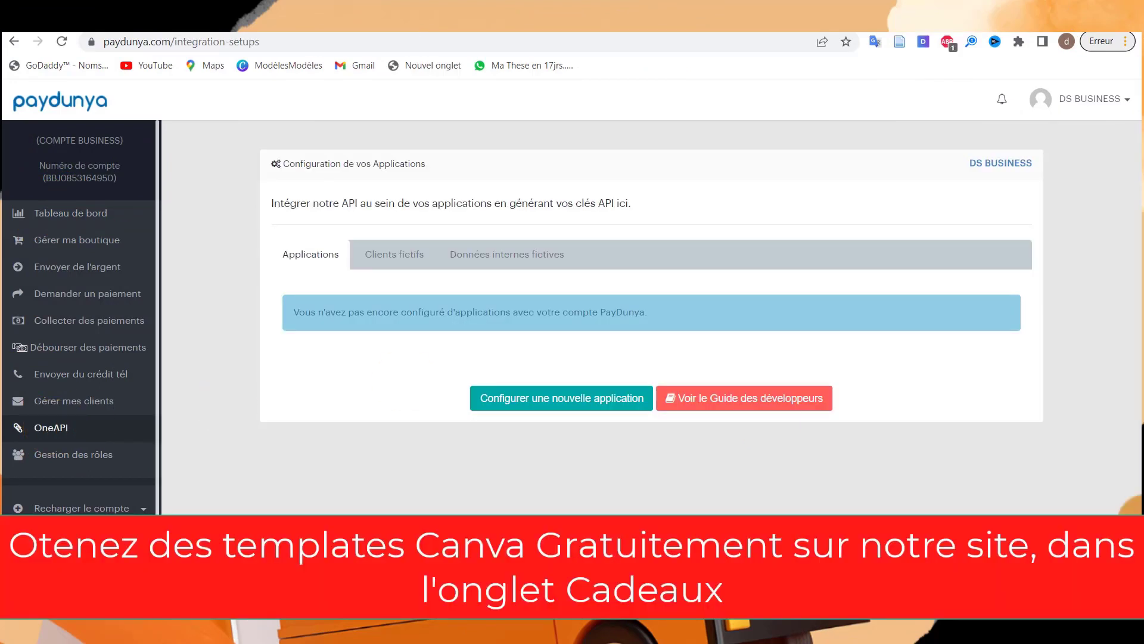
{"action": "left_click", "coordinate": [663, 468]}
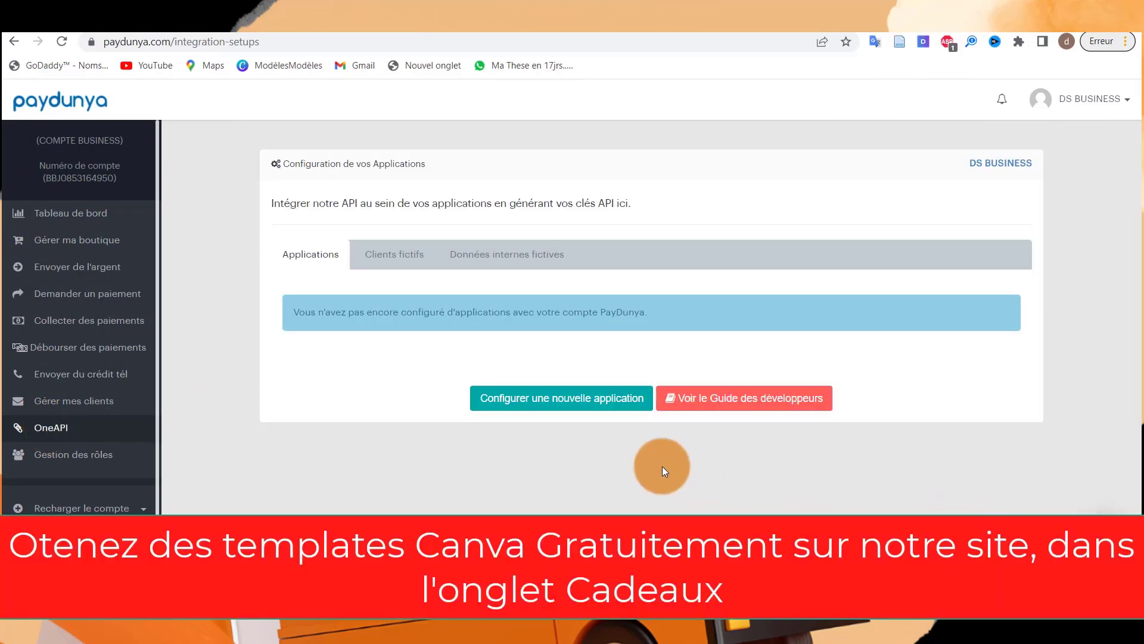
{"action": "left_click", "coordinate": [554, 398]}
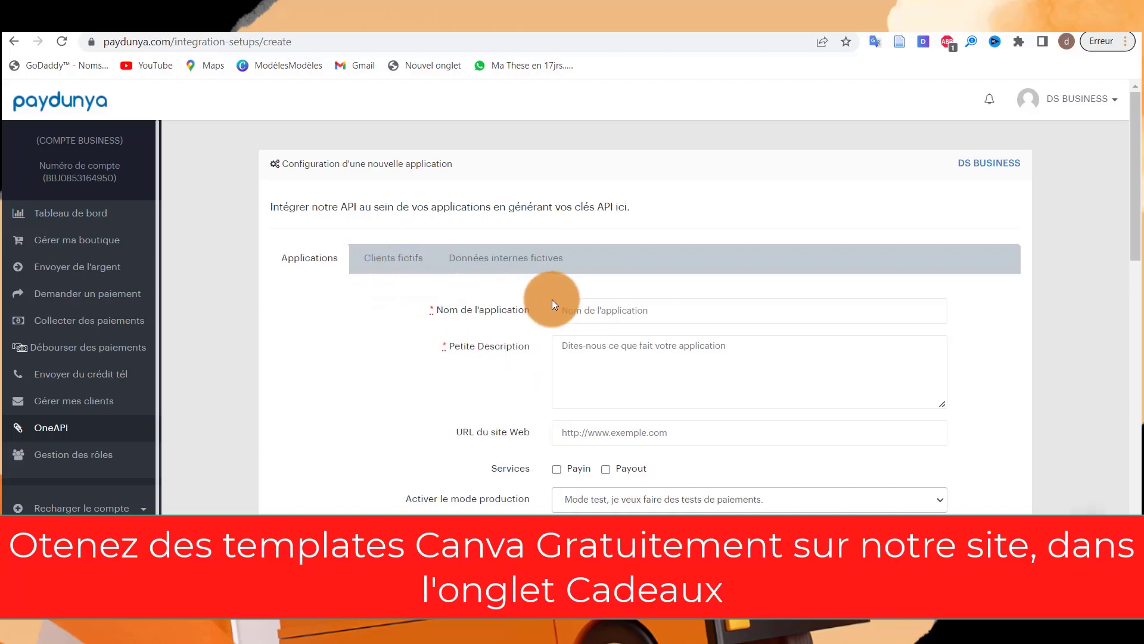
Step: Name the application 'PayT' and enter the description 'Recevoir de l'argent des clients'
{"action": "left_click", "coordinate": [595, 314]}
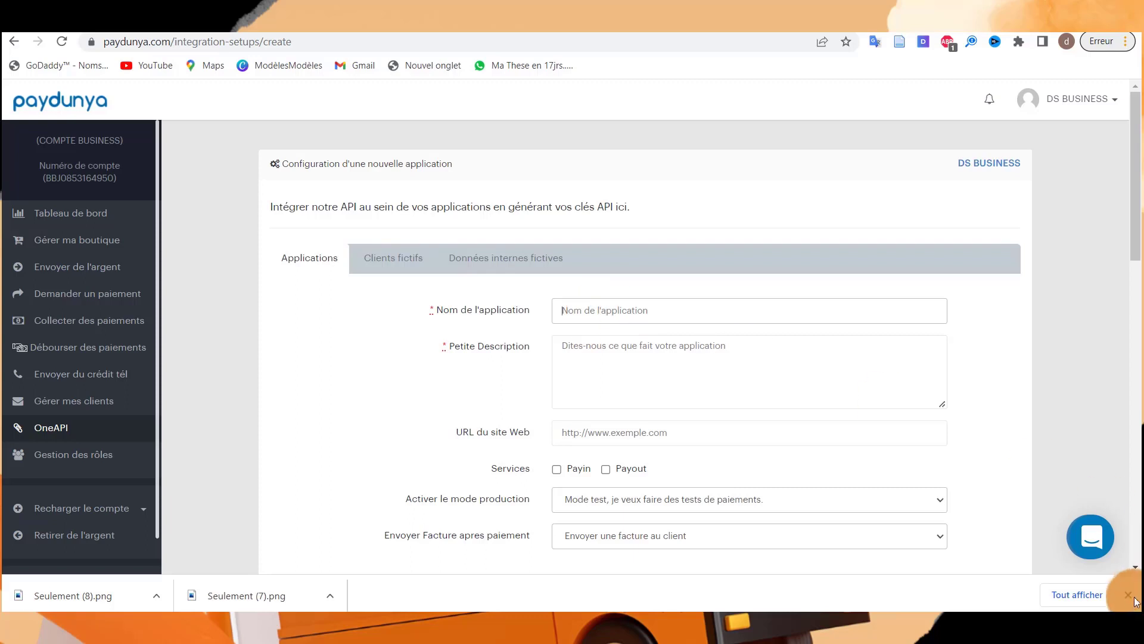
{"action": "scroll", "coordinate": [1027, 497], "scroll_direction": "down", "scroll_amount": 3}
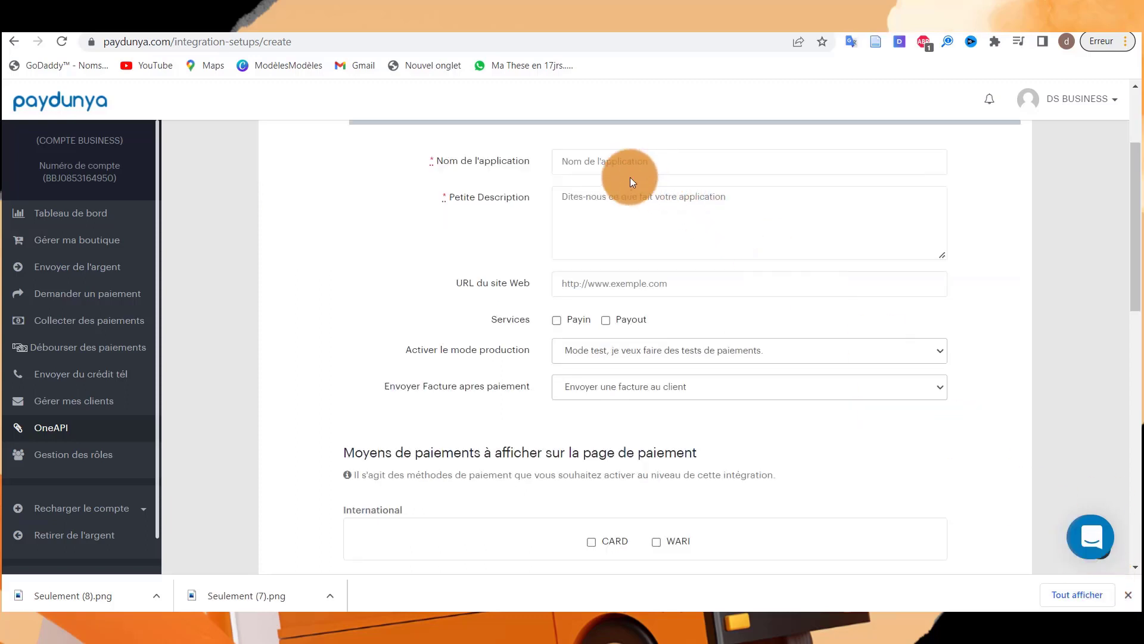
{"action": "left_click", "coordinate": [605, 165]}
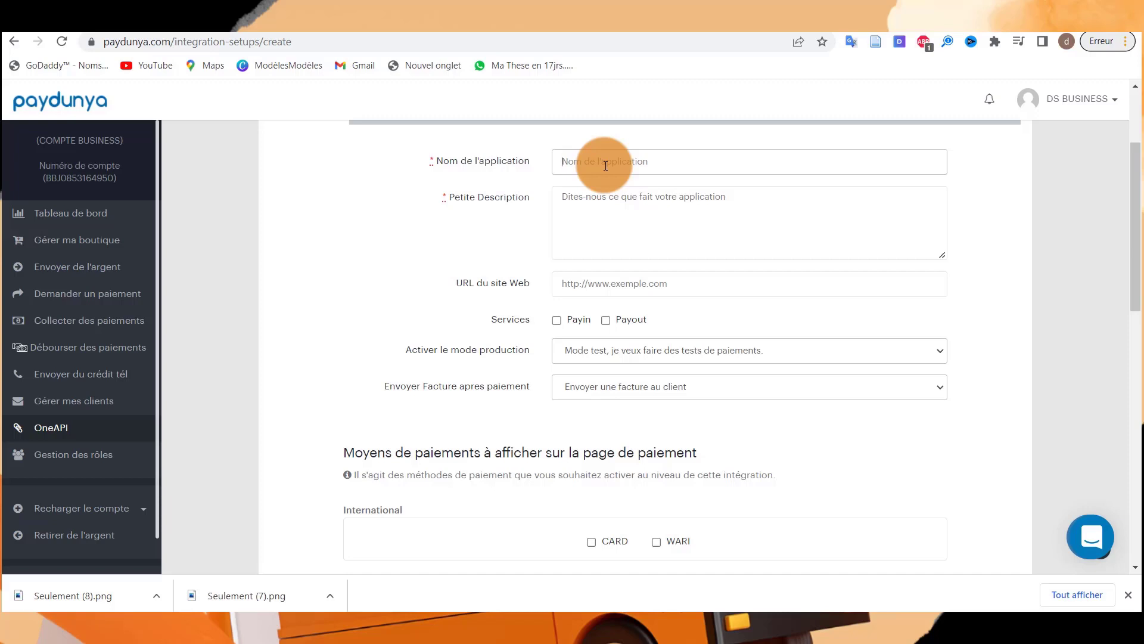
{"action": "type", "text": "PayT"}
{"action": "left_click", "coordinate": [591, 201]}
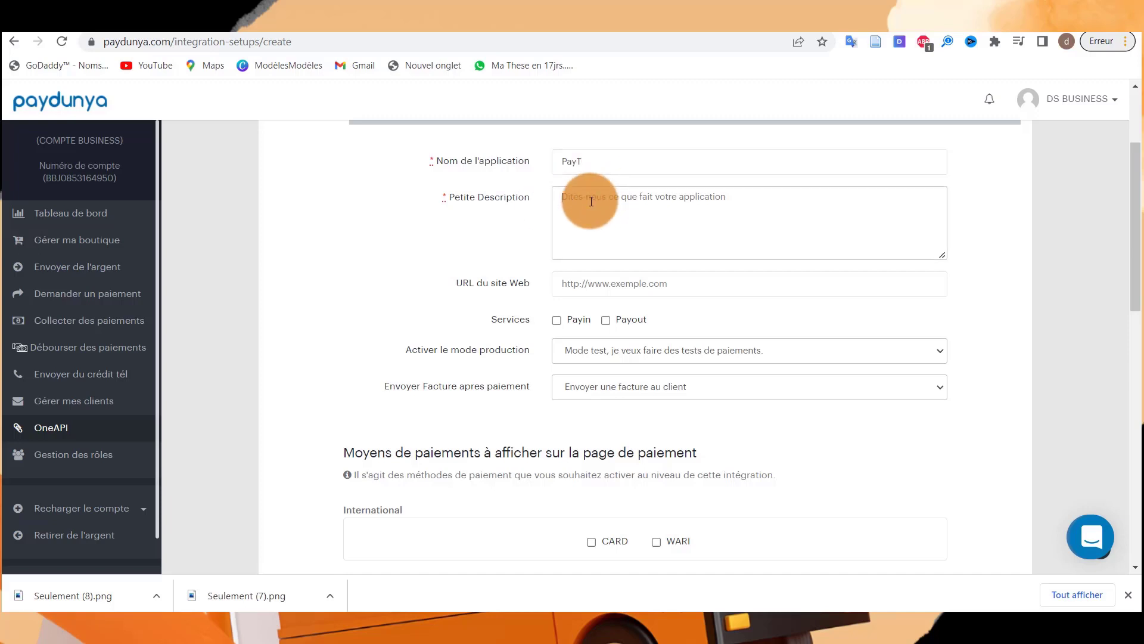
{"action": "type", "text": "R"}
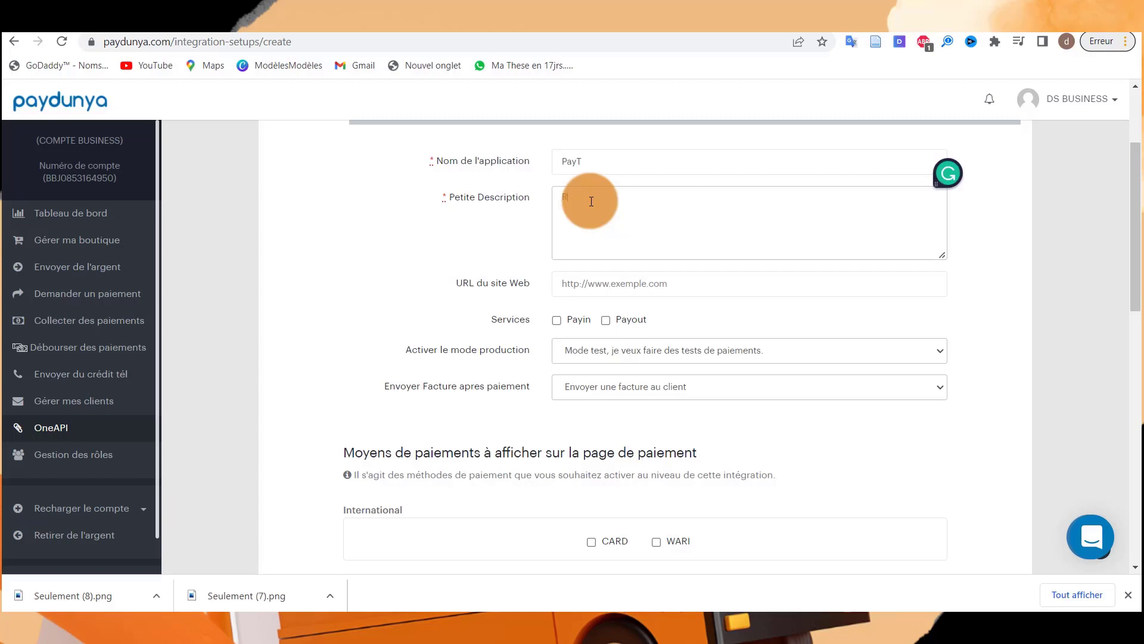
{"action": "type", "text": "ecevoir de l'argent des clients"}
{"action": "left_click", "coordinate": [577, 285]}
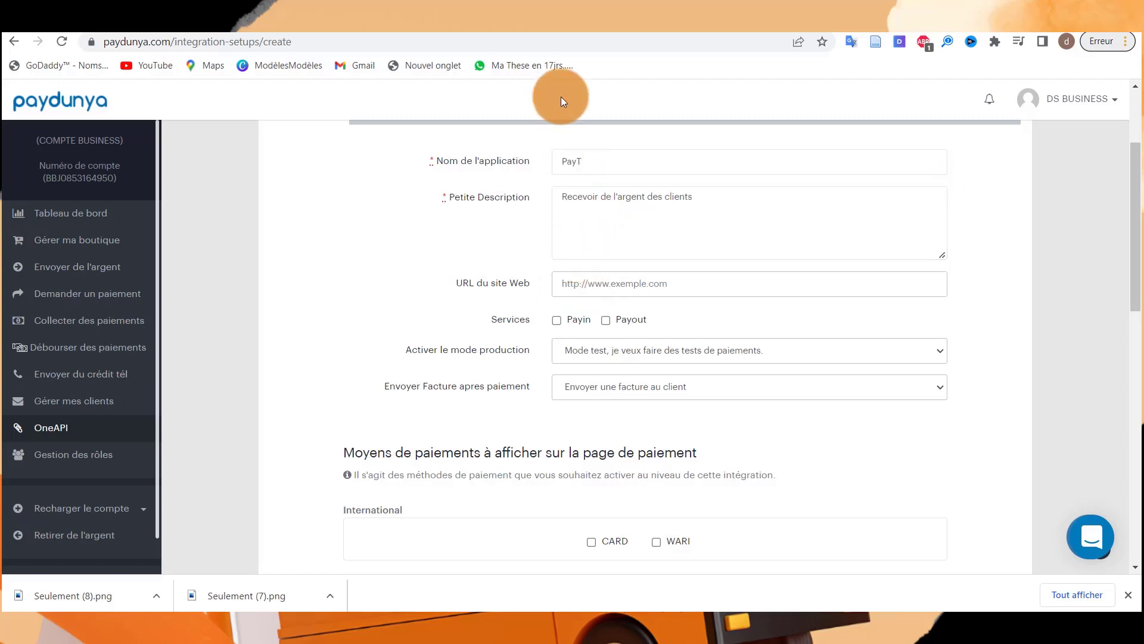
Step: Copy the shop's site address from the cake product preview tab and return to PayDunya
{"action": "left_click", "coordinate": [662, 21]}
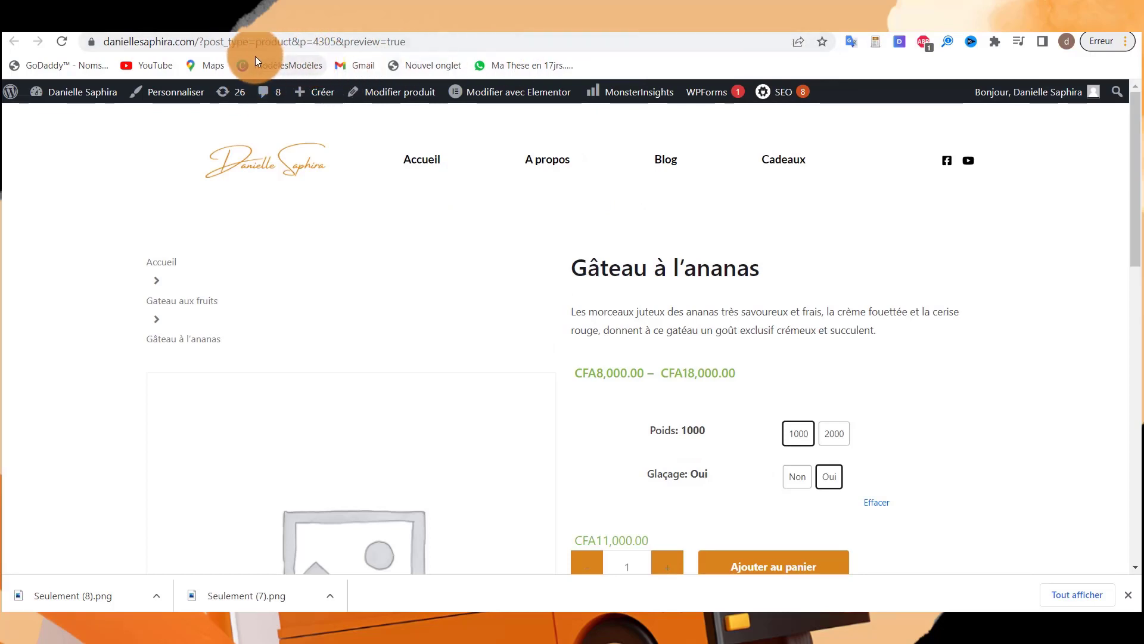
{"action": "left_click_drag", "start_coordinate": [199, 41], "coordinate": [67, 81]}
{"action": "key", "text": "ctrl+c"}
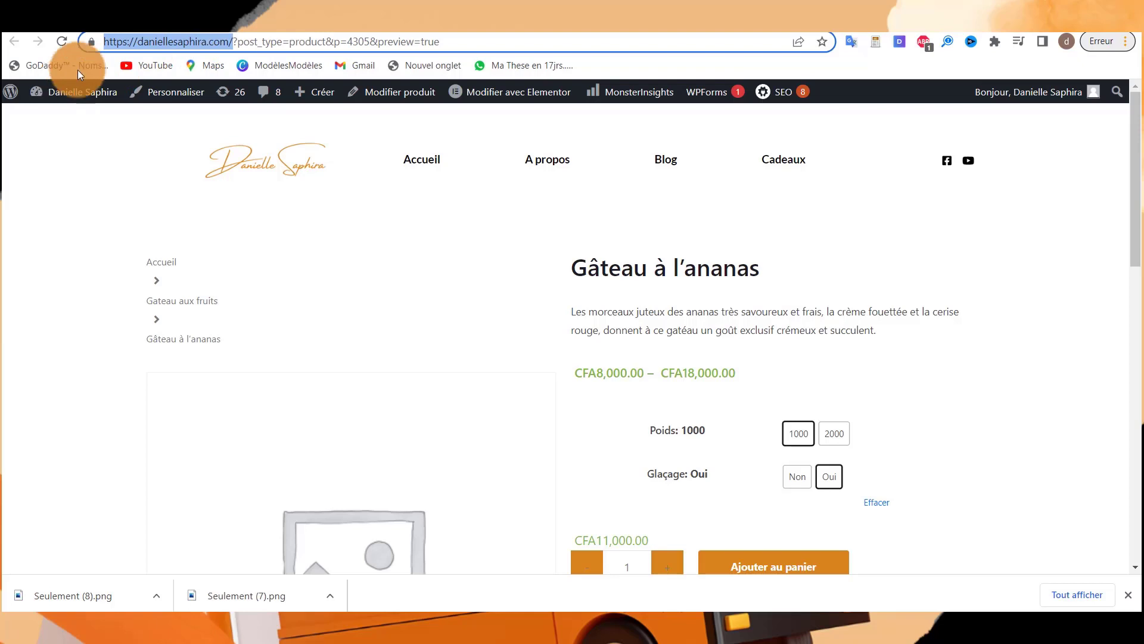
{"action": "left_click", "coordinate": [850, 21]}
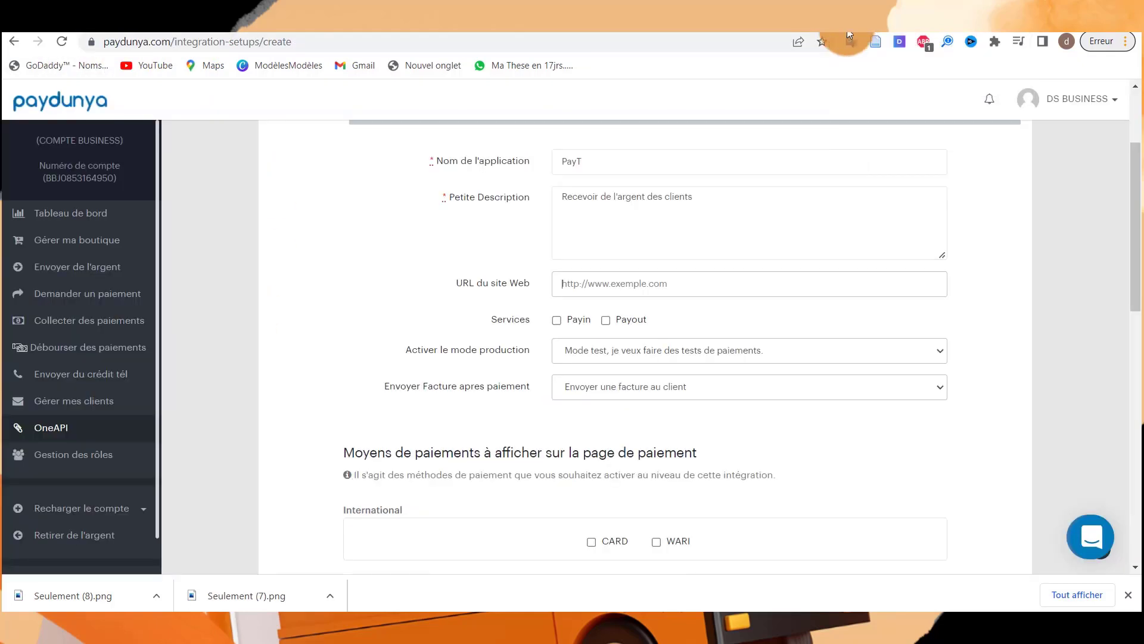
{"action": "left_click", "coordinate": [610, 294]}
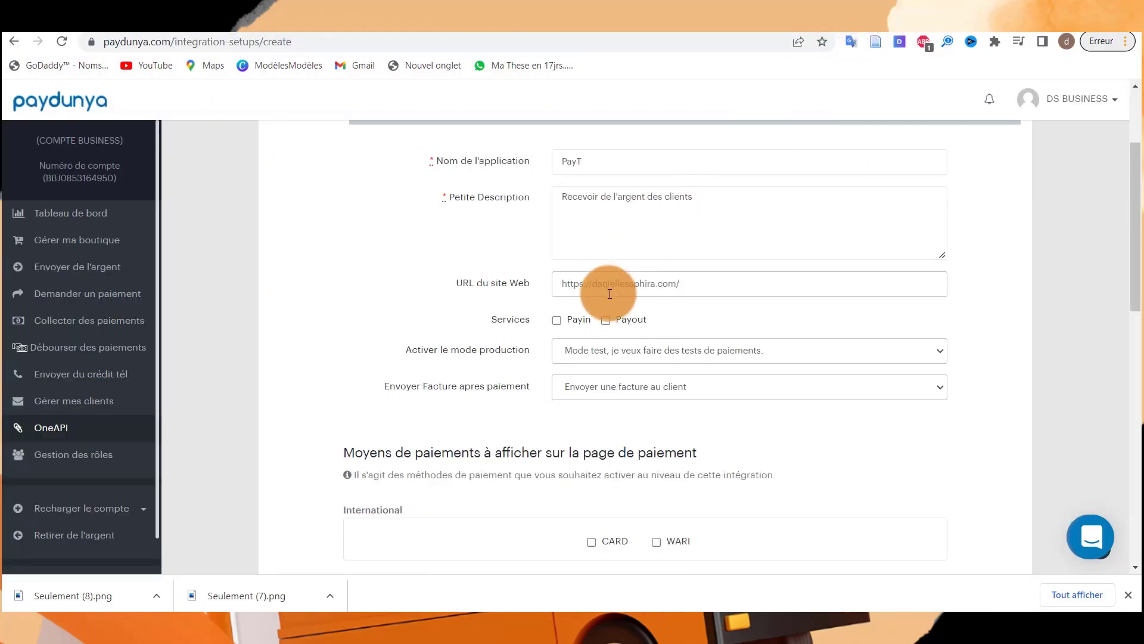
{"action": "key", "text": "ctrl+v"}
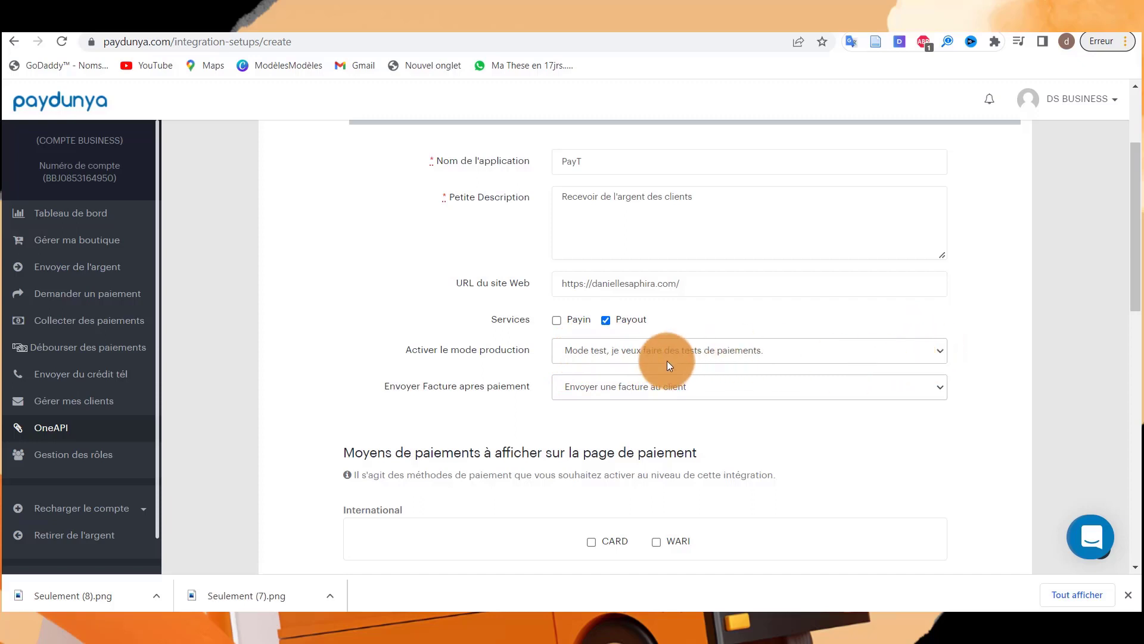
{"action": "left_click", "coordinate": [940, 352]}
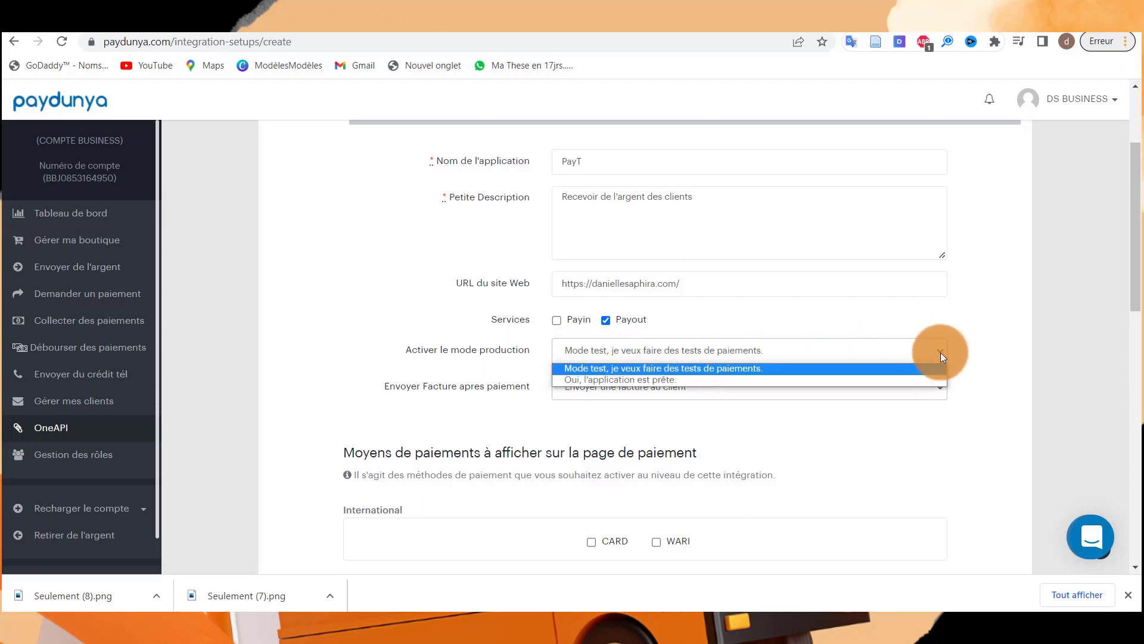
{"action": "left_click", "coordinate": [892, 365]}
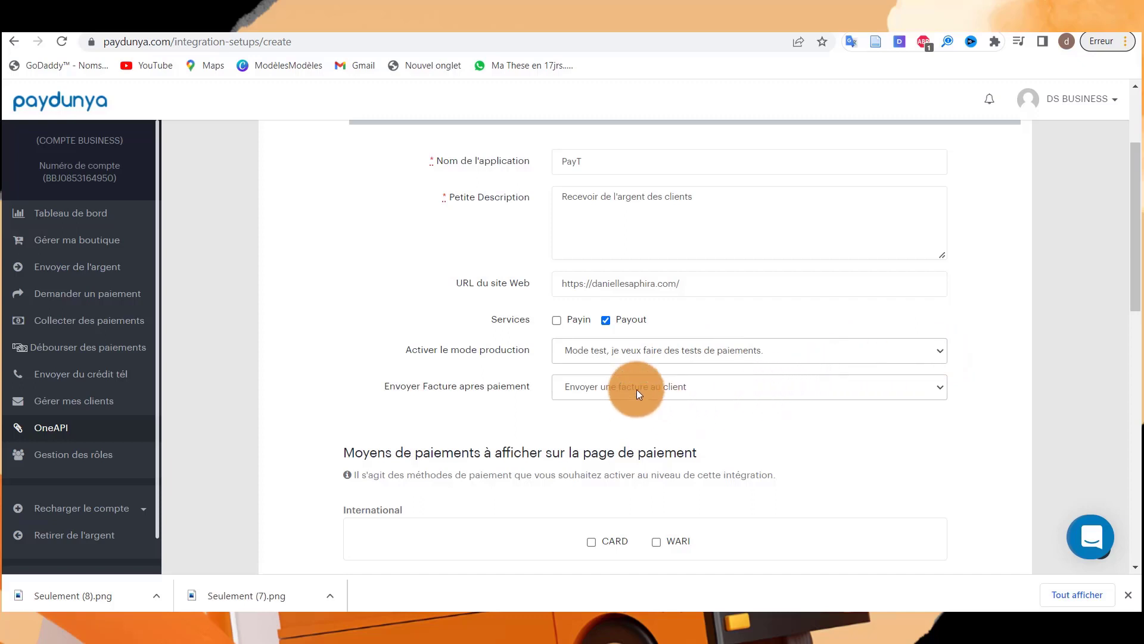
{"action": "scroll", "coordinate": [636, 389], "scroll_direction": "down", "scroll_amount": 1}
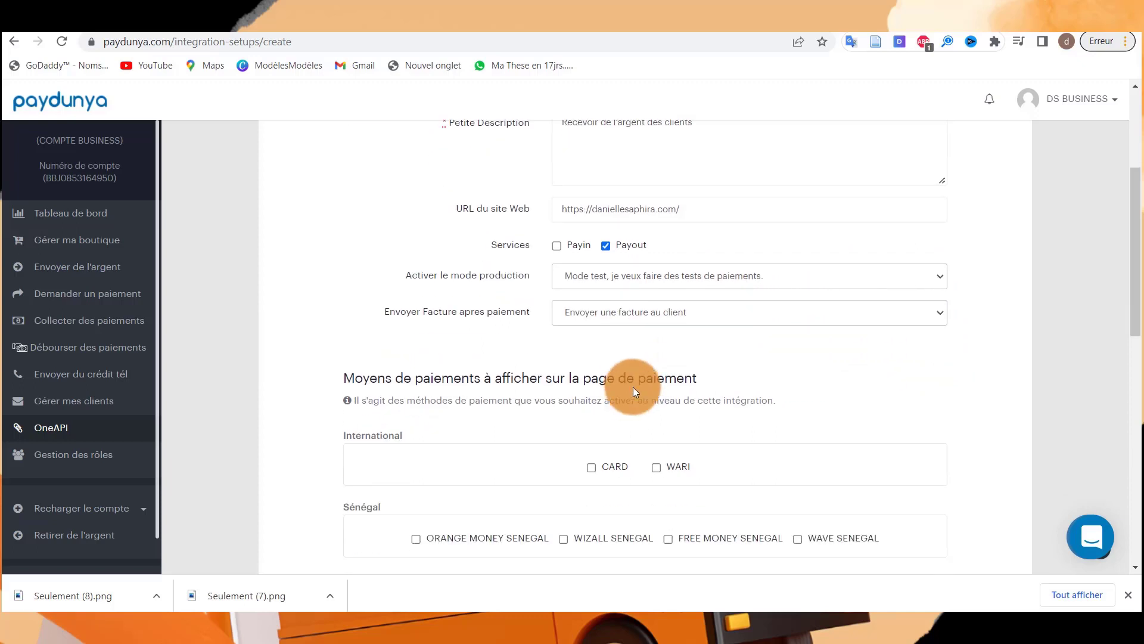
{"action": "left_click", "coordinate": [943, 317]}
{"action": "left_click", "coordinate": [941, 313]}
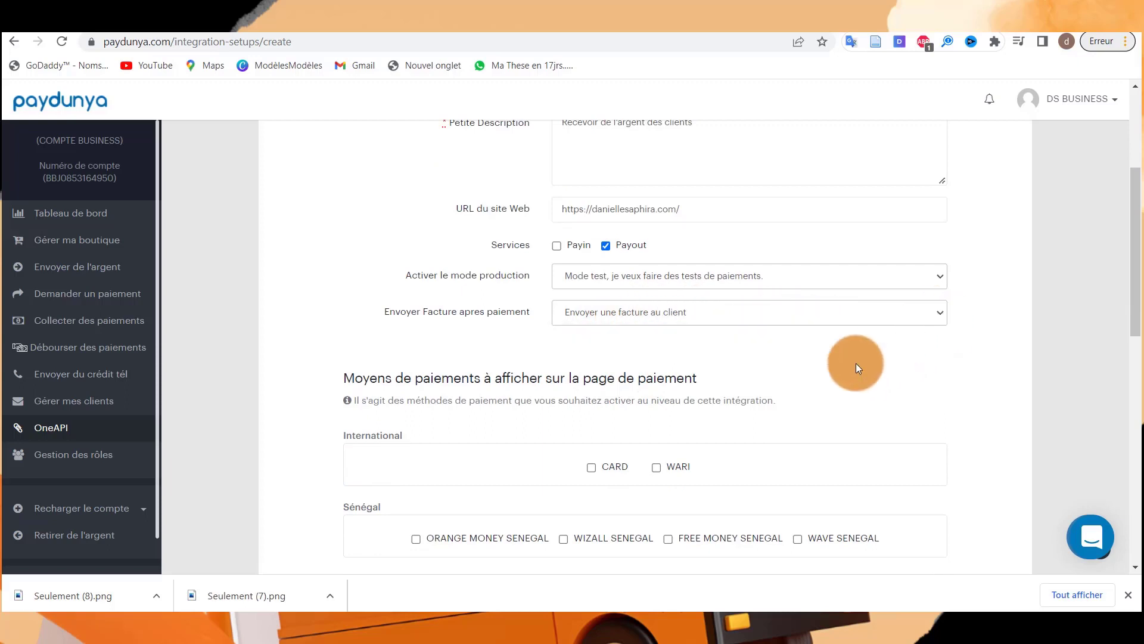
{"action": "scroll", "coordinate": [663, 411], "scroll_direction": "down", "scroll_amount": 1}
{"action": "scroll", "coordinate": [663, 411], "scroll_direction": "down", "scroll_amount": 1}
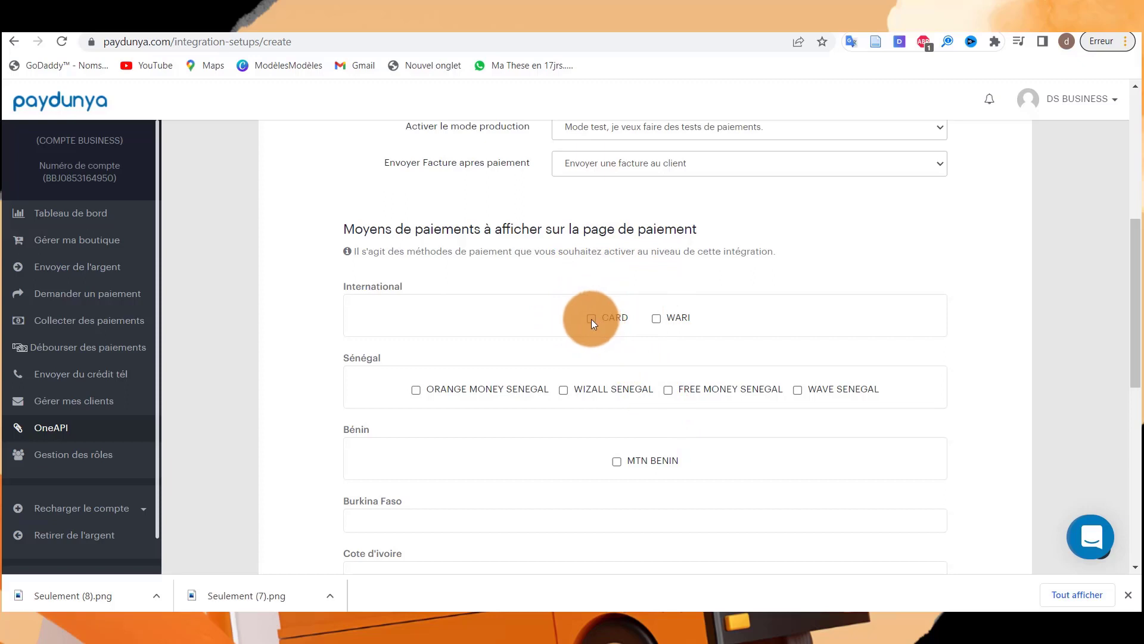
Step: Tick WARI, Wizall and Free Money Senegal, MTN Benin, MTN and Moov CI, T Money Togo and Moov ML
{"action": "left_click", "coordinate": [657, 321]}
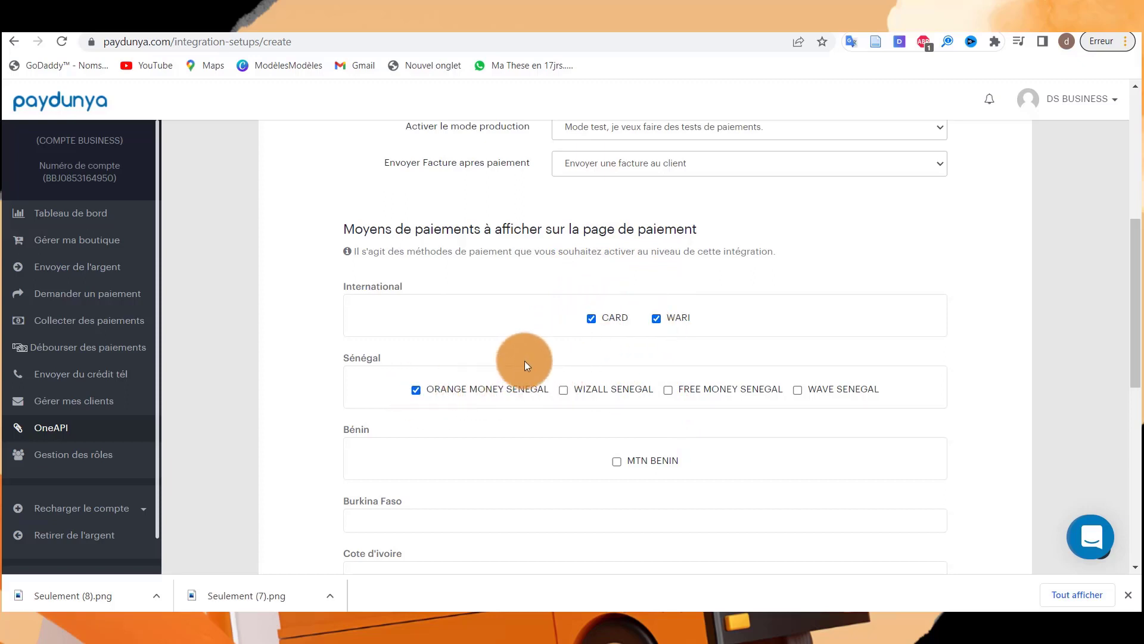
{"action": "left_click", "coordinate": [563, 389]}
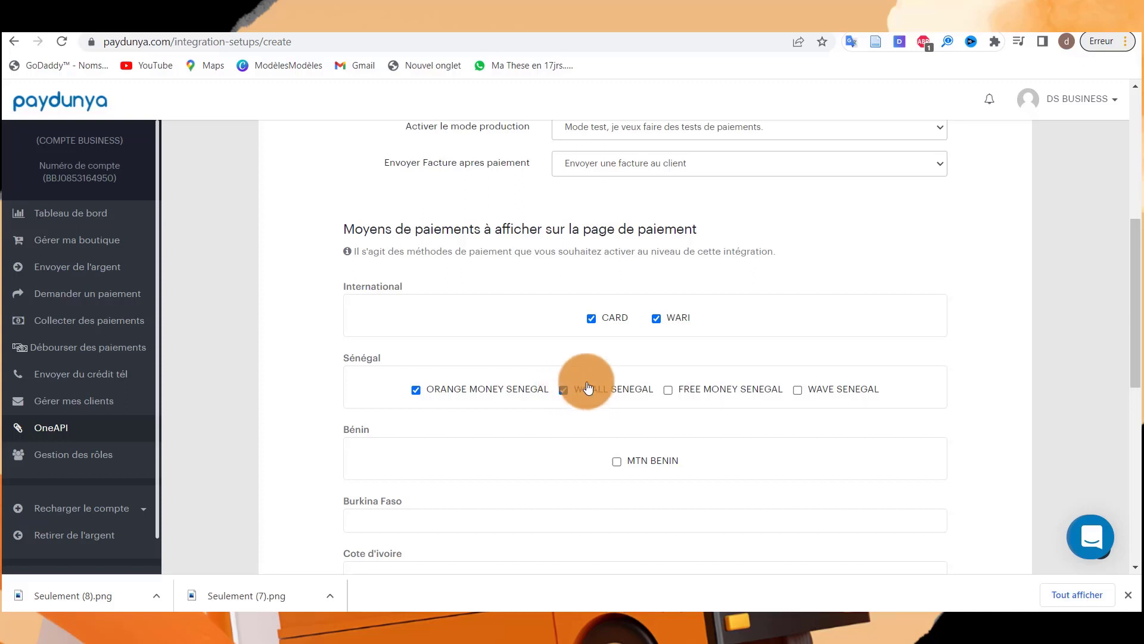
{"action": "left_click", "coordinate": [667, 391]}
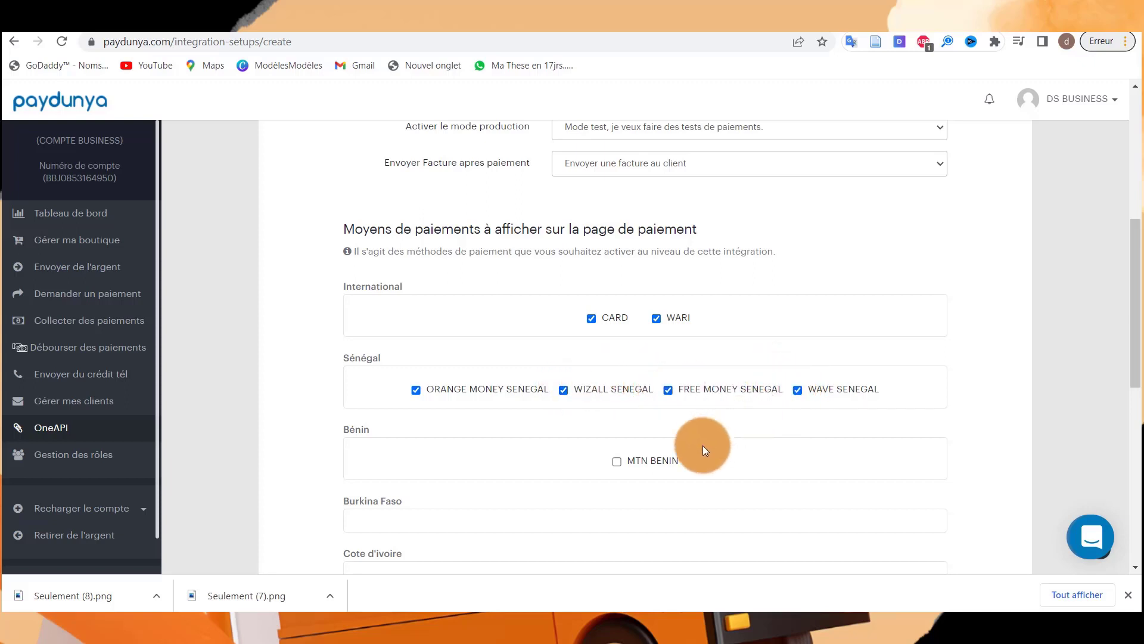
{"action": "scroll", "coordinate": [697, 448], "scroll_direction": "down", "scroll_amount": 1}
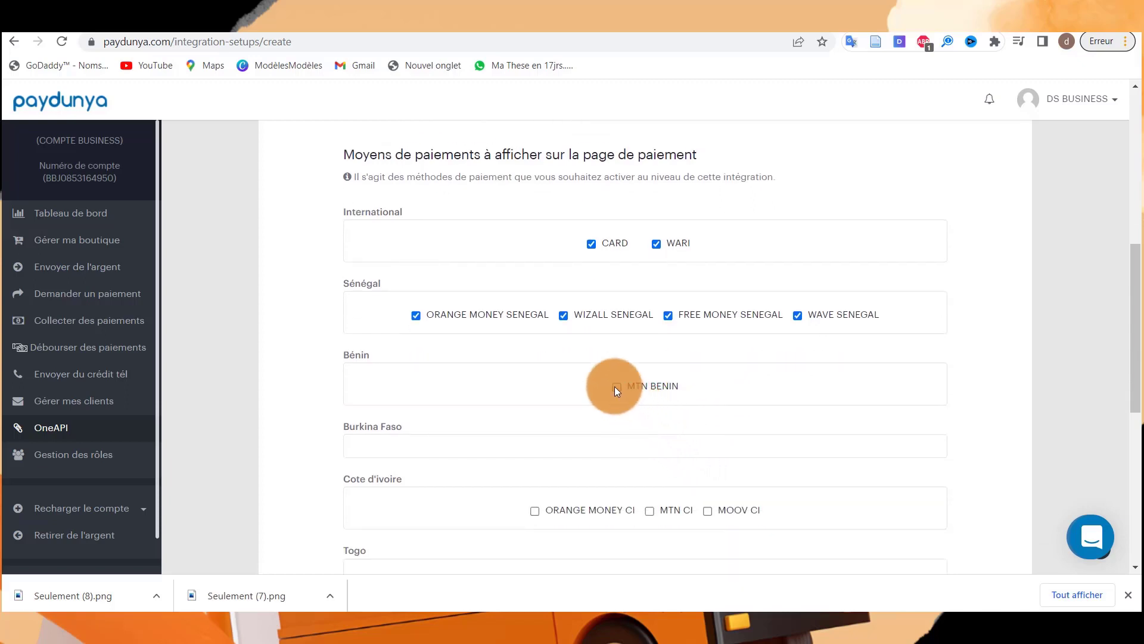
{"action": "left_click", "coordinate": [617, 386]}
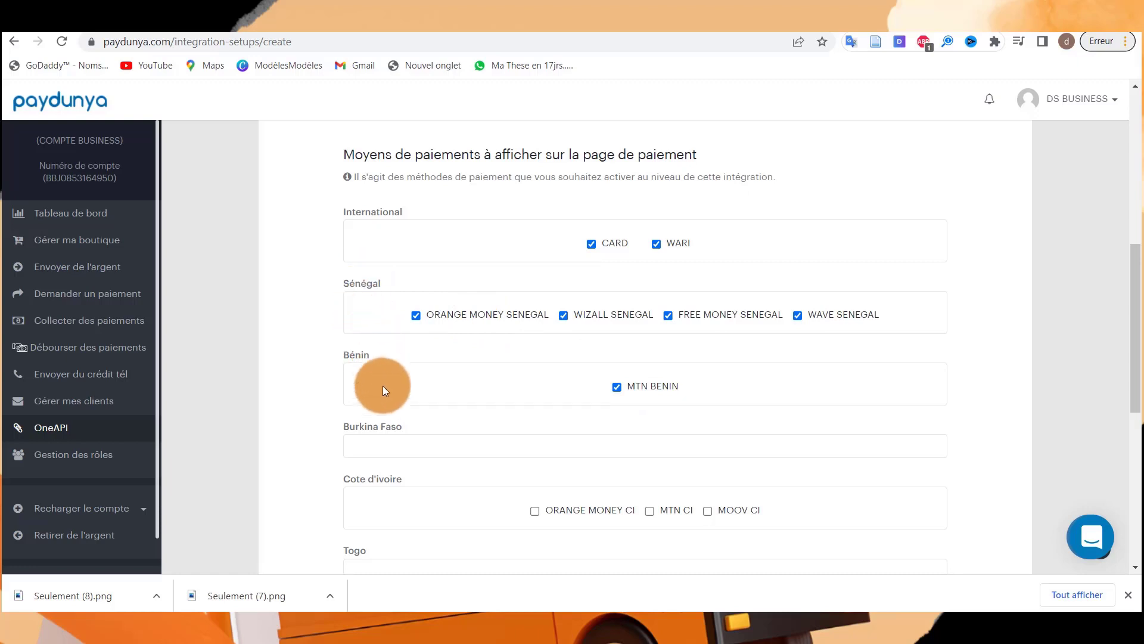
{"action": "scroll", "coordinate": [441, 431], "scroll_direction": "down", "scroll_amount": 1}
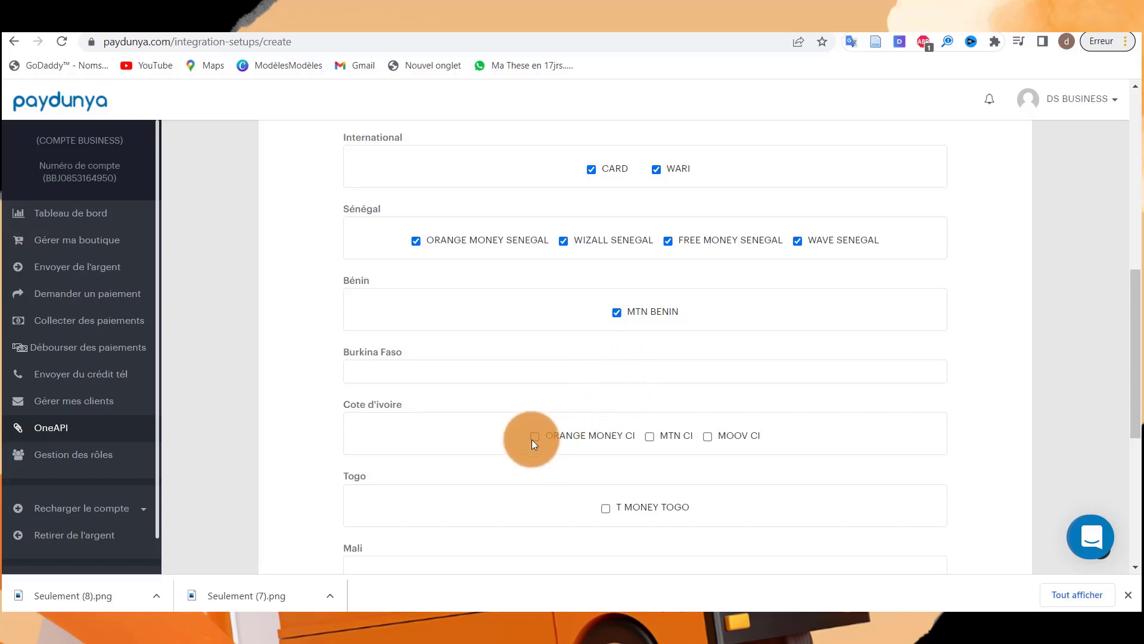
{"action": "left_click", "coordinate": [650, 437]}
{"action": "left_click", "coordinate": [707, 437]}
{"action": "scroll", "coordinate": [694, 435], "scroll_direction": "down", "scroll_amount": 2}
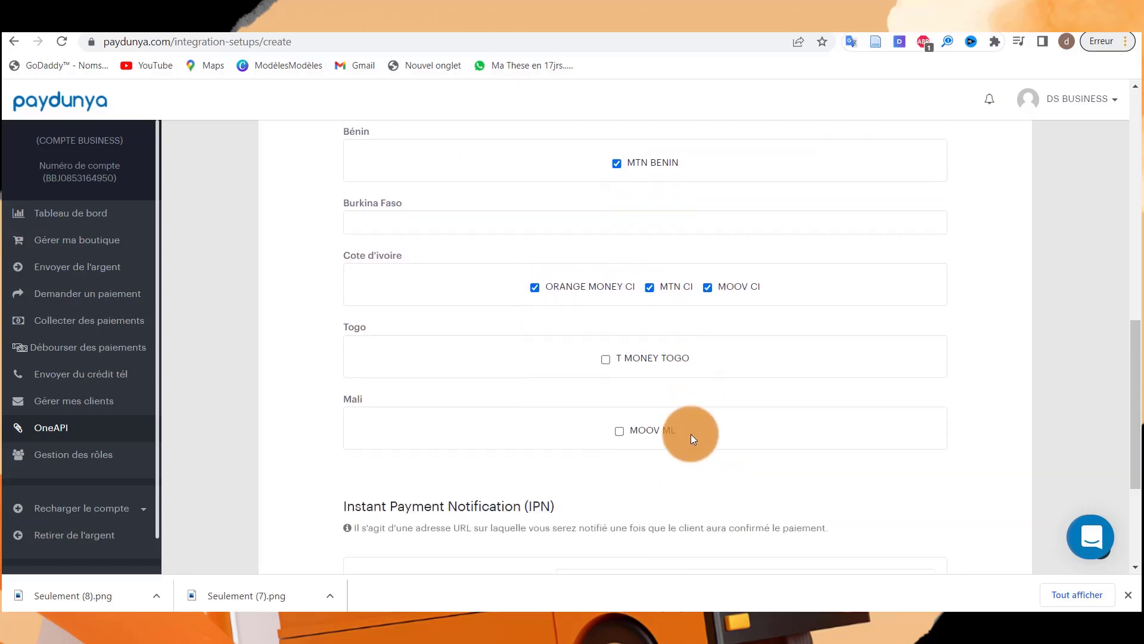
{"action": "left_click", "coordinate": [605, 360]}
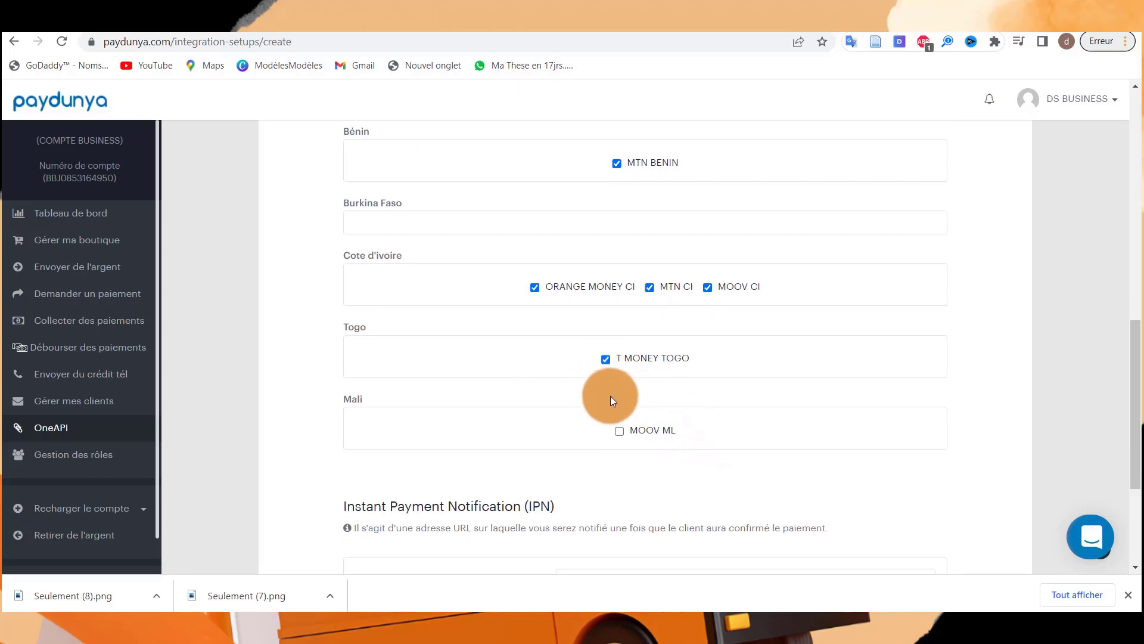
{"action": "left_click", "coordinate": [618, 431]}
{"action": "scroll", "coordinate": [615, 420], "scroll_direction": "down", "scroll_amount": 3}
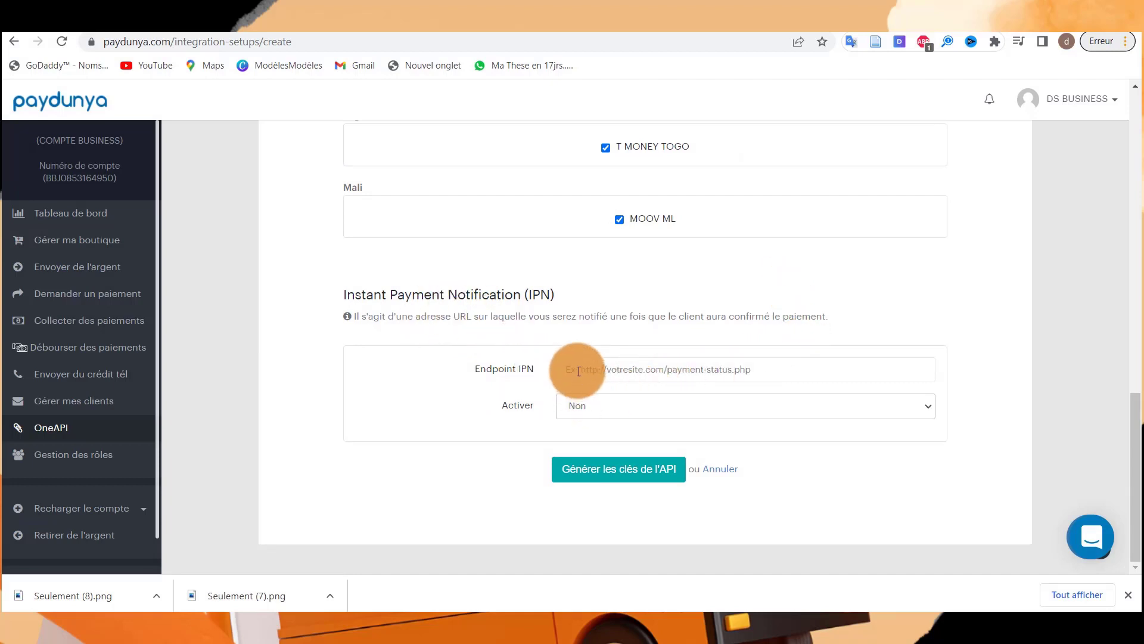
Step: Review the enabled payment methods and IPN section, then generate the PayT API keys
{"action": "scroll", "coordinate": [602, 263], "scroll_direction": "up", "scroll_amount": 15}
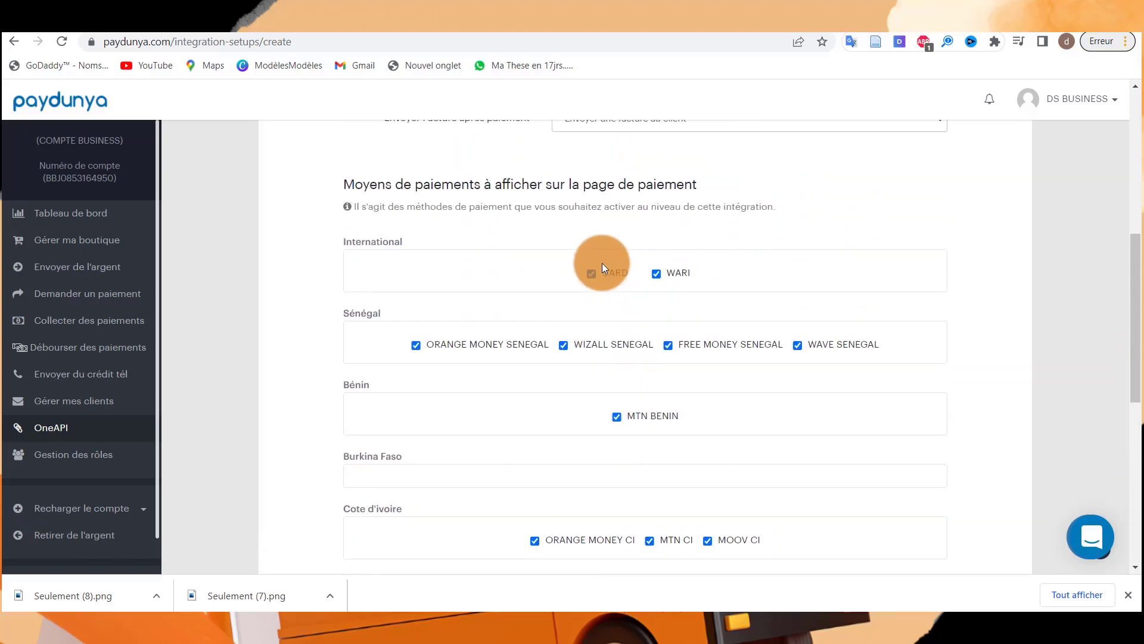
{"action": "scroll", "coordinate": [601, 262], "scroll_direction": "up", "scroll_amount": 1}
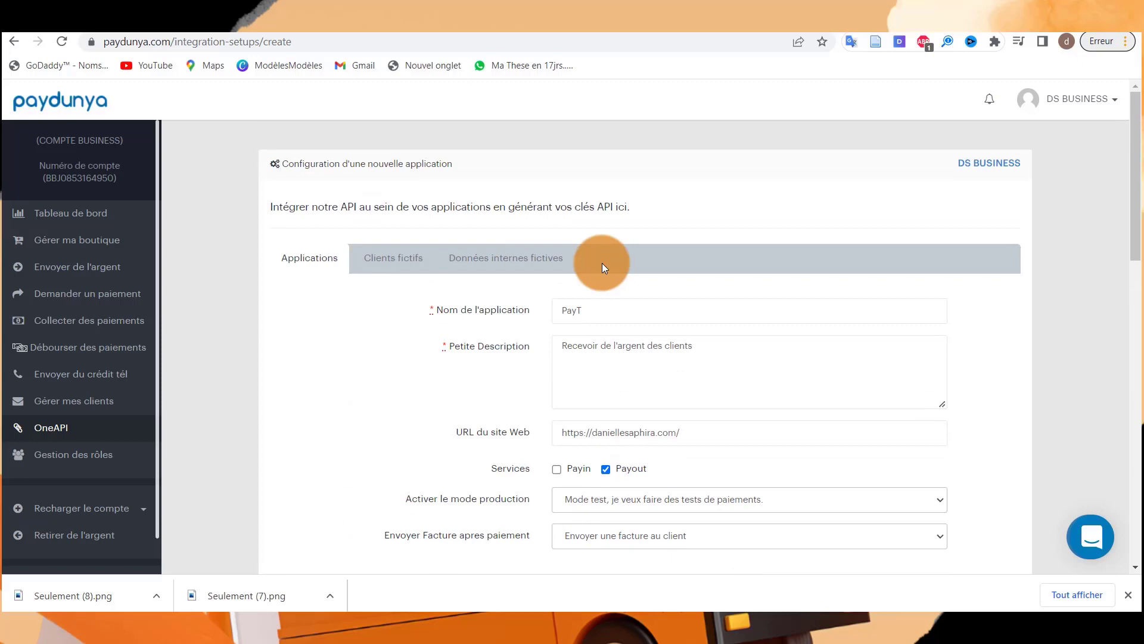
{"action": "scroll", "coordinate": [602, 263], "scroll_direction": "down", "scroll_amount": 15}
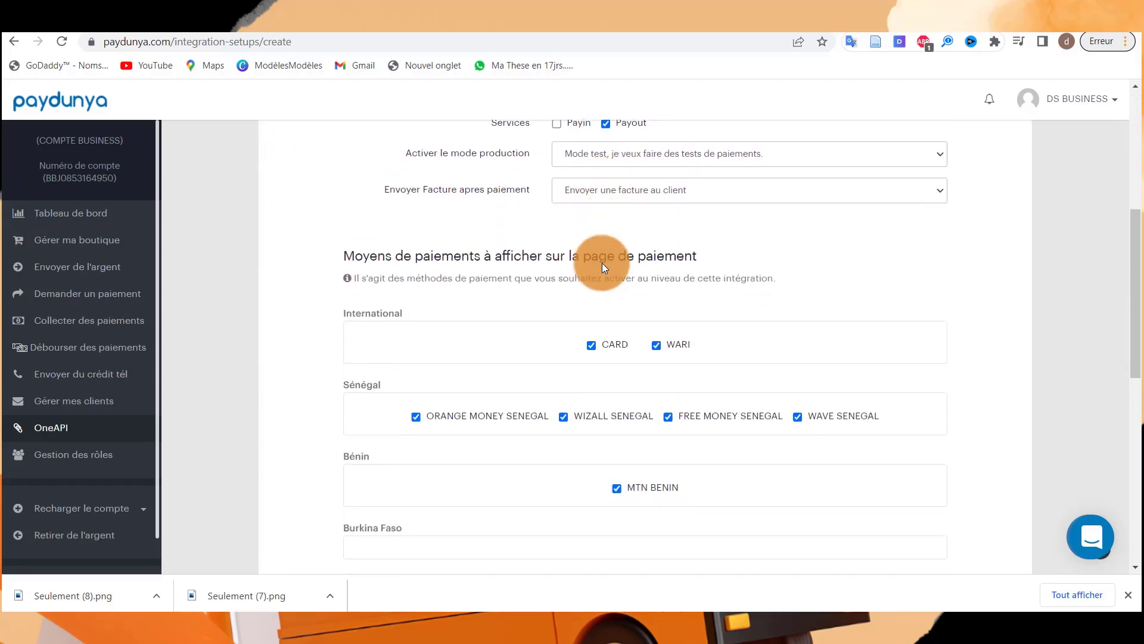
{"action": "scroll", "coordinate": [602, 263], "scroll_direction": "up", "scroll_amount": 10}
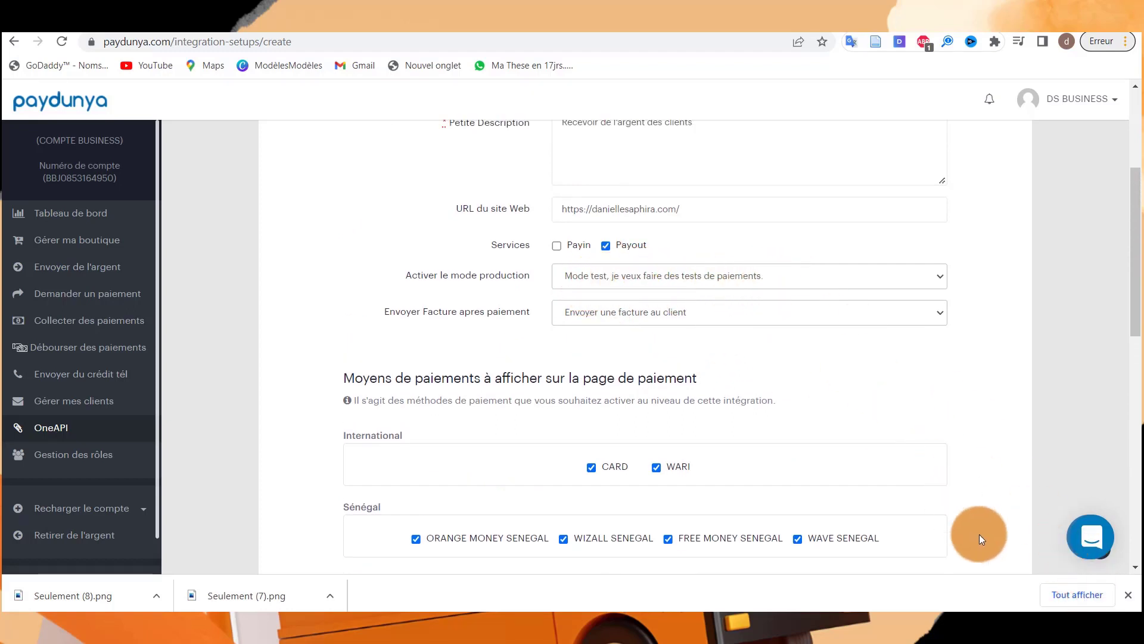
{"action": "scroll", "coordinate": [652, 392], "scroll_direction": "down", "scroll_amount": 6}
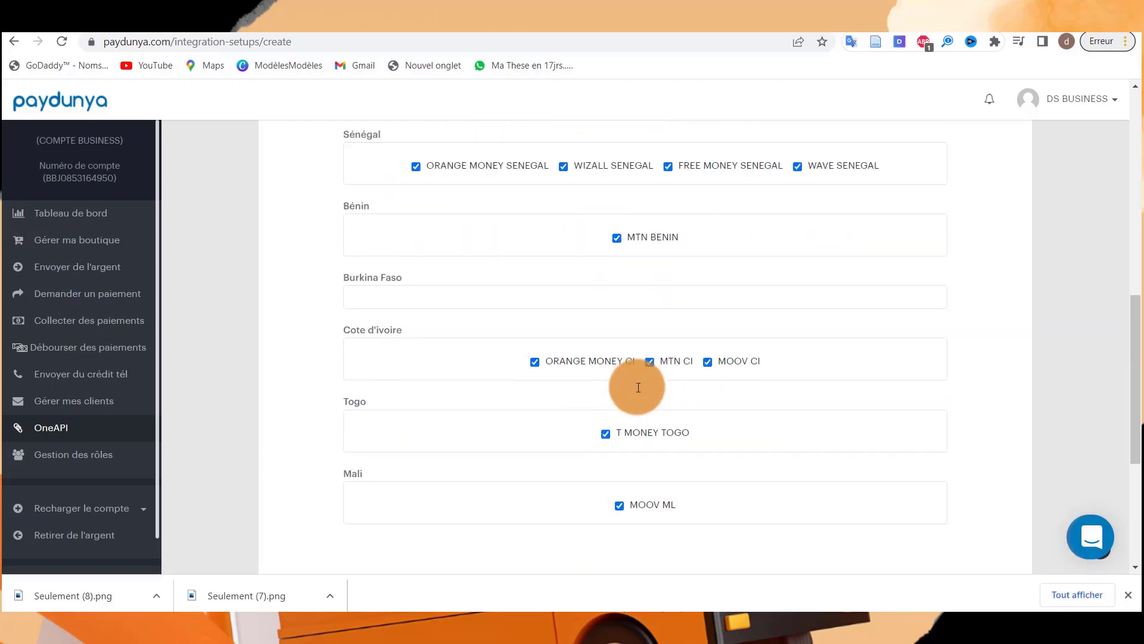
{"action": "scroll", "coordinate": [638, 387], "scroll_direction": "down", "scroll_amount": 5}
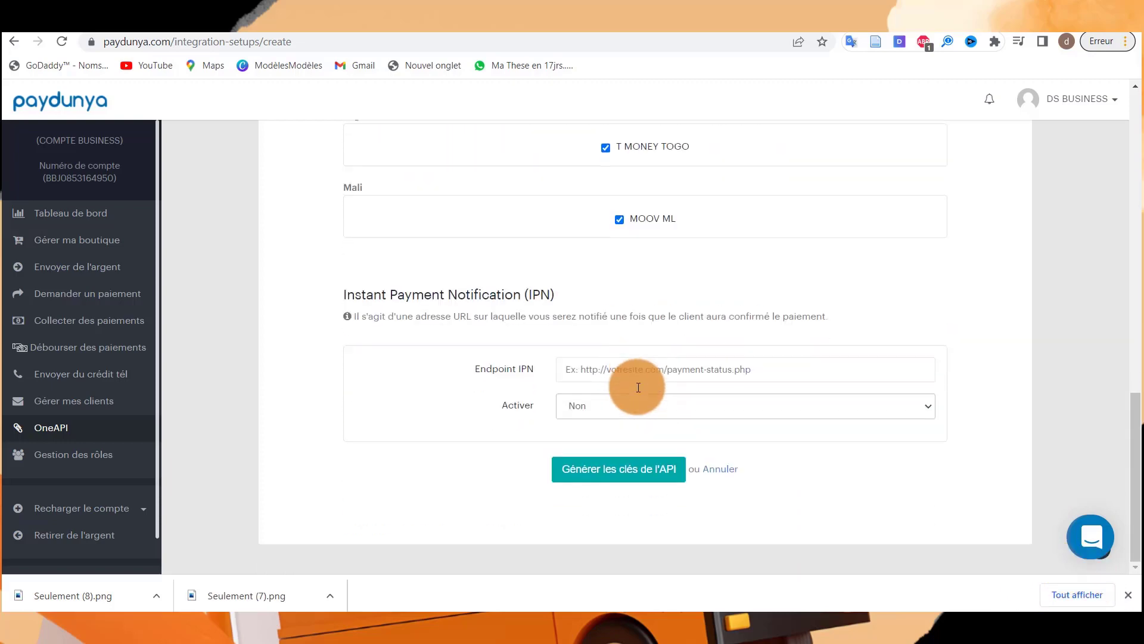
{"action": "left_click", "coordinate": [588, 470]}
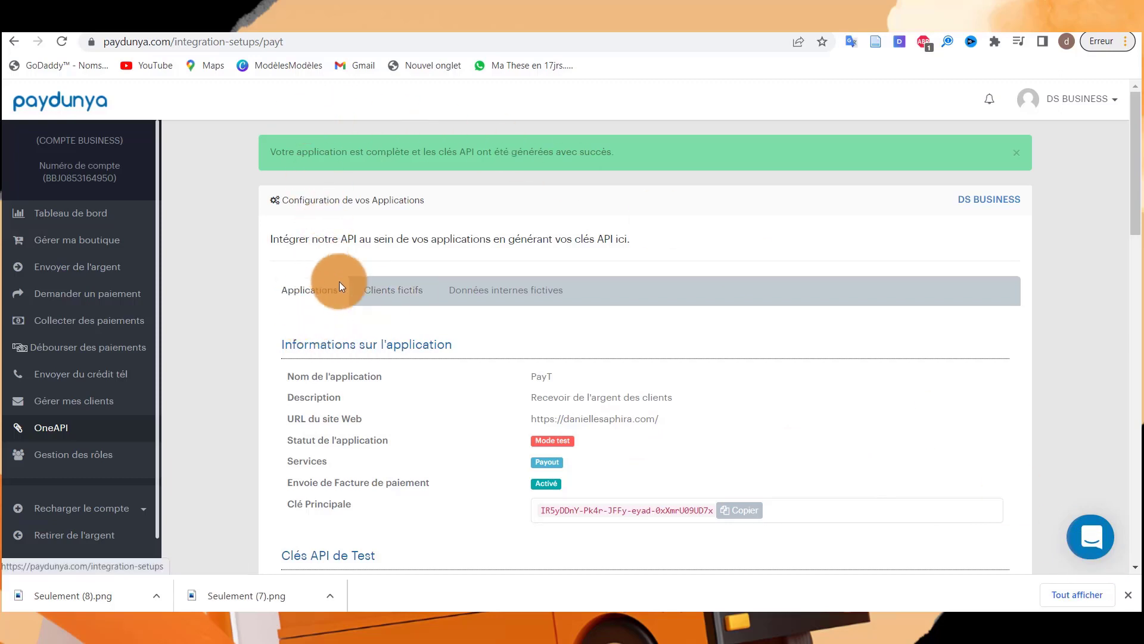
Step: In Clients fictifs, start a new test account with the client's name, e-mail, phone and password
{"action": "left_click", "coordinate": [394, 292]}
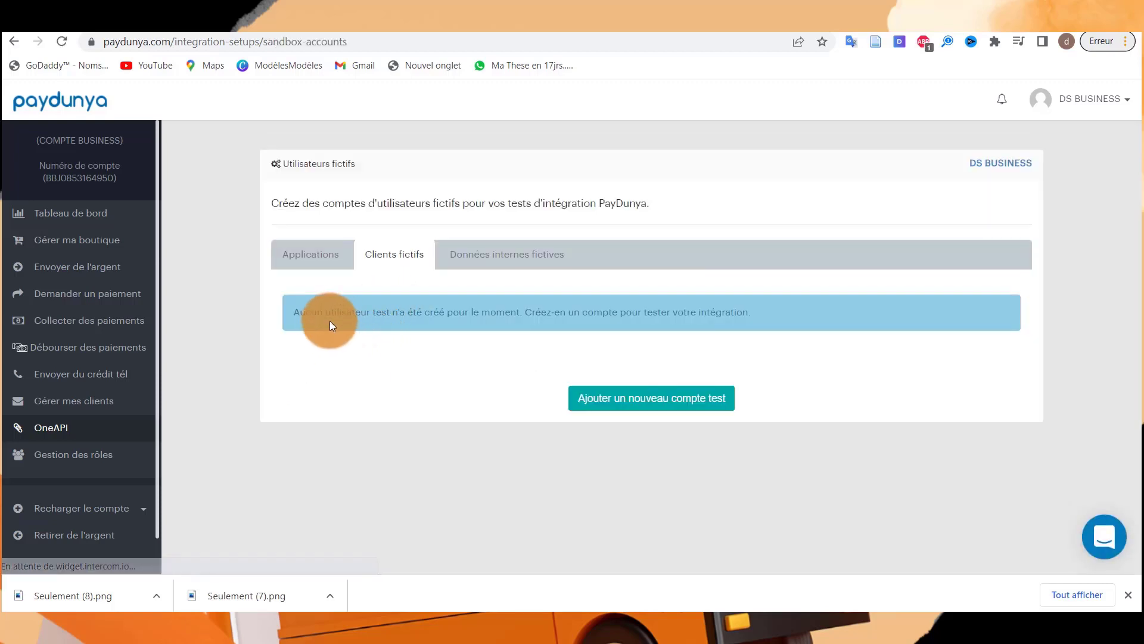
{"action": "left_click", "coordinate": [641, 407]}
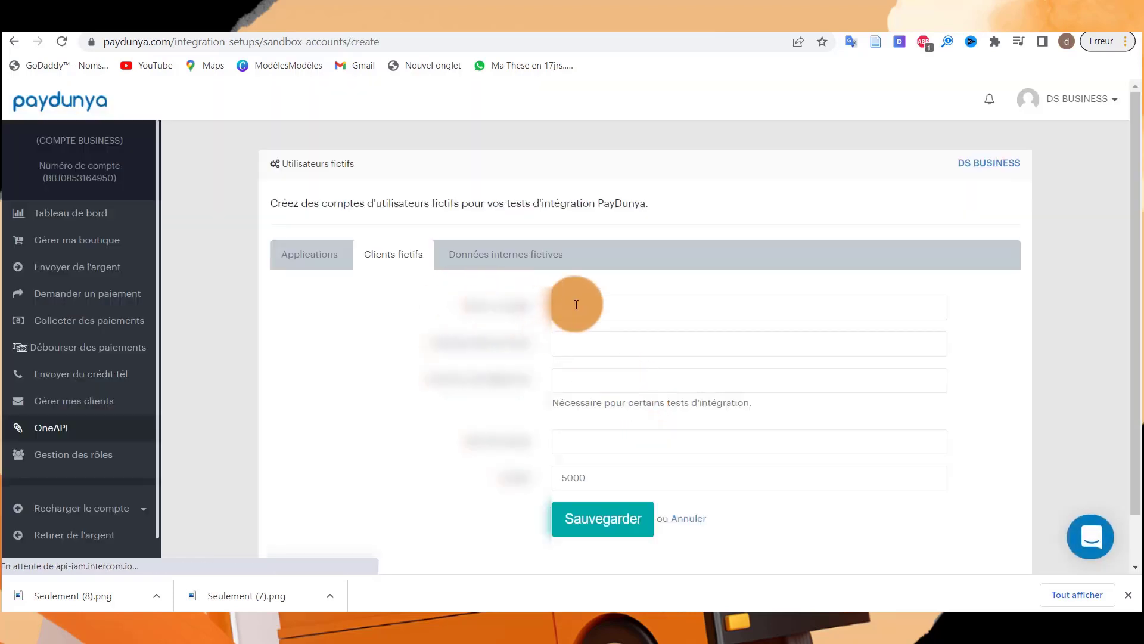
{"action": "left_click", "coordinate": [576, 306]}
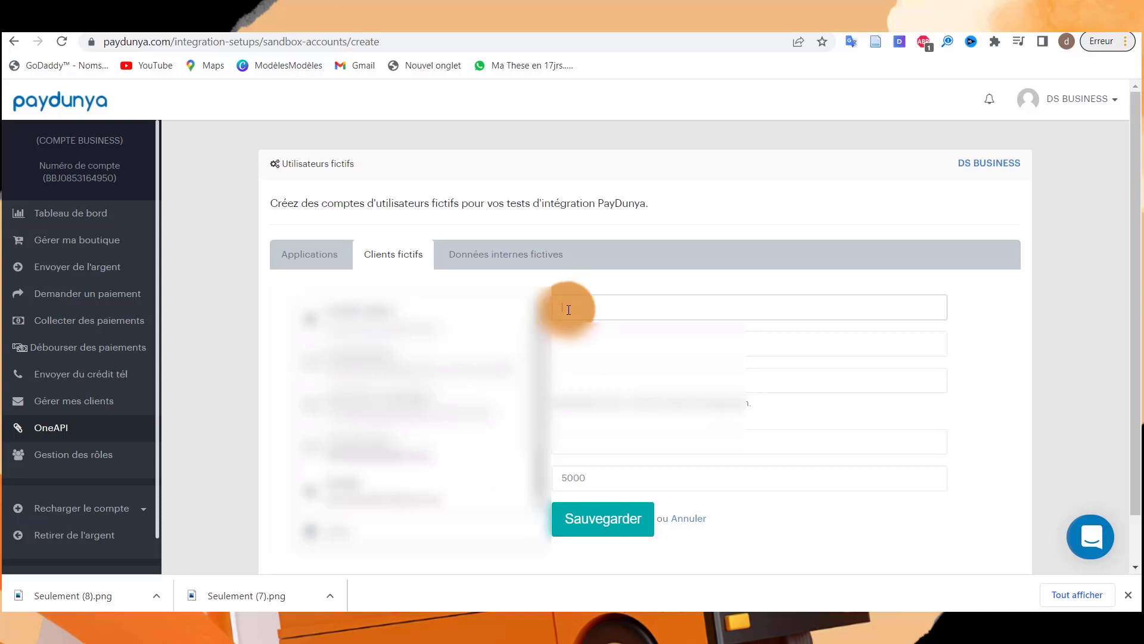
{"action": "left_click", "coordinate": [471, 320]}
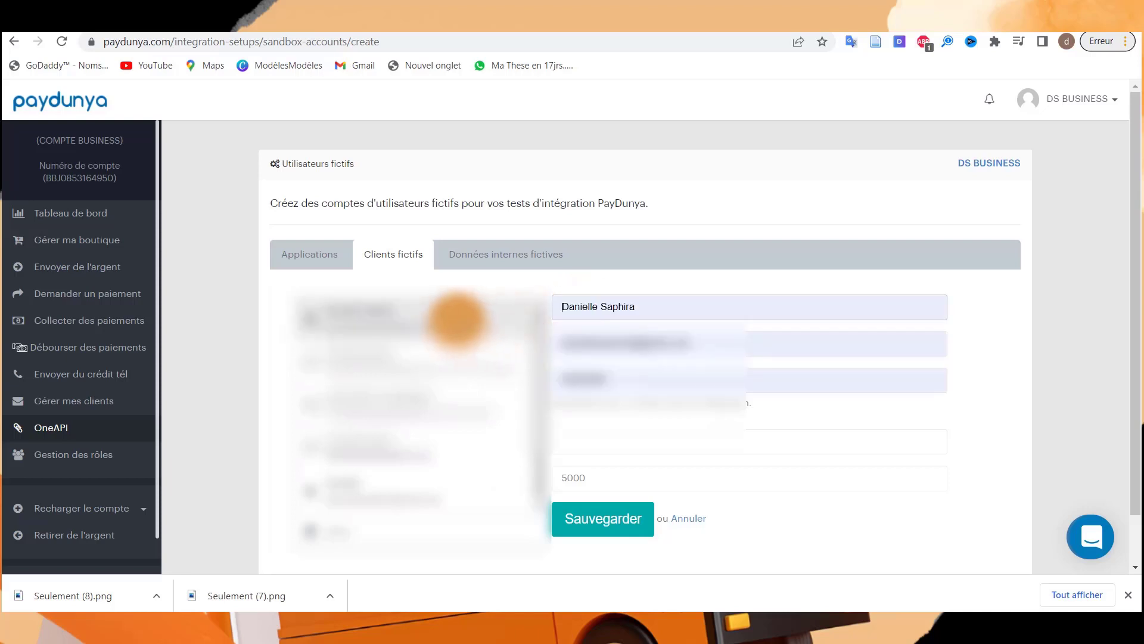
{"action": "left_click", "coordinate": [455, 316]}
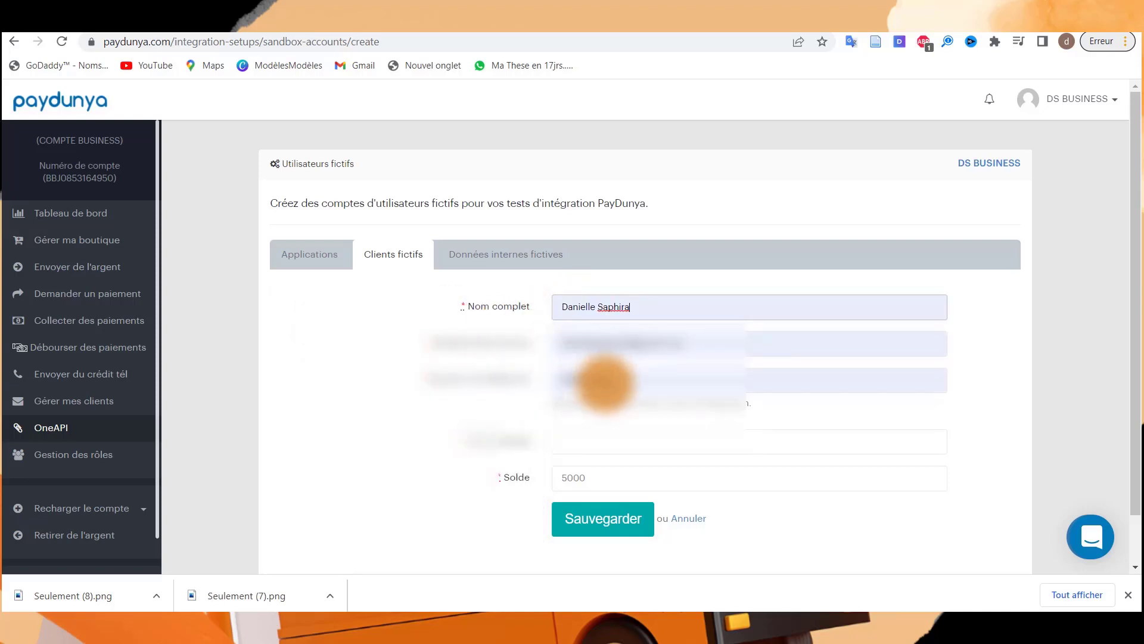
{"action": "scroll", "coordinate": [605, 383], "scroll_direction": "down", "scroll_amount": 1}
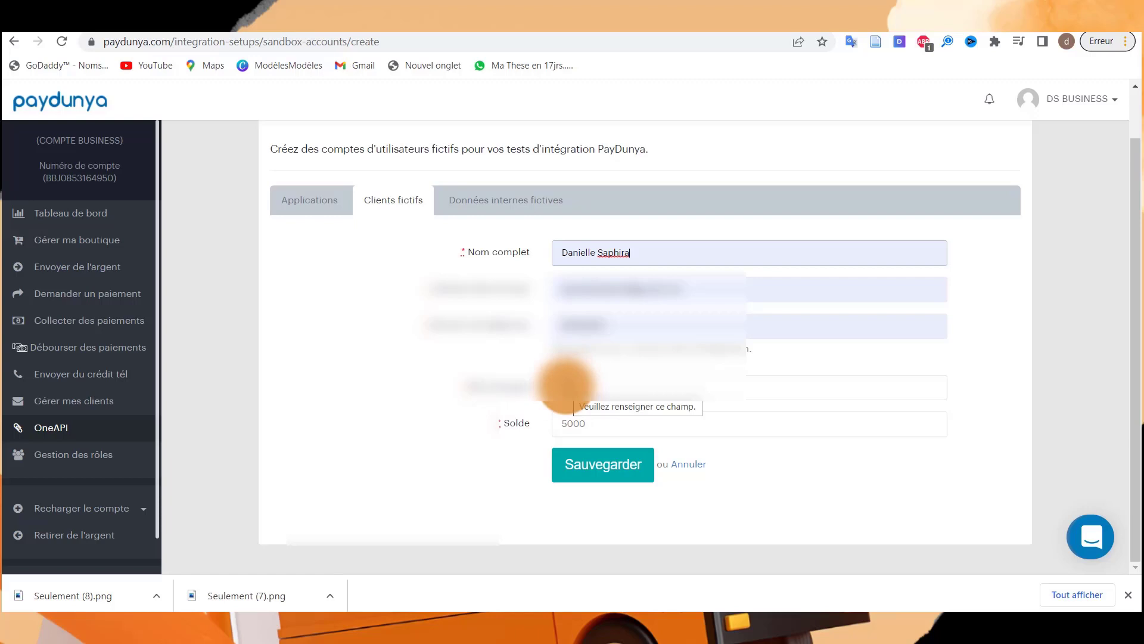
{"action": "left_click", "coordinate": [566, 386]}
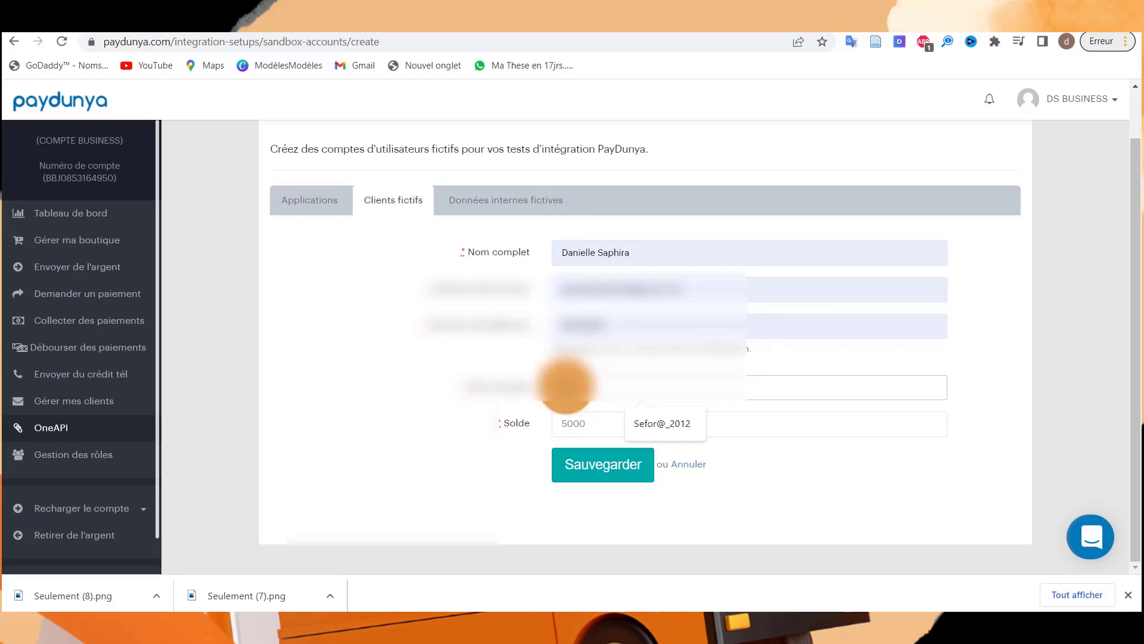
{"action": "left_click", "coordinate": [643, 420]}
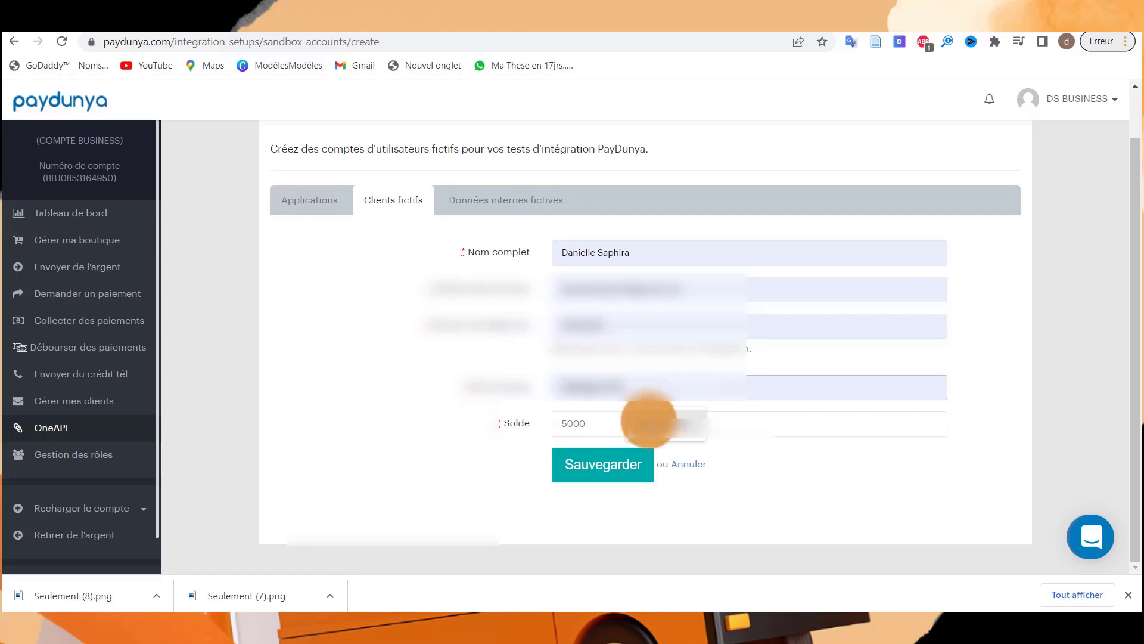
Step: Set the test account's Solde to 50000, save it, and return to Applications
{"action": "left_click", "coordinate": [607, 426]}
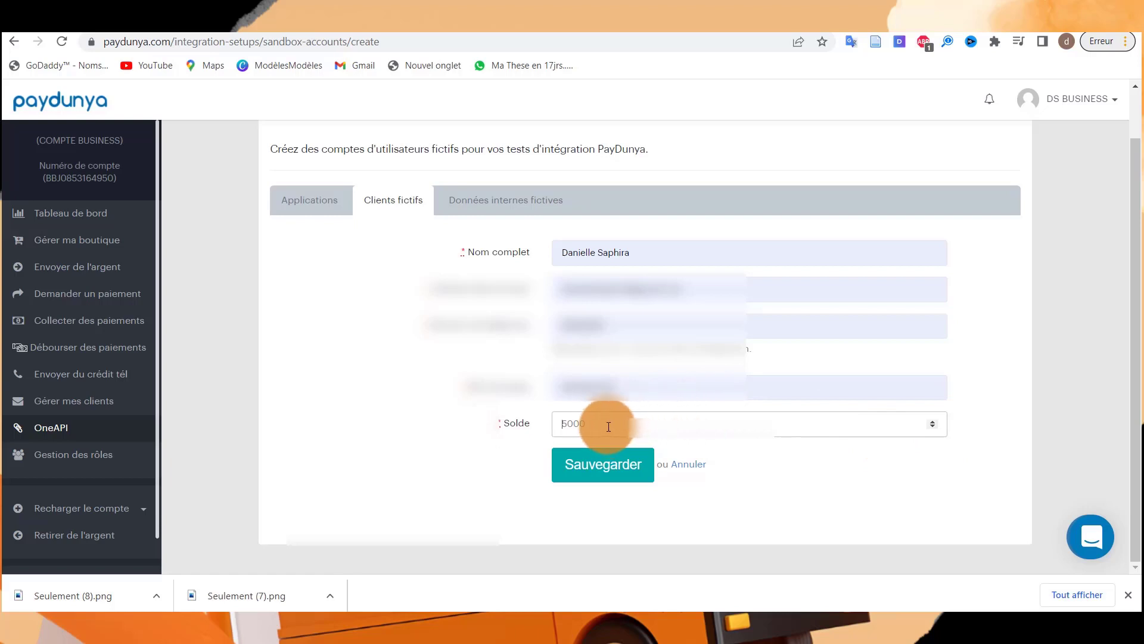
{"action": "type", "text": "50000"}
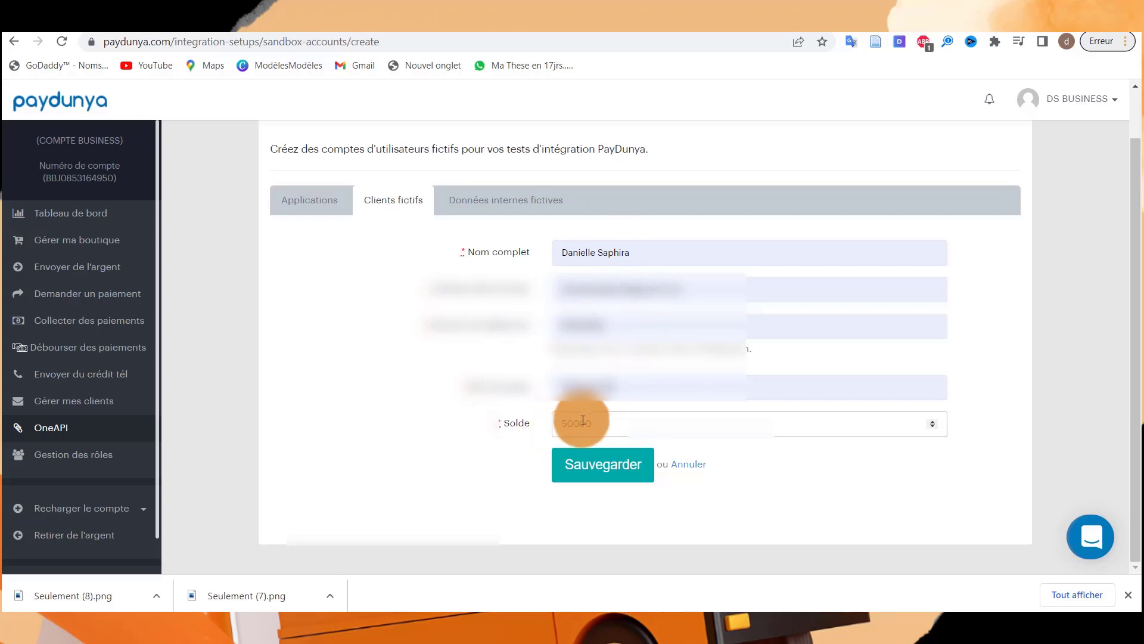
{"action": "left_click", "coordinate": [583, 421]}
{"action": "type", "text": "50000"}
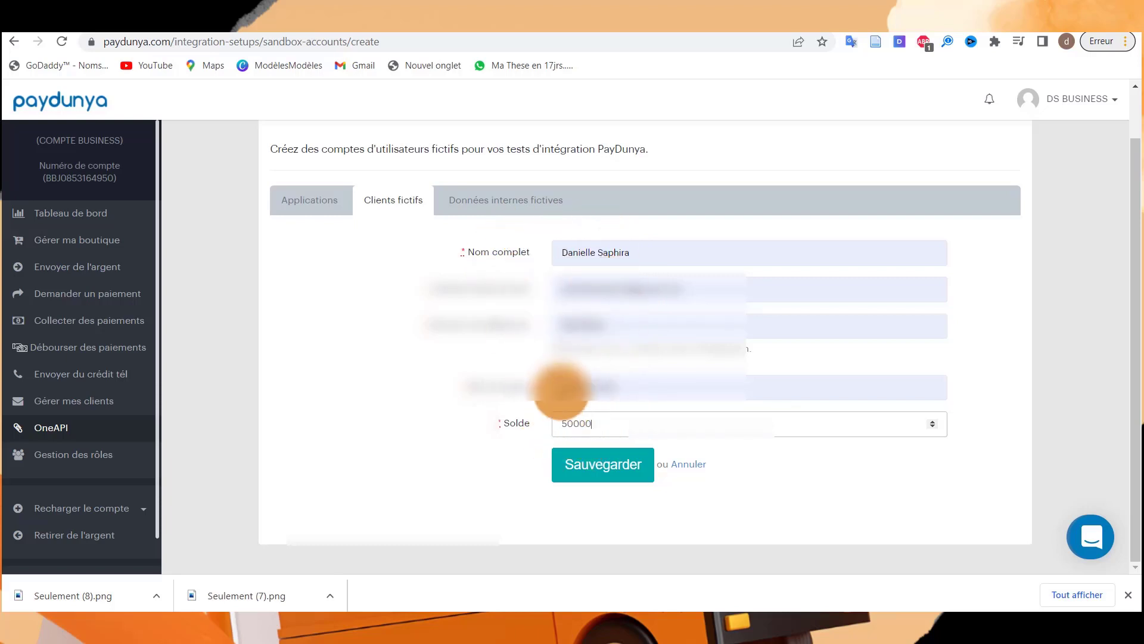
{"action": "left_click", "coordinate": [603, 464]}
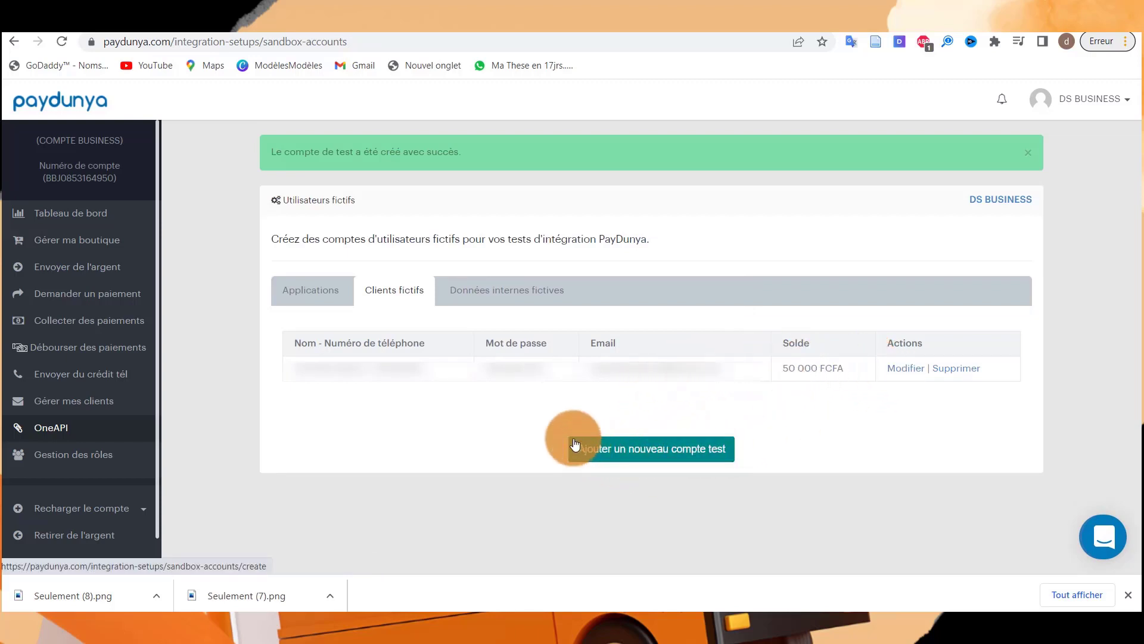
{"action": "left_click", "coordinate": [321, 300]}
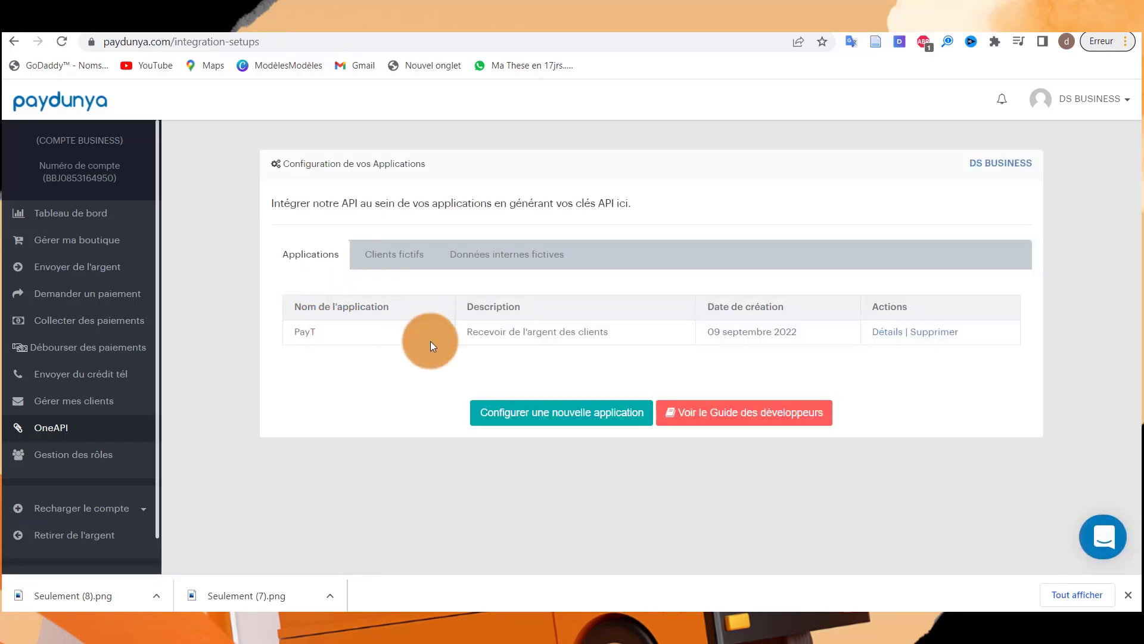
Step: Open PayT's Détails and scroll to its test public key, private key and token
{"action": "left_click", "coordinate": [886, 331]}
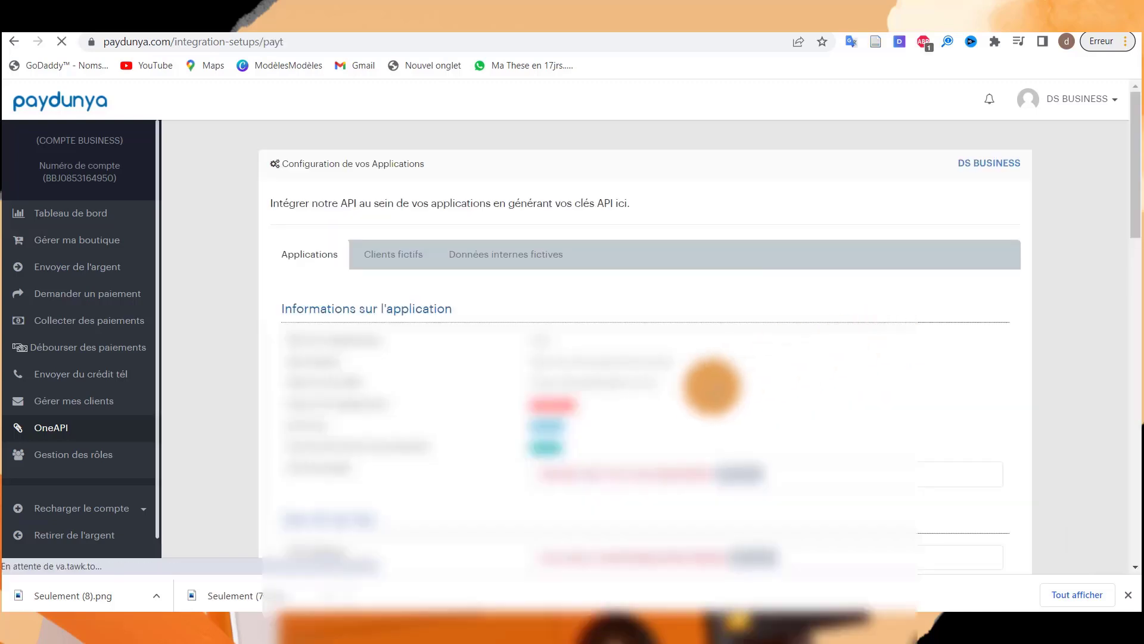
{"action": "scroll", "coordinate": [496, 390], "scroll_direction": "down", "scroll_amount": 5}
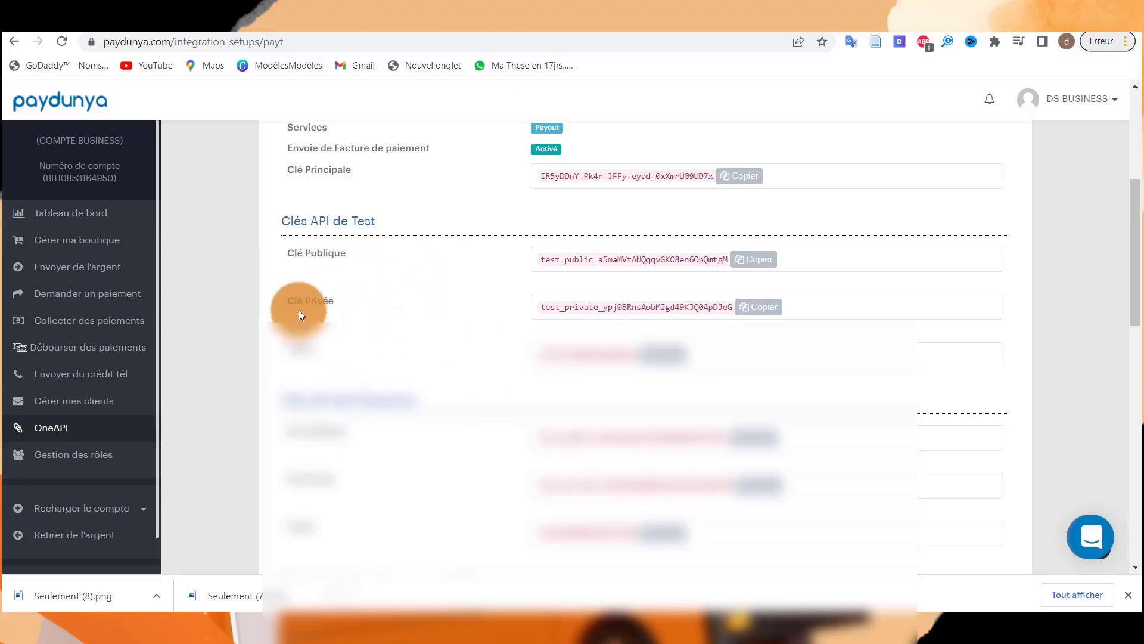
{"action": "scroll", "coordinate": [320, 315], "scroll_direction": "down", "scroll_amount": 1}
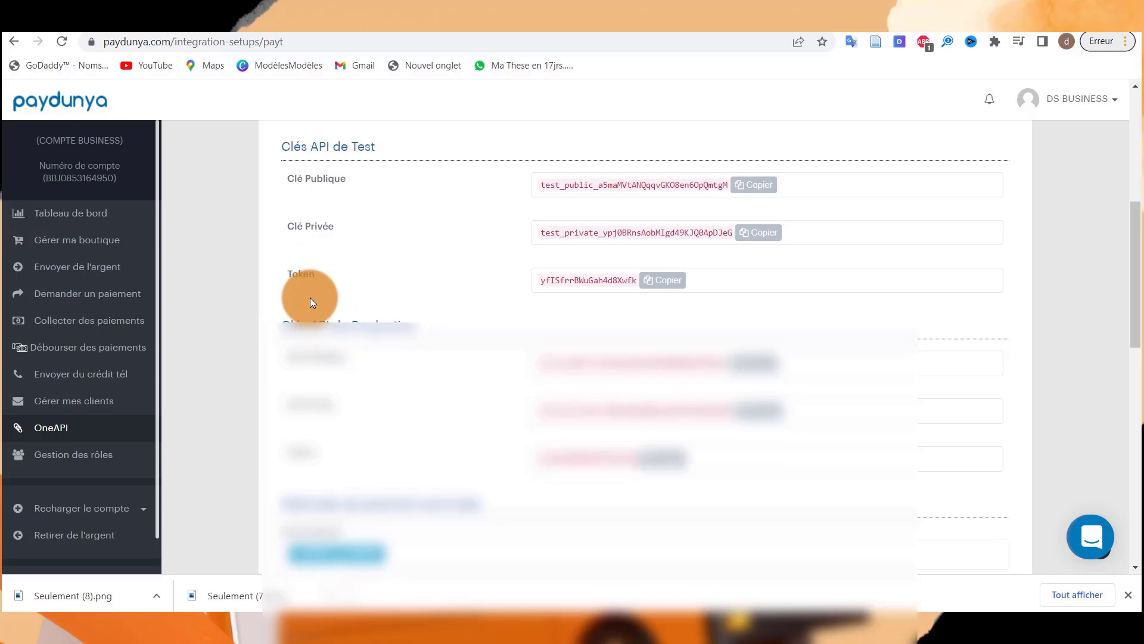
{"action": "scroll", "coordinate": [336, 195], "scroll_direction": "up", "scroll_amount": 3}
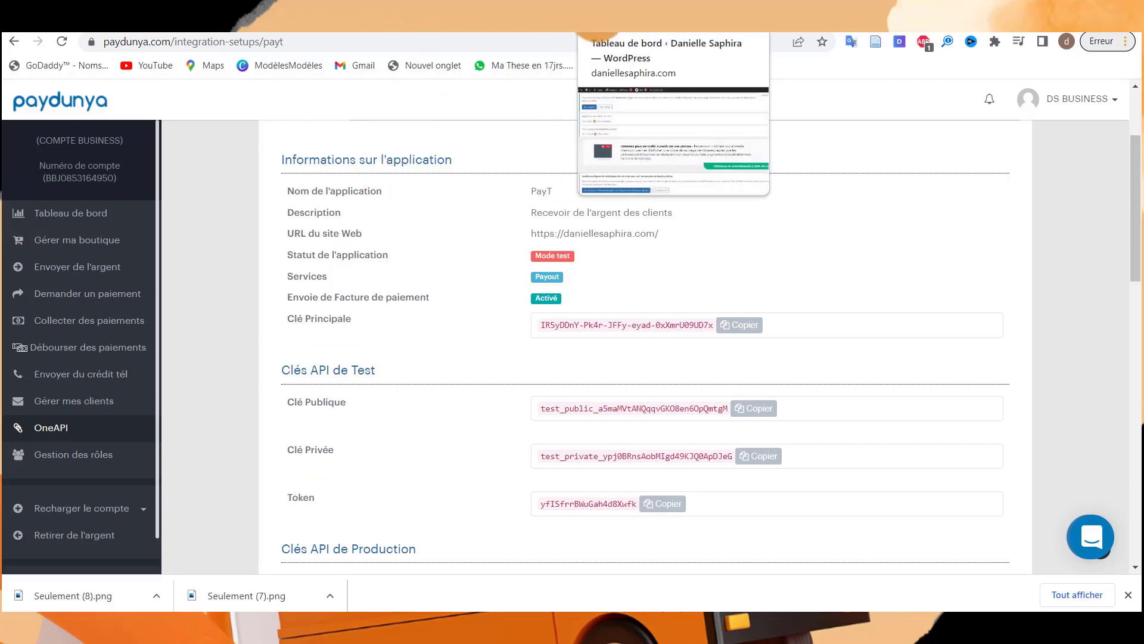
Step: Search 'paydunya' under Extensions > Ajouter, then install and activate the WooCommerce gateway plugin
{"action": "left_click", "coordinate": [632, 24]}
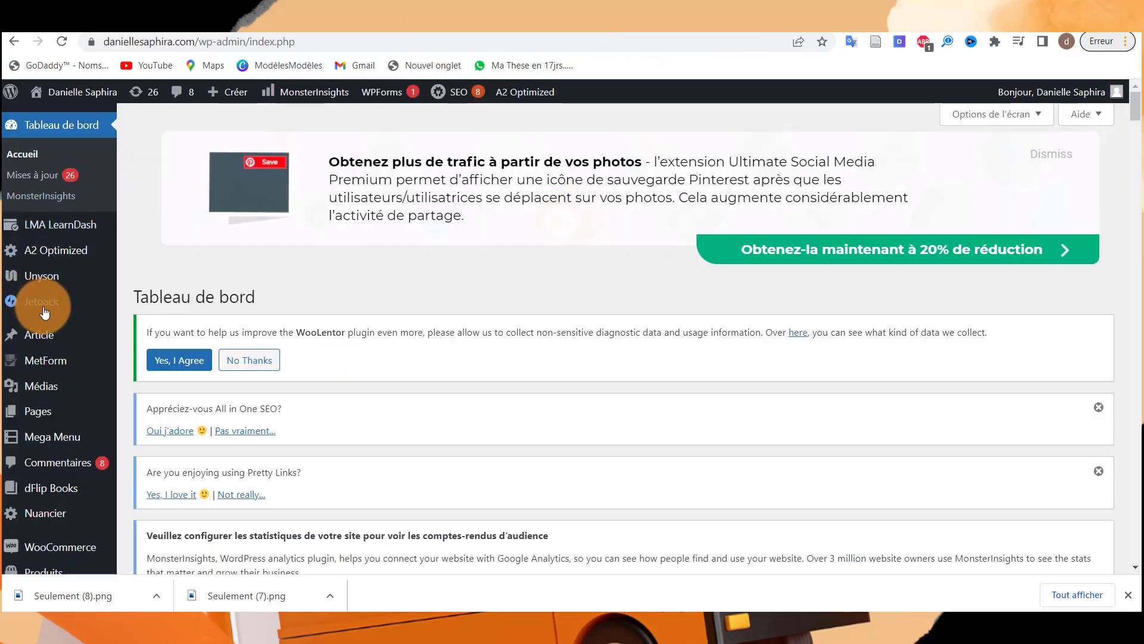
{"action": "scroll", "coordinate": [45, 303], "scroll_direction": "down", "scroll_amount": 5}
{"action": "scroll", "coordinate": [49, 312], "scroll_direction": "down", "scroll_amount": 5}
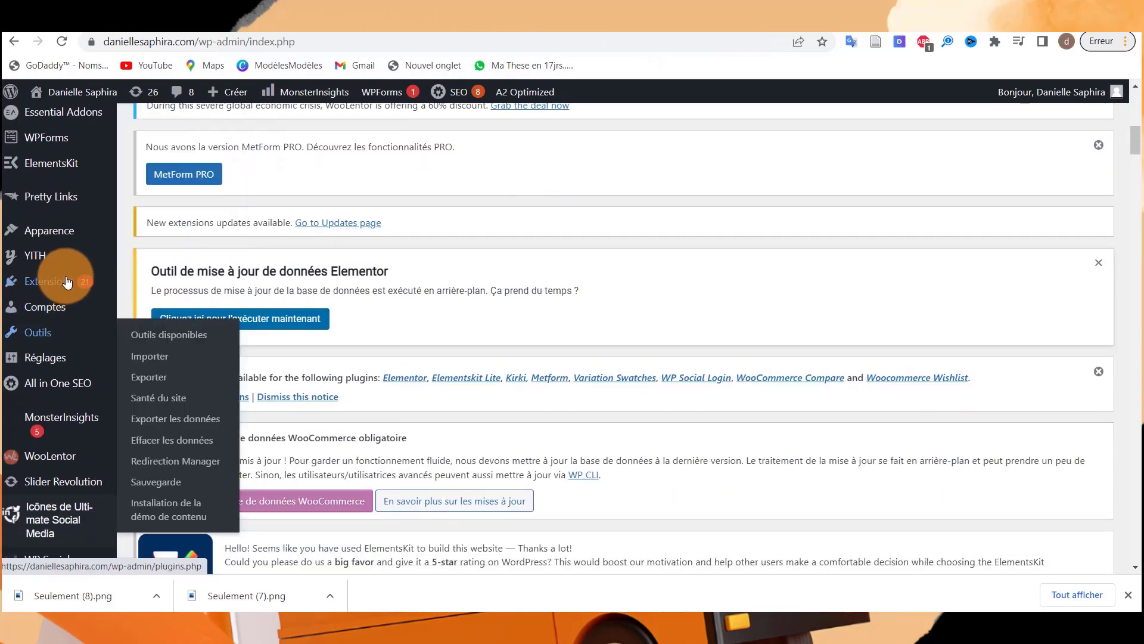
{"action": "scroll", "coordinate": [66, 283], "scroll_direction": "up", "scroll_amount": 1}
{"action": "left_click", "coordinate": [154, 306]}
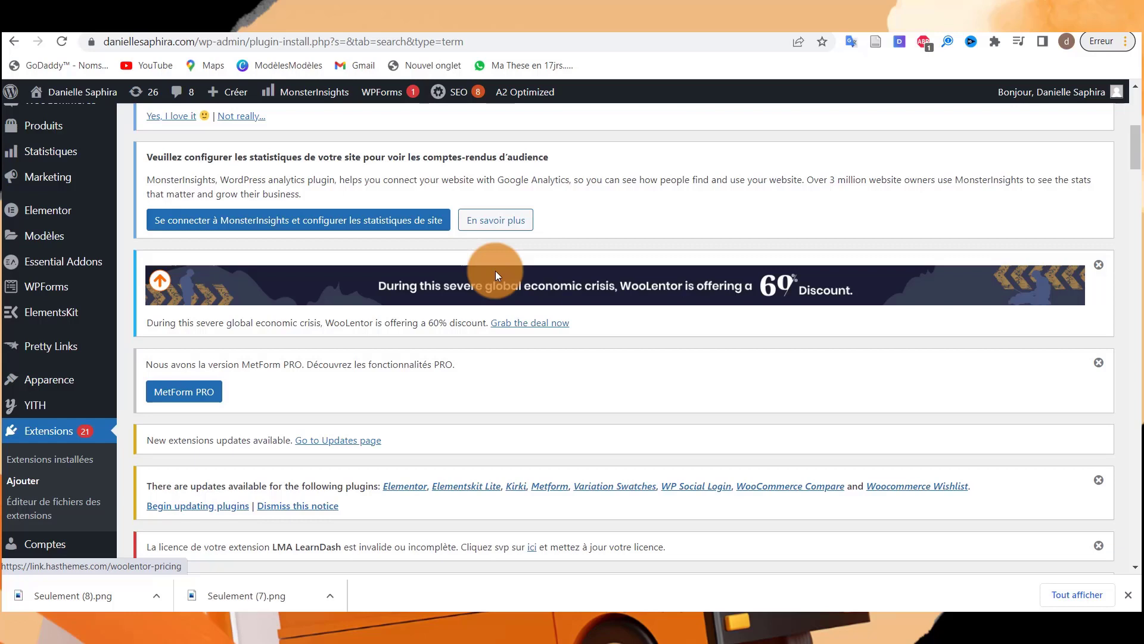
{"action": "scroll", "coordinate": [813, 395], "scroll_direction": "down", "scroll_amount": 5}
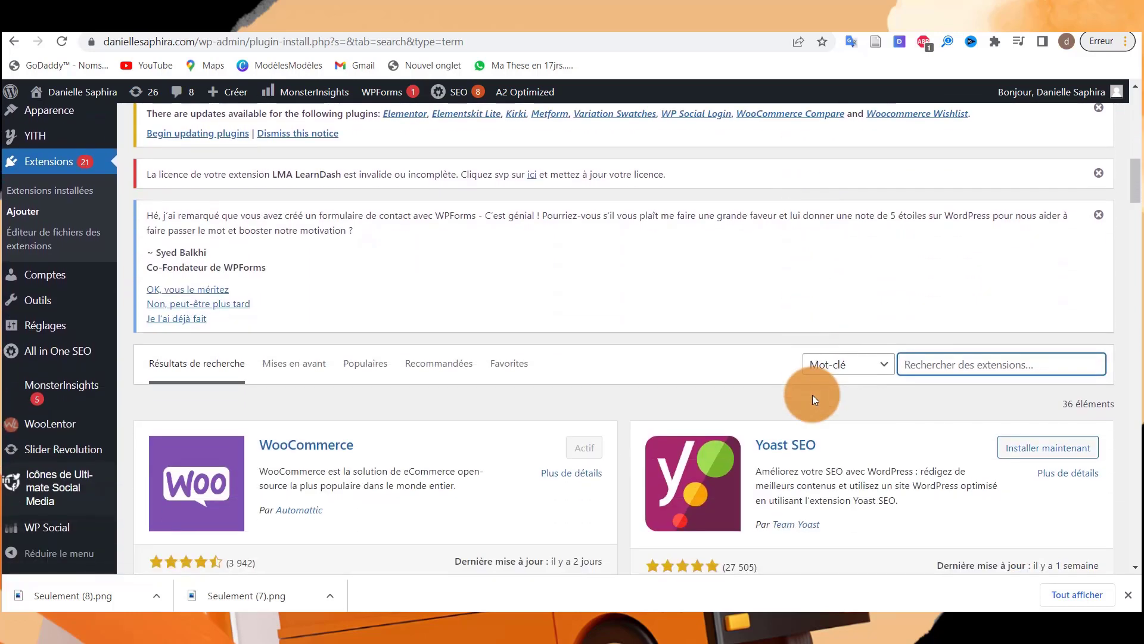
{"action": "scroll", "coordinate": [813, 395], "scroll_direction": "down", "scroll_amount": 1}
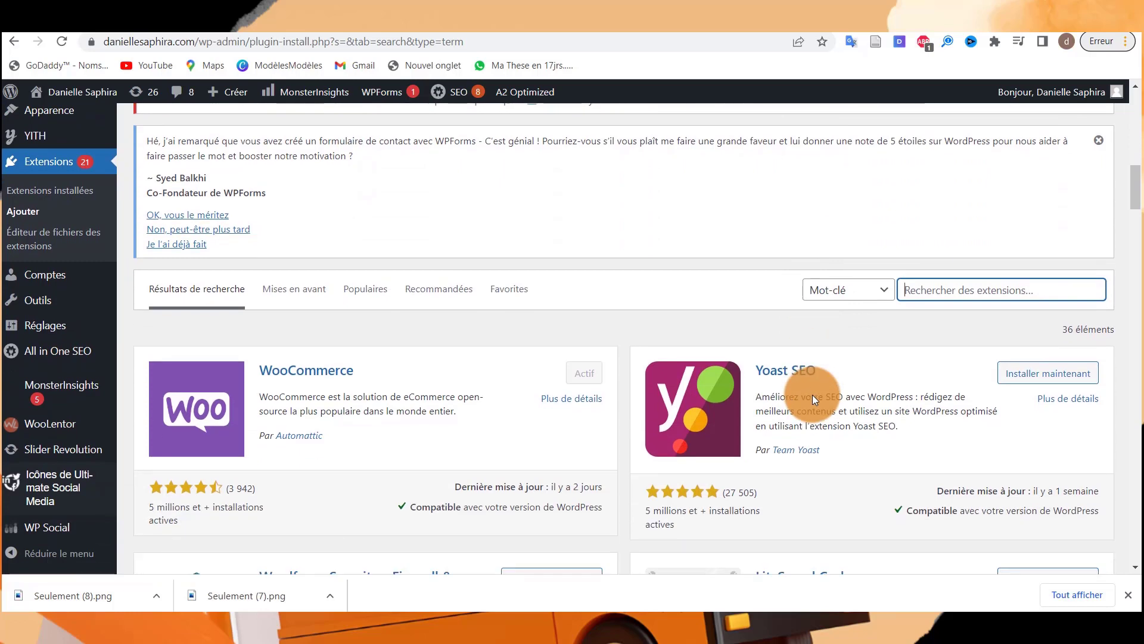
{"action": "left_click", "coordinate": [938, 294]}
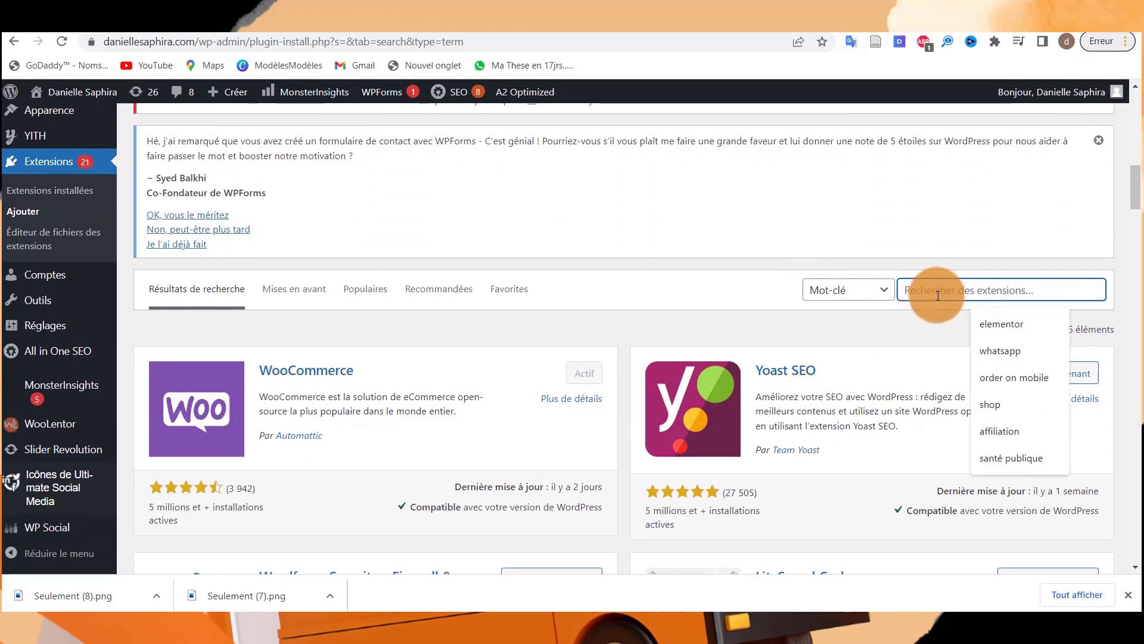
{"action": "type", "text": "paydu"}
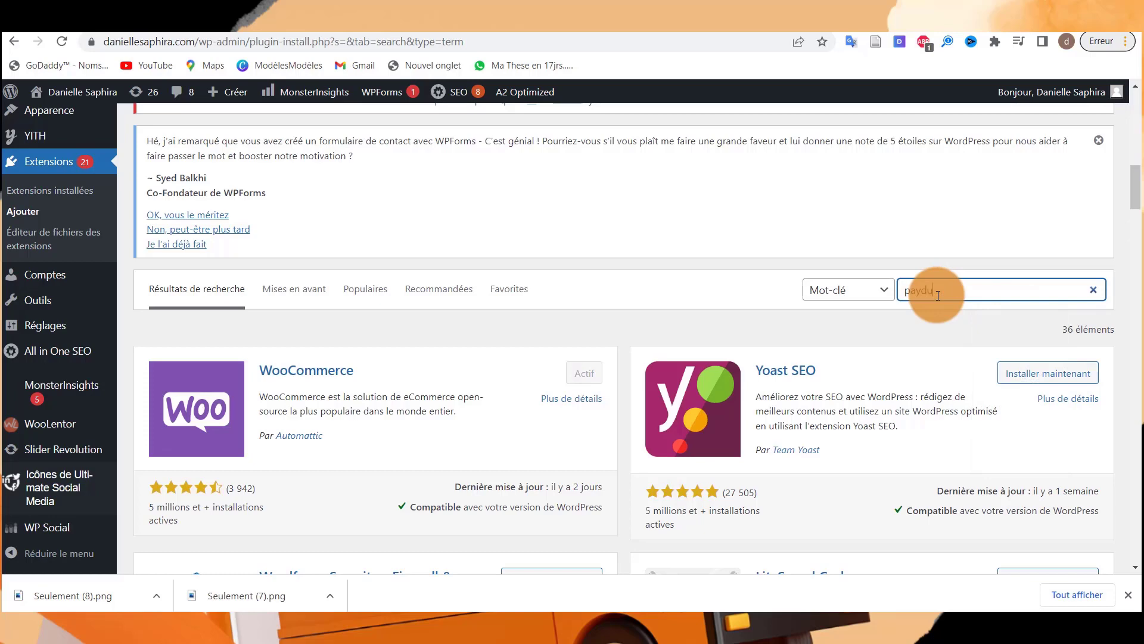
{"action": "type", "text": "nya"}
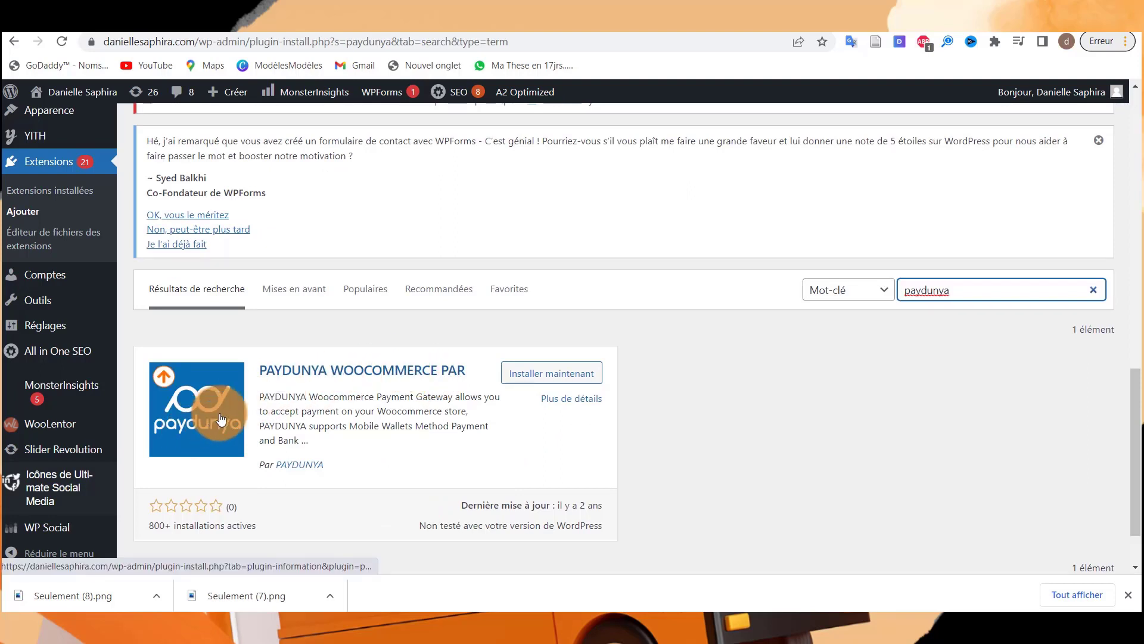
{"action": "left_click", "coordinate": [555, 378]}
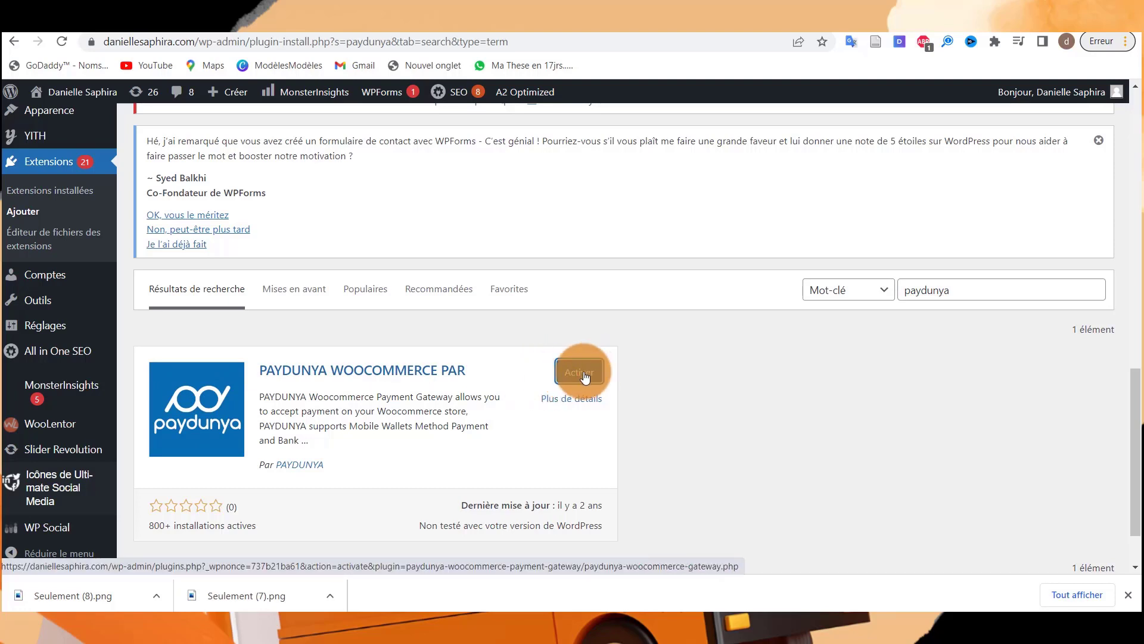
{"action": "left_click", "coordinate": [584, 374]}
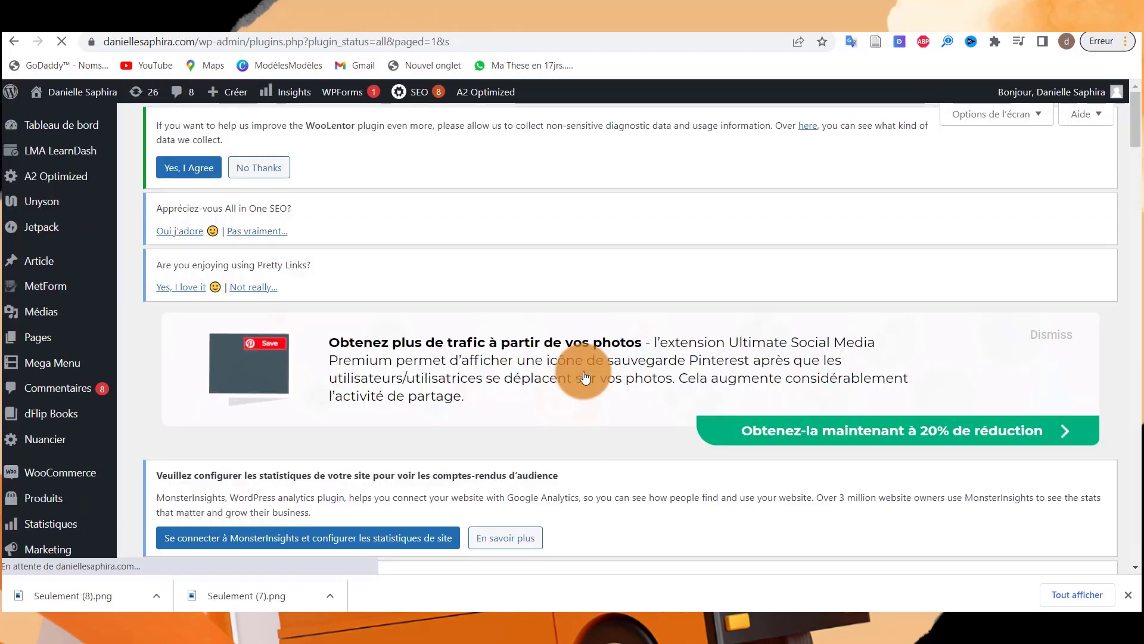
{"action": "scroll", "coordinate": [459, 364], "scroll_direction": "down", "scroll_amount": 10}
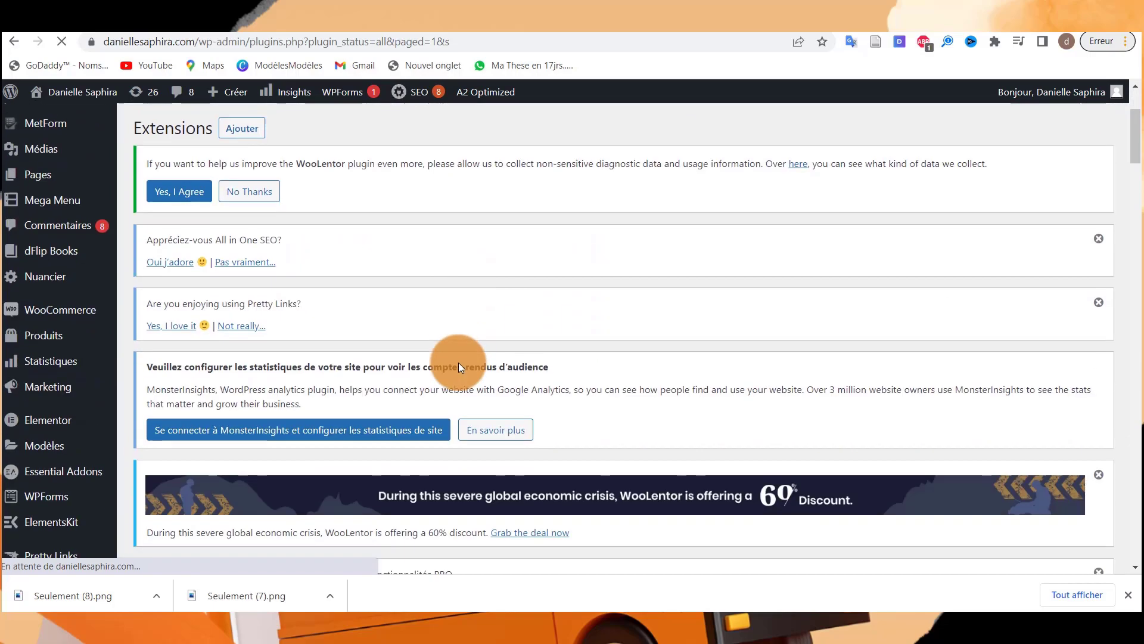
{"action": "scroll", "coordinate": [458, 367], "scroll_direction": "down", "scroll_amount": 10}
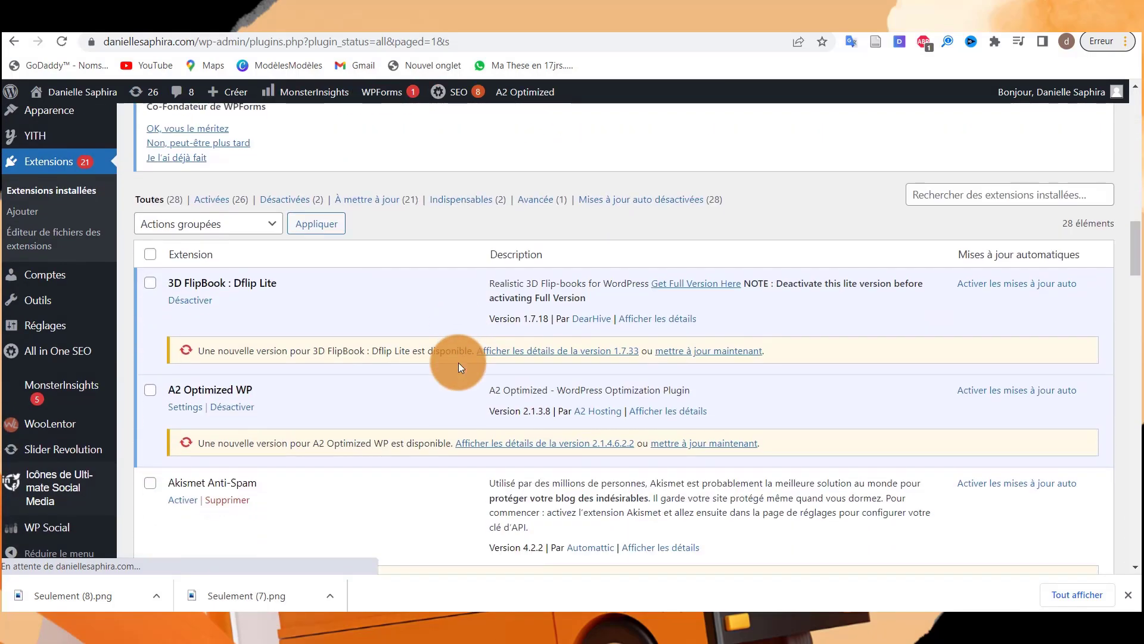
{"action": "scroll", "coordinate": [459, 366], "scroll_direction": "down", "scroll_amount": 15}
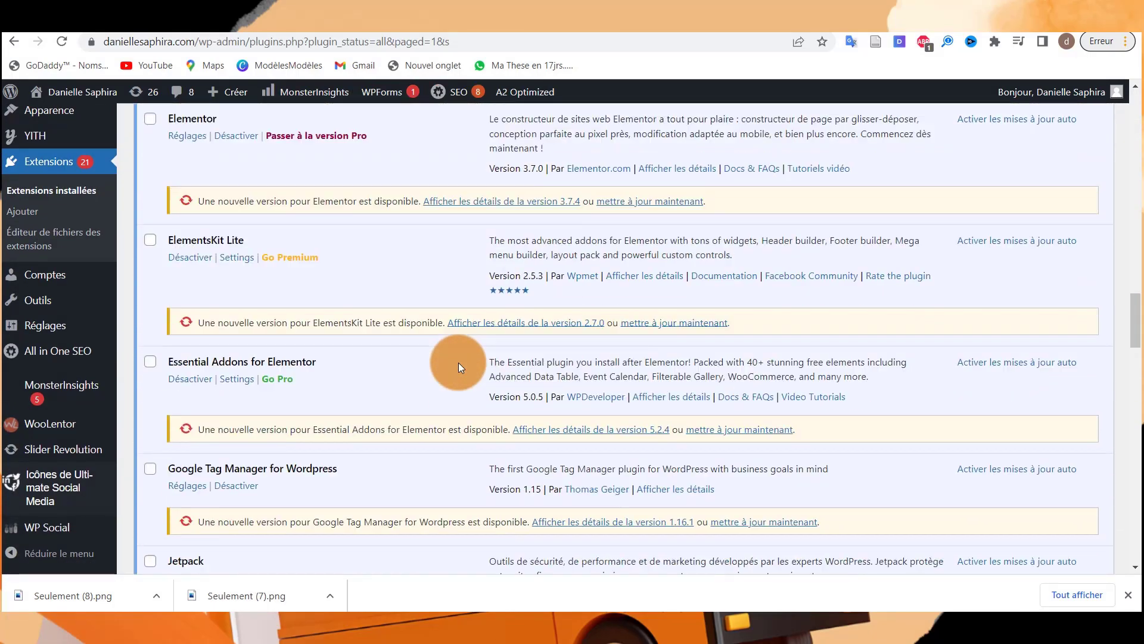
{"action": "scroll", "coordinate": [459, 366], "scroll_direction": "down", "scroll_amount": 5}
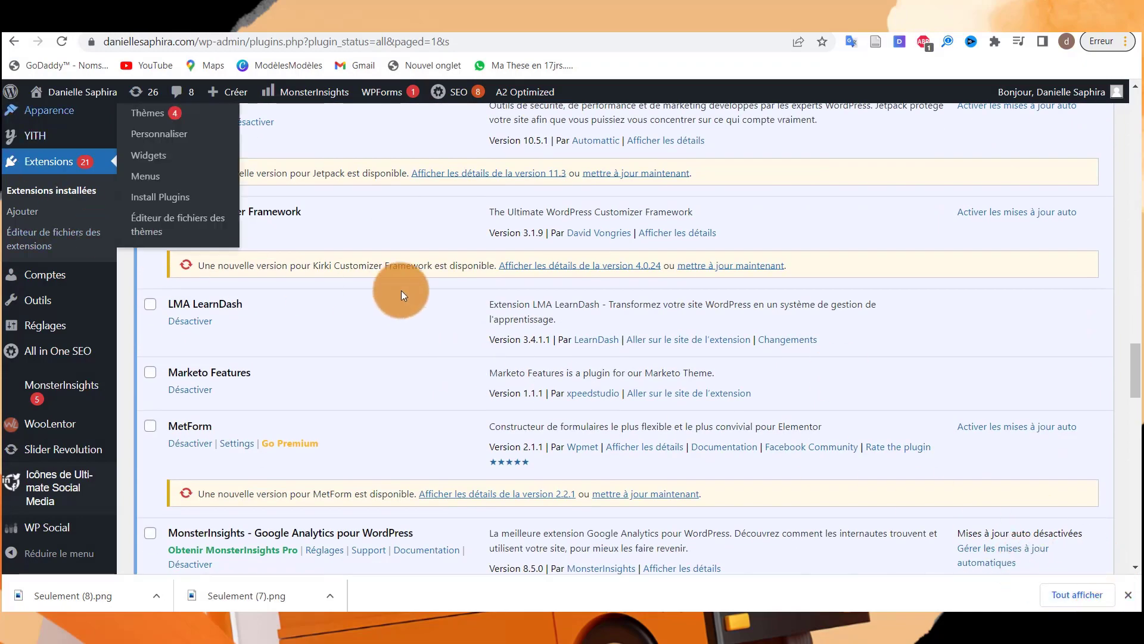
{"action": "scroll", "coordinate": [403, 305], "scroll_direction": "down", "scroll_amount": 4}
{"action": "scroll", "coordinate": [403, 305], "scroll_direction": "down", "scroll_amount": 1}
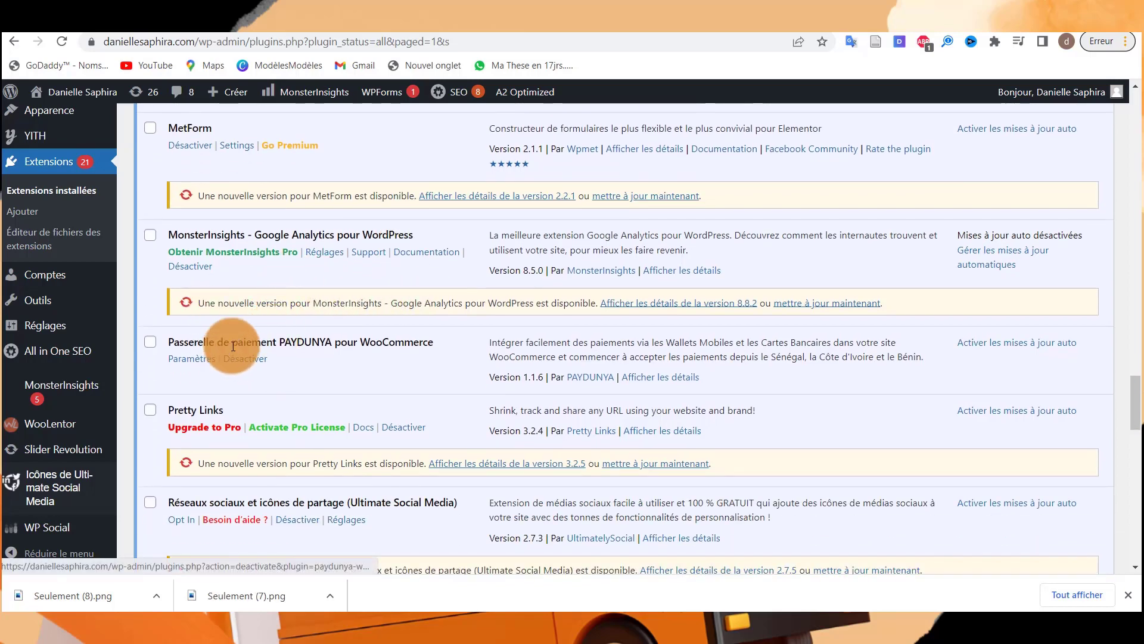
{"action": "mouse_move", "coordinate": [24, 309]}
{"action": "scroll", "coordinate": [23, 309], "scroll_direction": "up", "scroll_amount": 8}
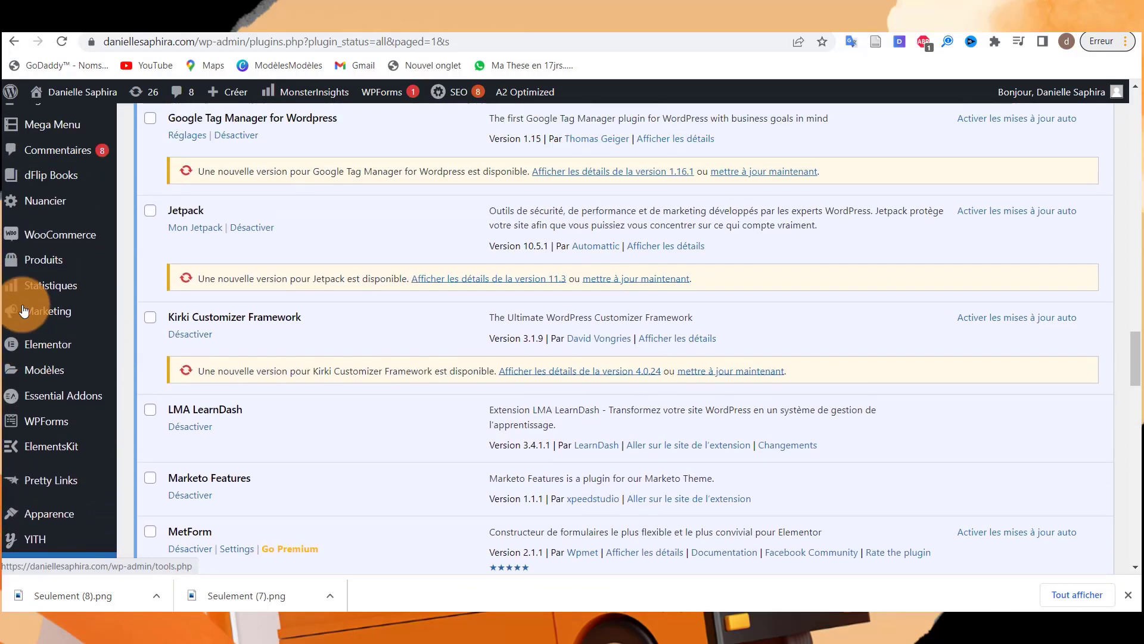
{"action": "mouse_move", "coordinate": [49, 286]}
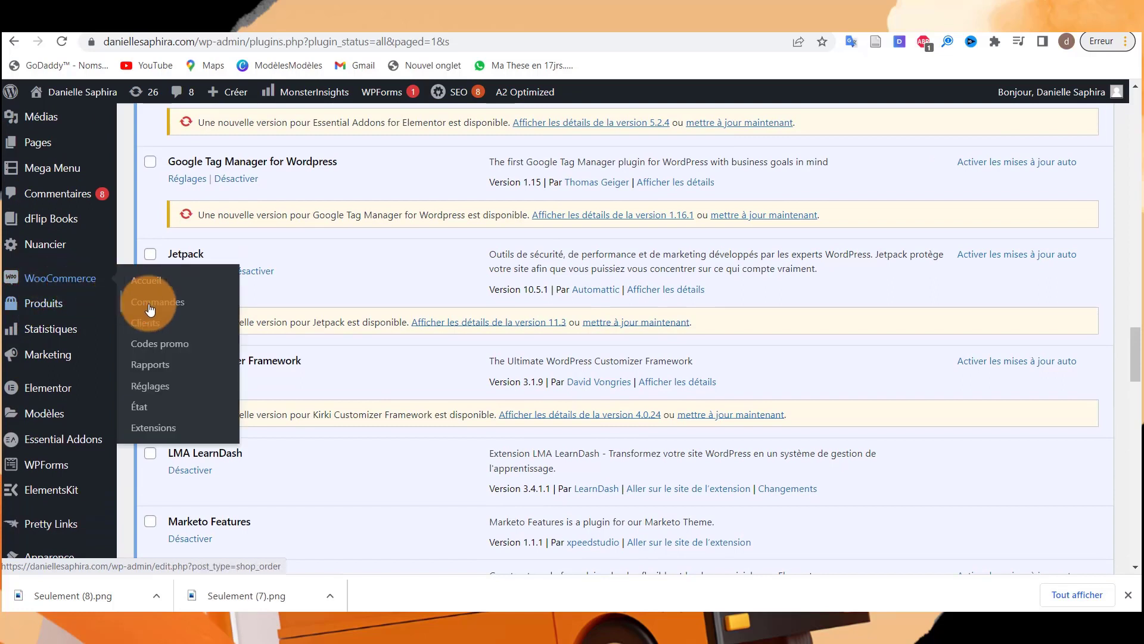
Step: In WooCommerce Réglages > Paiements, switch on 'Paiement via Mobile Money ou Cartes Bancaires'
{"action": "left_click", "coordinate": [160, 384]}
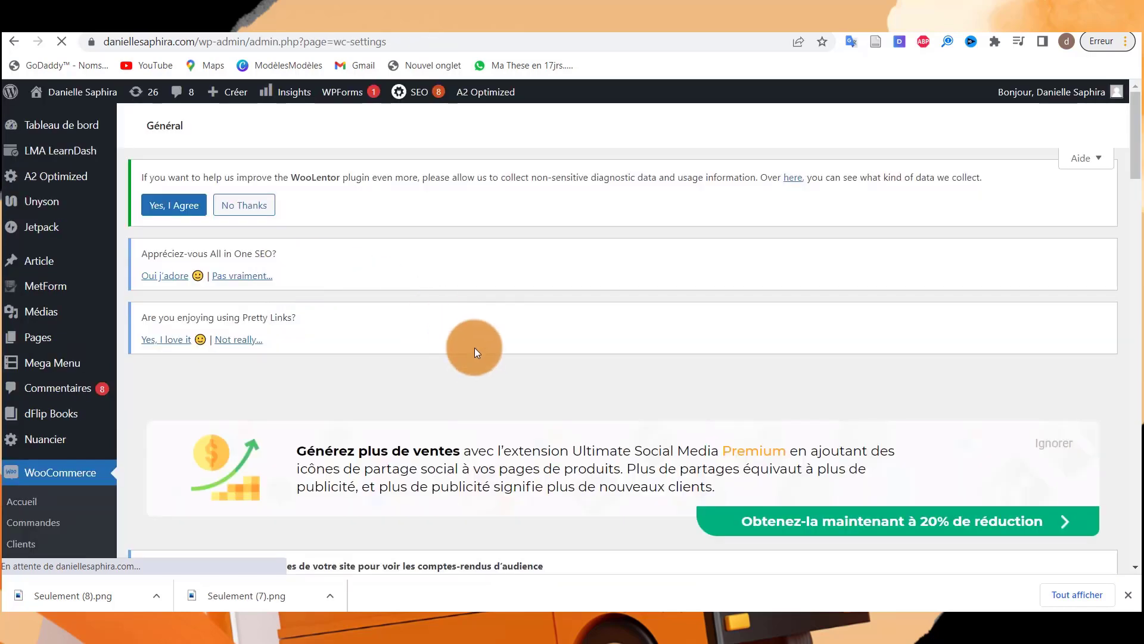
{"action": "scroll", "coordinate": [475, 354], "scroll_direction": "down", "scroll_amount": 4}
{"action": "scroll", "coordinate": [471, 350], "scroll_direction": "up", "scroll_amount": 4}
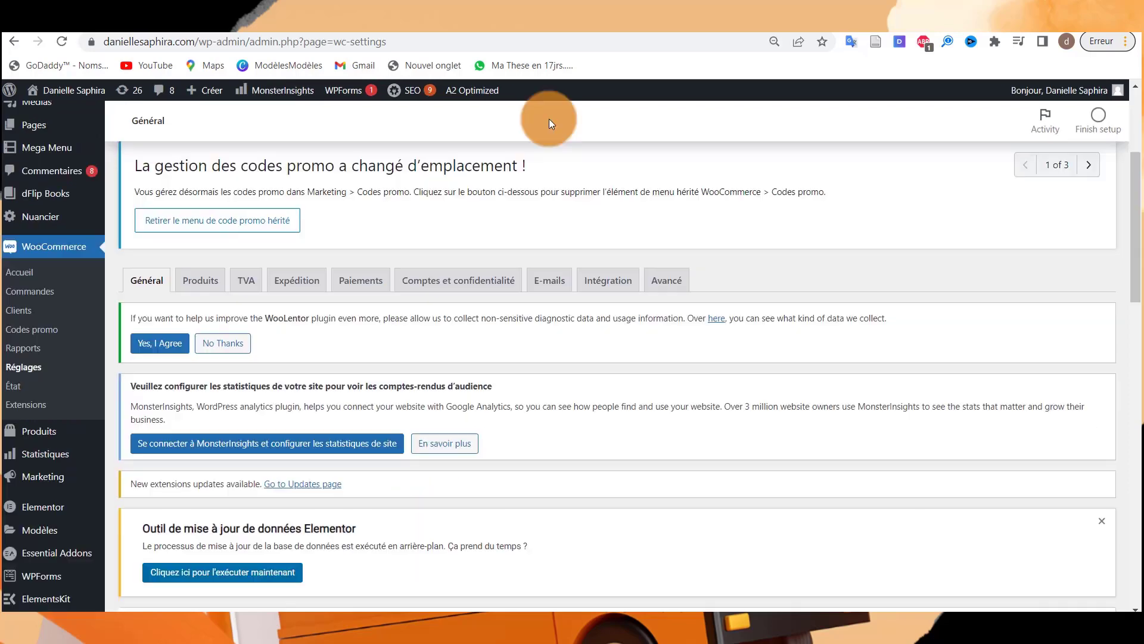
{"action": "left_click", "coordinate": [363, 283]}
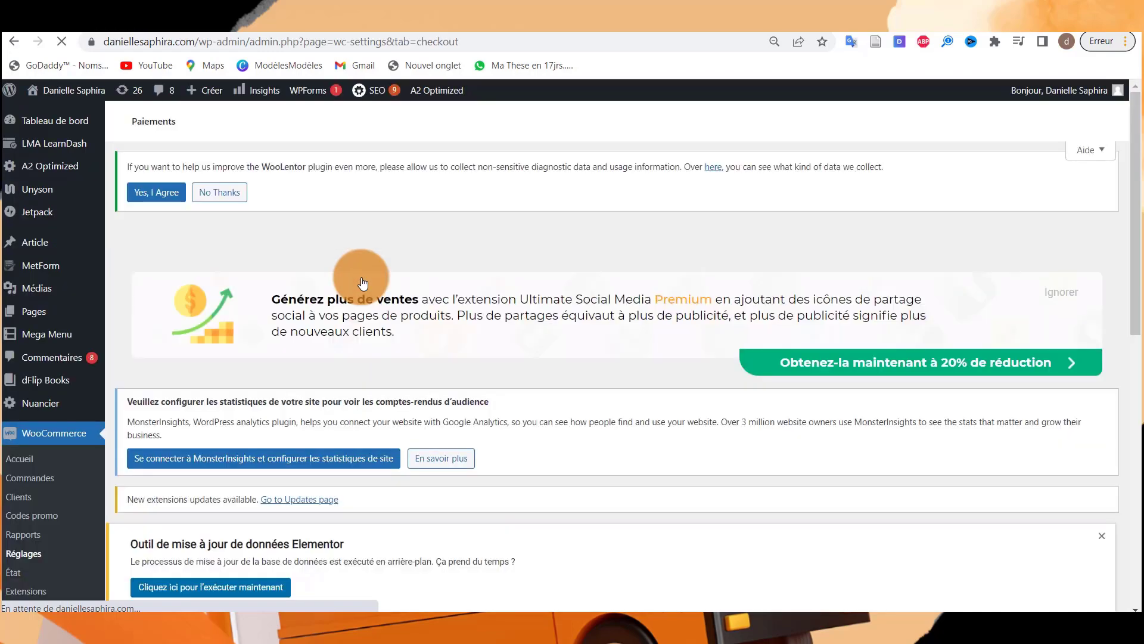
{"action": "scroll", "coordinate": [363, 283], "scroll_direction": "down", "scroll_amount": 12}
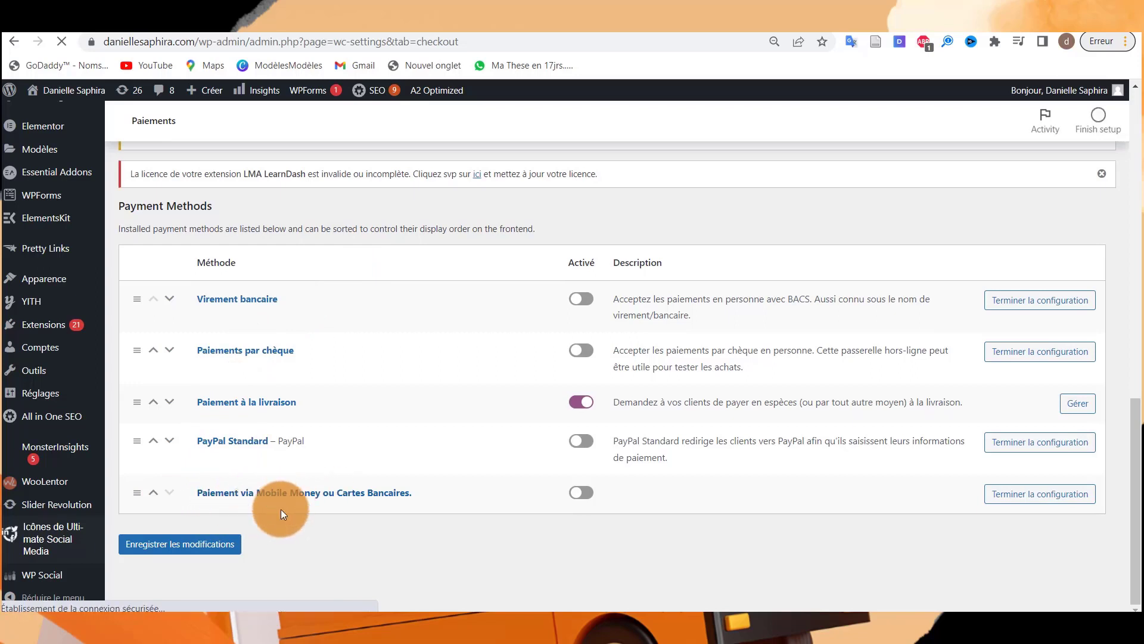
{"action": "left_click", "coordinate": [581, 493]}
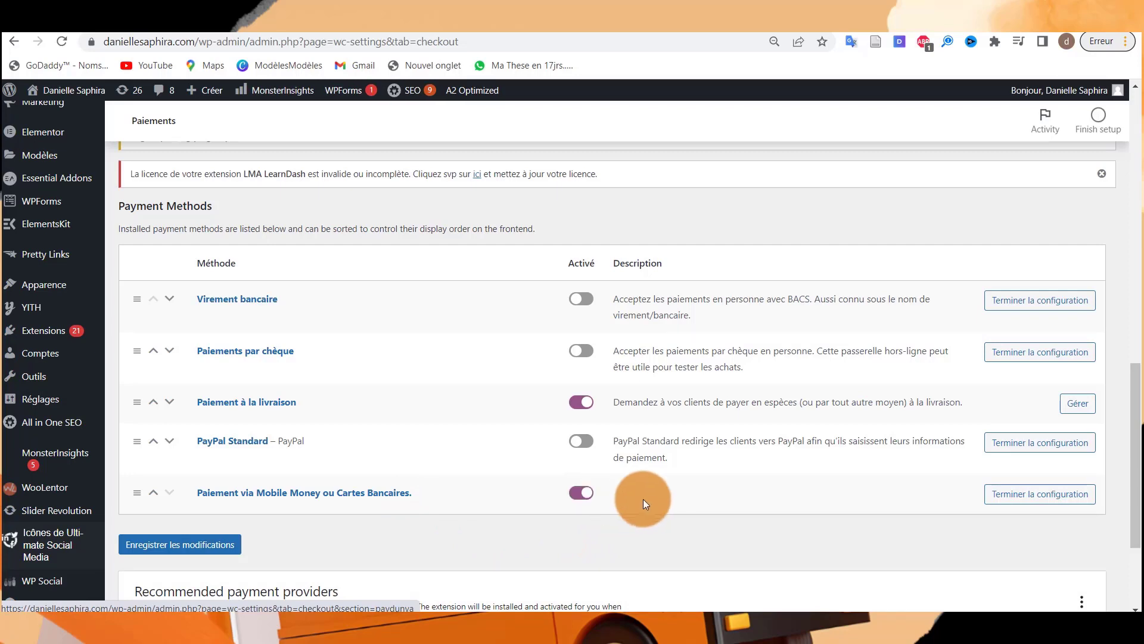
Step: Open the PAYDUNYA Mobile Money gateway settings form, then bring up the PayT application's API keys
{"action": "left_click", "coordinate": [1047, 495]}
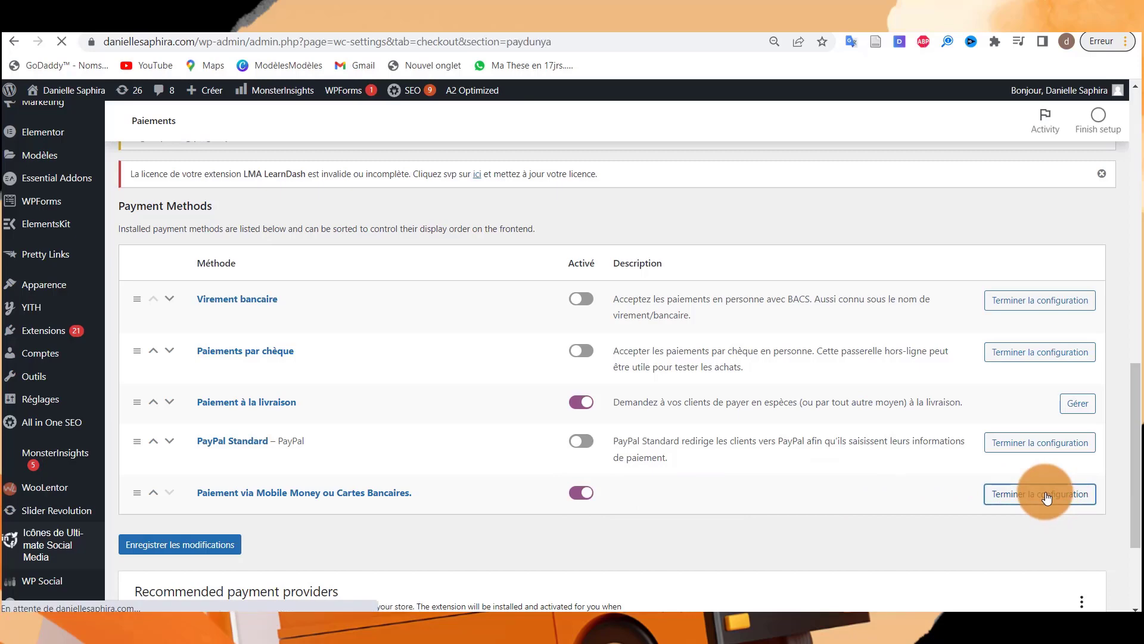
{"action": "scroll", "coordinate": [571, 460], "scroll_direction": "down", "scroll_amount": 3}
{"action": "scroll", "coordinate": [570, 457], "scroll_direction": "down", "scroll_amount": 6}
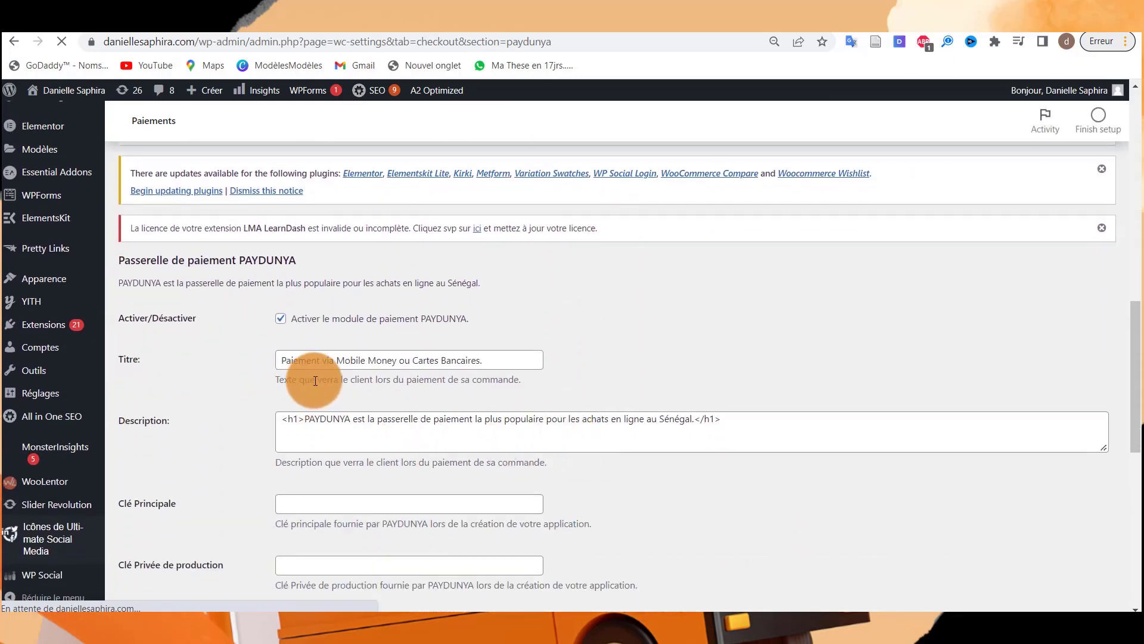
{"action": "scroll", "coordinate": [486, 369], "scroll_direction": "down", "scroll_amount": 2}
{"action": "scroll", "coordinate": [487, 372], "scroll_direction": "down", "scroll_amount": 1}
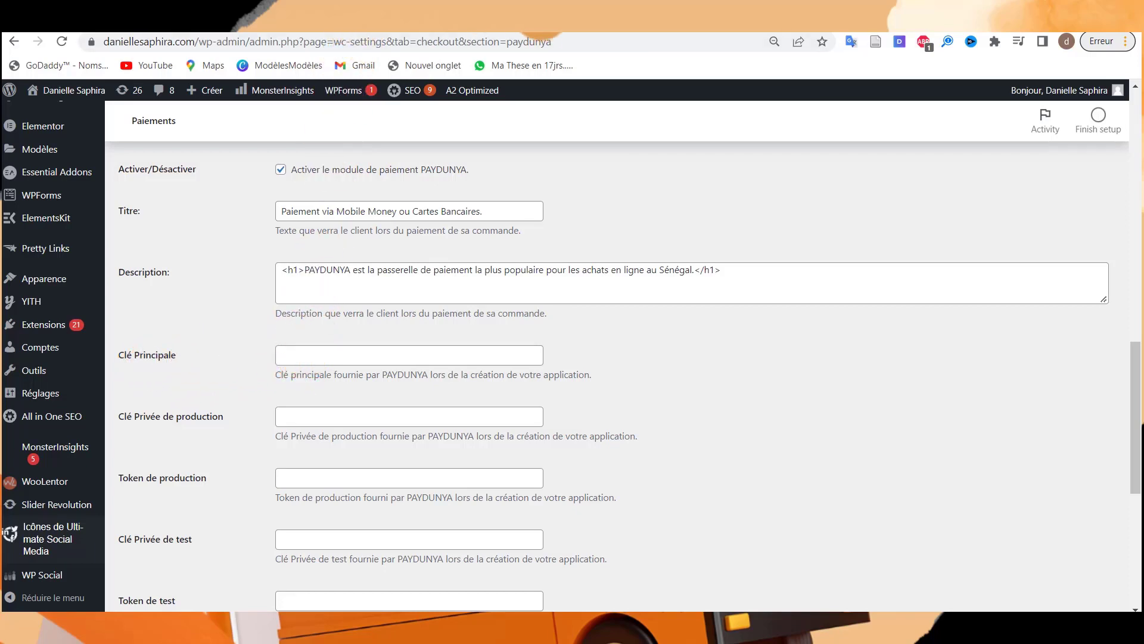
{"action": "left_click", "coordinate": [554, 18]}
{"action": "scroll", "coordinate": [566, 190], "scroll_direction": "up", "scroll_amount": 1}
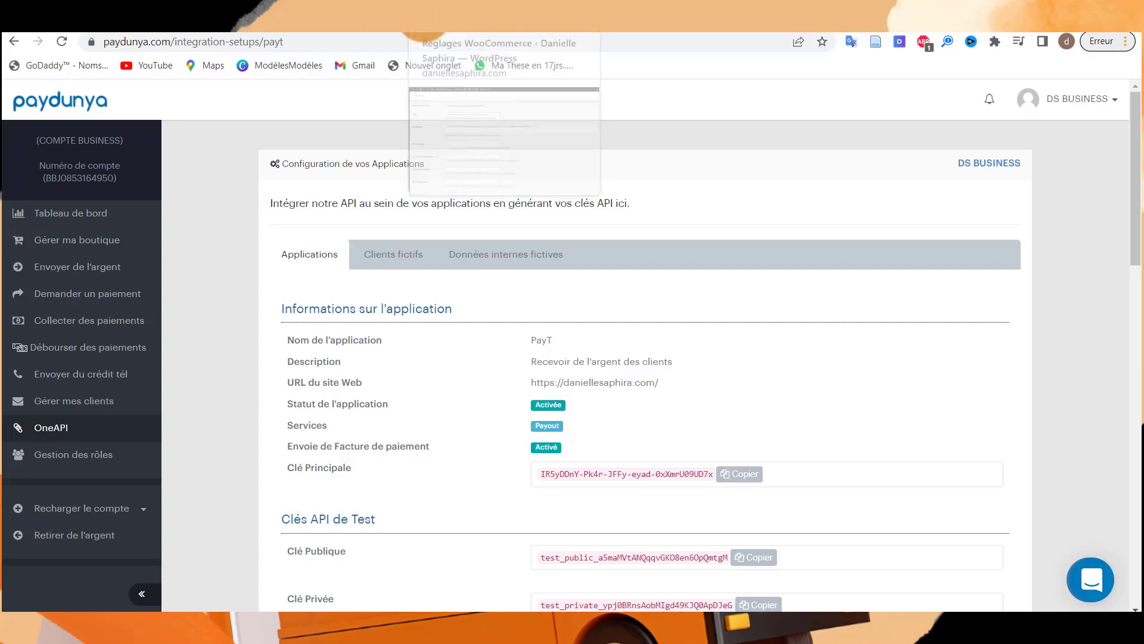
Step: Paste the PayT application's main key into the gateway's Clé Principale field
{"action": "left_click", "coordinate": [453, 19]}
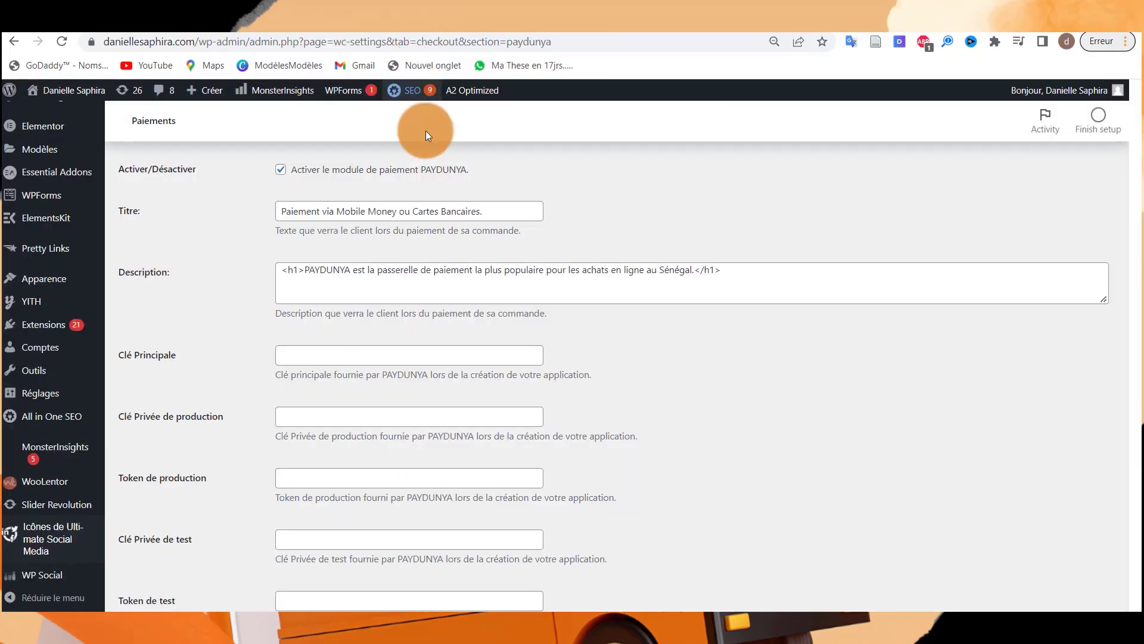
{"action": "left_click", "coordinate": [299, 356]}
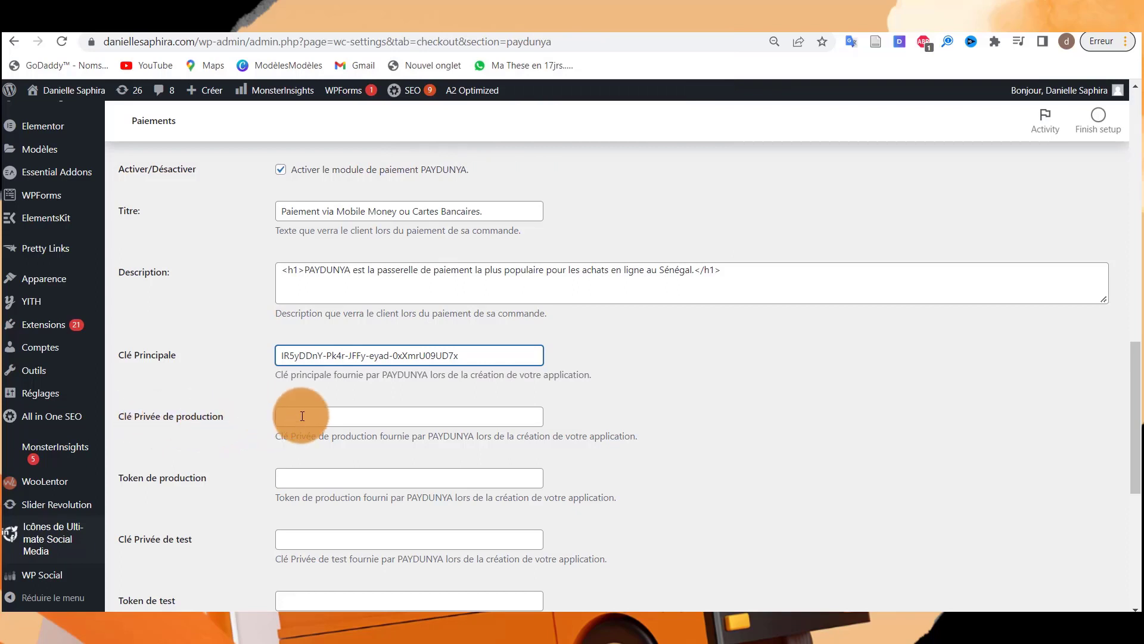
{"action": "scroll", "coordinate": [303, 416], "scroll_direction": "down", "scroll_amount": 2}
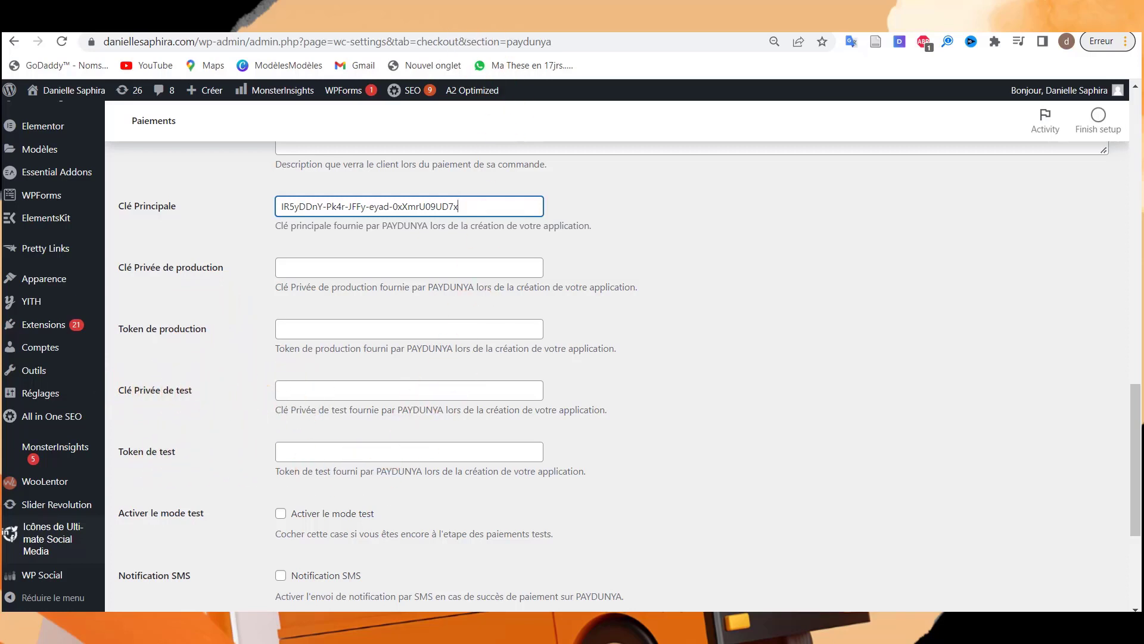
{"action": "left_click", "coordinate": [553, 18]}
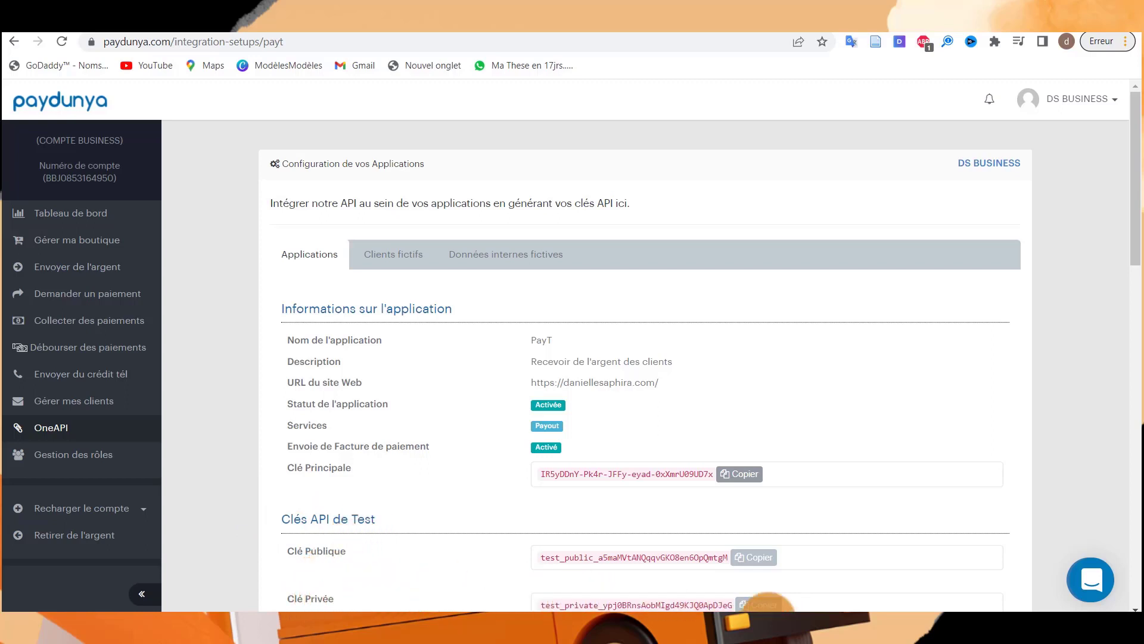
Step: Copy PayDunya's test private key into the gateway's Clé Privée de test field
{"action": "left_click", "coordinate": [762, 606]}
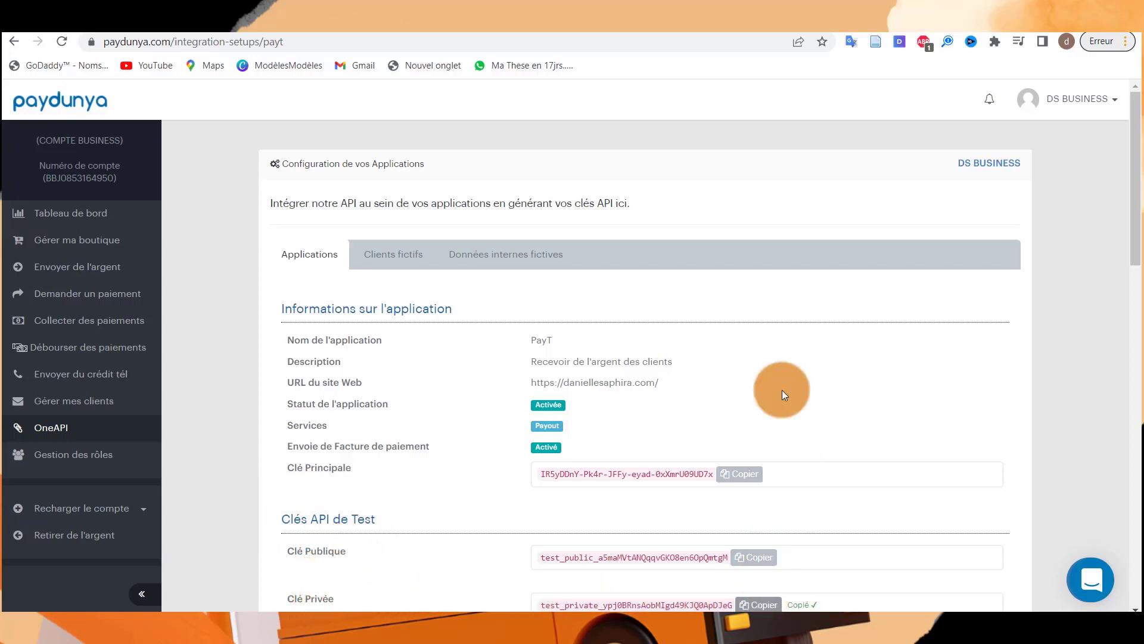
{"action": "left_click", "coordinate": [430, 31]}
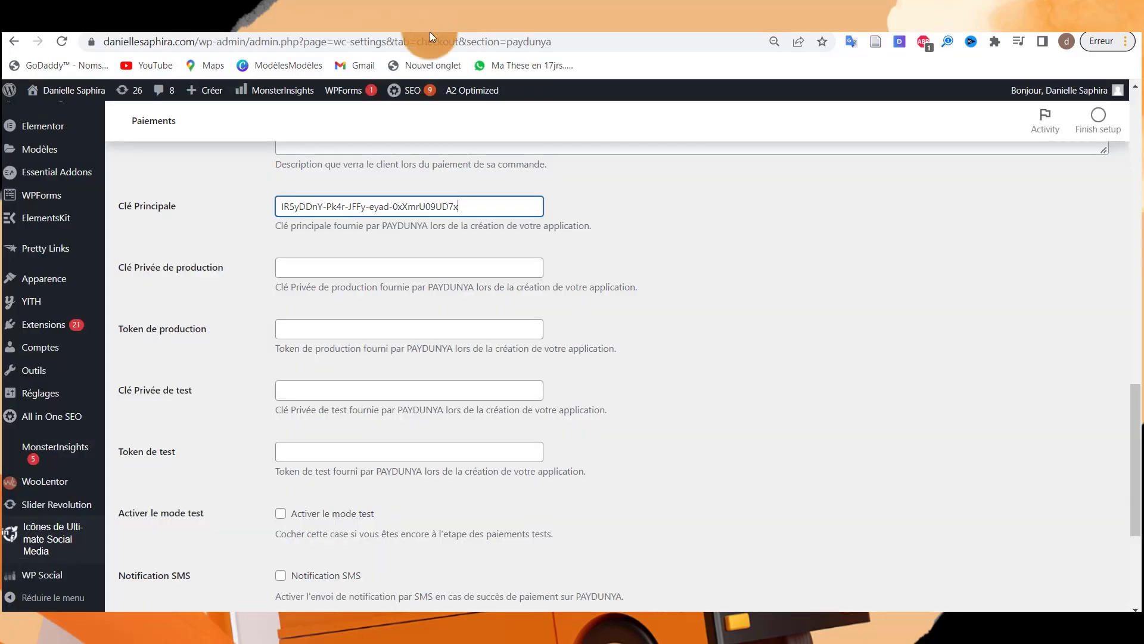
{"action": "left_click", "coordinate": [295, 391]}
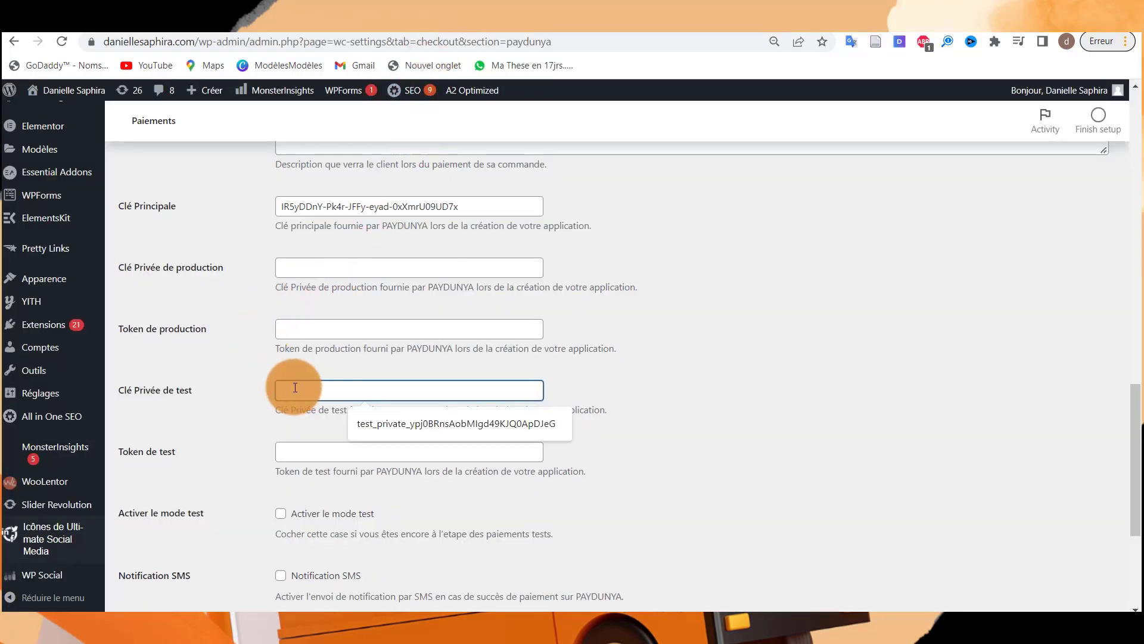
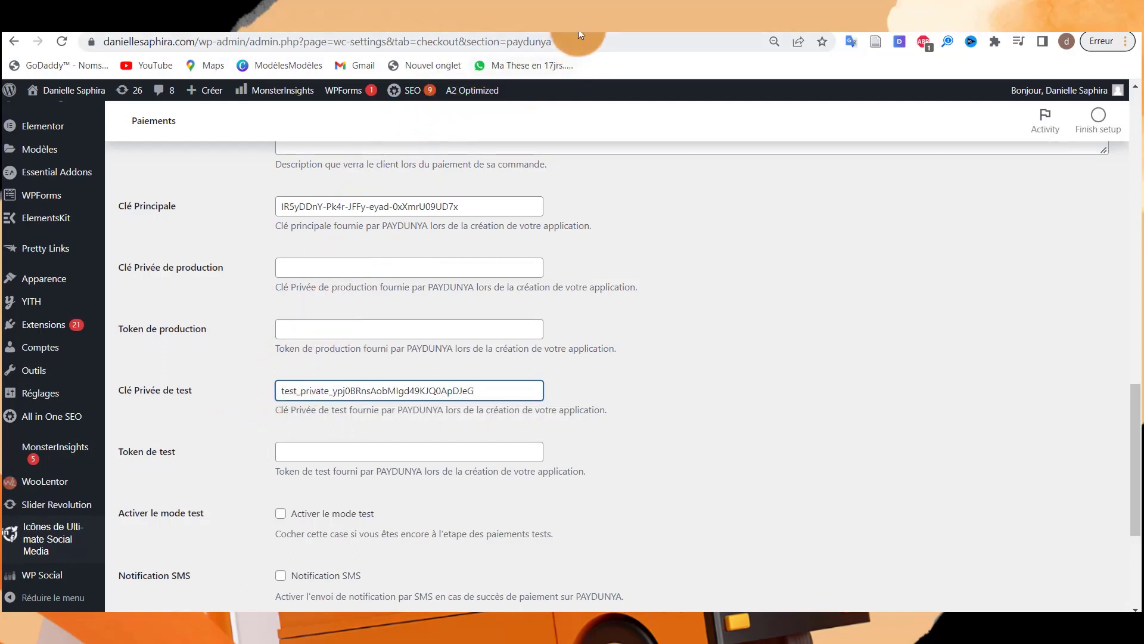
Step: Copy PayDunya's test token into the gateway's Token de test field
{"action": "left_click", "coordinate": [590, 21]}
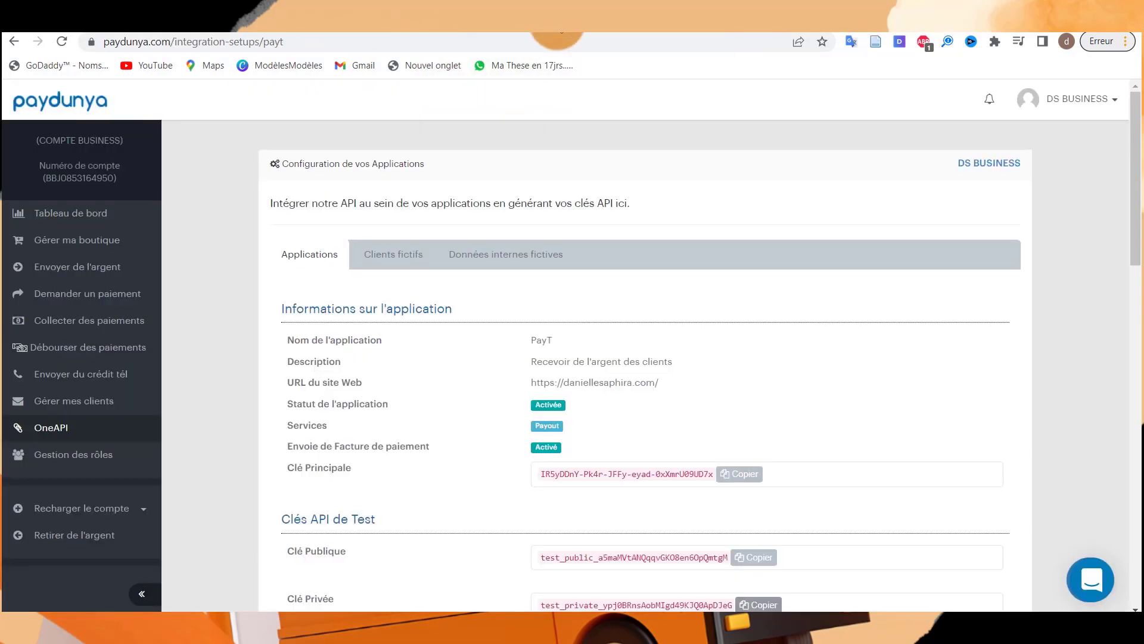
{"action": "left_click", "coordinate": [530, 385]}
{"action": "scroll", "coordinate": [530, 385], "scroll_direction": "down", "scroll_amount": 1}
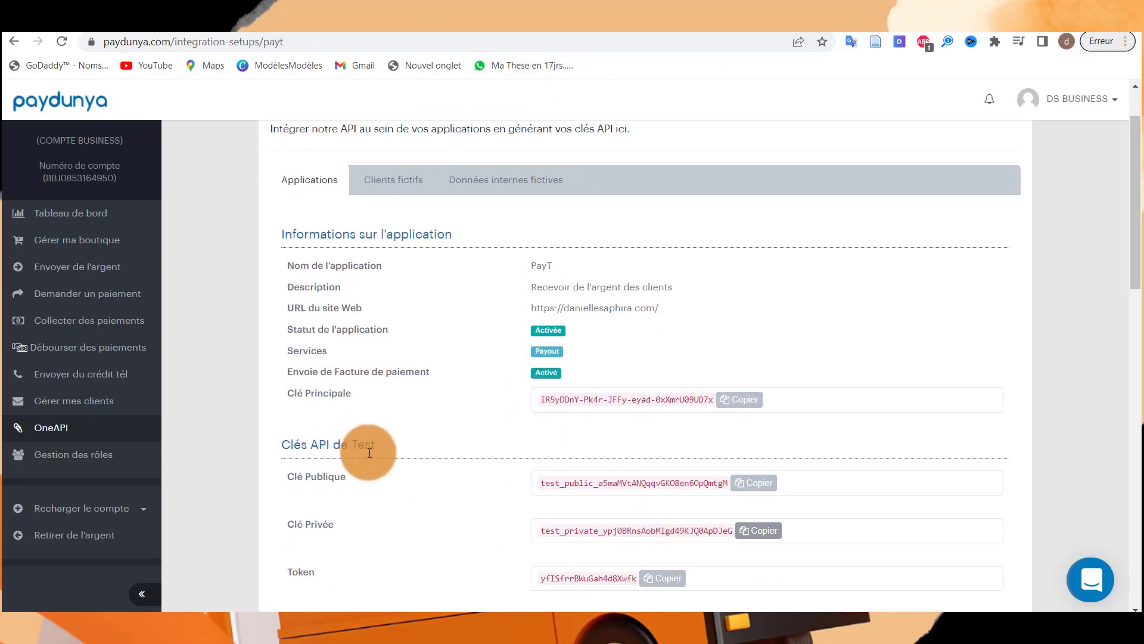
{"action": "left_click", "coordinate": [665, 578]}
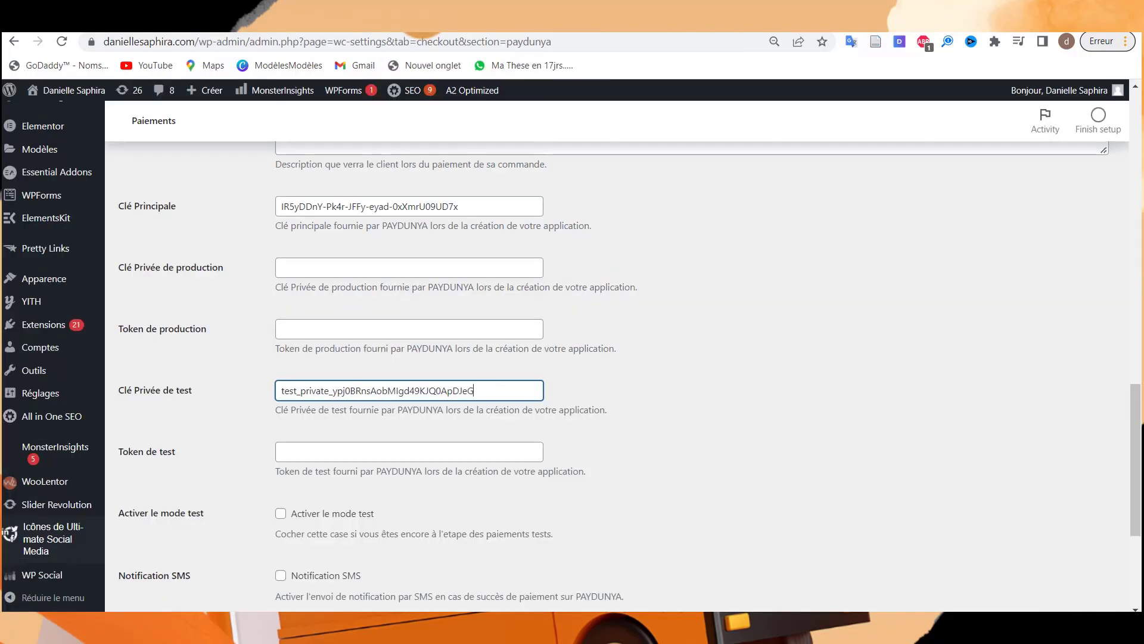
{"action": "left_click", "coordinate": [447, 23]}
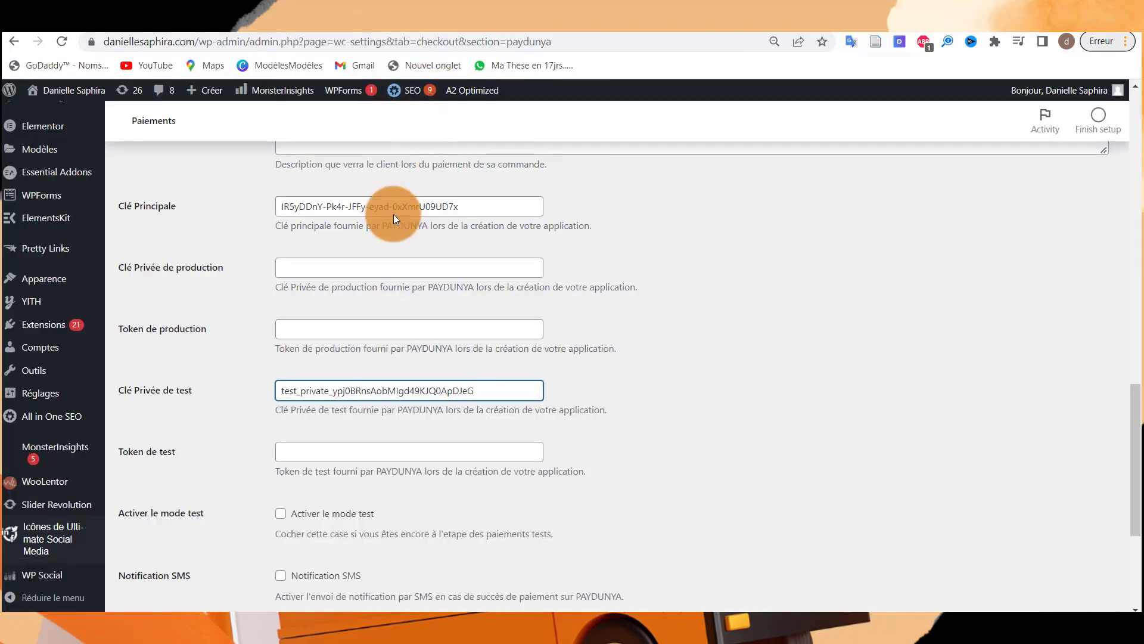
{"action": "left_click", "coordinate": [295, 452]}
{"action": "key", "text": "ctrl+v"}
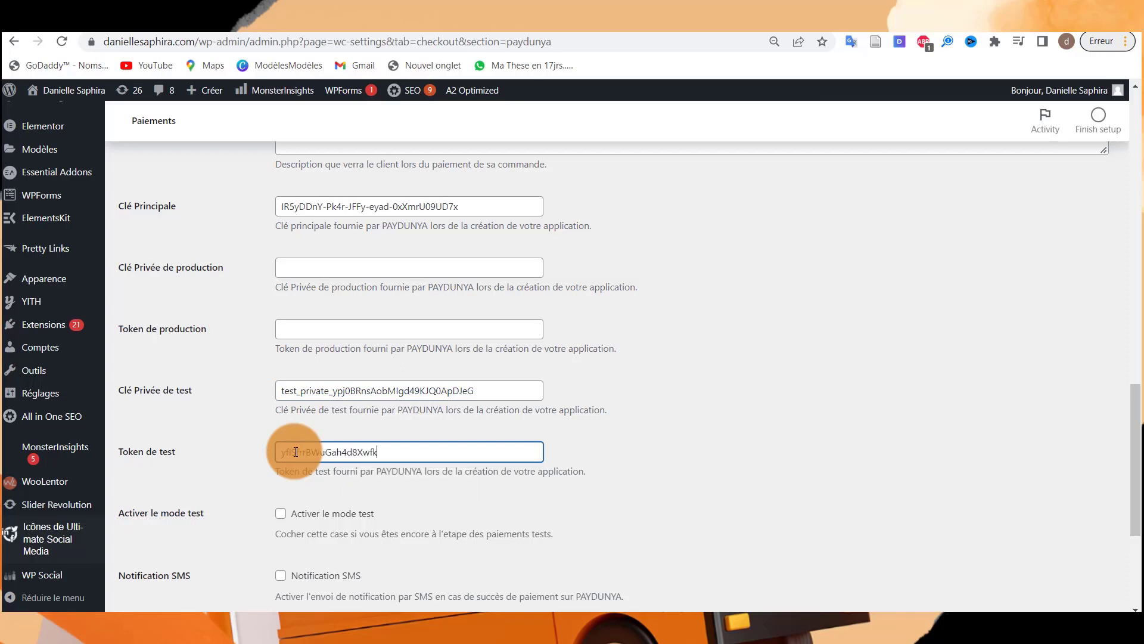
Step: Enable test mode, save the PayDunya gateway settings, and bring up the Gâteau aux fruits category
{"action": "left_click", "coordinate": [281, 515]}
{"action": "scroll", "coordinate": [280, 513], "scroll_direction": "down", "scroll_amount": 4}
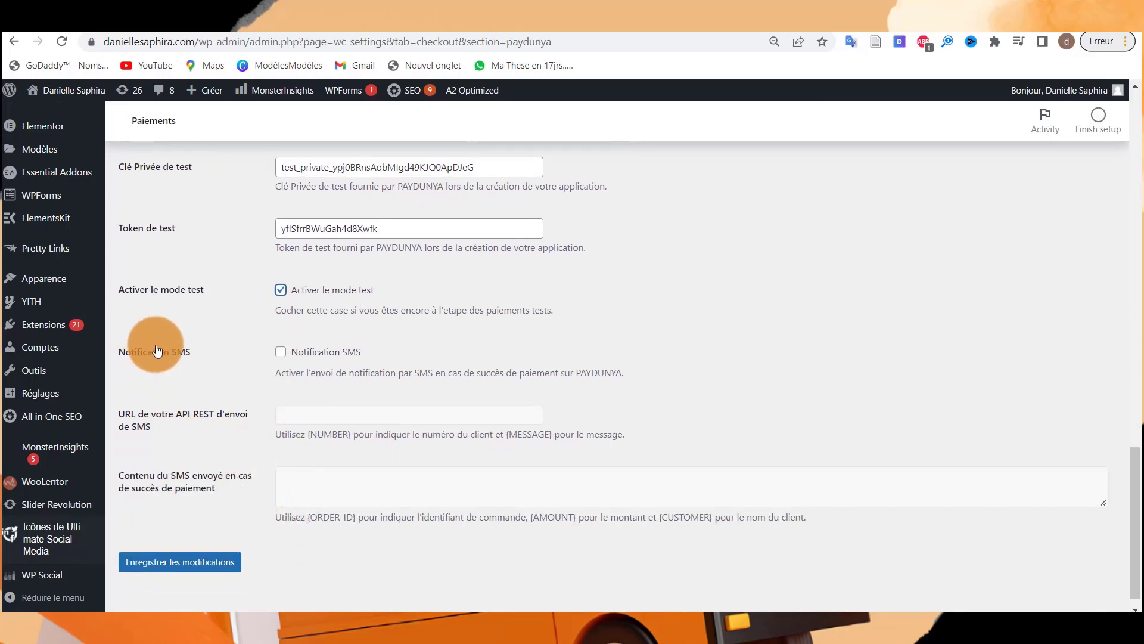
{"action": "left_click", "coordinate": [189, 566]}
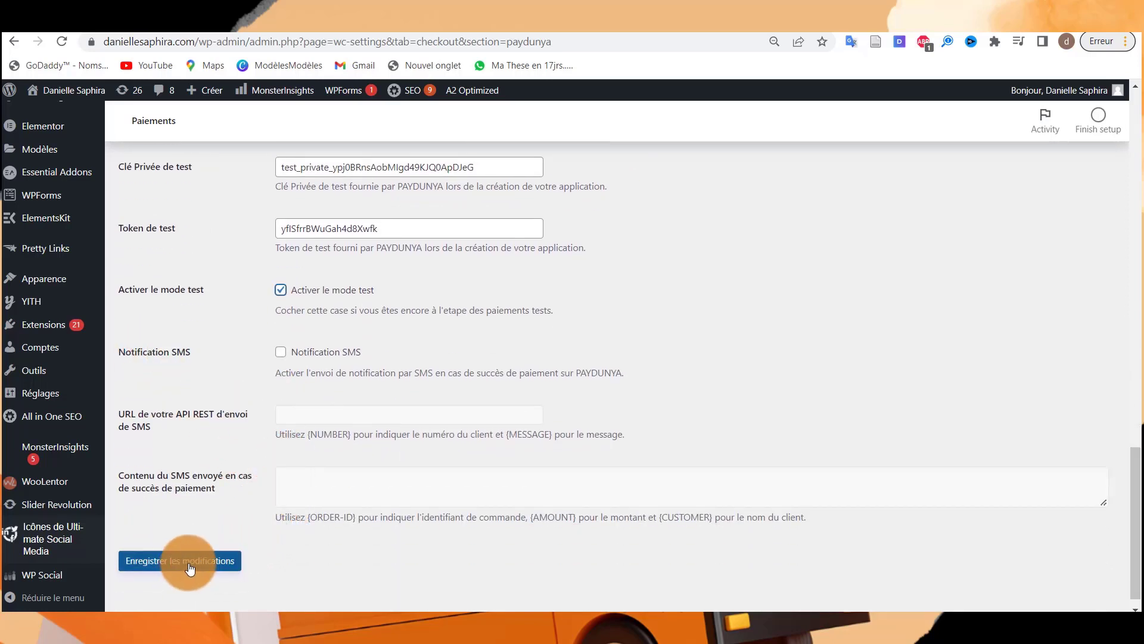
{"action": "left_click", "coordinate": [190, 566]}
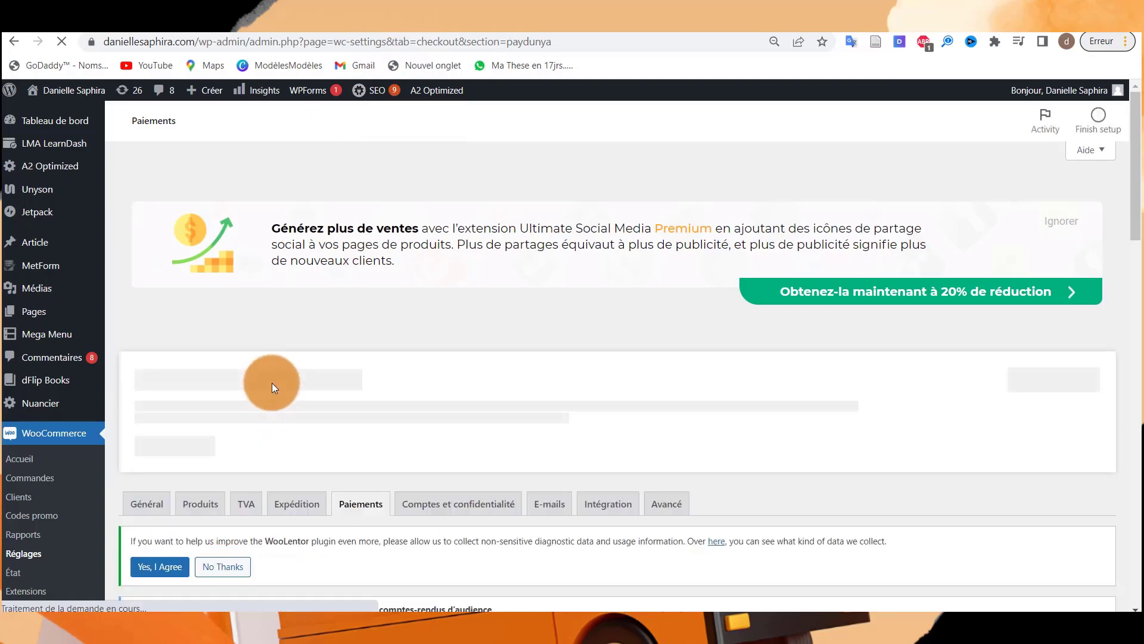
{"action": "scroll", "coordinate": [272, 383], "scroll_direction": "down", "scroll_amount": 6}
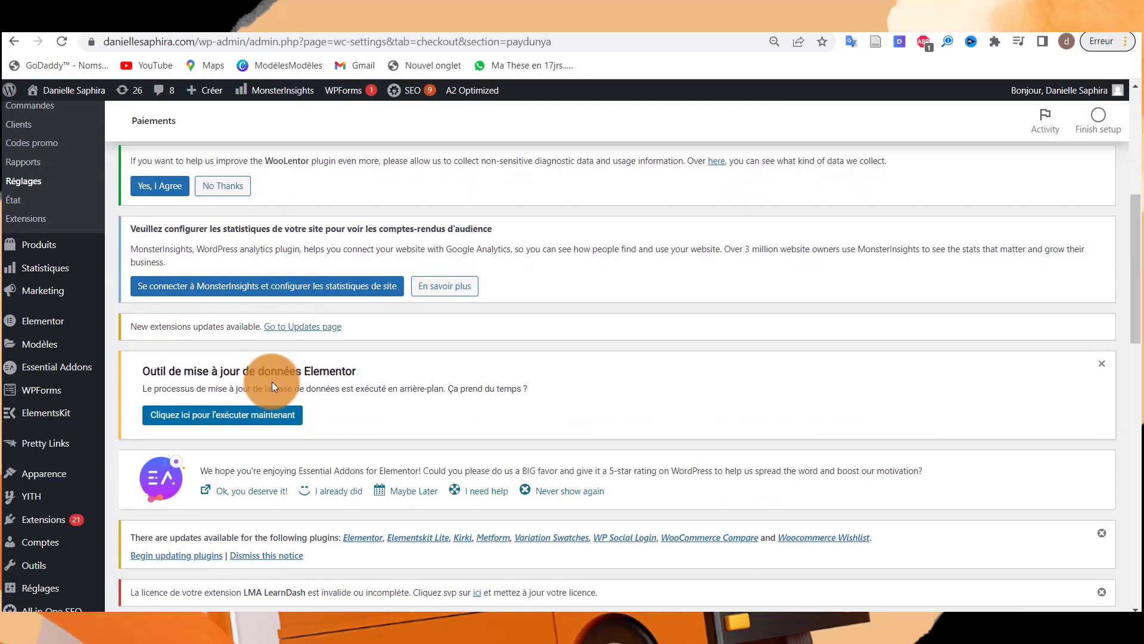
{"action": "scroll", "coordinate": [271, 382], "scroll_direction": "up", "scroll_amount": 6}
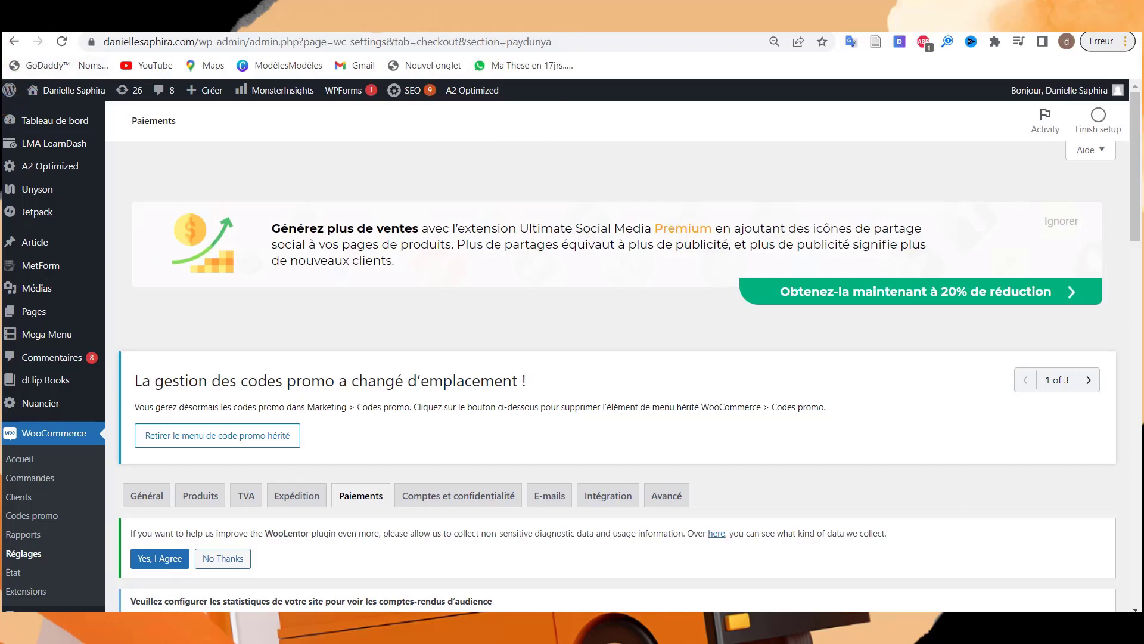
{"action": "left_click", "coordinate": [411, 20]}
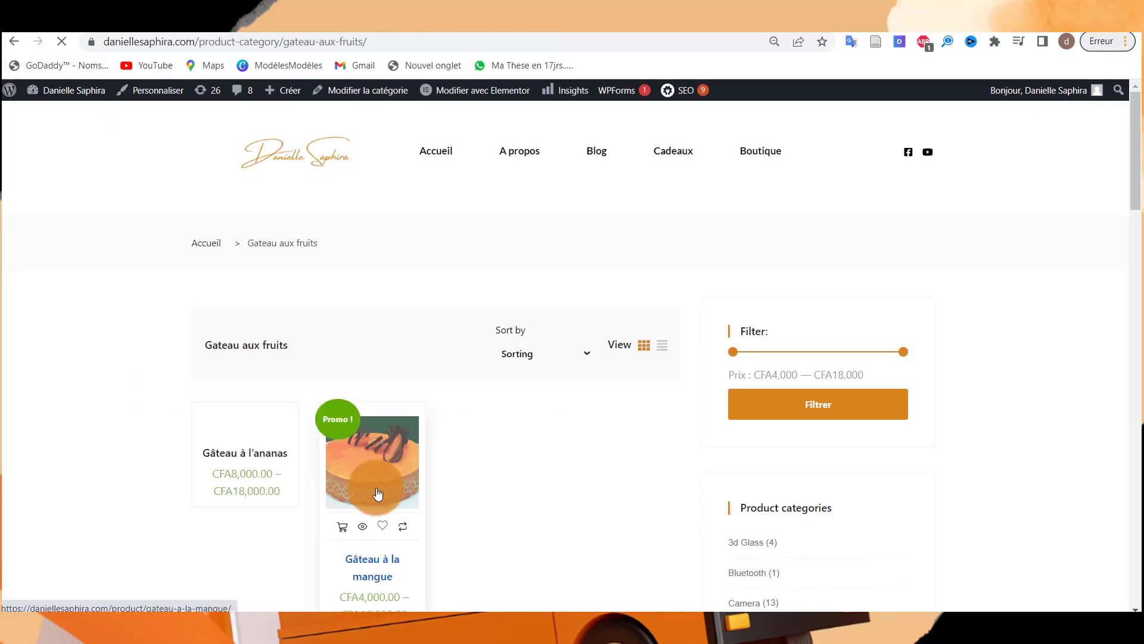
Step: Add Gâteau à la mangue with Poids 500 and Glaçage Non (CFA4,000.00) to the cart
{"action": "left_click", "coordinate": [375, 572]}
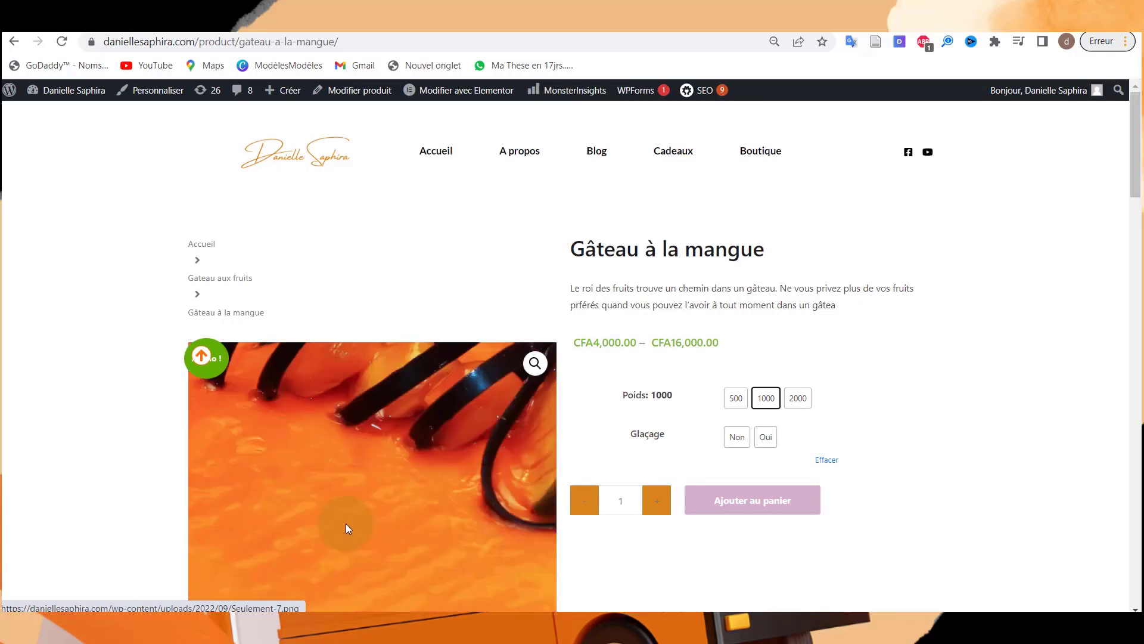
{"action": "left_click", "coordinate": [733, 403]}
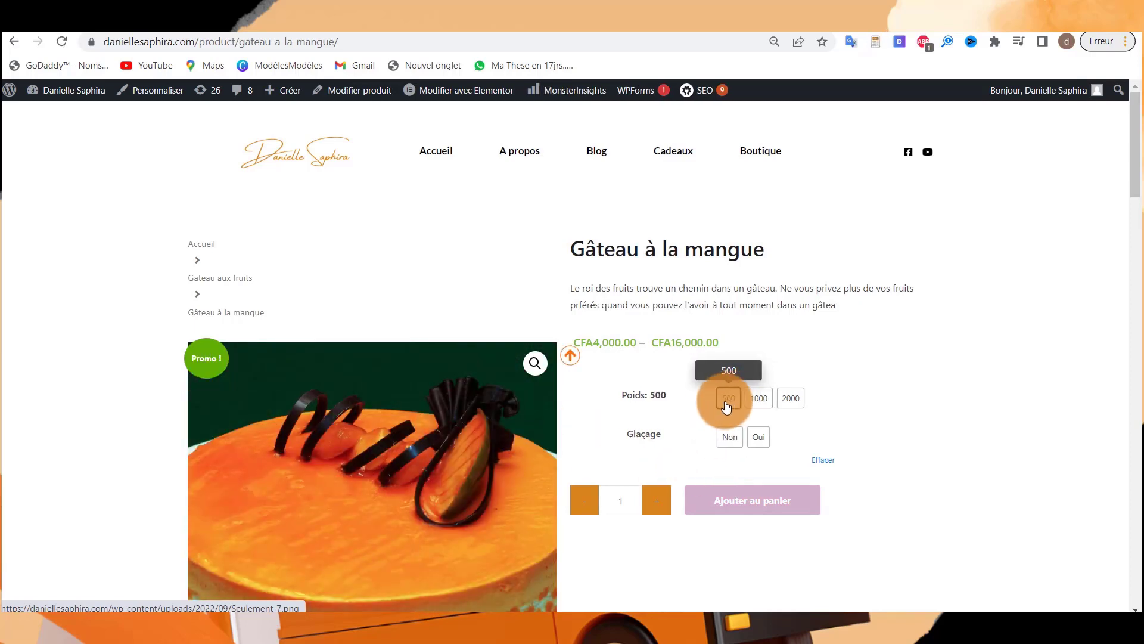
{"action": "left_click", "coordinate": [729, 438]}
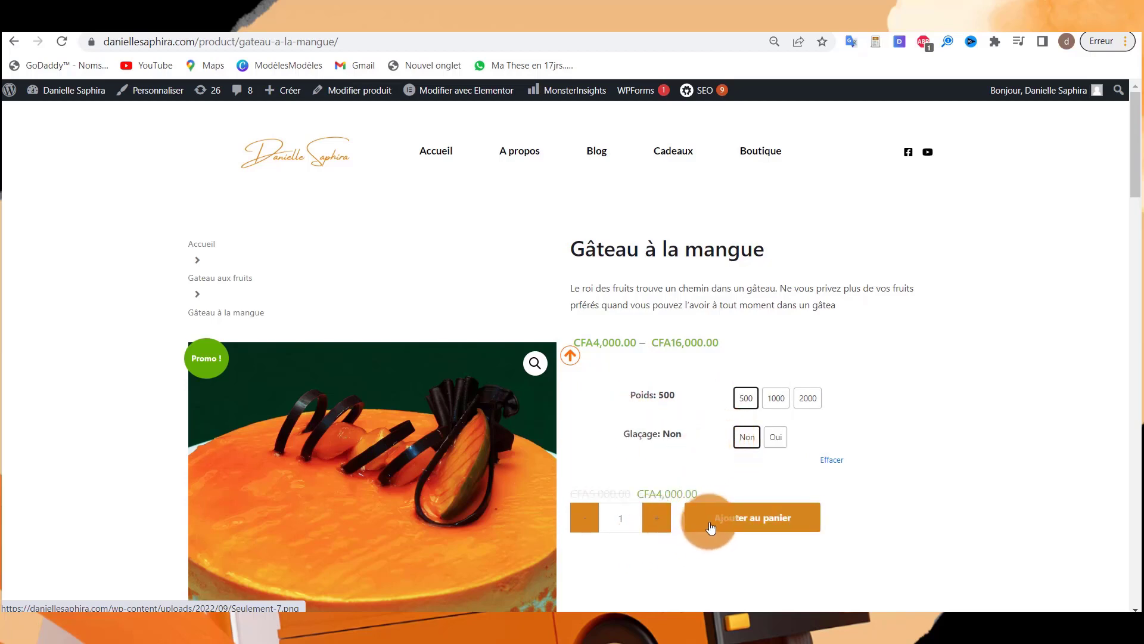
{"action": "left_click", "coordinate": [727, 518]}
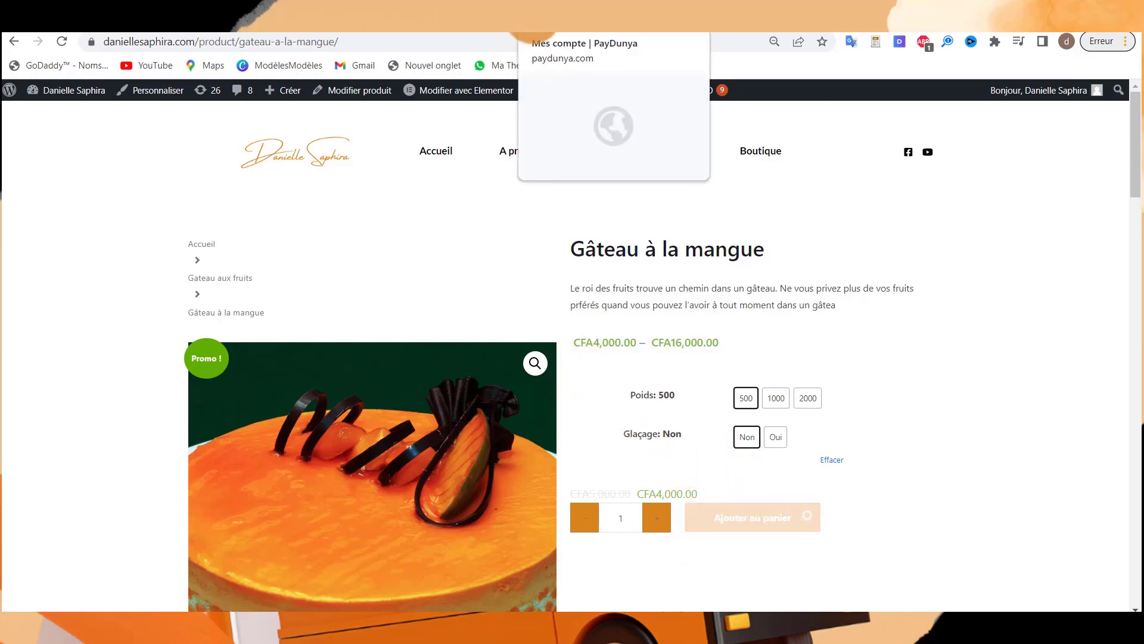
Step: Sign into the PayDunya business account from OneAPI using the saved login and its password
{"action": "left_click", "coordinate": [536, 27]}
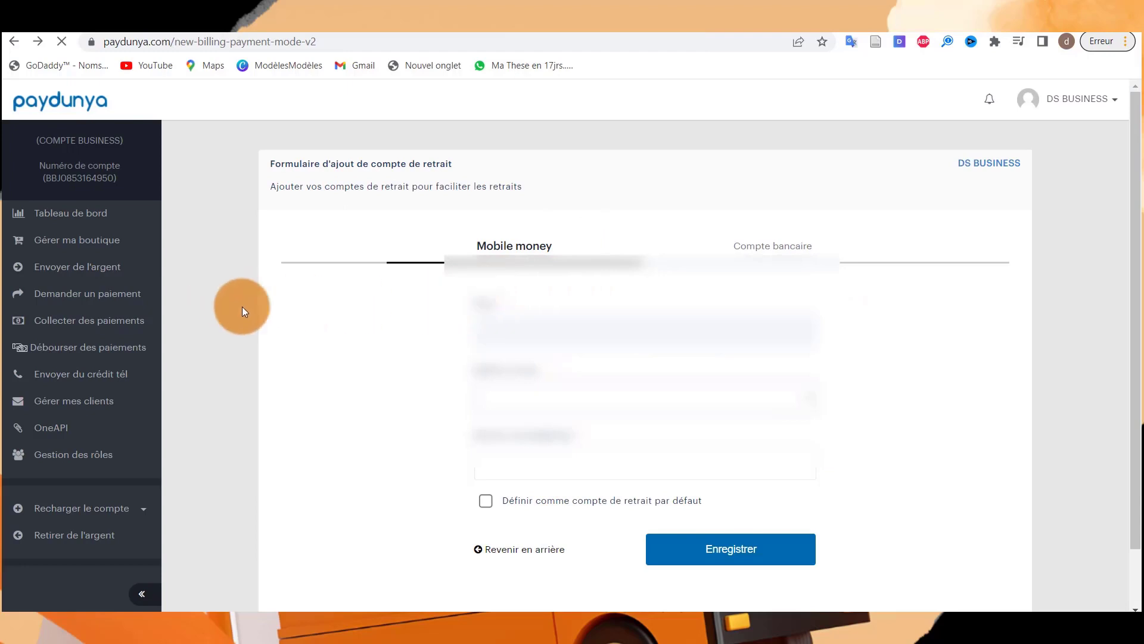
{"action": "left_click", "coordinate": [53, 430]}
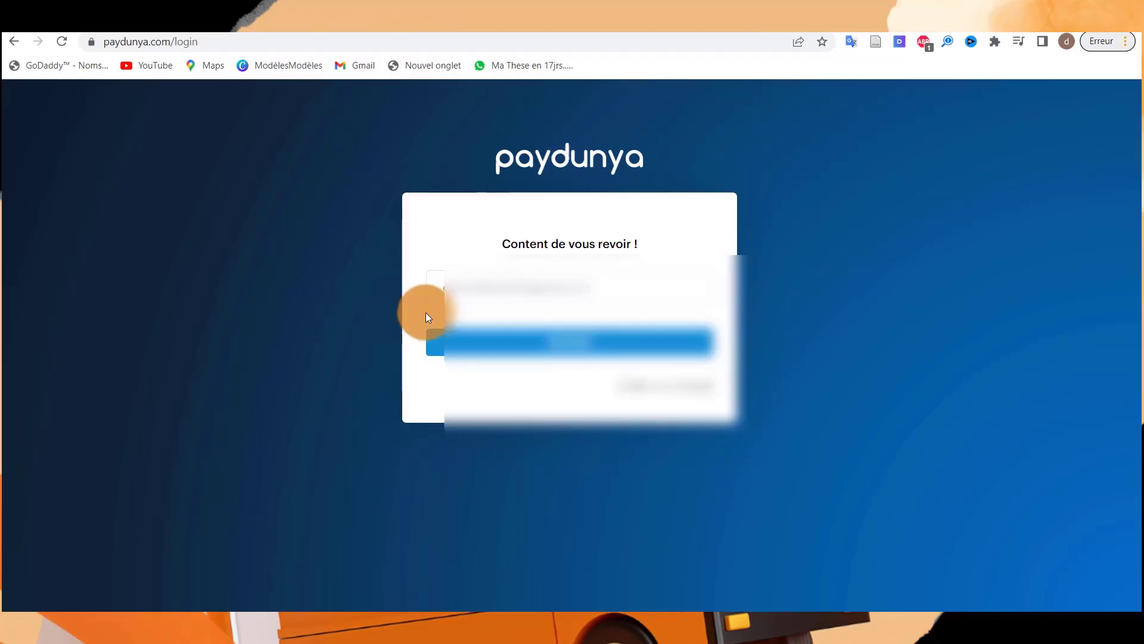
{"action": "left_click", "coordinate": [466, 287]}
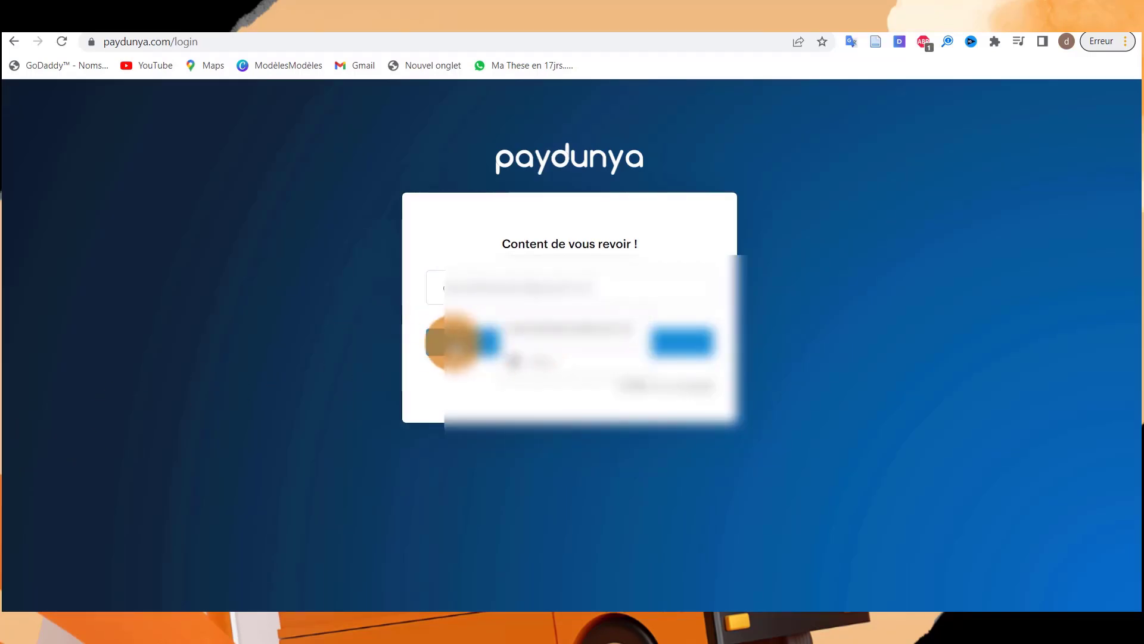
{"action": "left_click", "coordinate": [448, 340]}
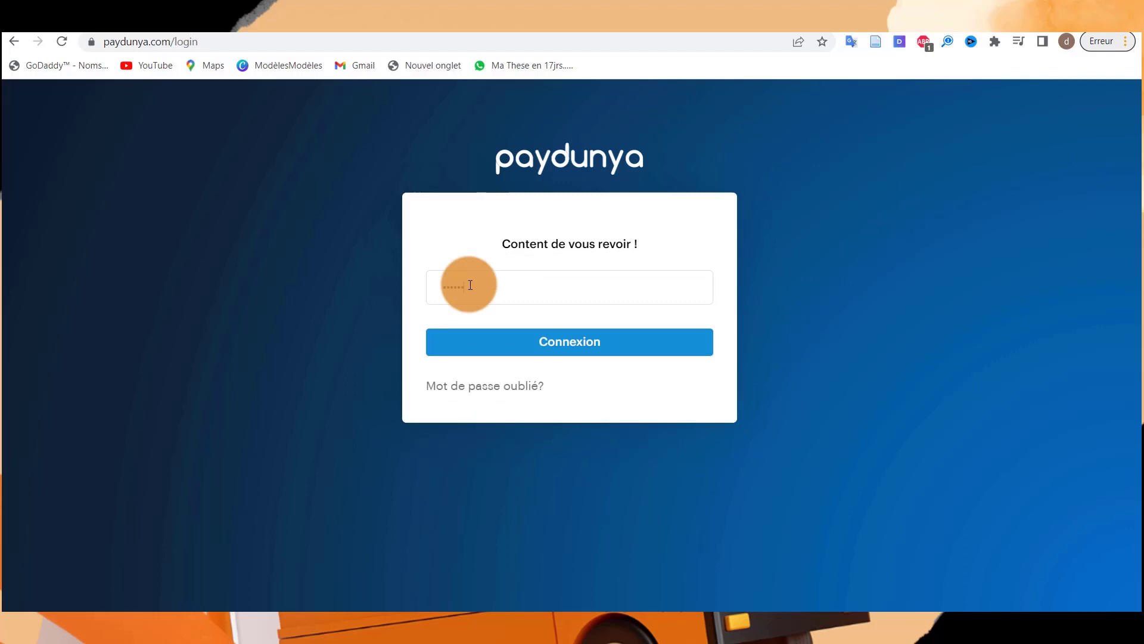
{"action": "type", "text": "****"}
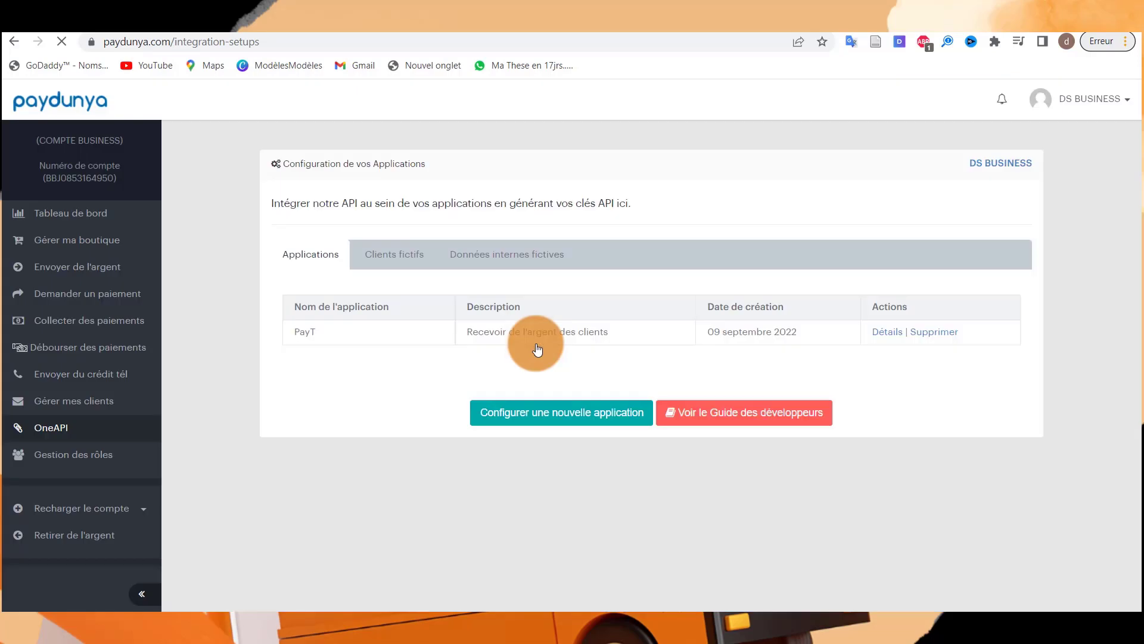
Step: In Clients fictifs, change the test client's Solde to 50000,00 FCFA and save it
{"action": "left_click", "coordinate": [396, 255]}
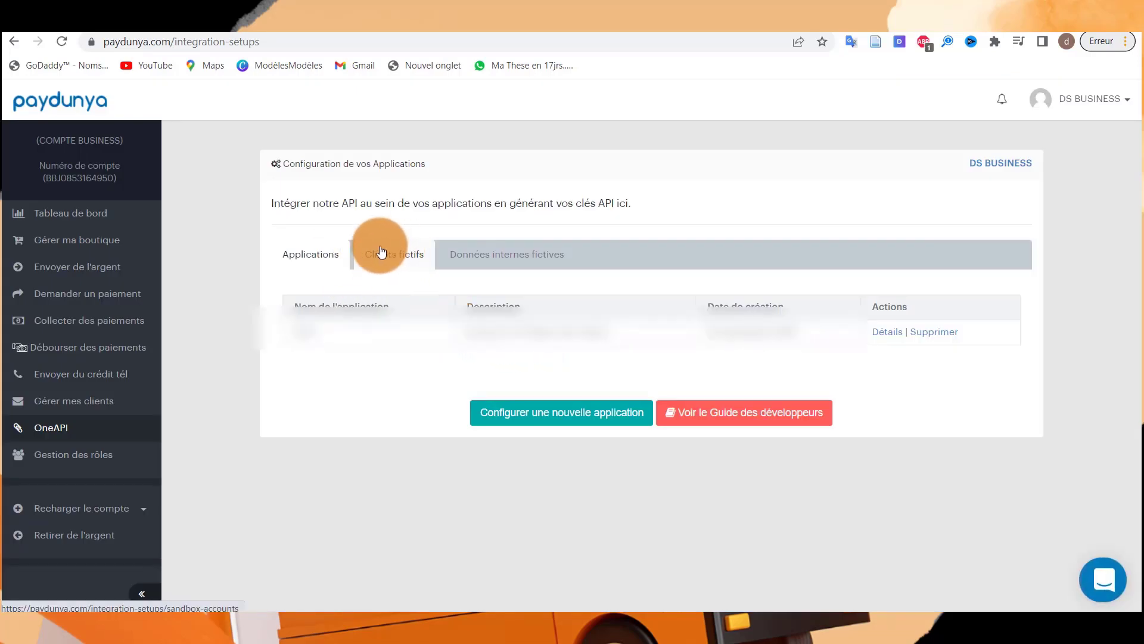
{"action": "left_click", "coordinate": [387, 256]}
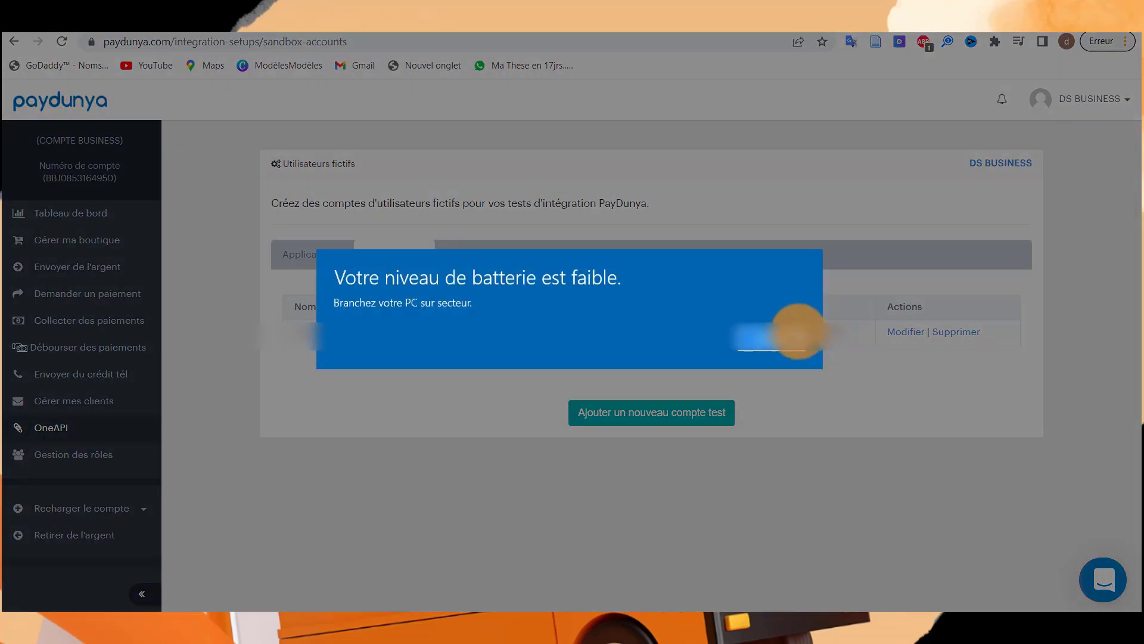
{"action": "left_click", "coordinate": [797, 334]}
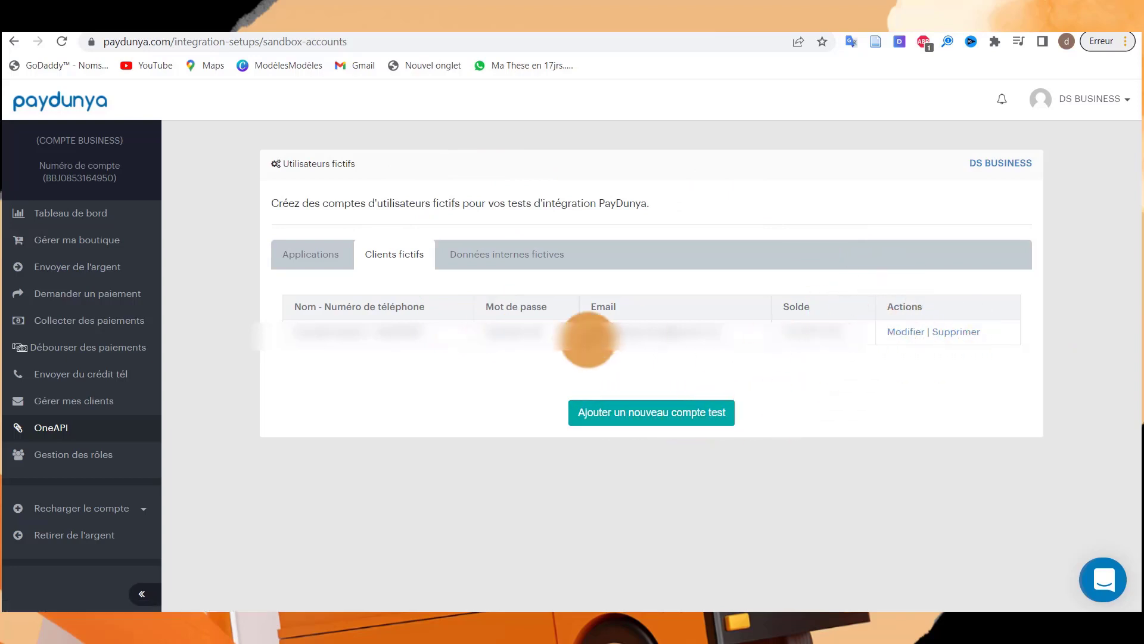
{"action": "left_click", "coordinate": [903, 332]}
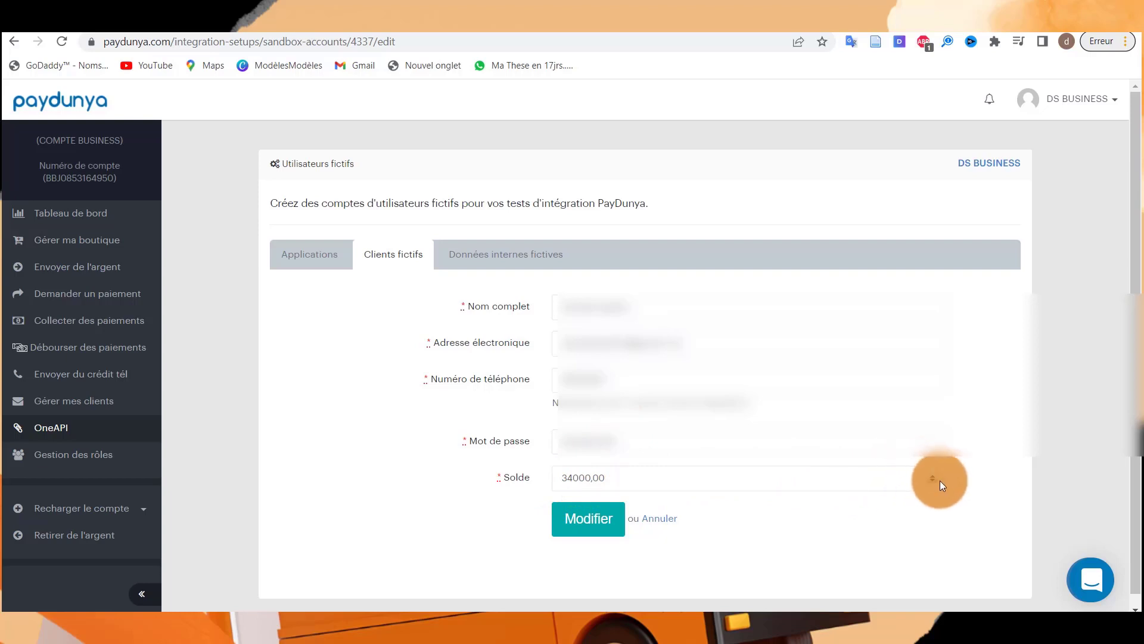
{"action": "left_click", "coordinate": [574, 479]}
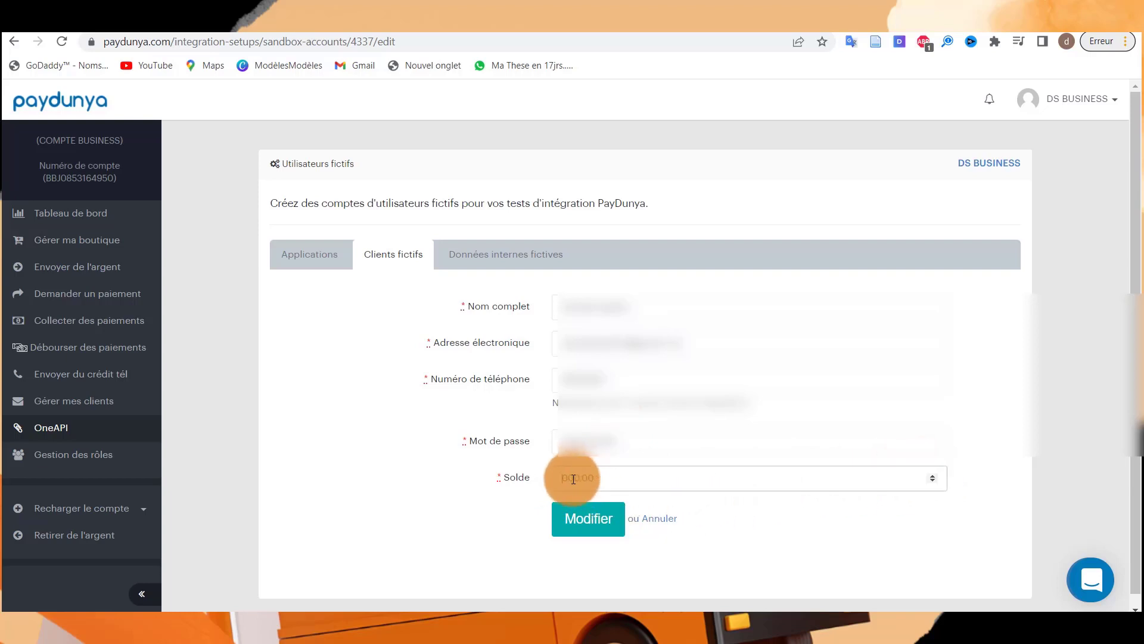
{"action": "type", "text": "50000,00"}
{"action": "left_click", "coordinate": [575, 523]}
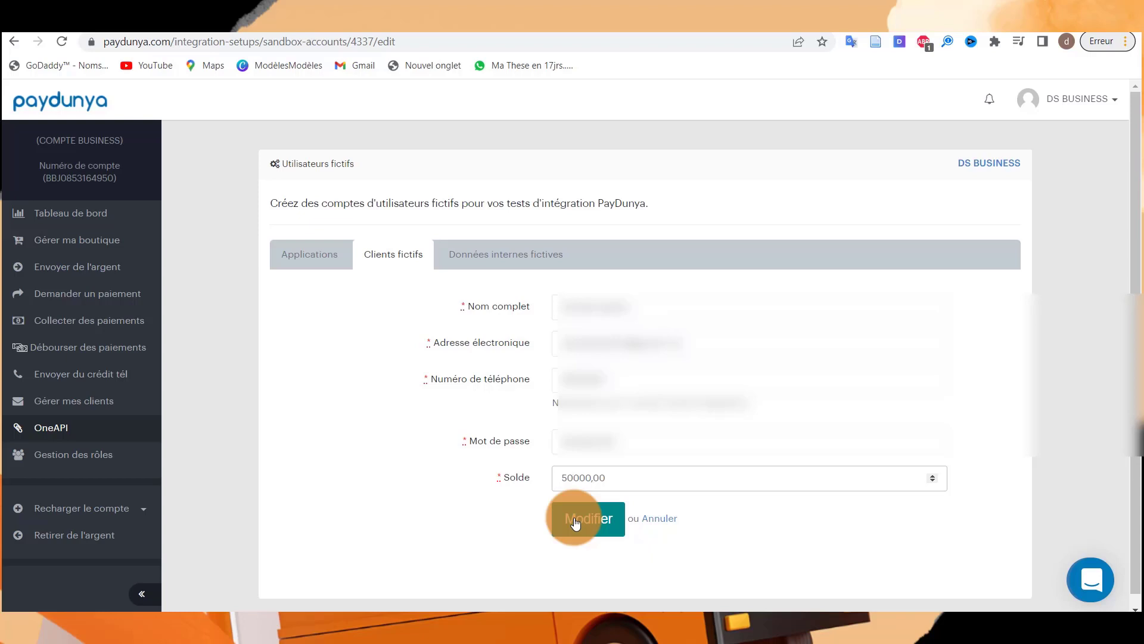
{"action": "left_click", "coordinate": [575, 522]}
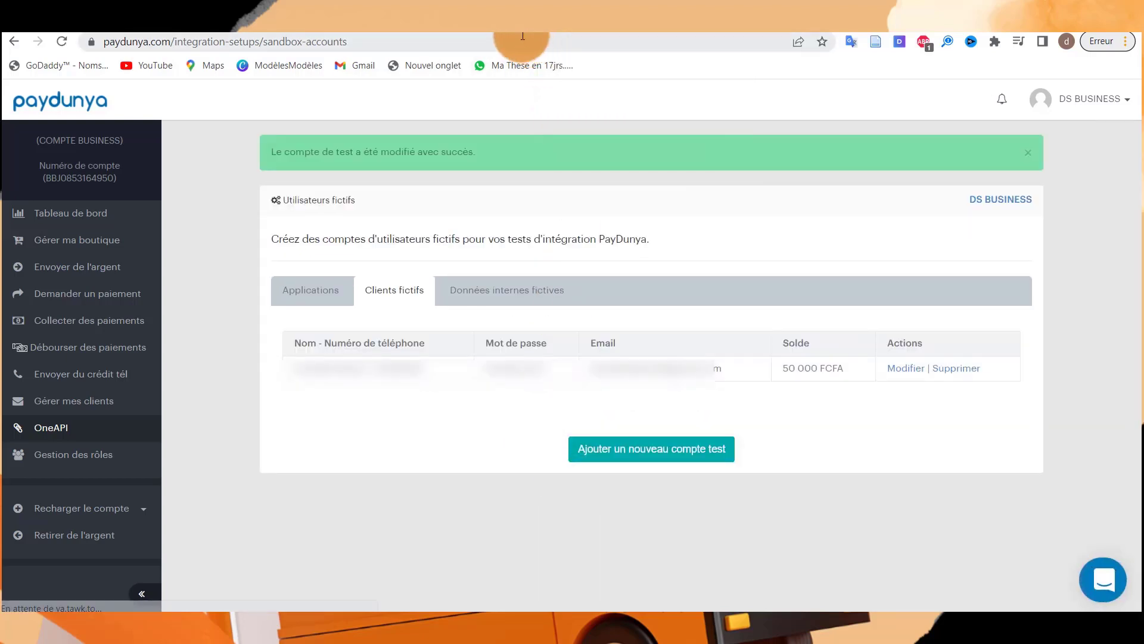
{"action": "left_click", "coordinate": [428, 10]}
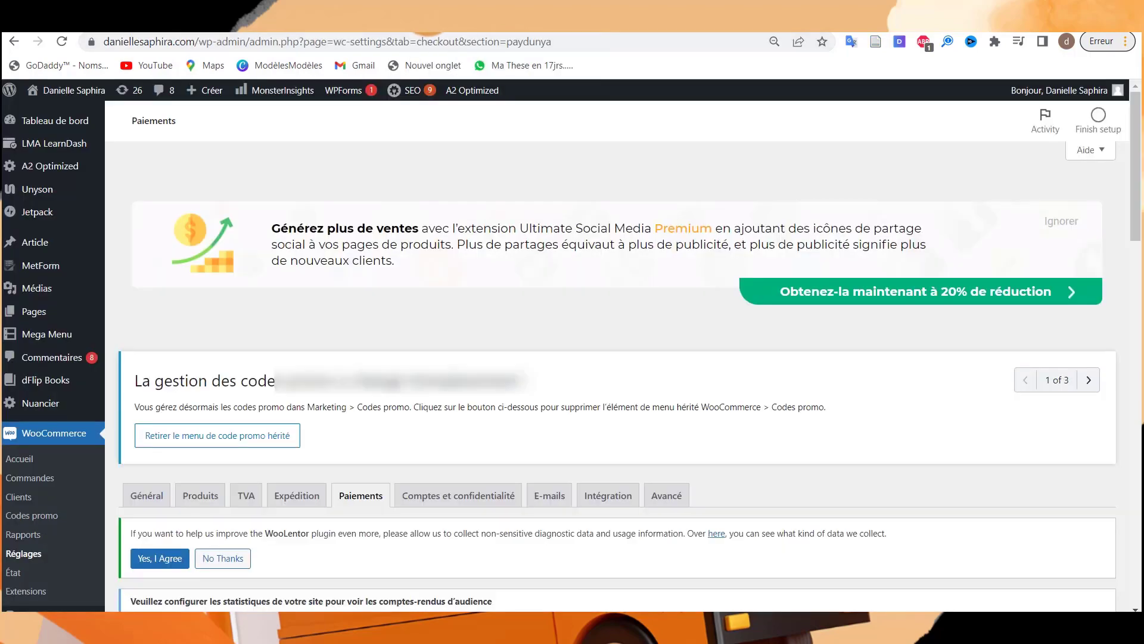
Step: Go from the cart to the checkout page and review the order form
{"action": "left_click", "coordinate": [380, 11]}
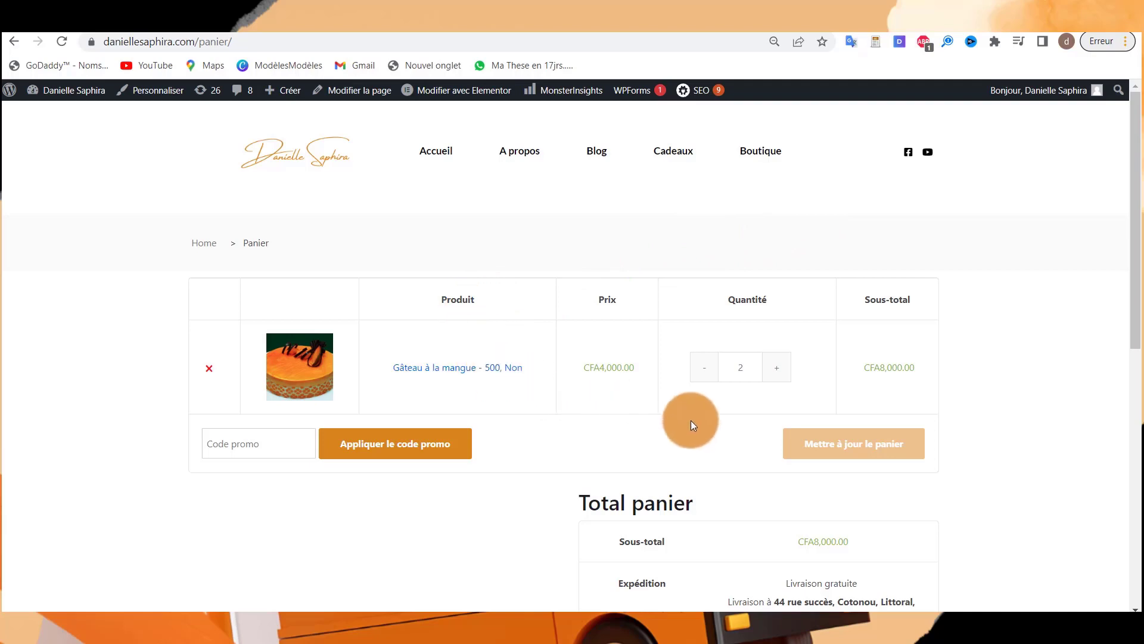
{"action": "scroll", "coordinate": [585, 449], "scroll_direction": "down", "scroll_amount": 5}
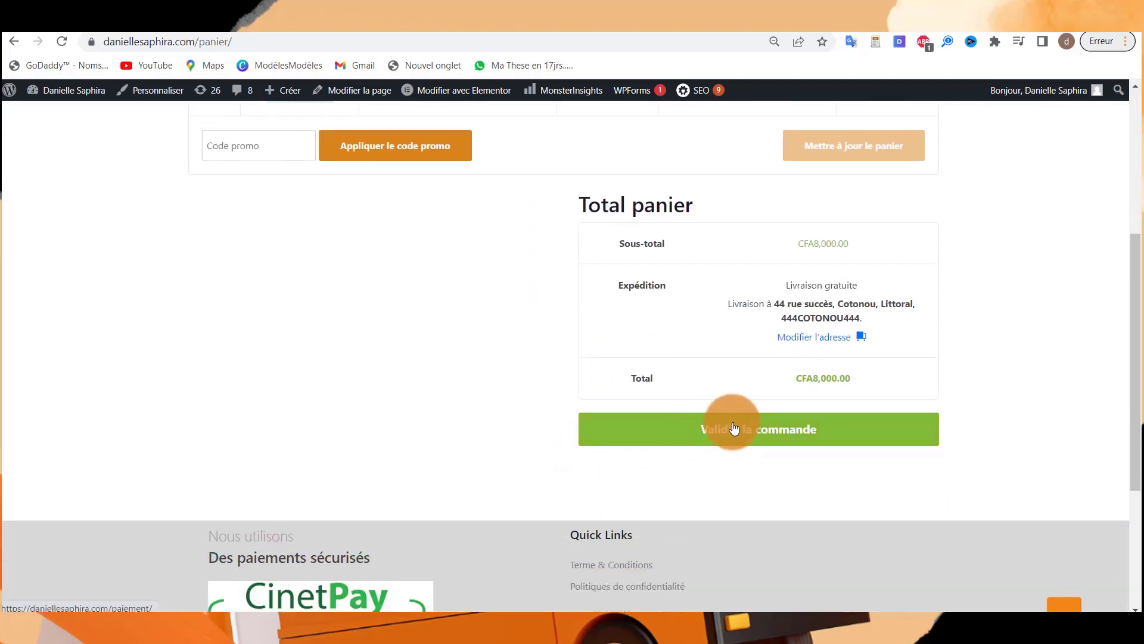
{"action": "left_click", "coordinate": [737, 424]}
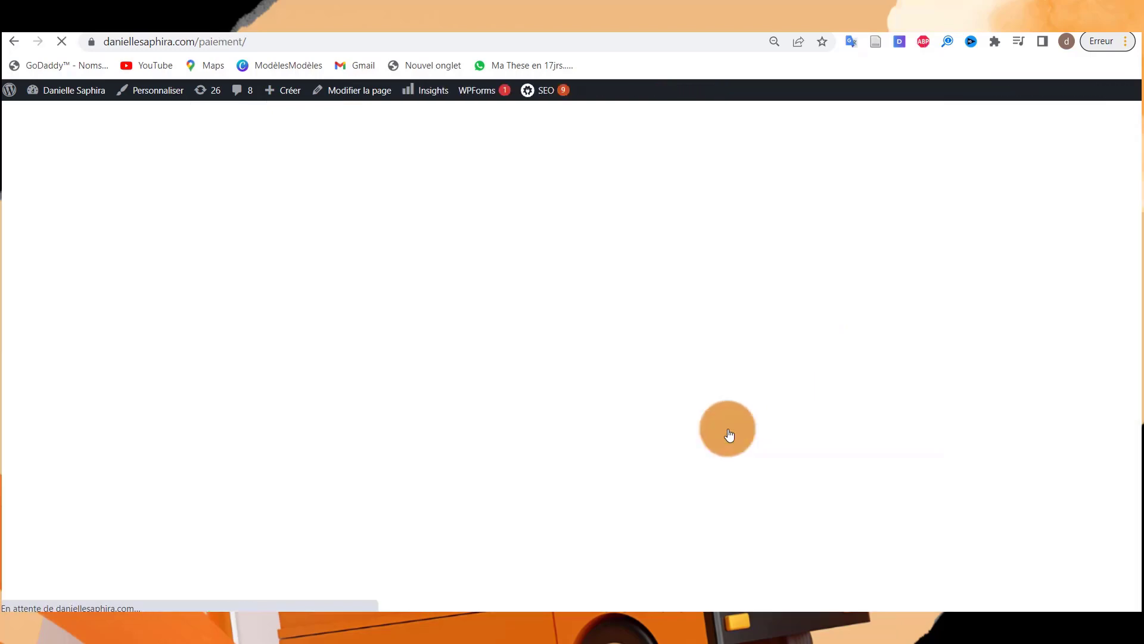
{"action": "scroll", "coordinate": [699, 395], "scroll_direction": "down", "scroll_amount": 5}
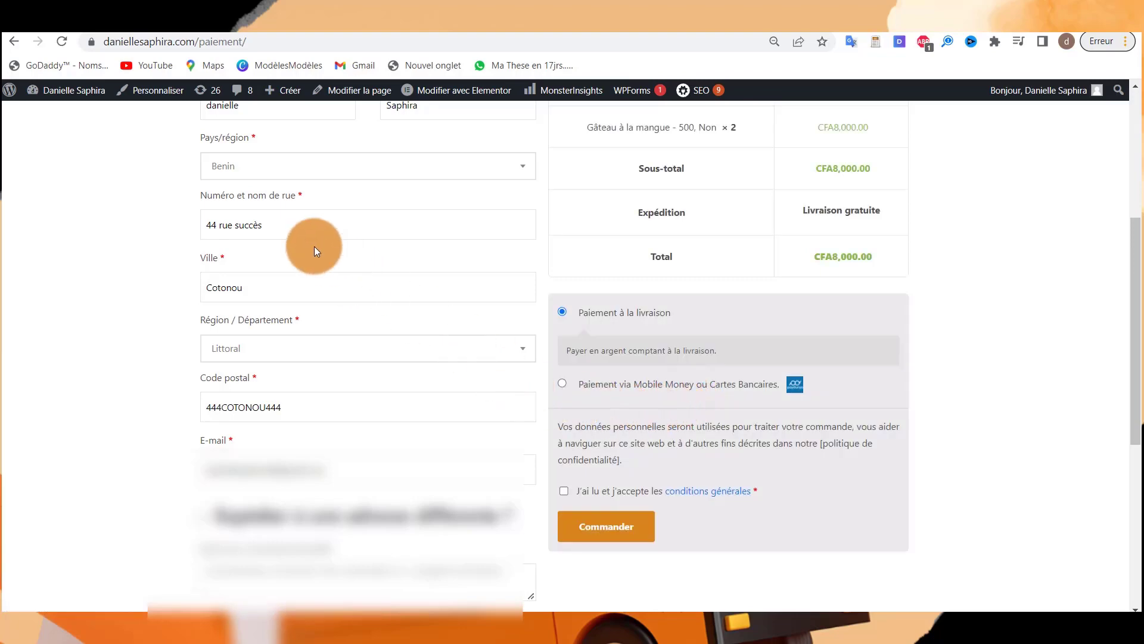
{"action": "scroll", "coordinate": [314, 245], "scroll_direction": "up", "scroll_amount": 4}
{"action": "scroll", "coordinate": [313, 246], "scroll_direction": "down", "scroll_amount": 3}
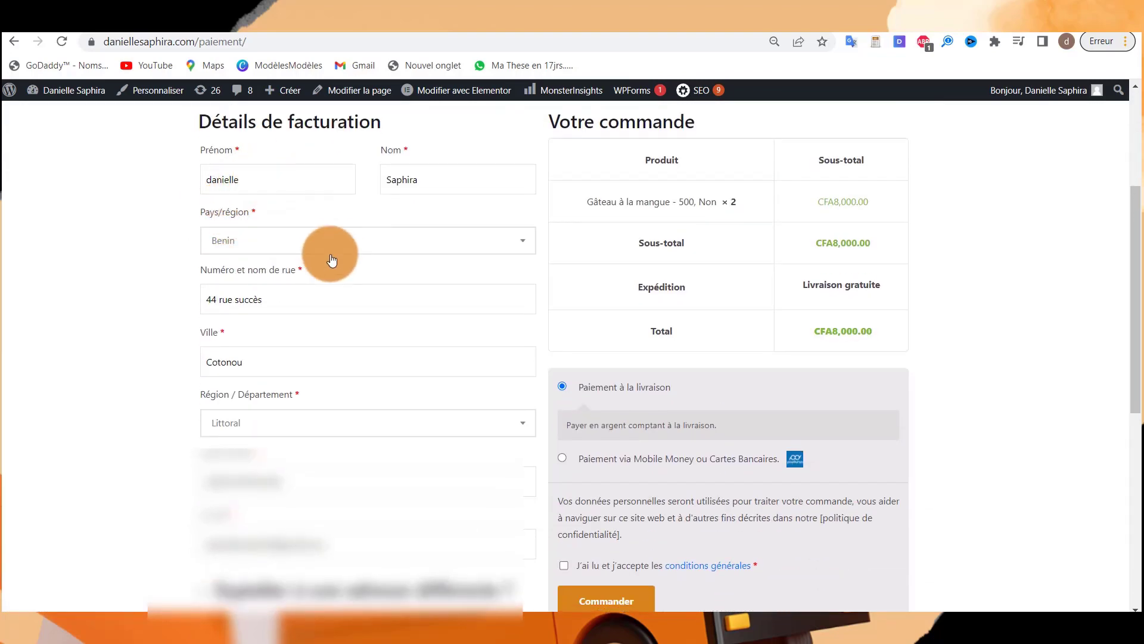
{"action": "scroll", "coordinate": [332, 261], "scroll_direction": "down", "scroll_amount": 8}
{"action": "scroll", "coordinate": [304, 262], "scroll_direction": "up", "scroll_amount": 5}
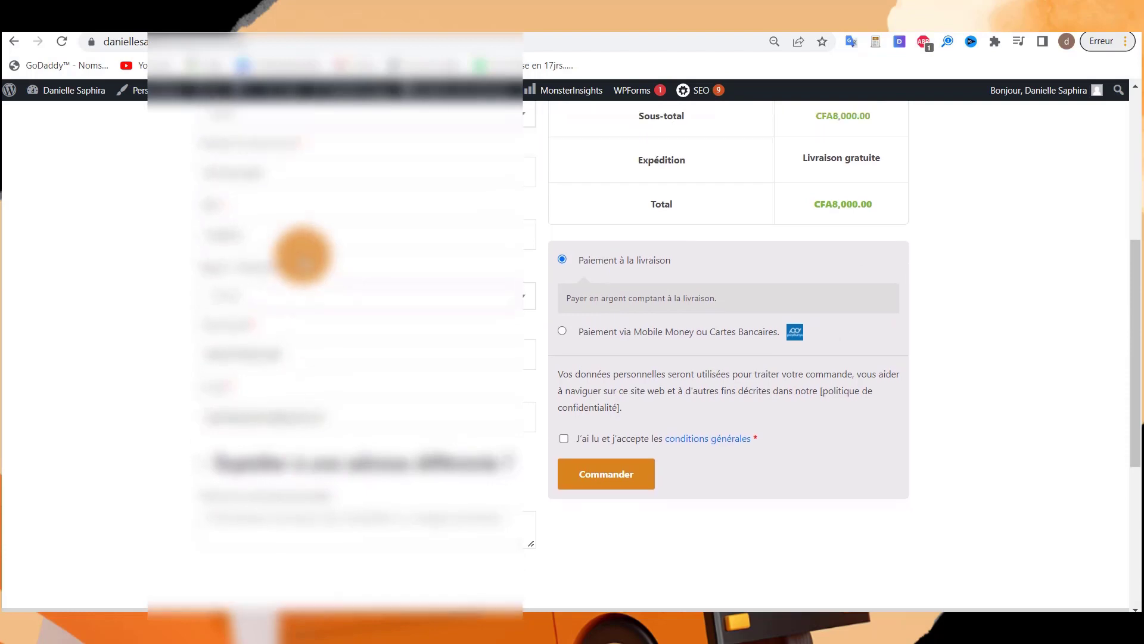
{"action": "scroll", "coordinate": [303, 256], "scroll_direction": "up", "scroll_amount": 5}
{"action": "scroll", "coordinate": [253, 238], "scroll_direction": "down", "scroll_amount": 3}
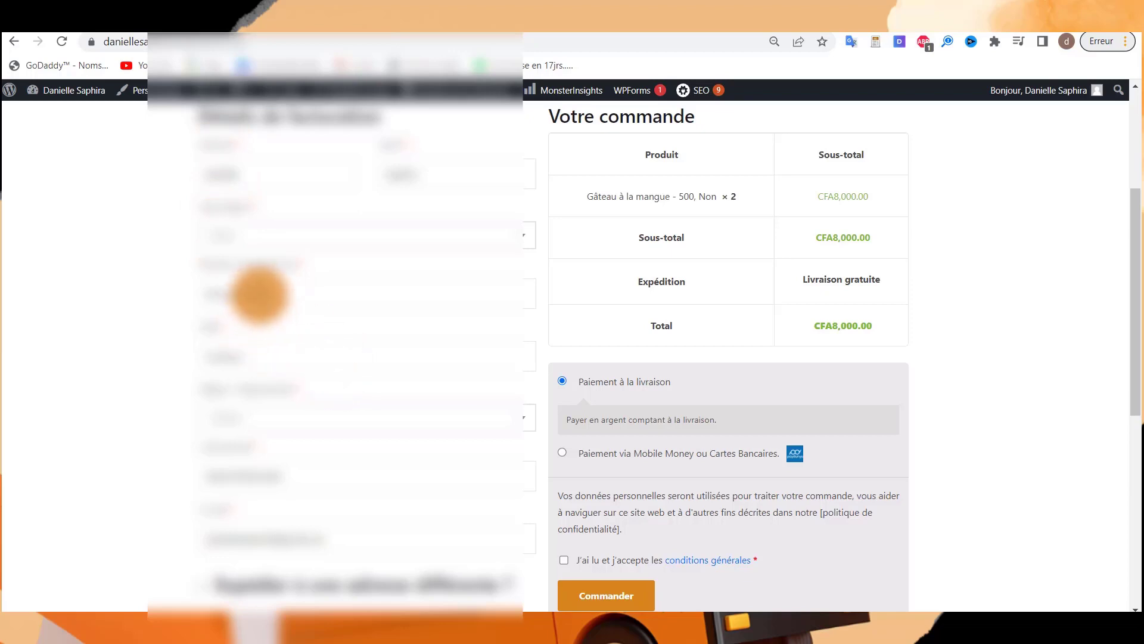
{"action": "scroll", "coordinate": [266, 343], "scroll_direction": "down", "scroll_amount": 1}
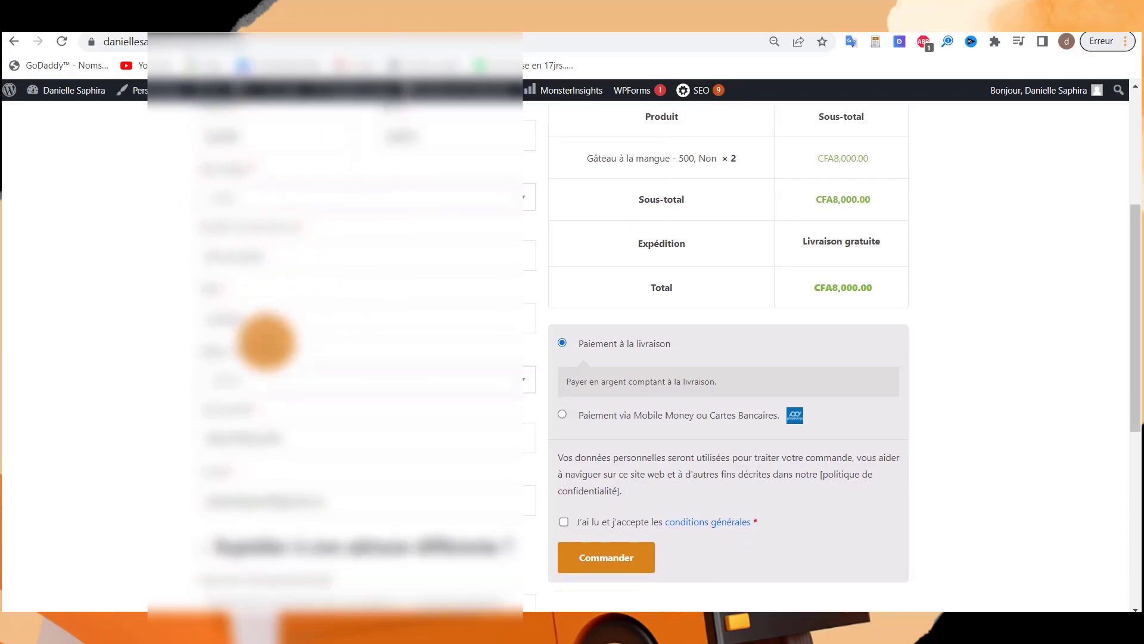
{"action": "scroll", "coordinate": [266, 343], "scroll_direction": "down", "scroll_amount": 4}
{"action": "scroll", "coordinate": [357, 280], "scroll_direction": "up", "scroll_amount": 1}
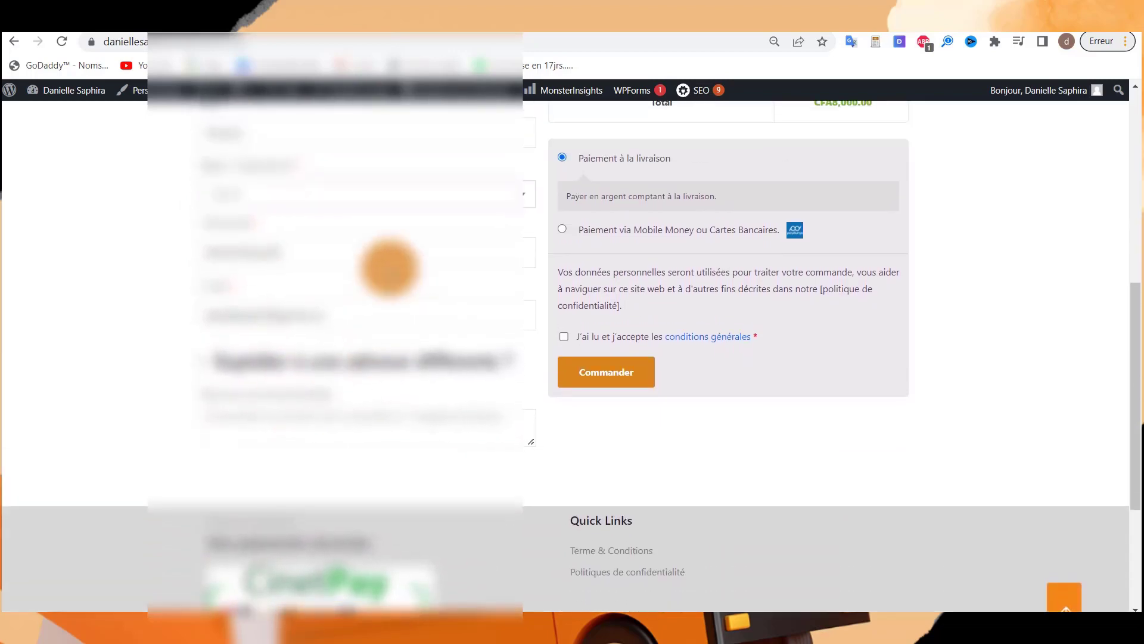
{"action": "scroll", "coordinate": [389, 268], "scroll_direction": "up", "scroll_amount": 1}
{"action": "scroll", "coordinate": [621, 246], "scroll_direction": "up", "scroll_amount": 1}
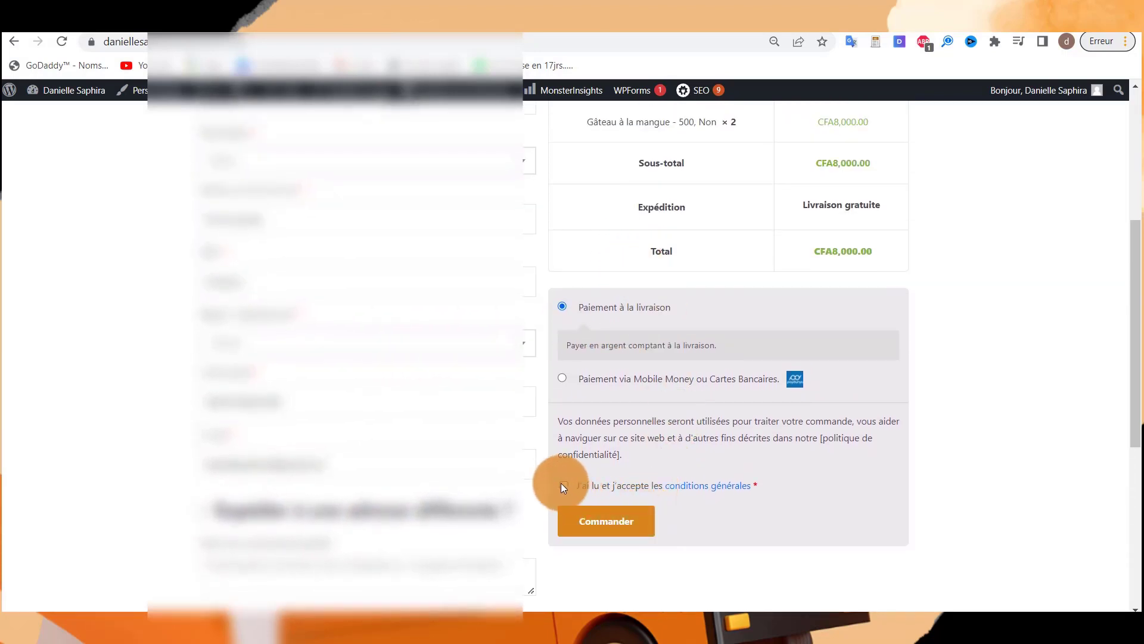
Step: Choose Mobile Money via PayDunya, accept the terms, and place the order
{"action": "left_click", "coordinate": [563, 378]}
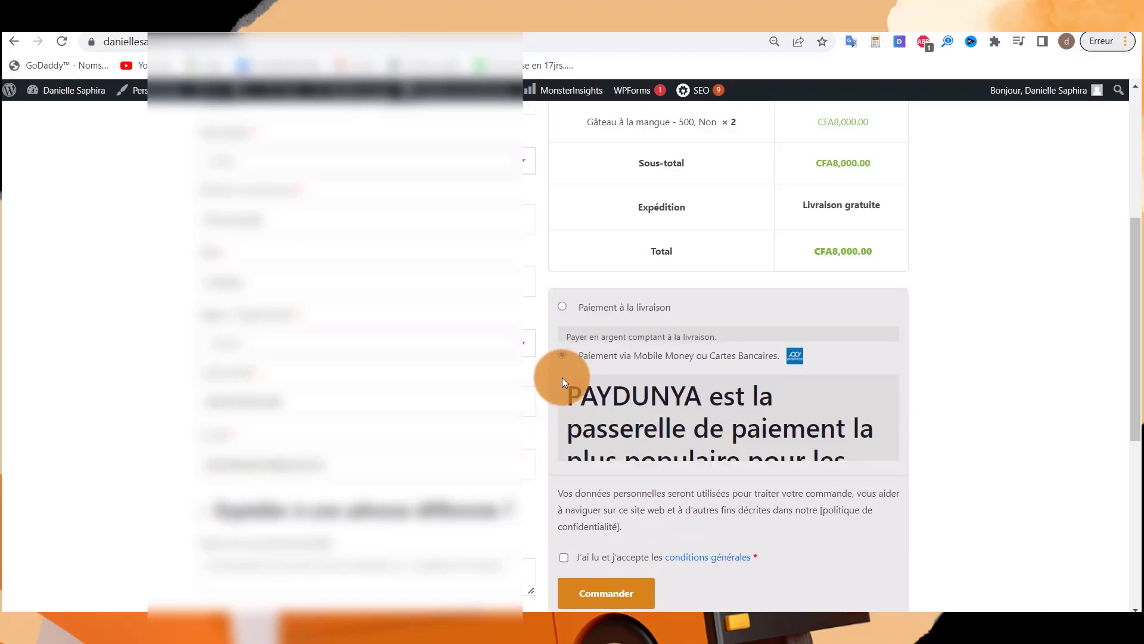
{"action": "scroll", "coordinate": [563, 381], "scroll_direction": "down", "scroll_amount": 5}
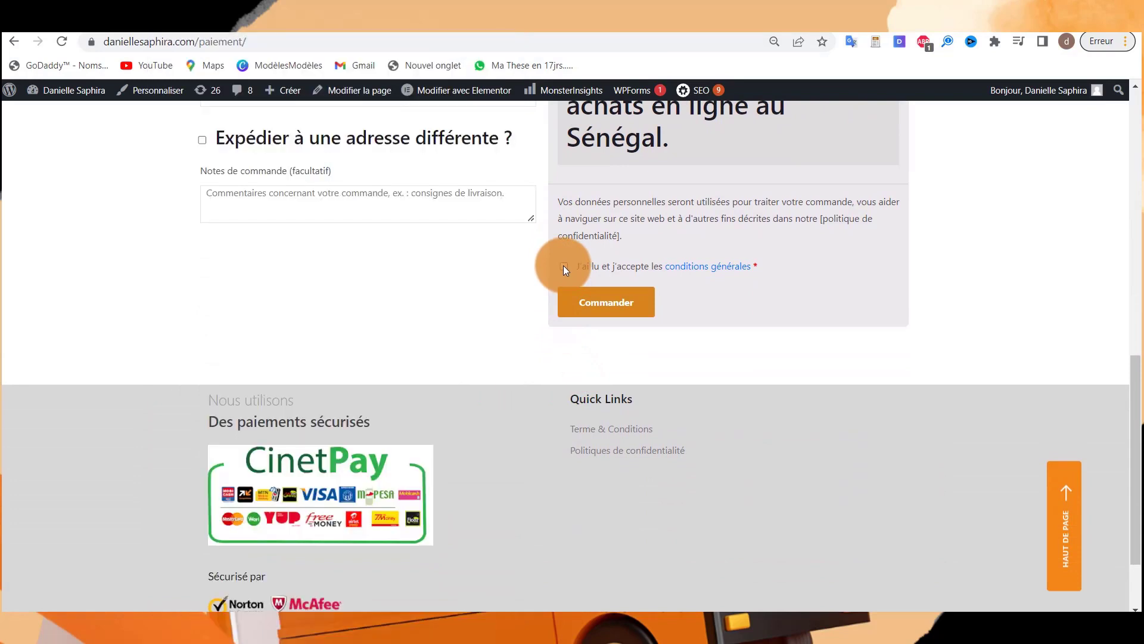
{"action": "left_click", "coordinate": [563, 266]}
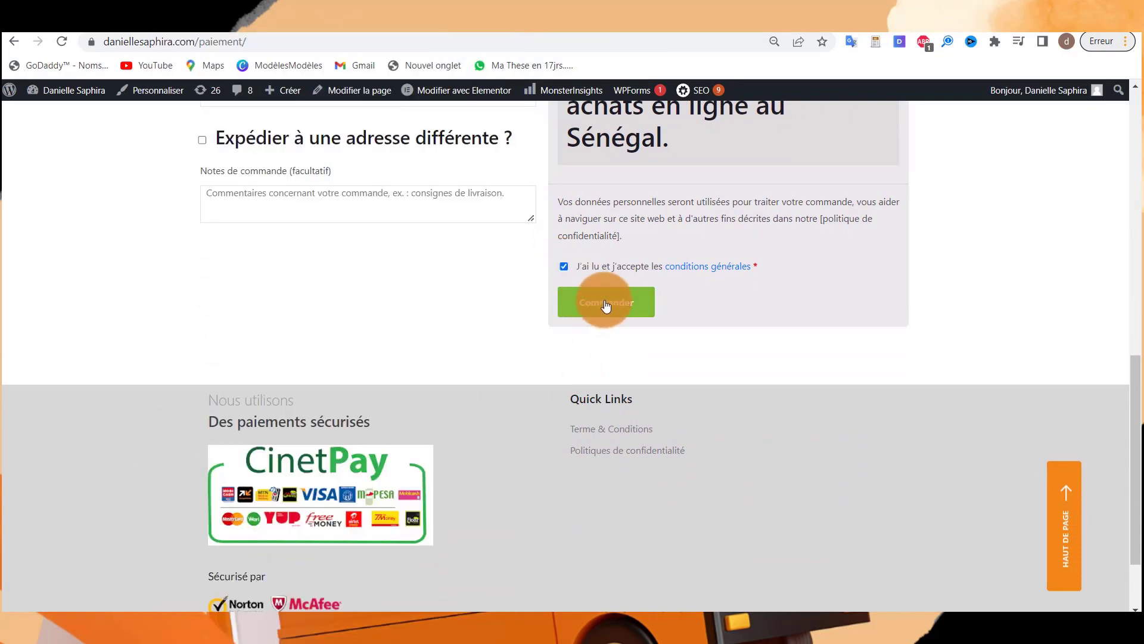
{"action": "left_click", "coordinate": [606, 306]}
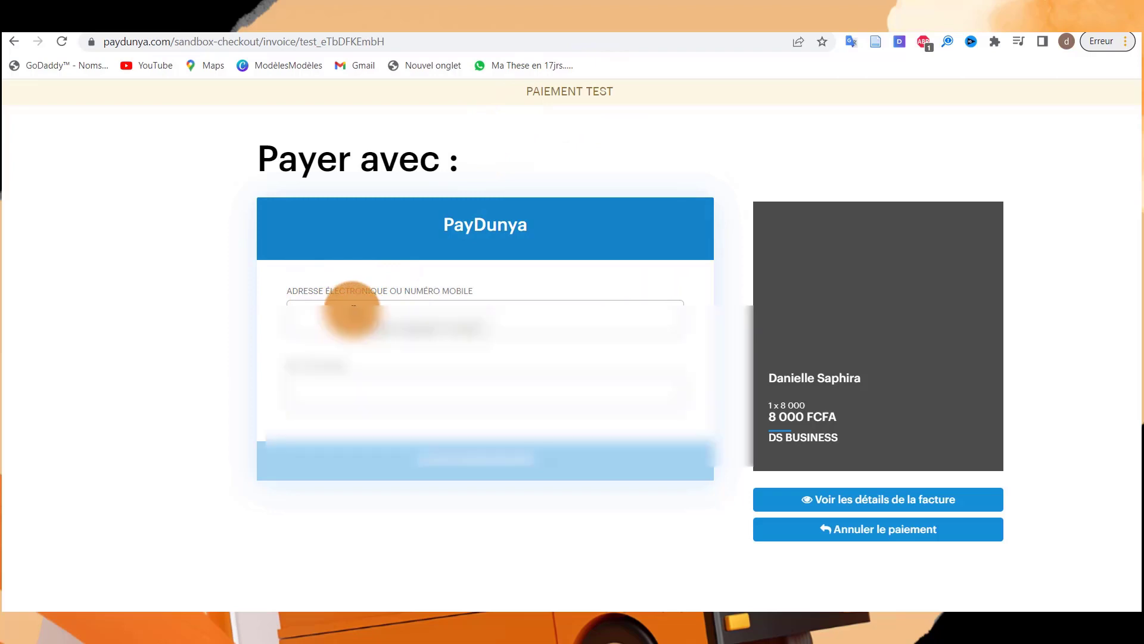
Step: Pay the 8 000 FCFA invoice using the sandbox customer's saved email and copied password
{"action": "left_click", "coordinate": [351, 311]}
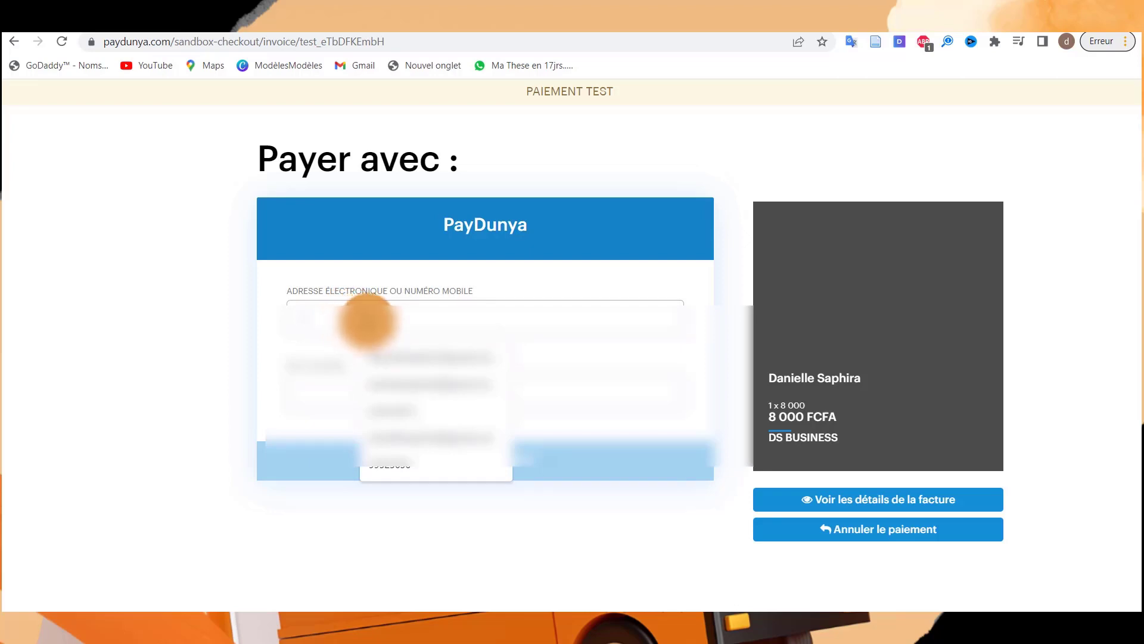
{"action": "left_click", "coordinate": [417, 385]}
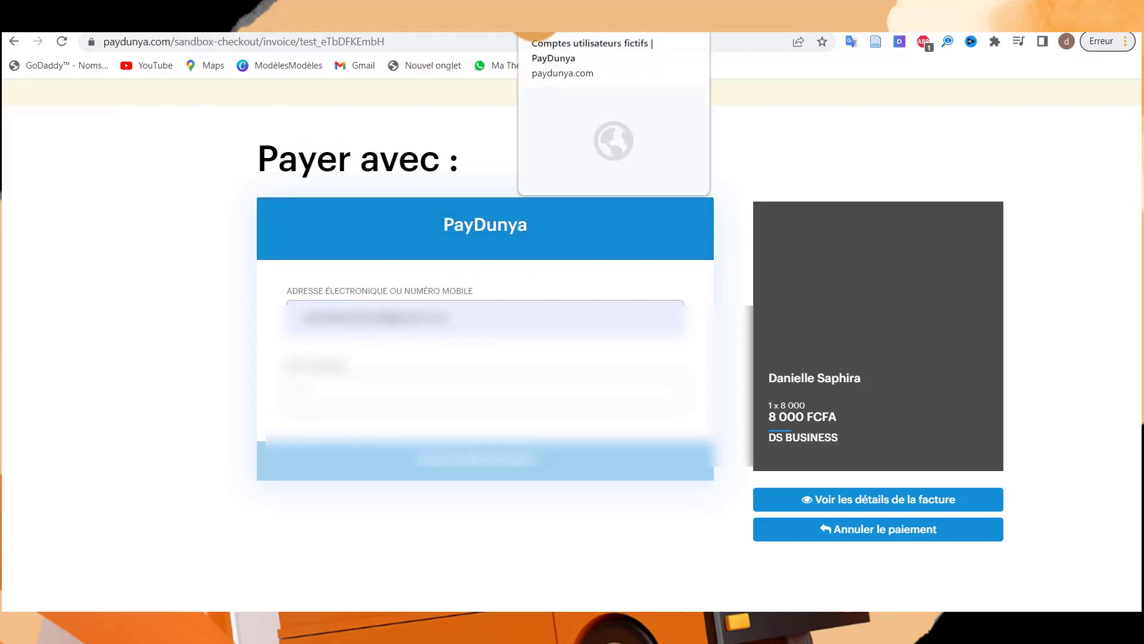
{"action": "left_click", "coordinate": [534, 24]}
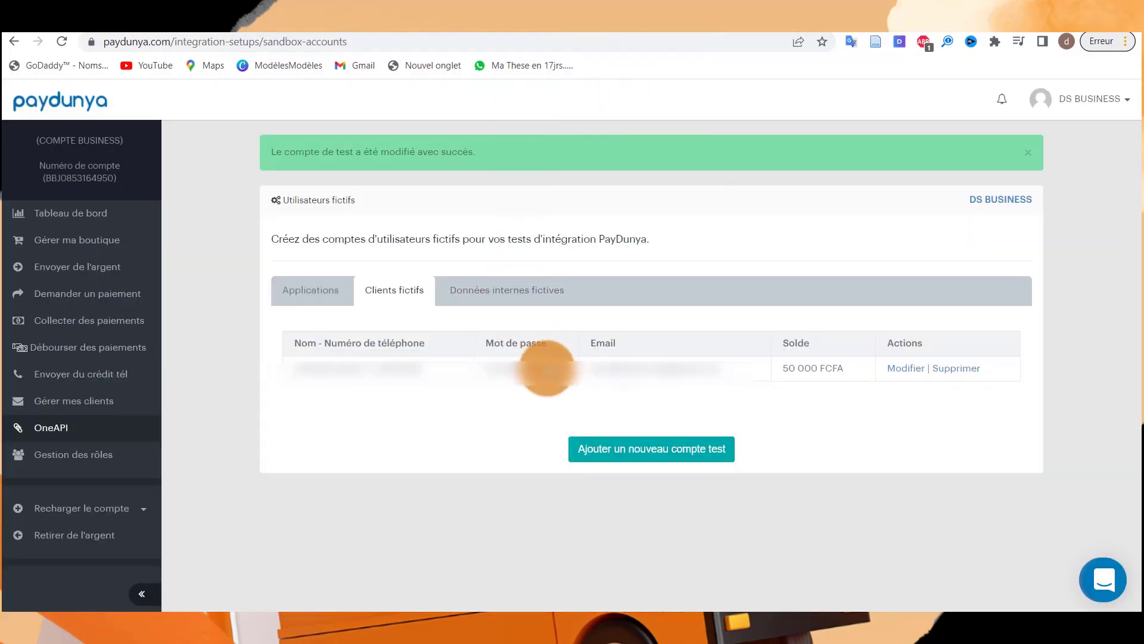
{"action": "left_click_drag", "start_coordinate": [543, 369], "coordinate": [483, 372]}
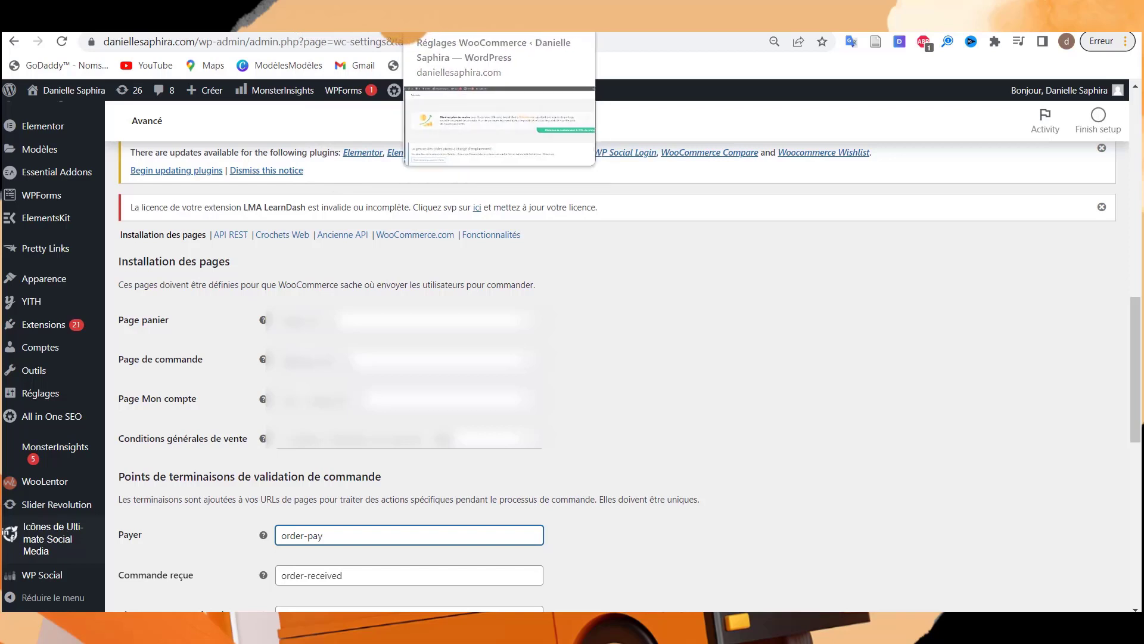
{"action": "left_click", "coordinate": [381, 17]}
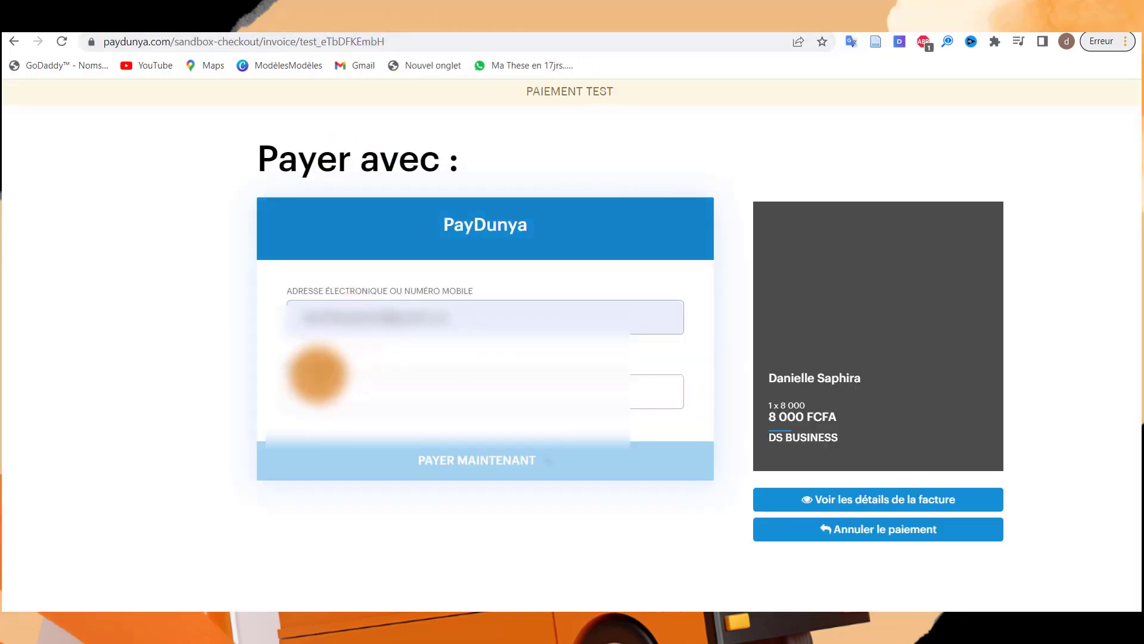
{"action": "left_click", "coordinate": [319, 385]}
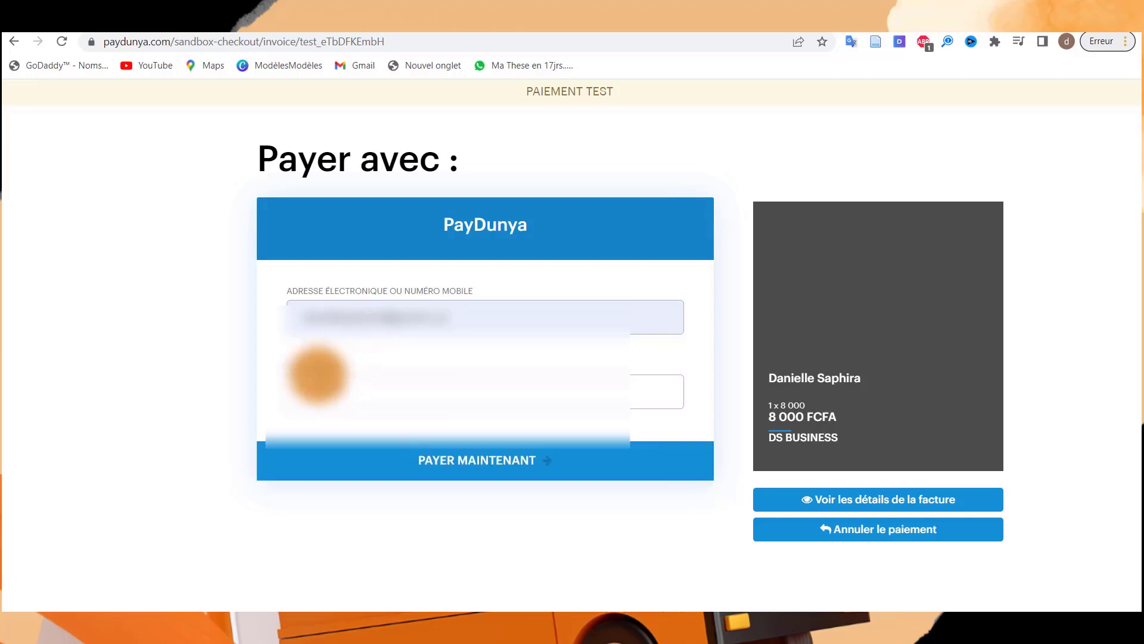
{"action": "left_click", "coordinate": [506, 465]}
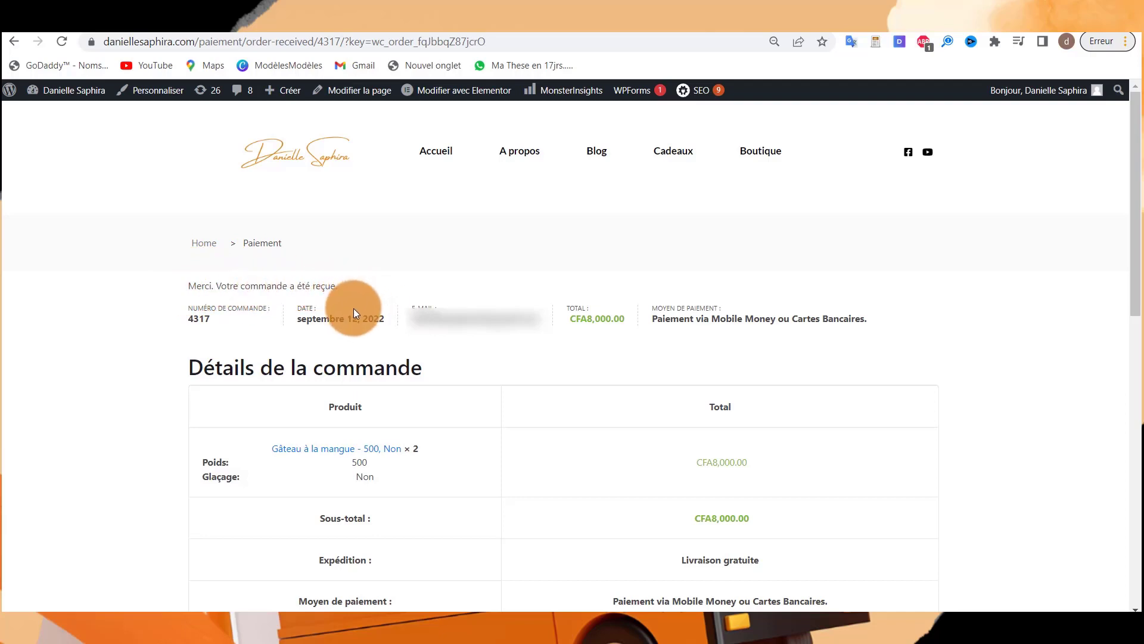
Step: Review the order 4317 confirmation, then switch to PayDunya's test customer accounts
{"action": "scroll", "coordinate": [355, 311], "scroll_direction": "down", "scroll_amount": 1}
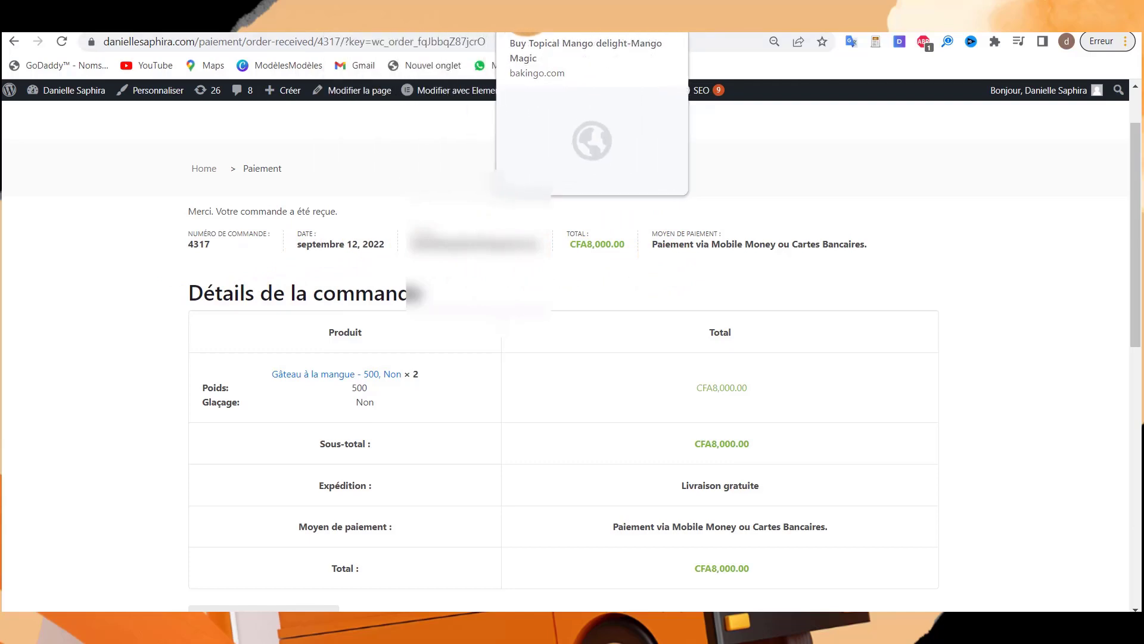
{"action": "left_click", "coordinate": [535, 15]}
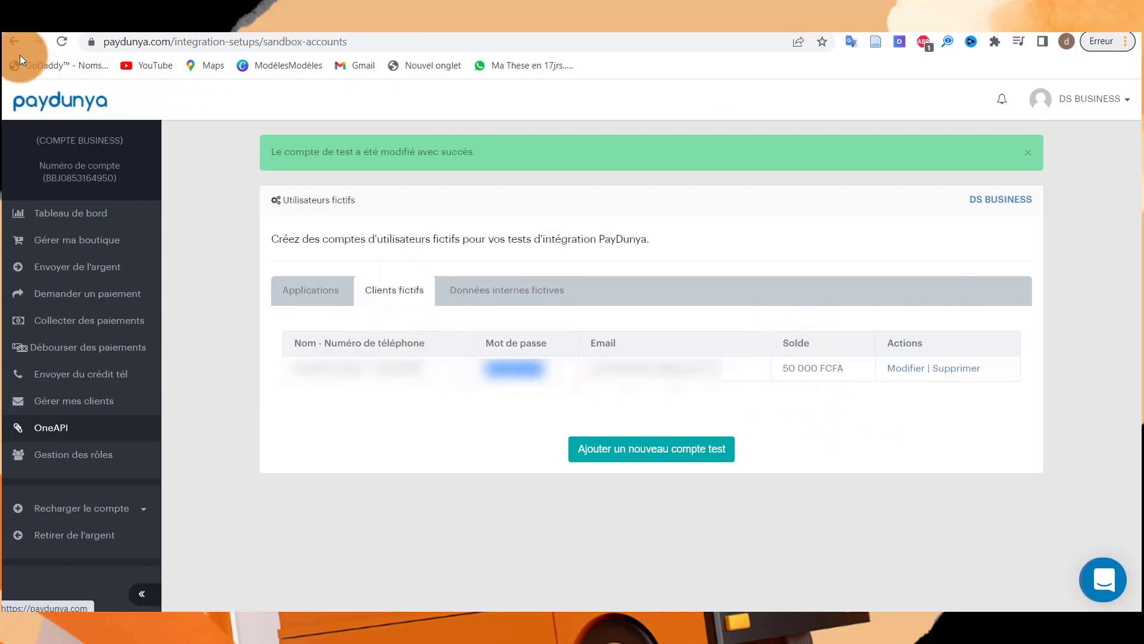
Step: Reload the test clients list to confirm the balance is now 42 000 FCFA
{"action": "left_click", "coordinate": [59, 40]}
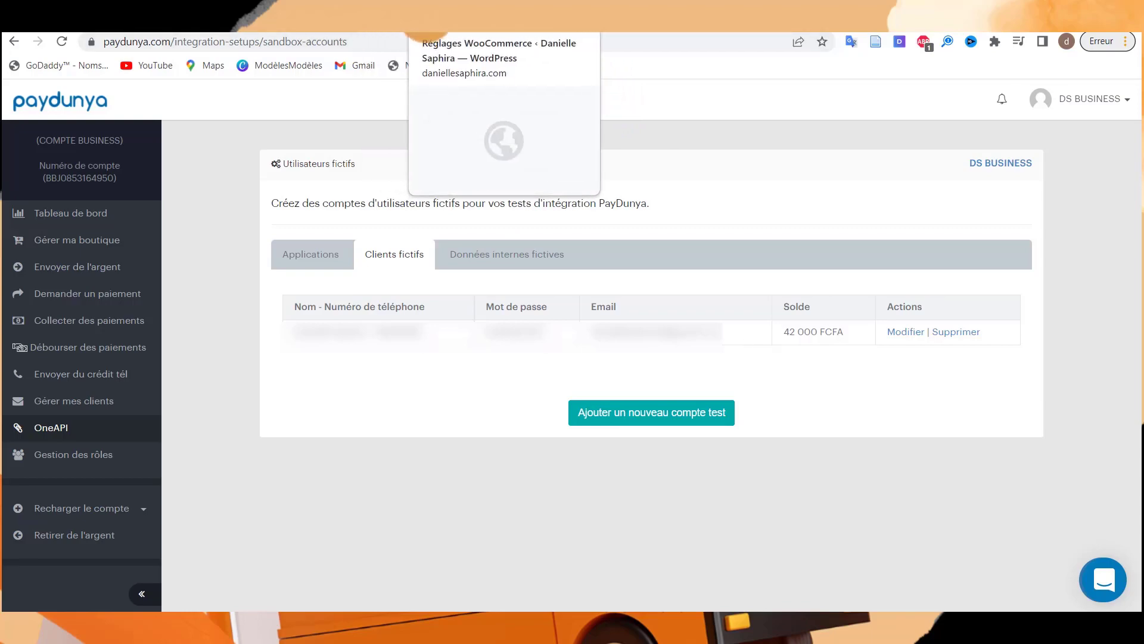
{"action": "left_click", "coordinate": [429, 29]}
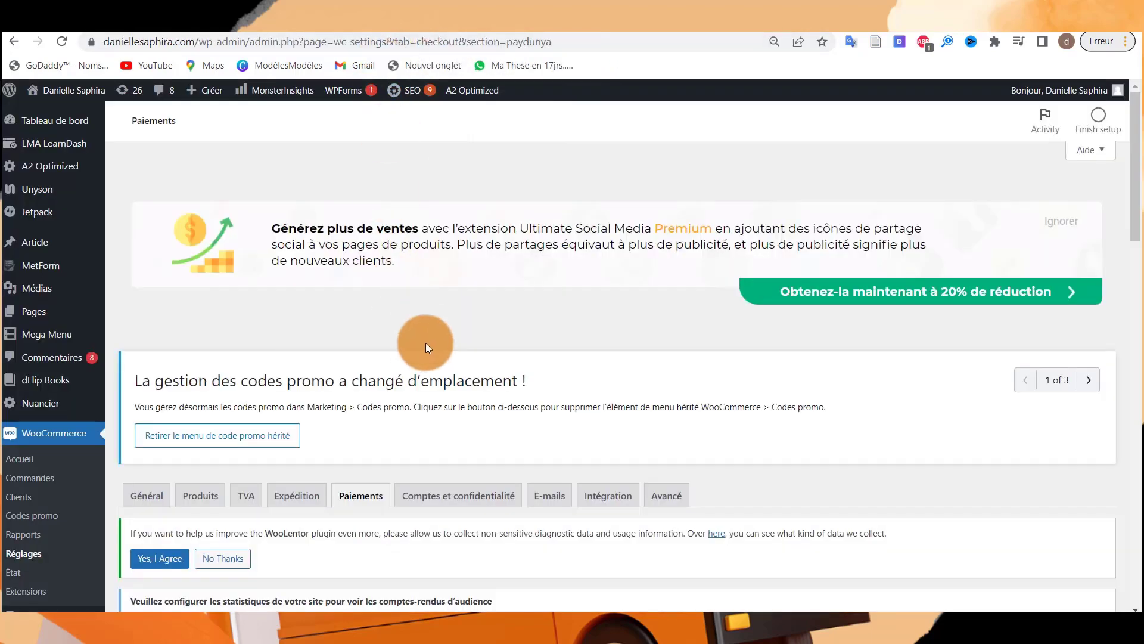
Step: Clear the Token de test value in the PAYDUNYA gateway form
{"action": "scroll", "coordinate": [385, 302], "scroll_direction": "down", "scroll_amount": 6}
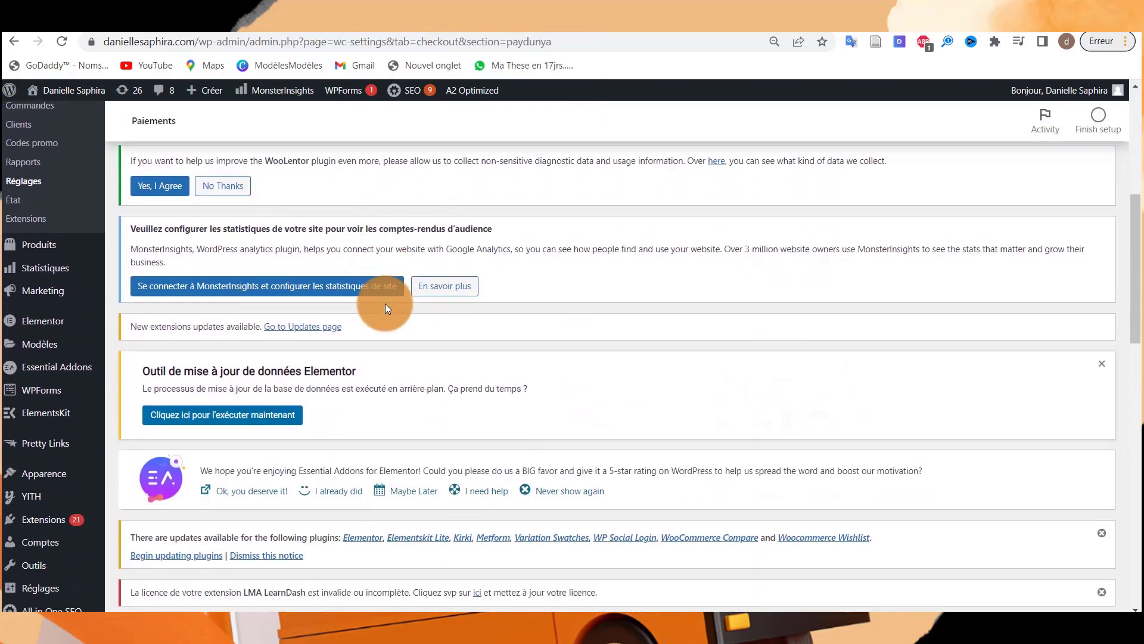
{"action": "scroll", "coordinate": [385, 307], "scroll_direction": "down", "scroll_amount": 6}
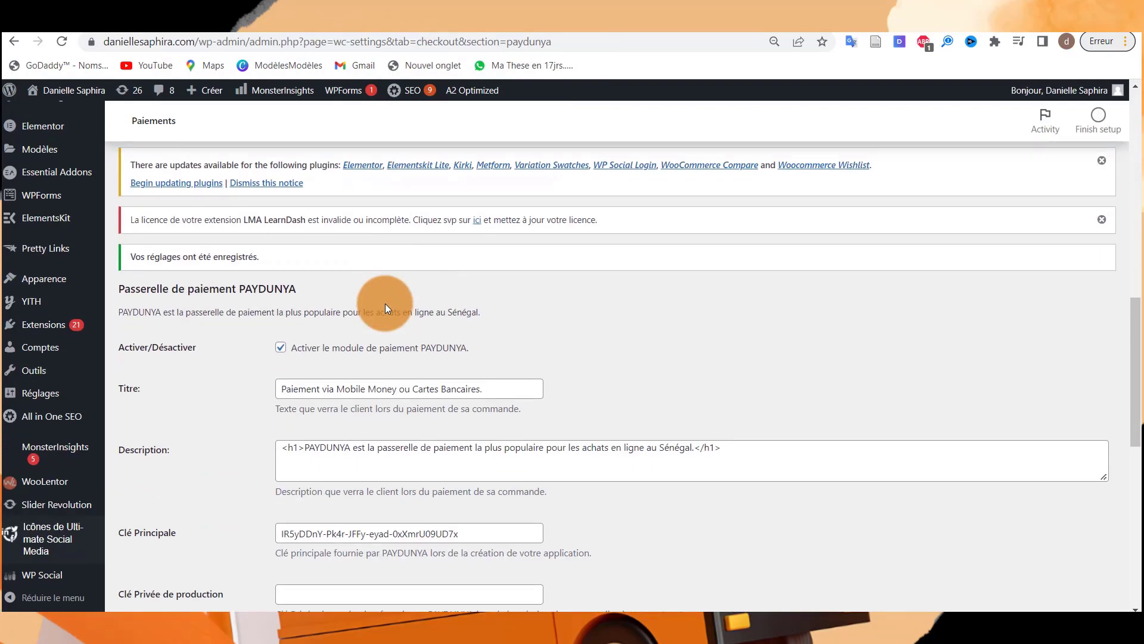
{"action": "scroll", "coordinate": [385, 308], "scroll_direction": "down", "scroll_amount": 7}
{"action": "scroll", "coordinate": [374, 393], "scroll_direction": "up", "scroll_amount": 1}
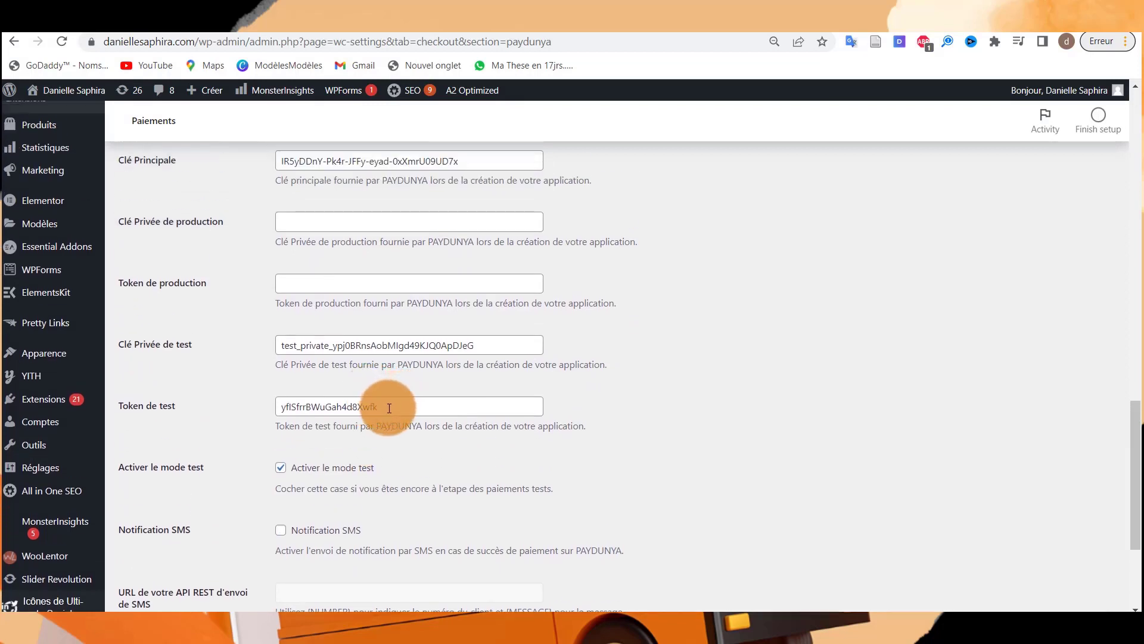
{"action": "left_click_drag", "start_coordinate": [389, 408], "coordinate": [265, 429]}
{"action": "key", "text": "BackSpace"}
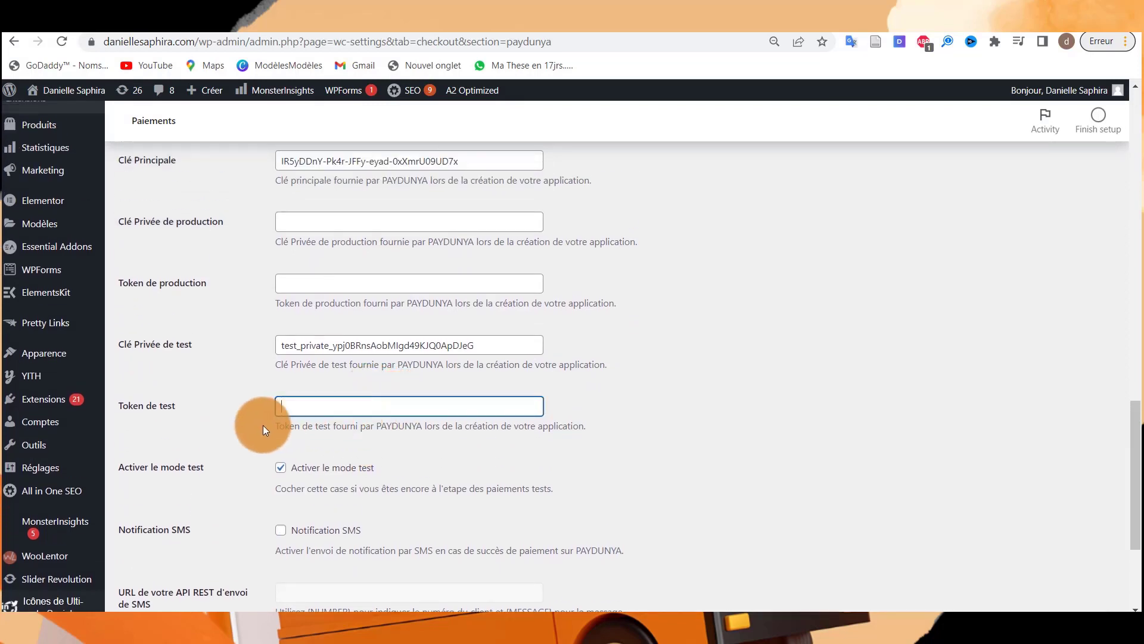
Step: Clear the Clé Privée de test value and bring PayDunya's PayT application keys back up
{"action": "left_click_drag", "start_coordinate": [485, 338], "coordinate": [290, 357]}
{"action": "key", "text": "BackSpace"}
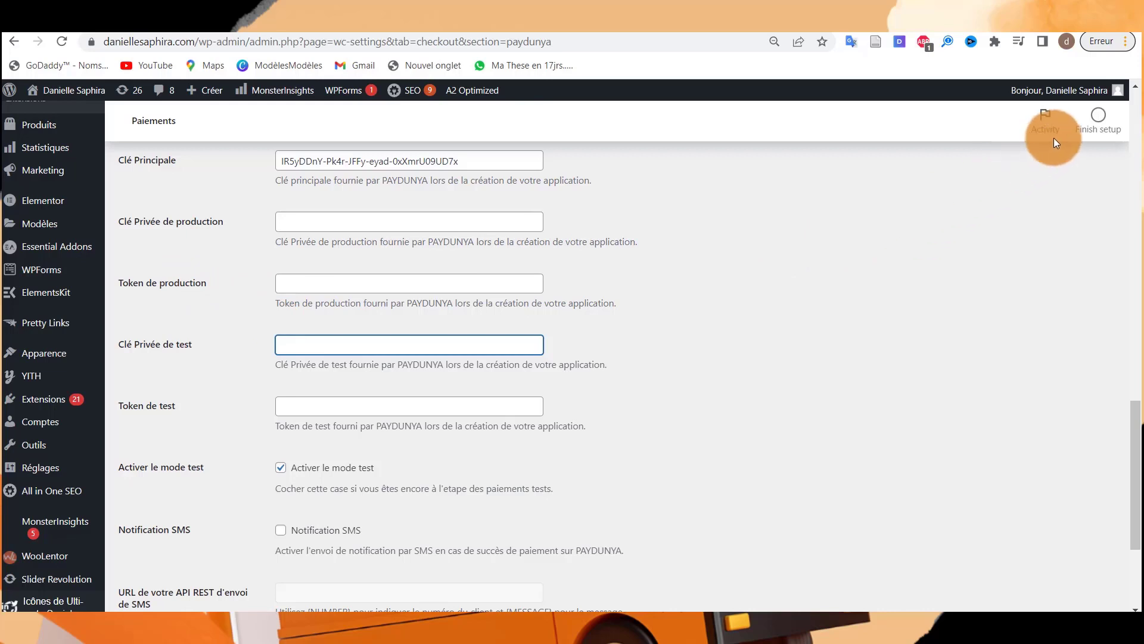
{"action": "left_click", "coordinate": [1066, 150]}
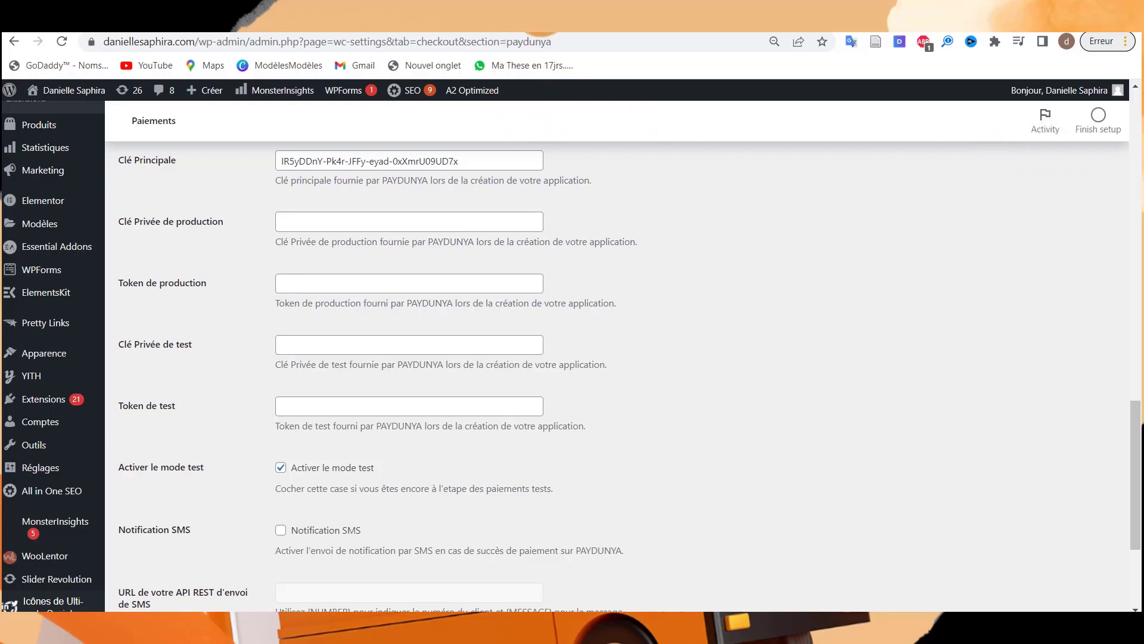
{"action": "left_click", "coordinate": [554, 14]}
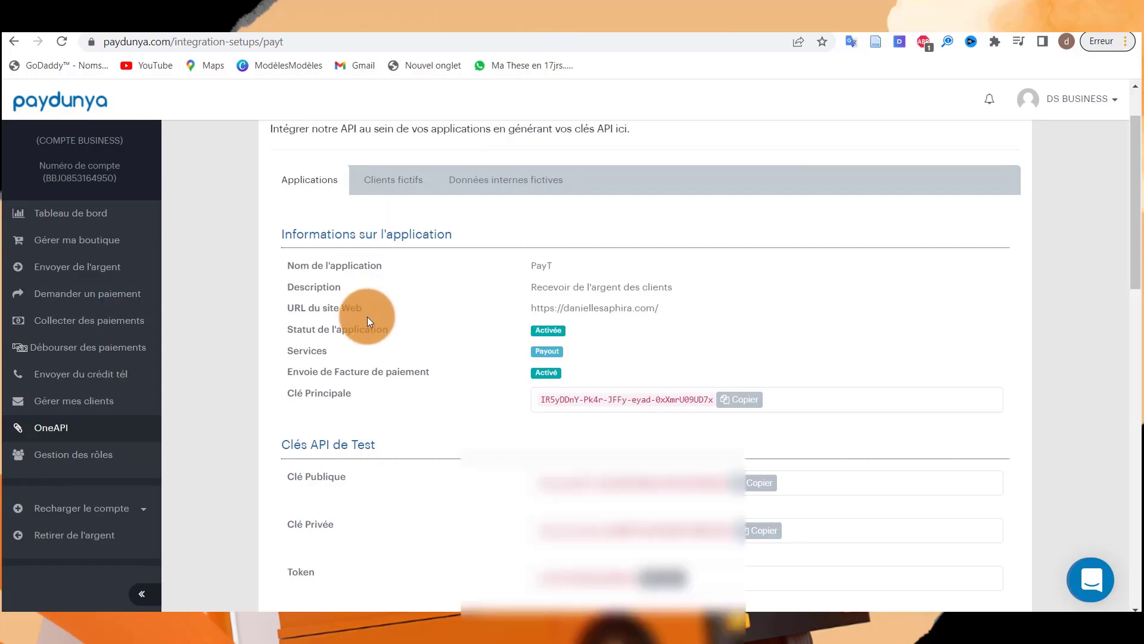
Step: Copy PayT's Clé Privée from Clés API de Production and return to the WooCommerce PAYDUNYA settings
{"action": "scroll", "coordinate": [368, 320], "scroll_direction": "down", "scroll_amount": 1}
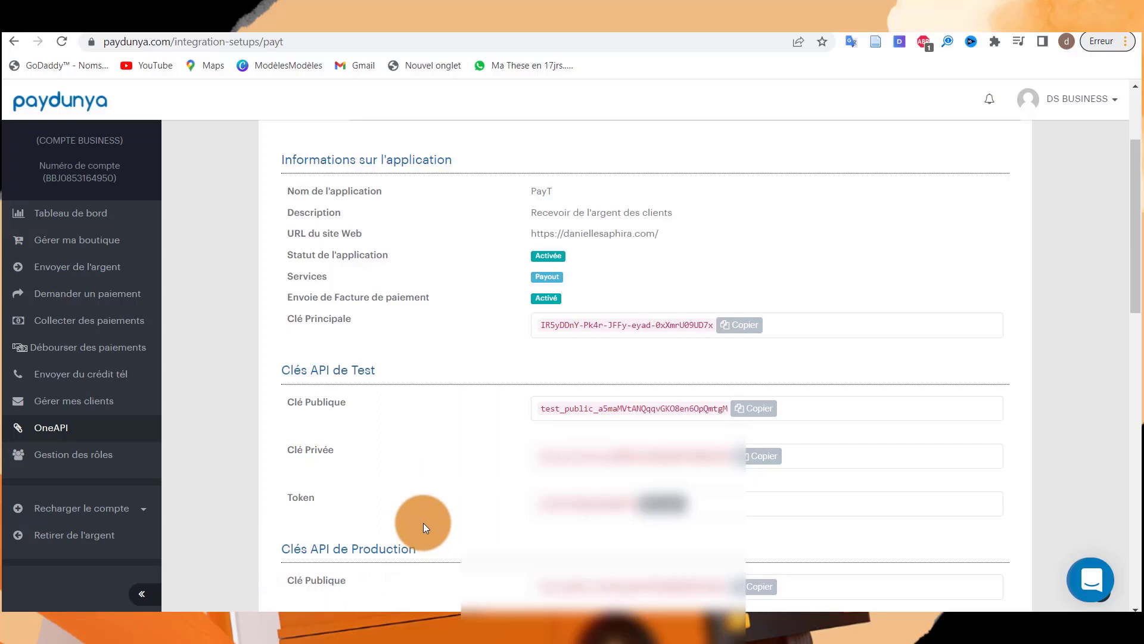
{"action": "scroll", "coordinate": [423, 523], "scroll_direction": "down", "scroll_amount": 1}
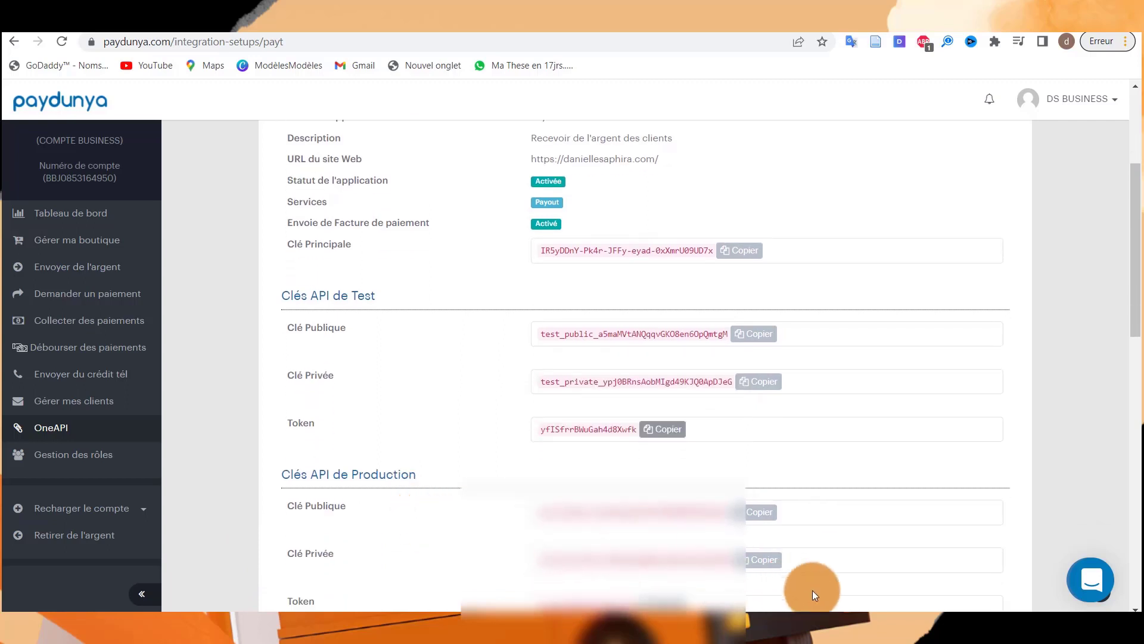
{"action": "left_click", "coordinate": [761, 564]}
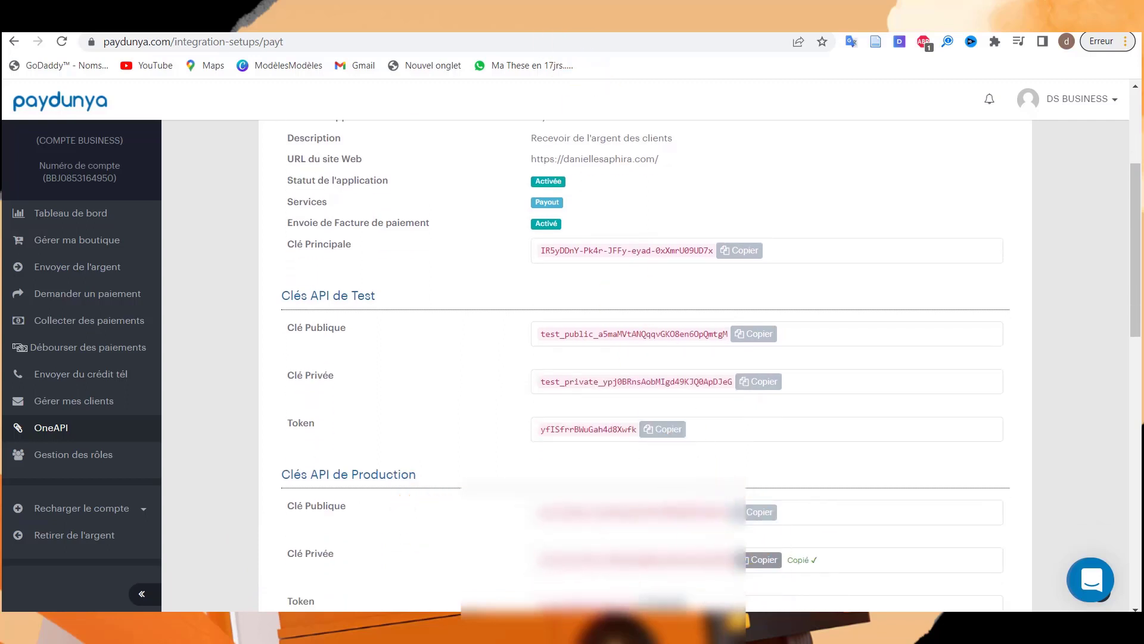
{"action": "left_click", "coordinate": [429, 30]}
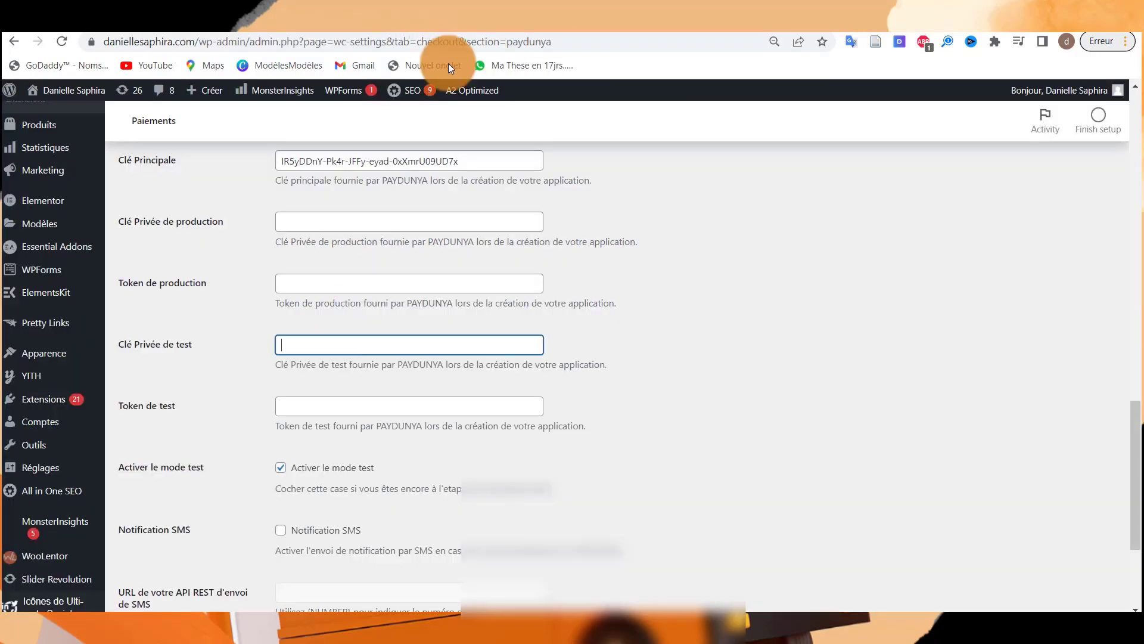
Step: Paste the Clé Privée de production, fill the Token de production, and save the PAYDUNYA settings
{"action": "left_click", "coordinate": [331, 222]}
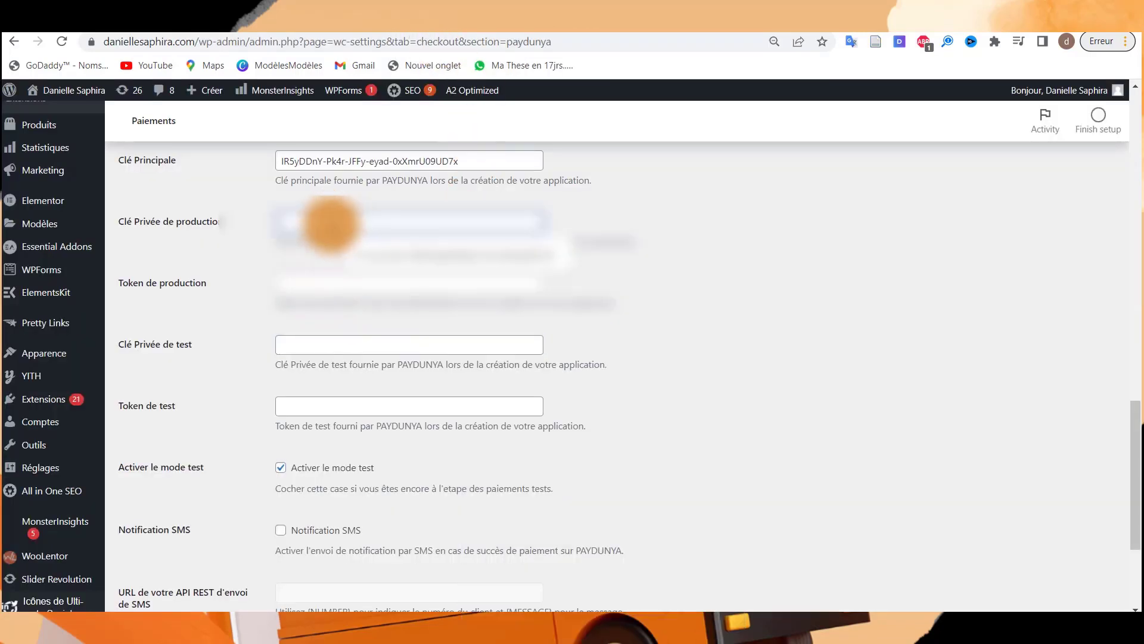
{"action": "key", "text": "ctrl+v"}
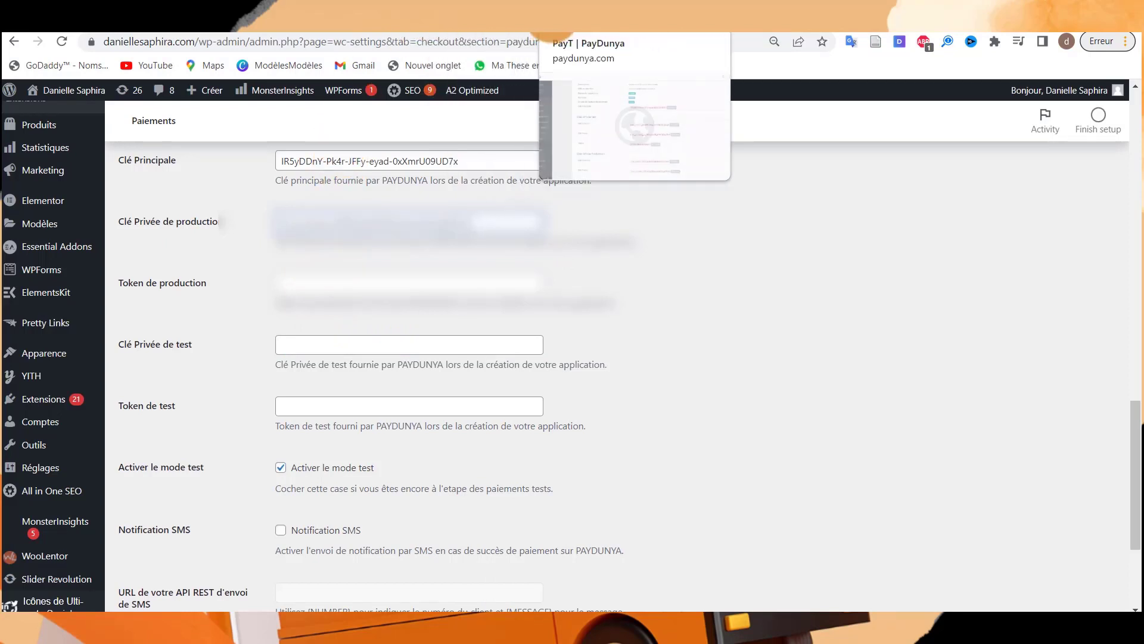
{"action": "left_click", "coordinate": [558, 26]}
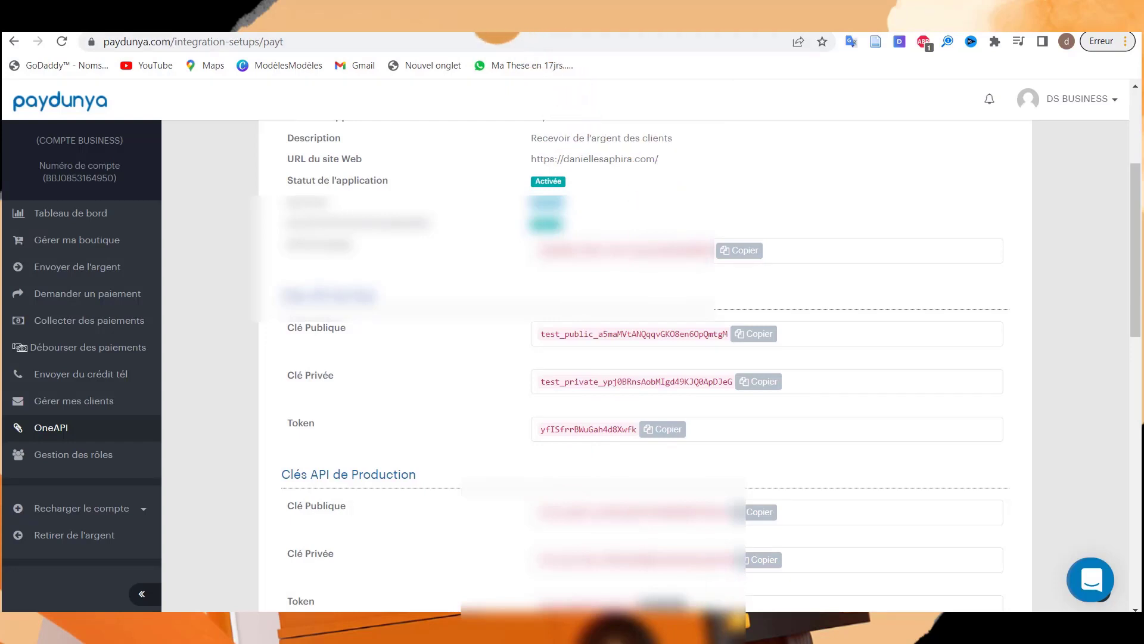
{"action": "left_click", "coordinate": [432, 25]}
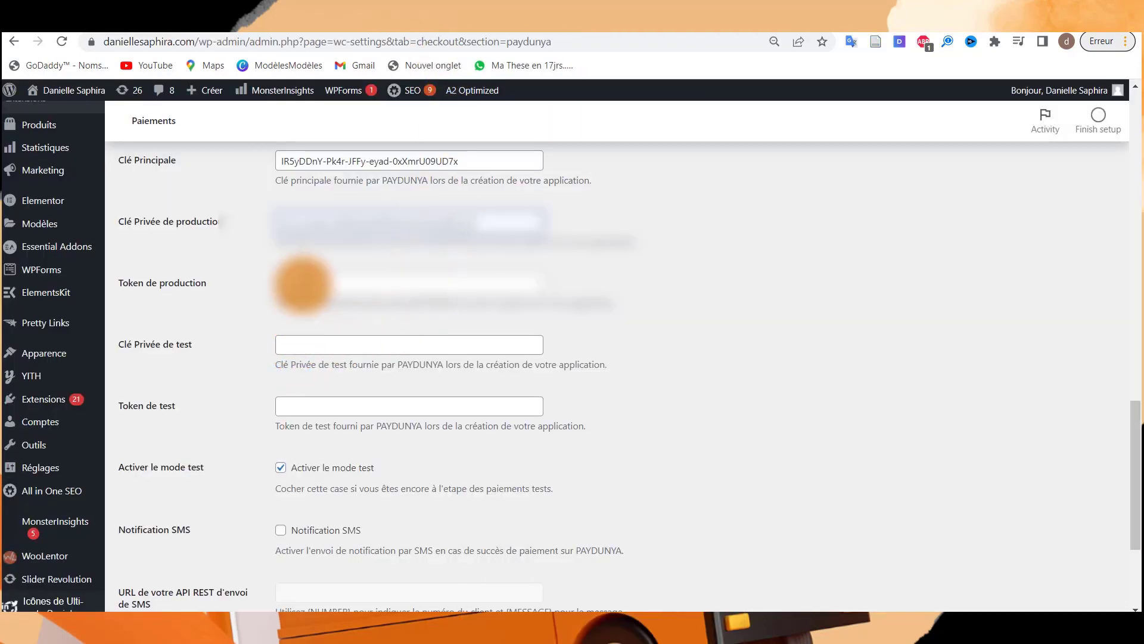
{"action": "left_click", "coordinate": [289, 285]}
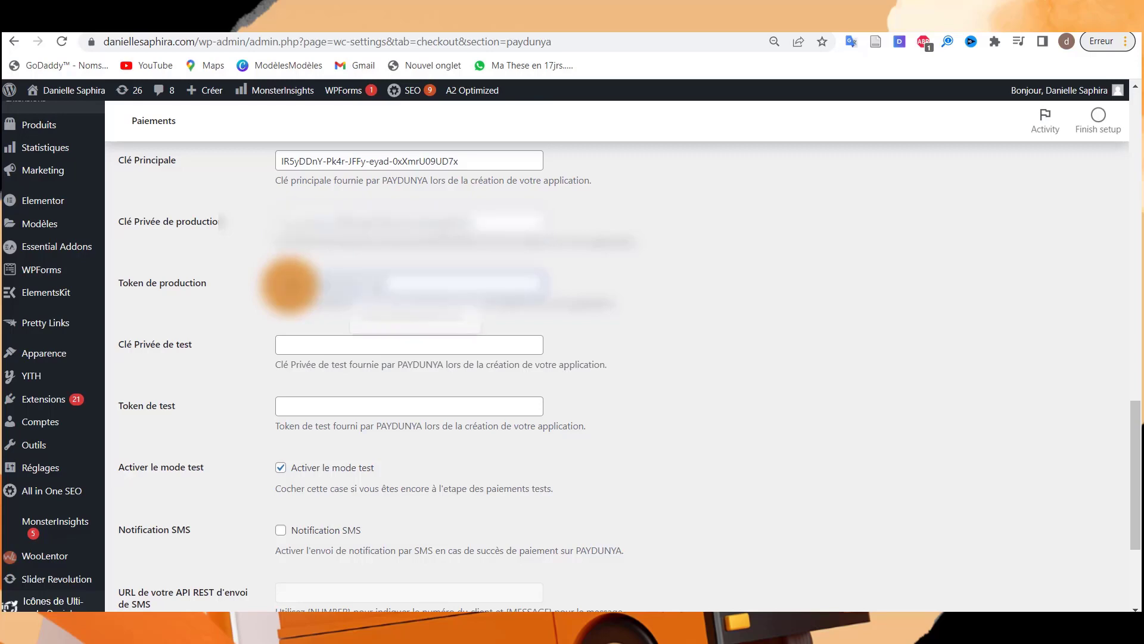
{"action": "scroll", "coordinate": [274, 316], "scroll_direction": "down", "scroll_amount": 3}
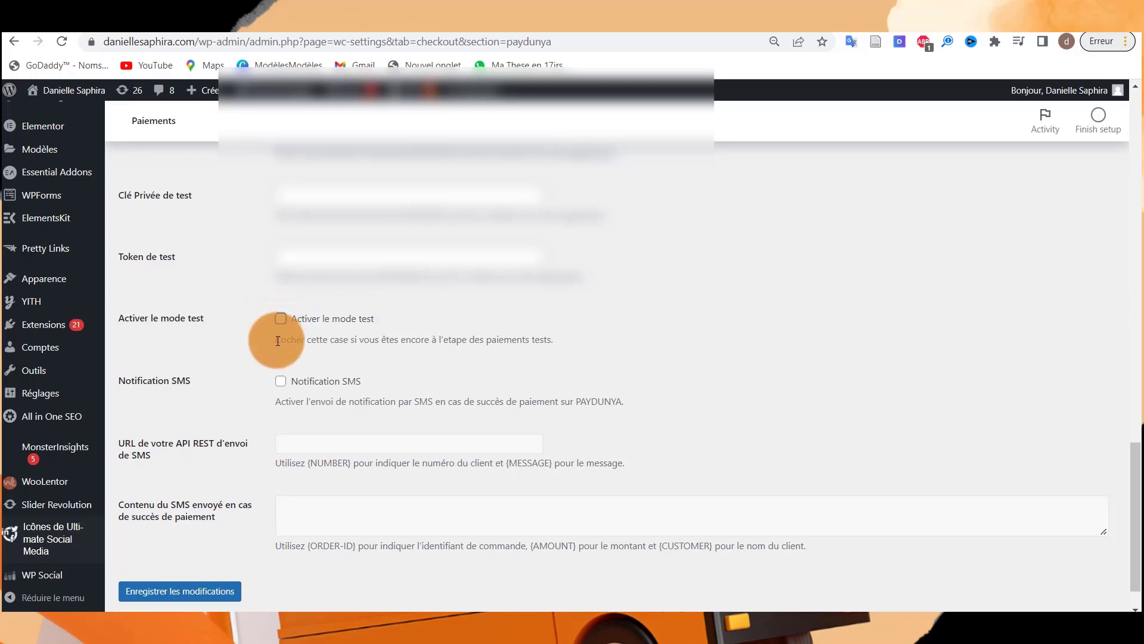
{"action": "left_click", "coordinate": [184, 590]}
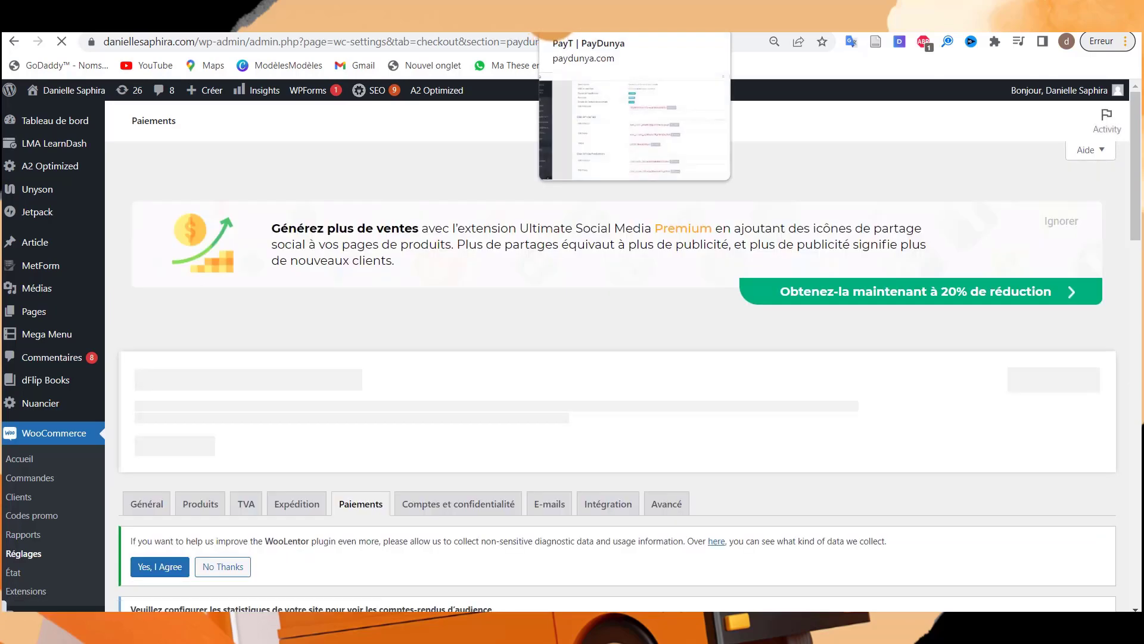
Step: Review the PayT application's details in PayDunya and open Modifier la configuration
{"action": "left_click", "coordinate": [548, 13]}
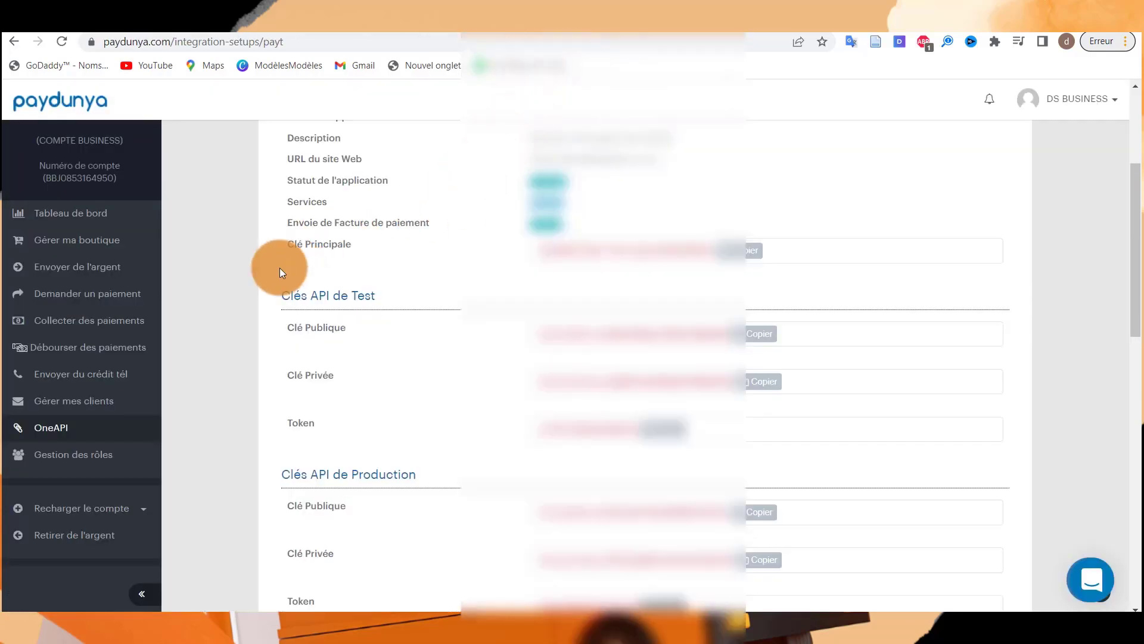
{"action": "scroll", "coordinate": [337, 276], "scroll_direction": "up", "scroll_amount": 3}
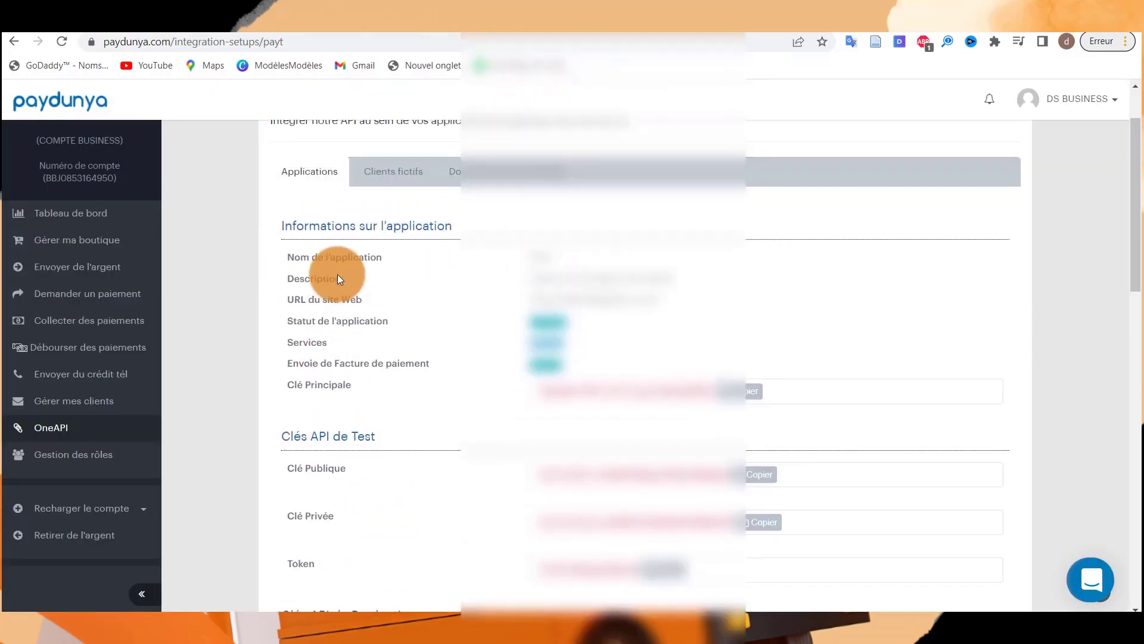
{"action": "scroll", "coordinate": [338, 275], "scroll_direction": "down", "scroll_amount": 12}
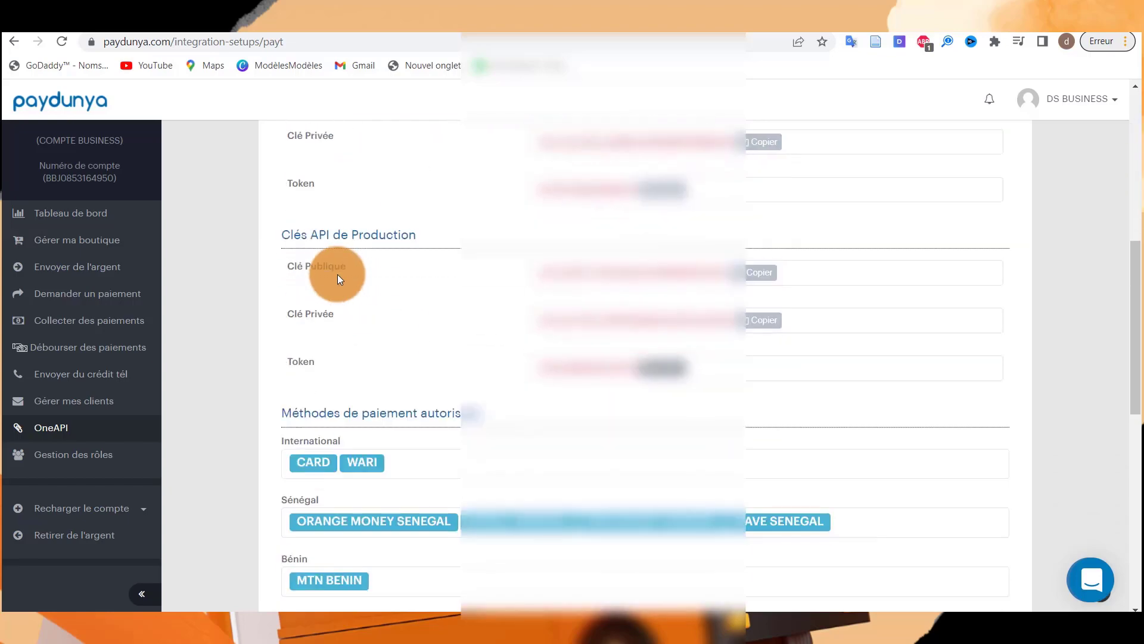
{"action": "scroll", "coordinate": [337, 274], "scroll_direction": "down", "scroll_amount": 1}
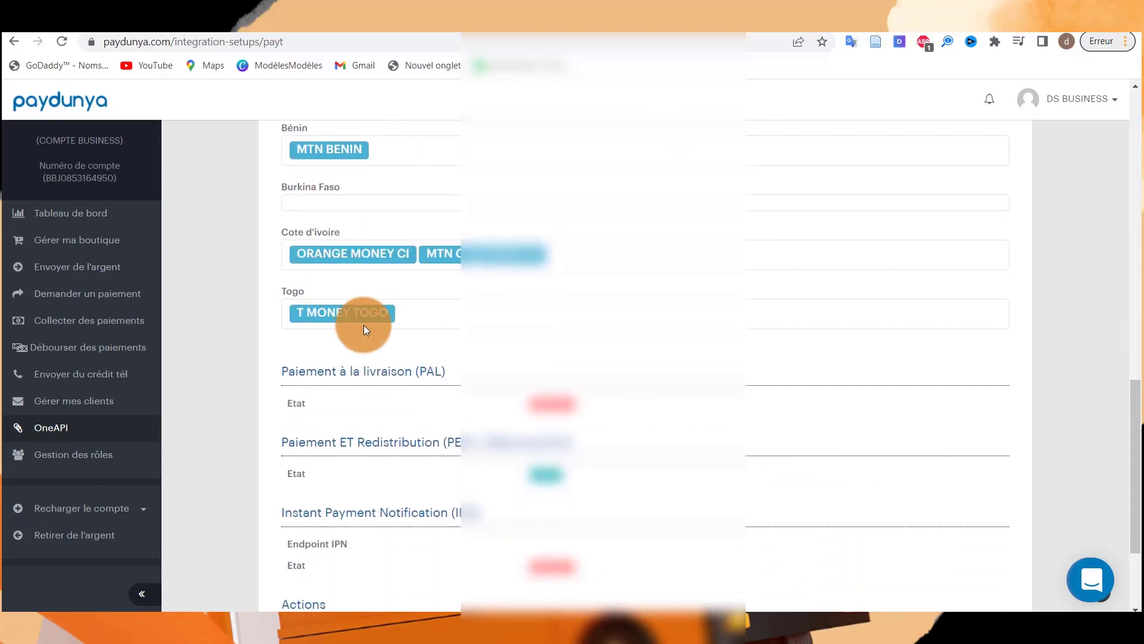
{"action": "scroll", "coordinate": [364, 326], "scroll_direction": "down", "scroll_amount": 3}
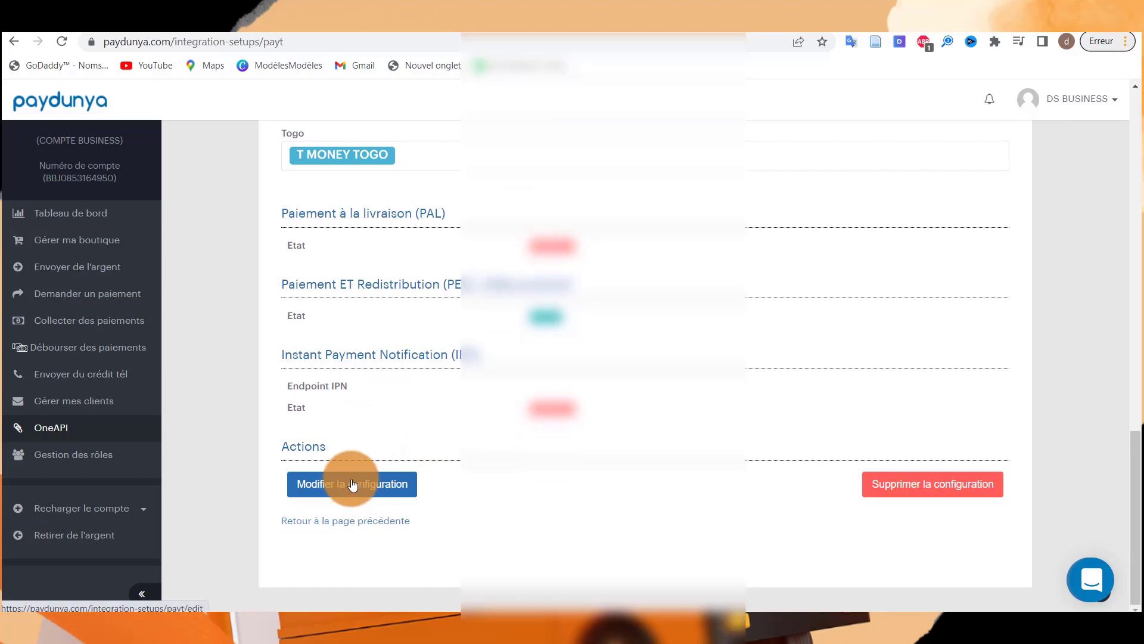
{"action": "scroll", "coordinate": [348, 348], "scroll_direction": "up", "scroll_amount": 10}
{"action": "scroll", "coordinate": [348, 344], "scroll_direction": "up", "scroll_amount": 5}
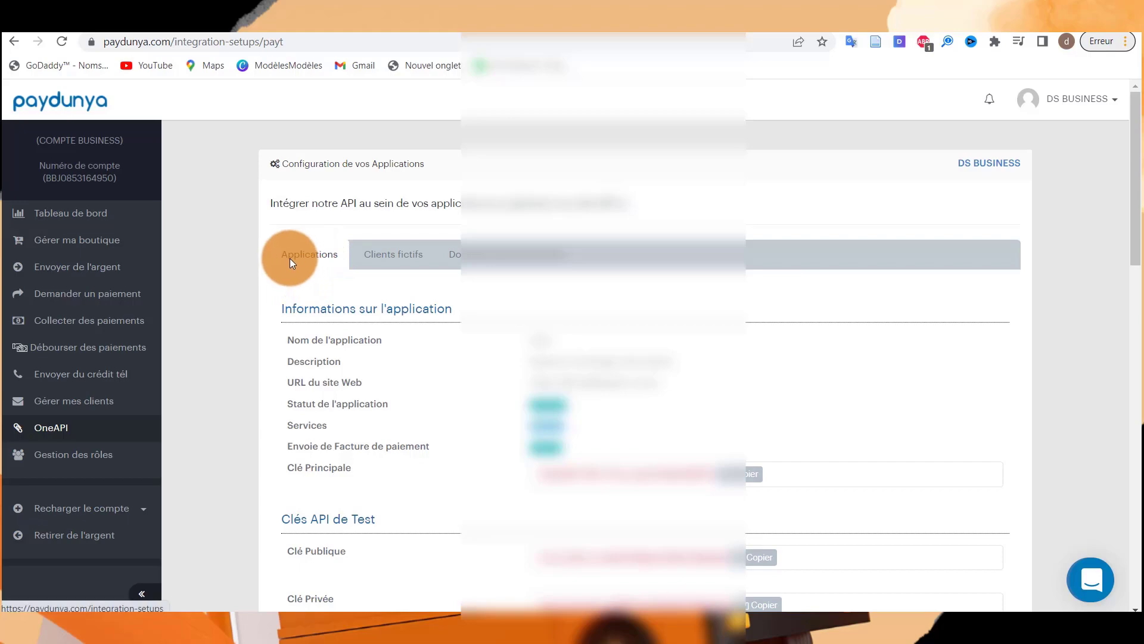
{"action": "scroll", "coordinate": [290, 258], "scroll_direction": "down", "scroll_amount": 13}
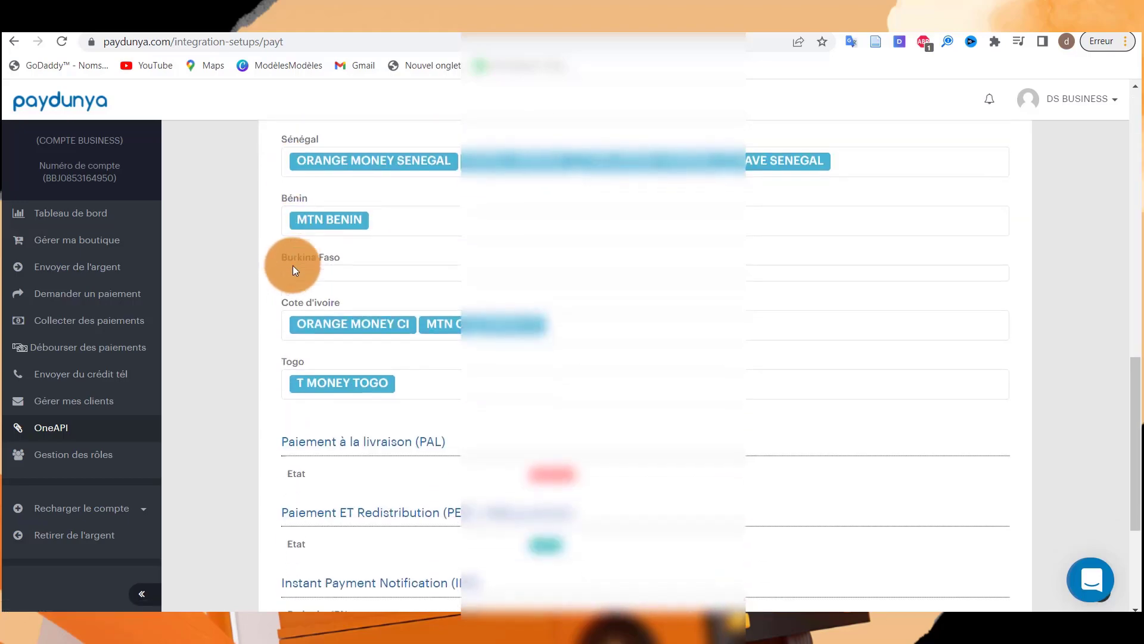
{"action": "scroll", "coordinate": [294, 270], "scroll_direction": "down", "scroll_amount": 4}
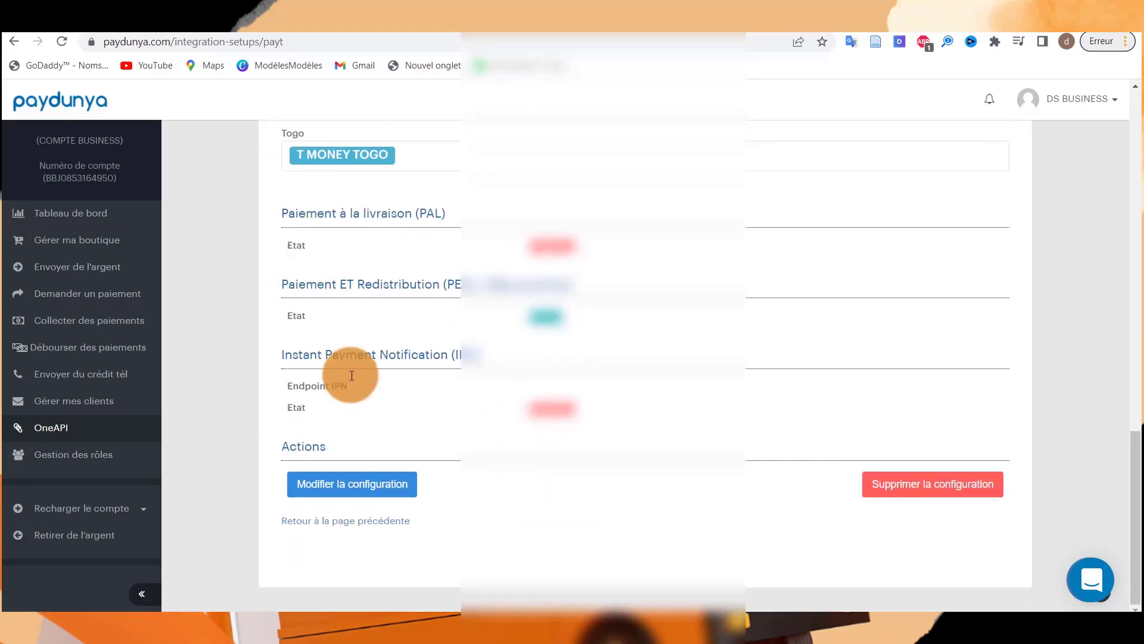
{"action": "left_click", "coordinate": [380, 485]}
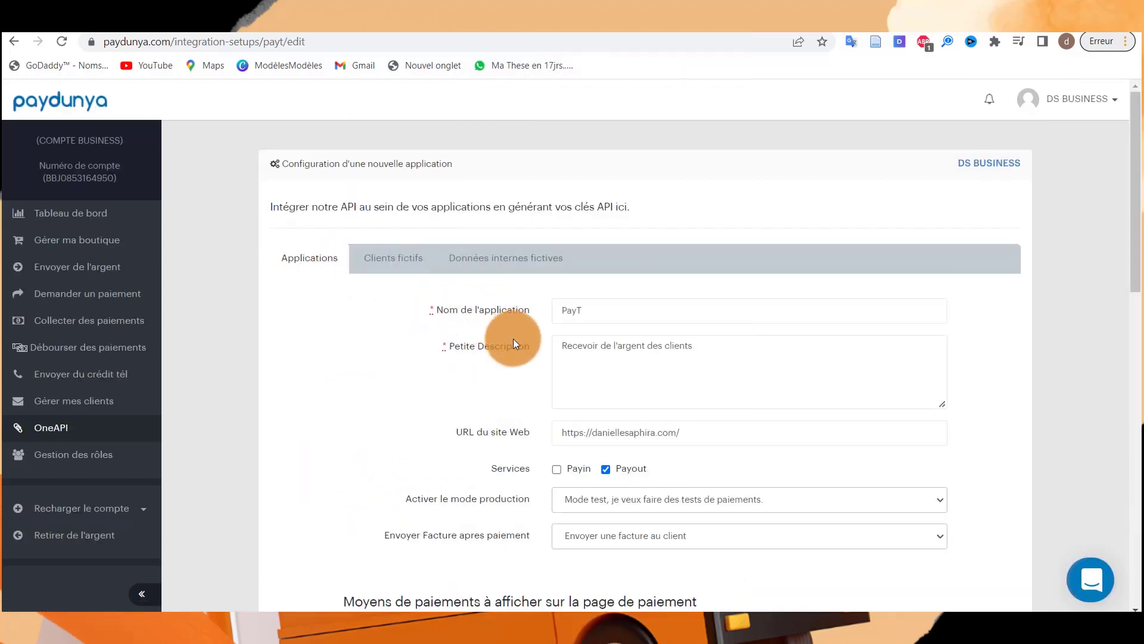
Step: Set Activer le mode production to 'Oui, l'application est prête.' and return to WooCommerce settings
{"action": "scroll", "coordinate": [513, 338], "scroll_direction": "down", "scroll_amount": 3}
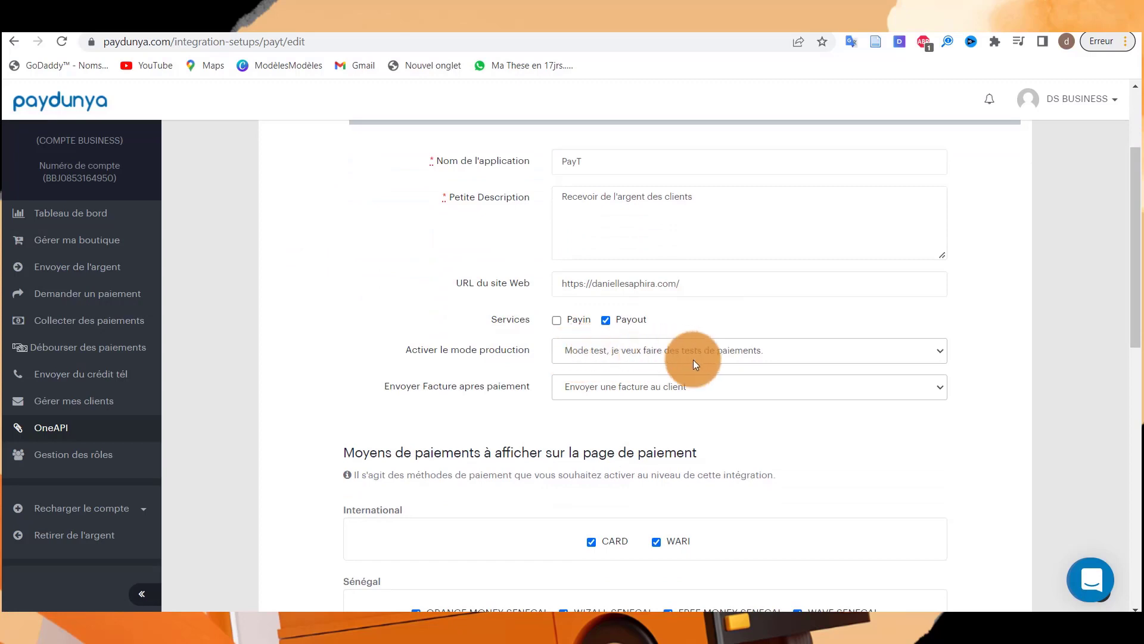
{"action": "left_click", "coordinate": [943, 352]}
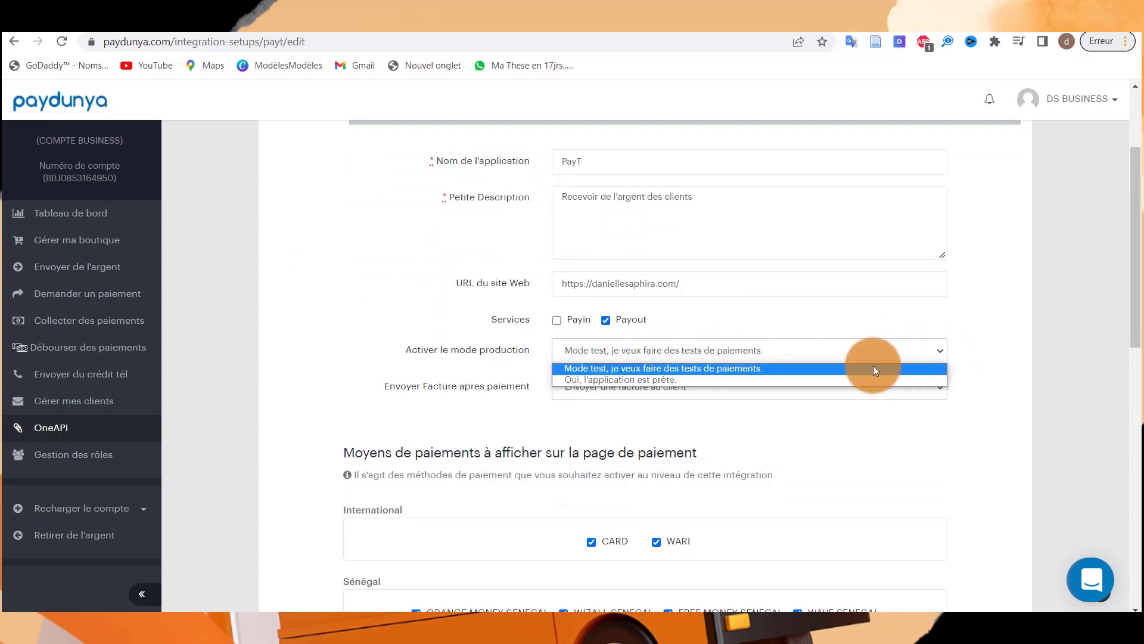
{"action": "left_click", "coordinate": [607, 380]}
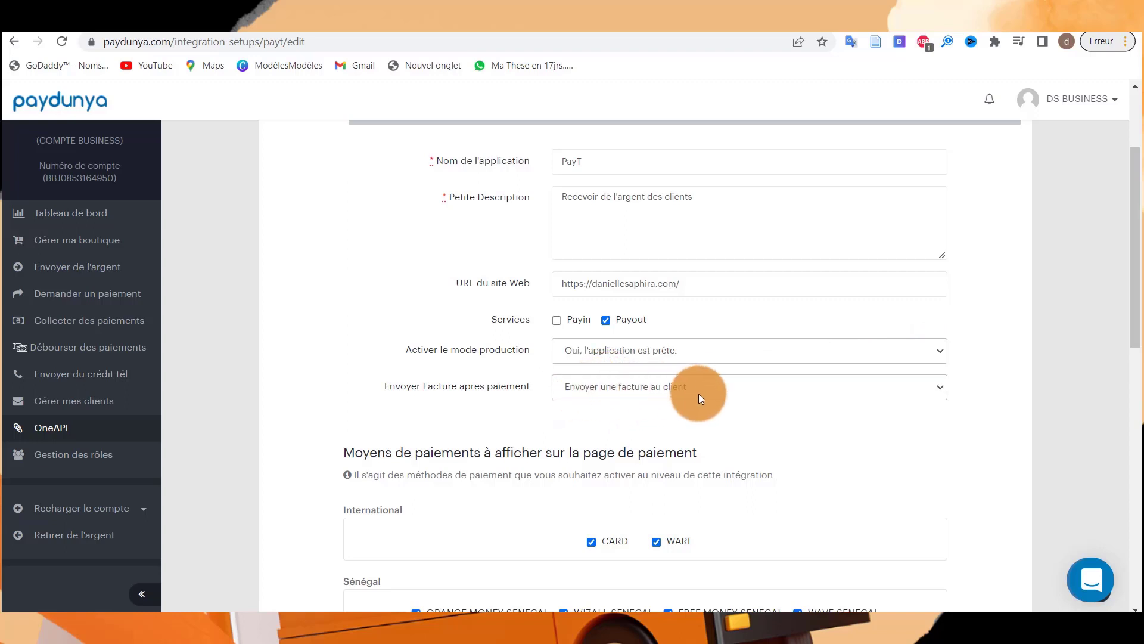
{"action": "scroll", "coordinate": [698, 393], "scroll_direction": "down", "scroll_amount": 11}
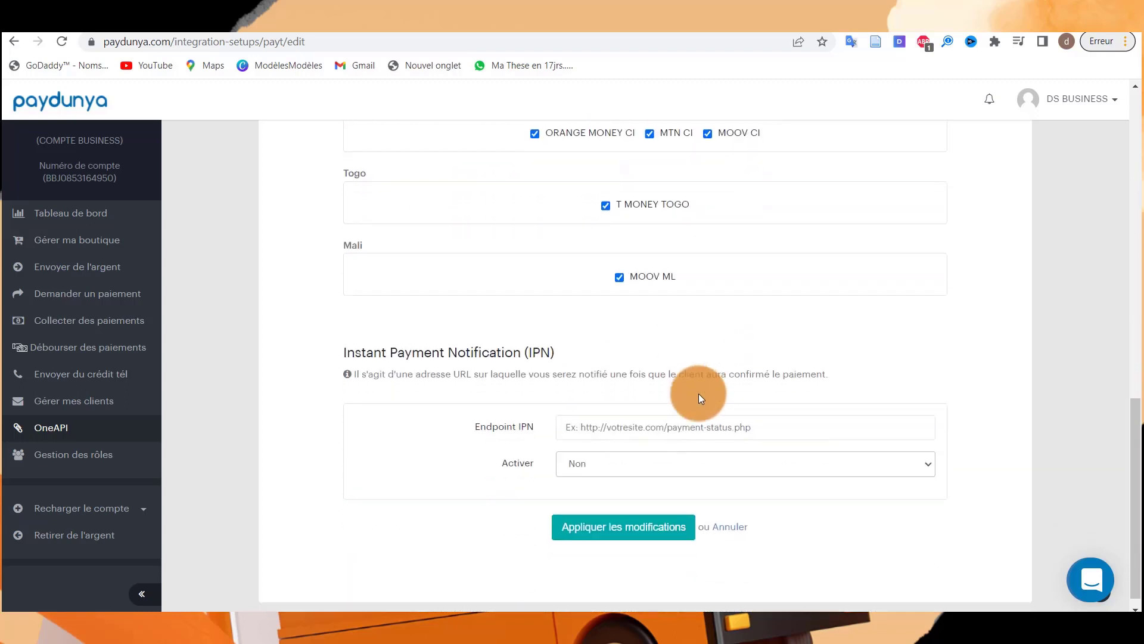
{"action": "scroll", "coordinate": [699, 393], "scroll_direction": "down", "scroll_amount": 1}
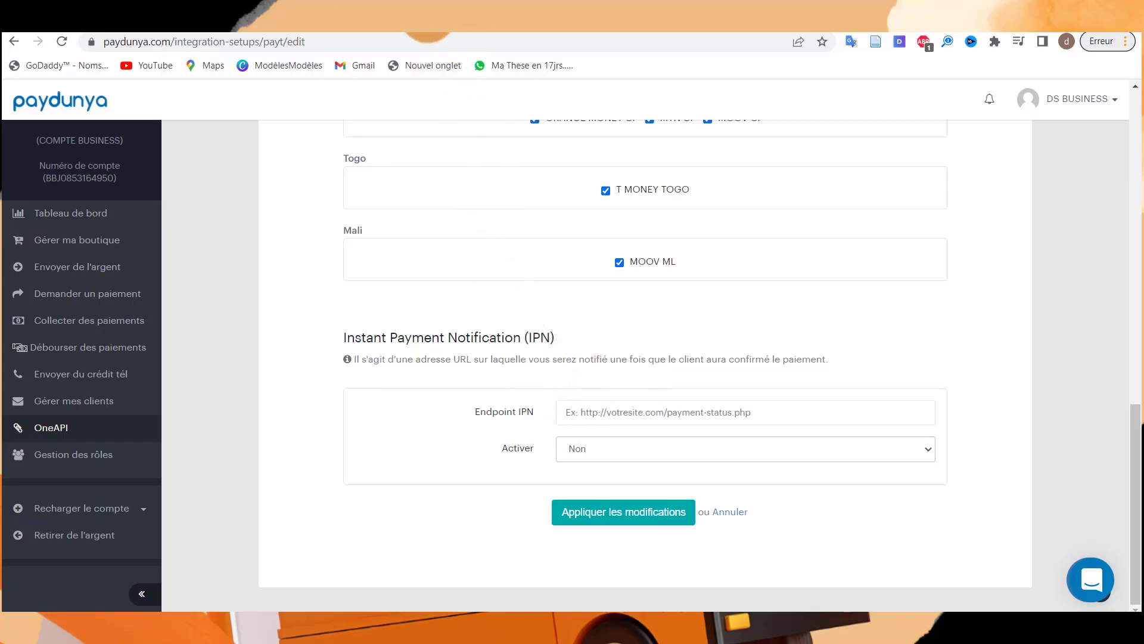
{"action": "left_click", "coordinate": [420, 17]}
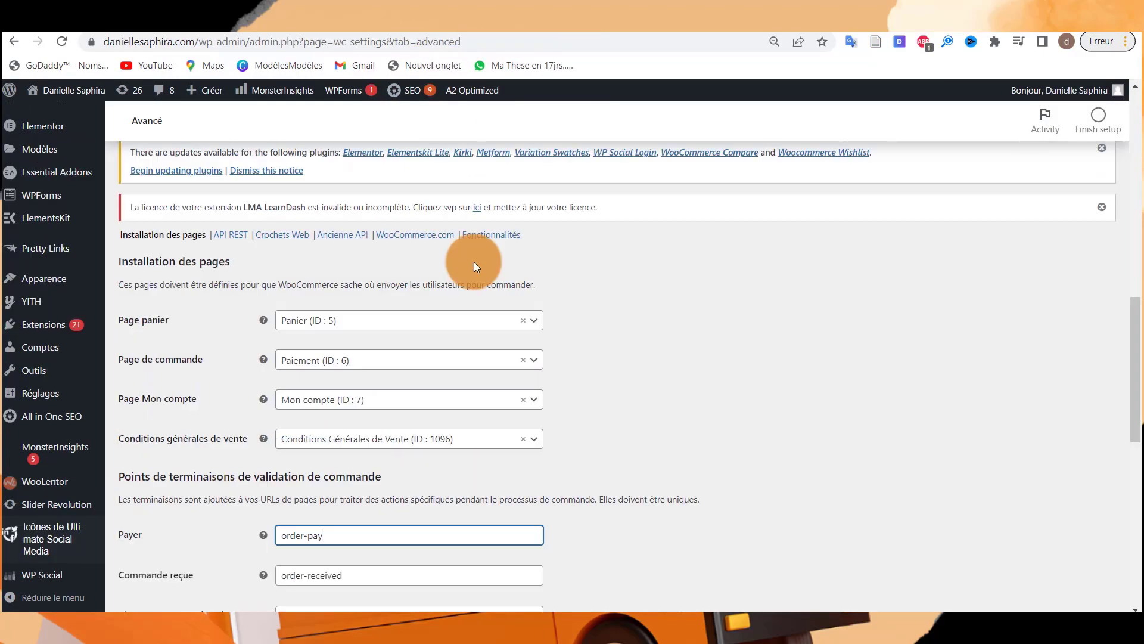
Step: Open the Avancé settings and its Crochets Web section, which has no webhooks yet
{"action": "scroll", "coordinate": [474, 262], "scroll_direction": "up", "scroll_amount": 3}
{"action": "scroll", "coordinate": [474, 261], "scroll_direction": "up", "scroll_amount": 7}
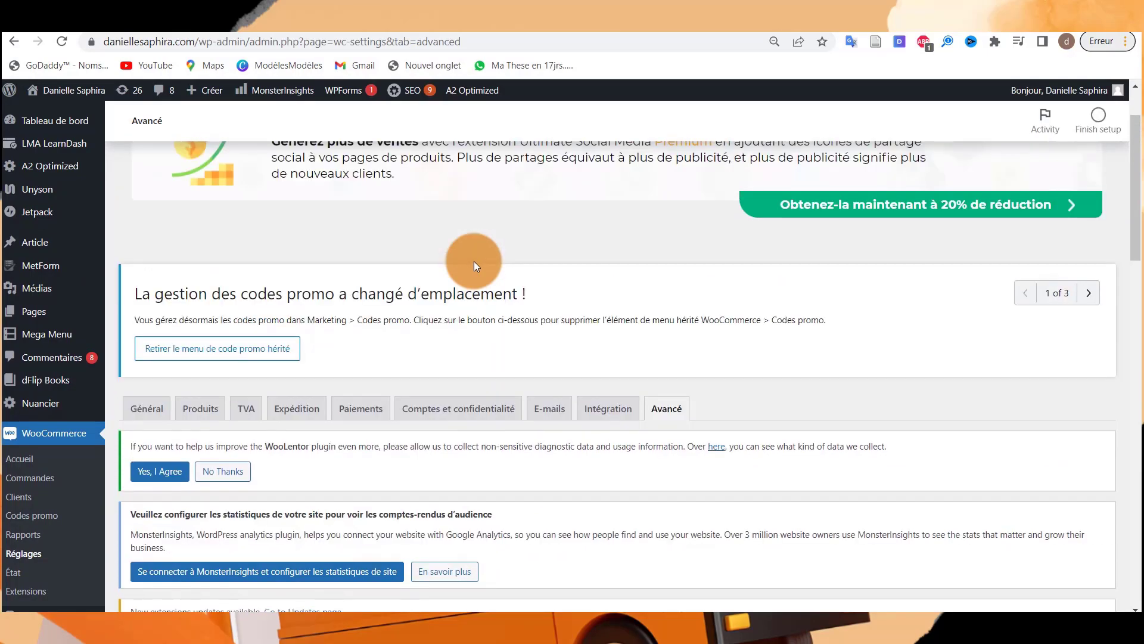
{"action": "scroll", "coordinate": [505, 277], "scroll_direction": "down", "scroll_amount": 1}
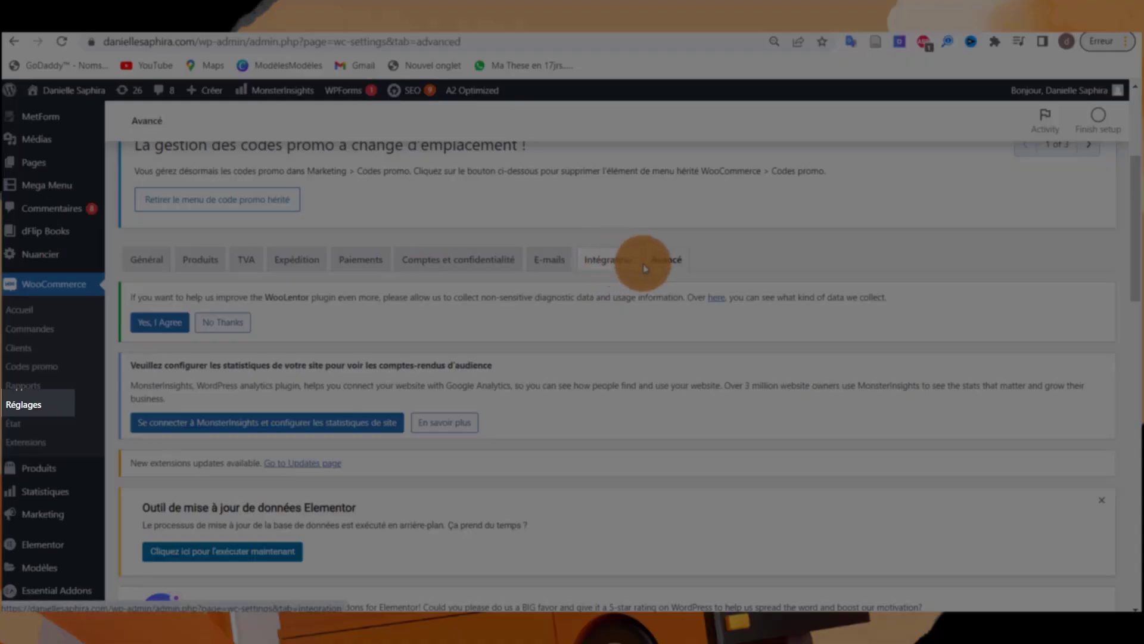
{"action": "left_click", "coordinate": [665, 263]}
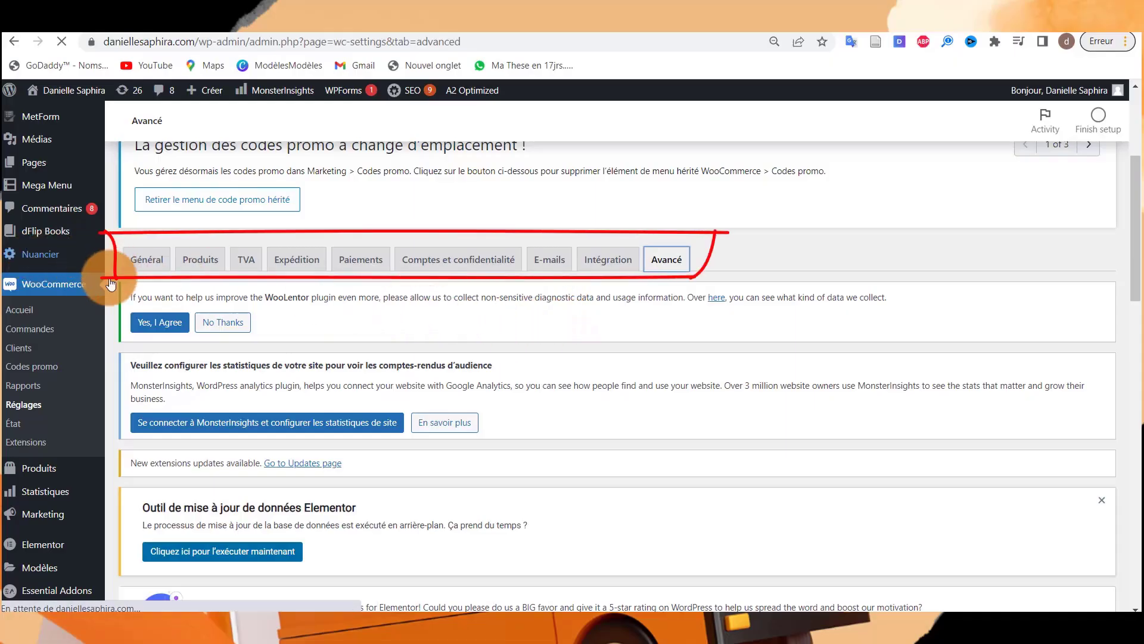
{"action": "scroll", "coordinate": [540, 388], "scroll_direction": "down", "scroll_amount": 3}
{"action": "scroll", "coordinate": [540, 387], "scroll_direction": "down", "scroll_amount": 2}
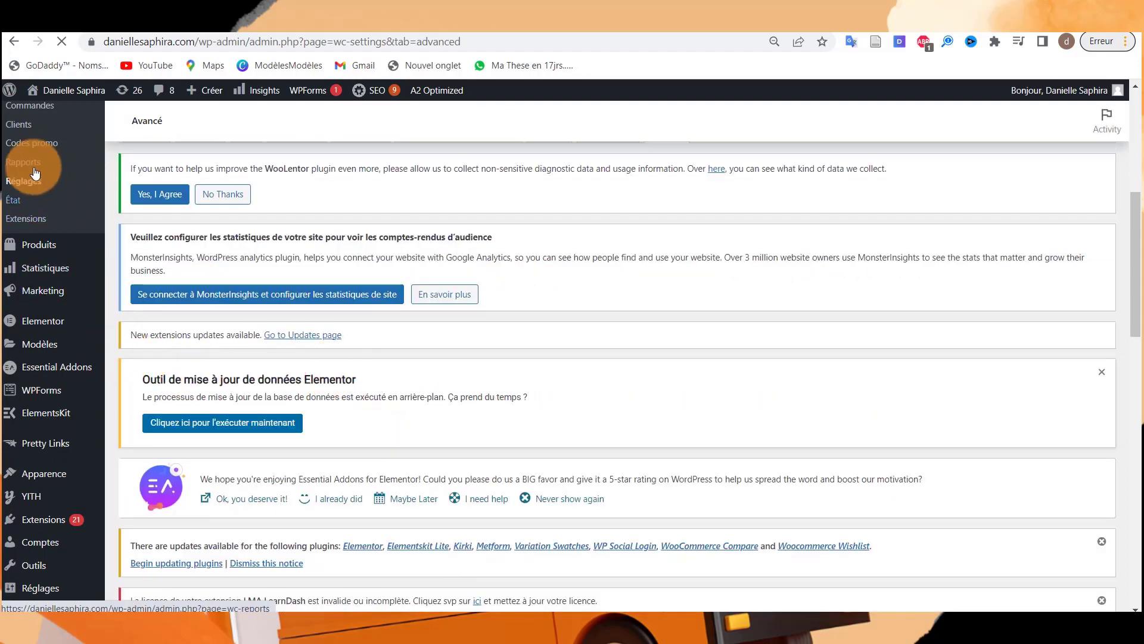
{"action": "scroll", "coordinate": [35, 149], "scroll_direction": "up", "scroll_amount": 1}
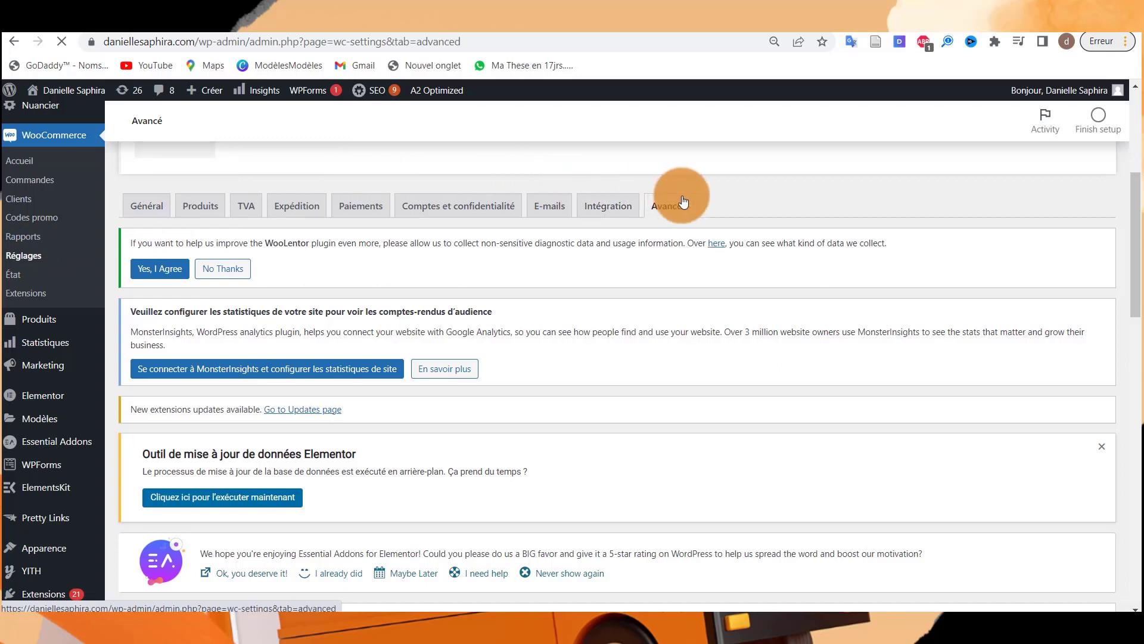
{"action": "scroll", "coordinate": [328, 270], "scroll_direction": "down", "scroll_amount": 2}
{"action": "scroll", "coordinate": [329, 271], "scroll_direction": "down", "scroll_amount": 3}
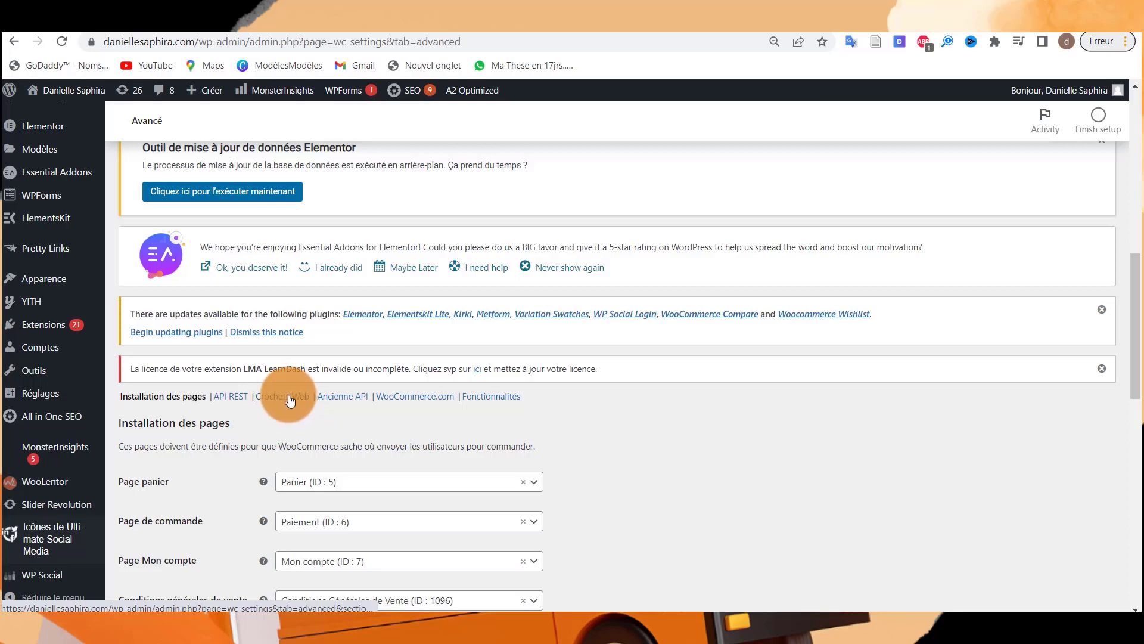
{"action": "left_click", "coordinate": [280, 396]}
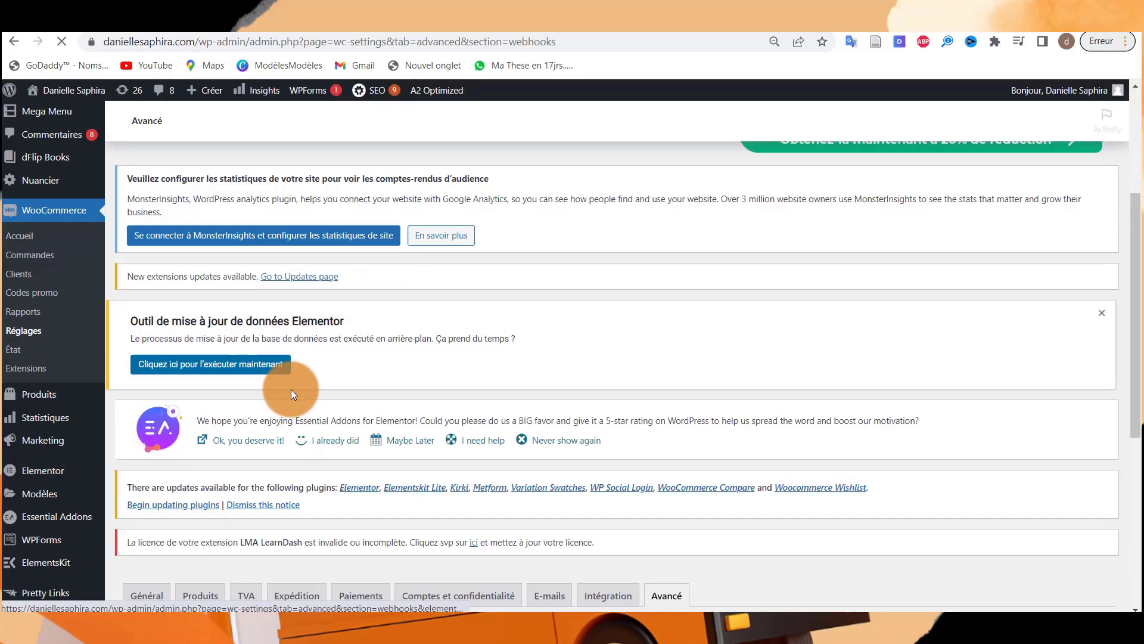
{"action": "scroll", "coordinate": [291, 388], "scroll_direction": "down", "scroll_amount": 6}
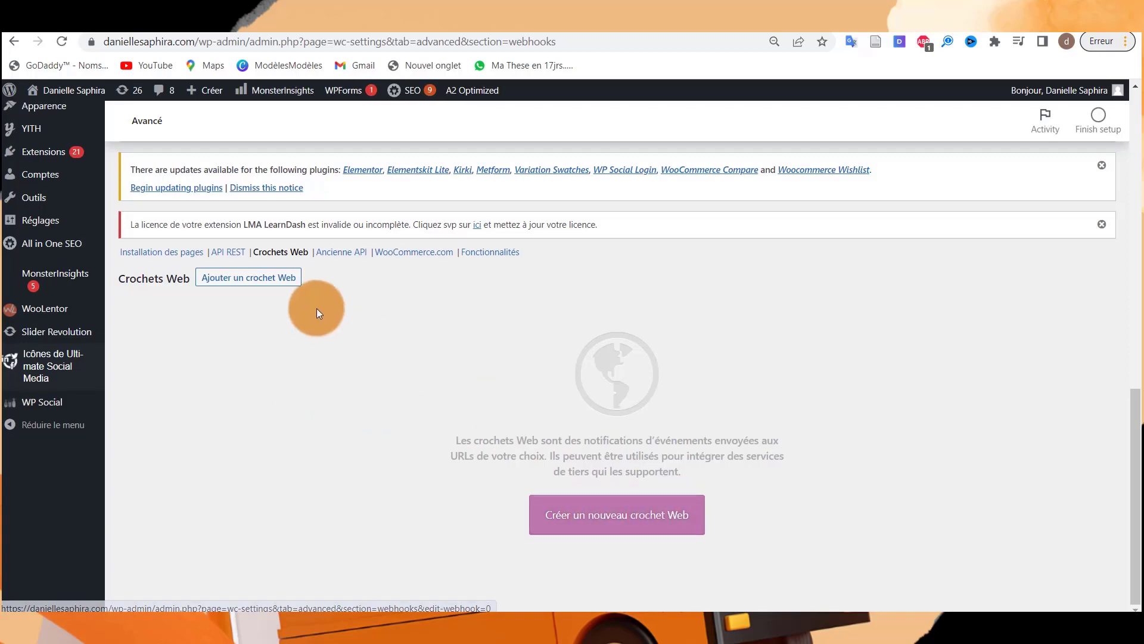
Step: Start a new webhook named Paiement notif with status Active
{"action": "left_click", "coordinate": [590, 513]}
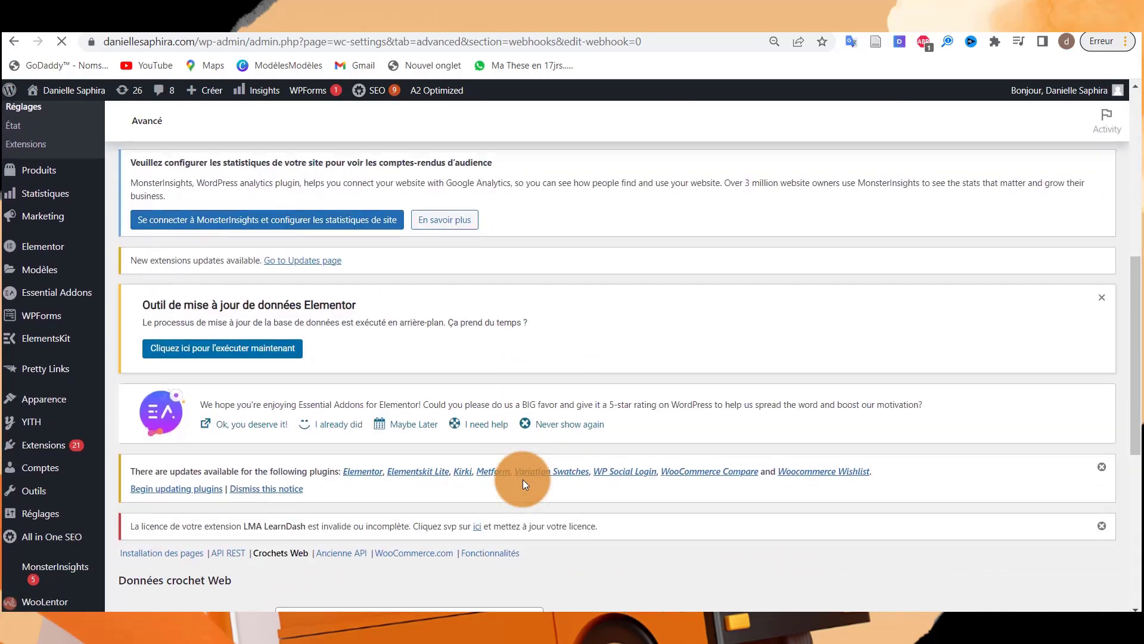
{"action": "scroll", "coordinate": [523, 484], "scroll_direction": "down", "scroll_amount": 5}
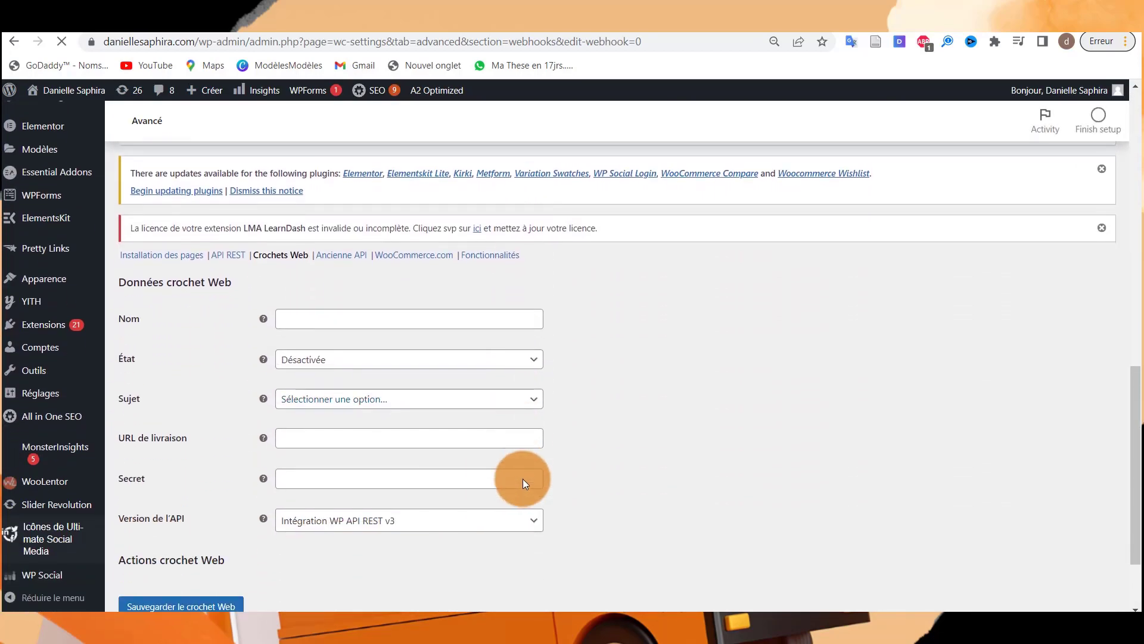
{"action": "left_click", "coordinate": [288, 322]}
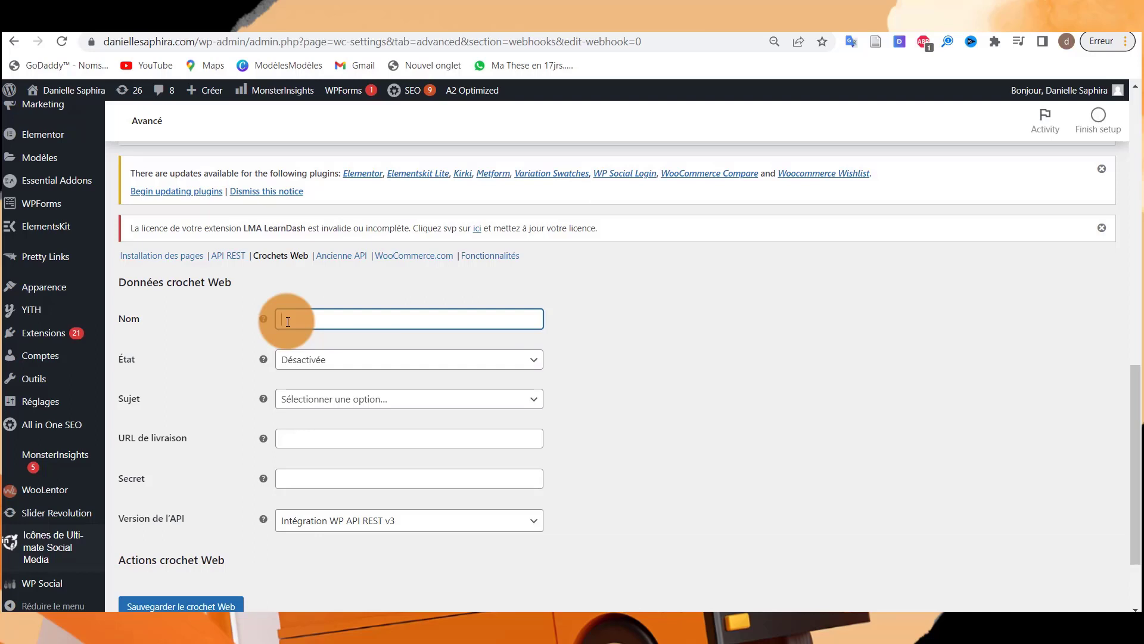
{"action": "type", "text": "Paiement notif"}
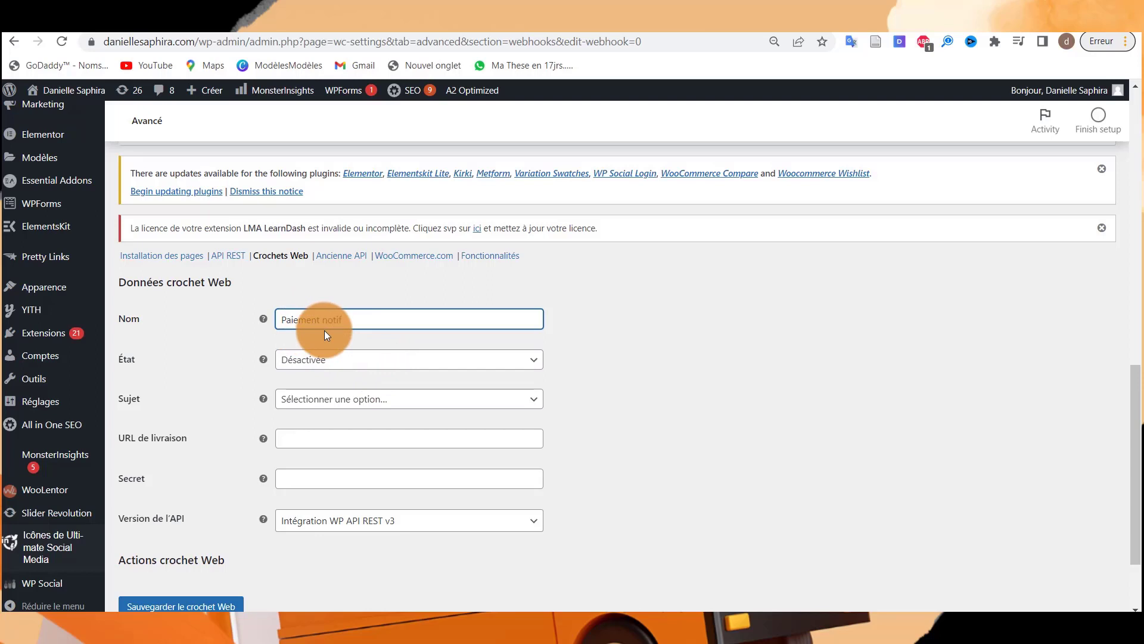
{"action": "left_click", "coordinate": [535, 359]}
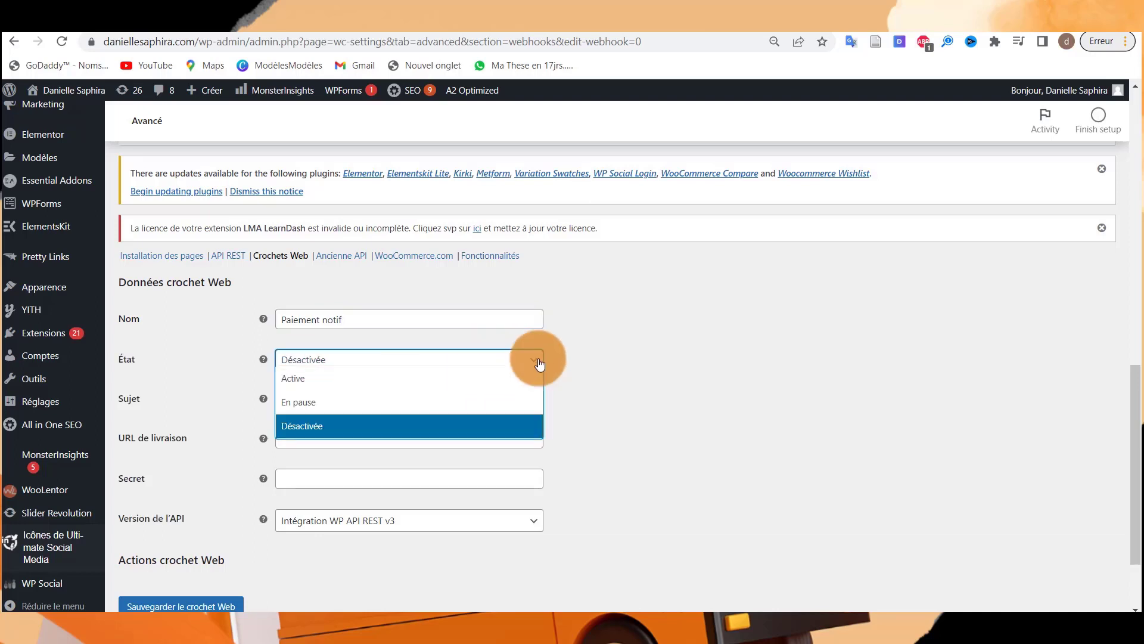
{"action": "left_click", "coordinate": [311, 382]}
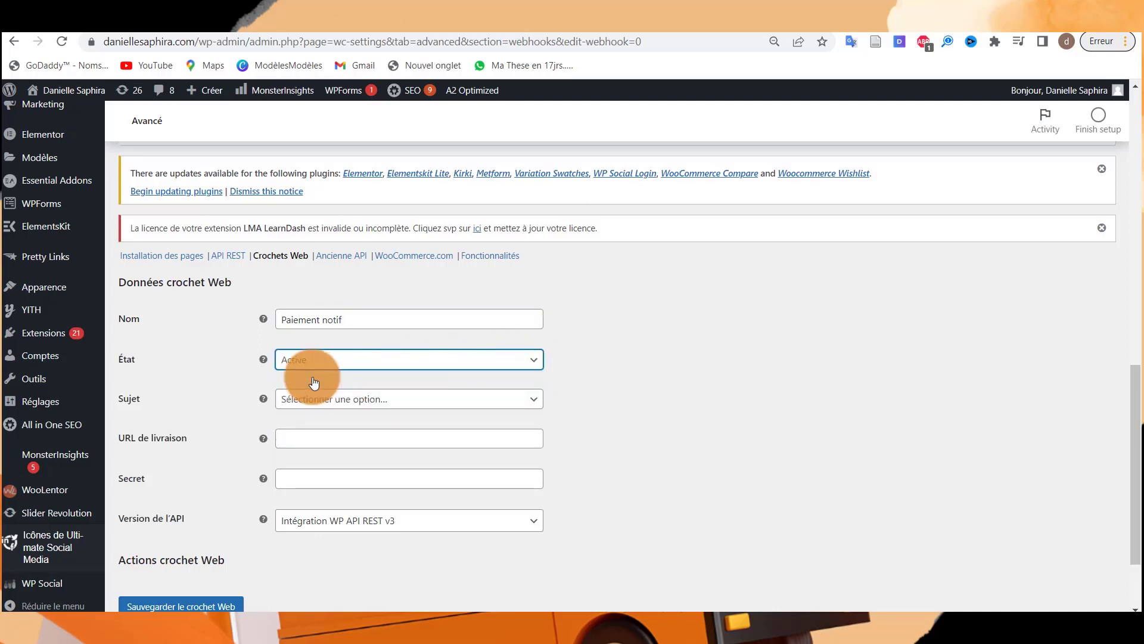
Step: Set the webhook's Sujet to Commande créée
{"action": "left_click", "coordinate": [529, 400]}
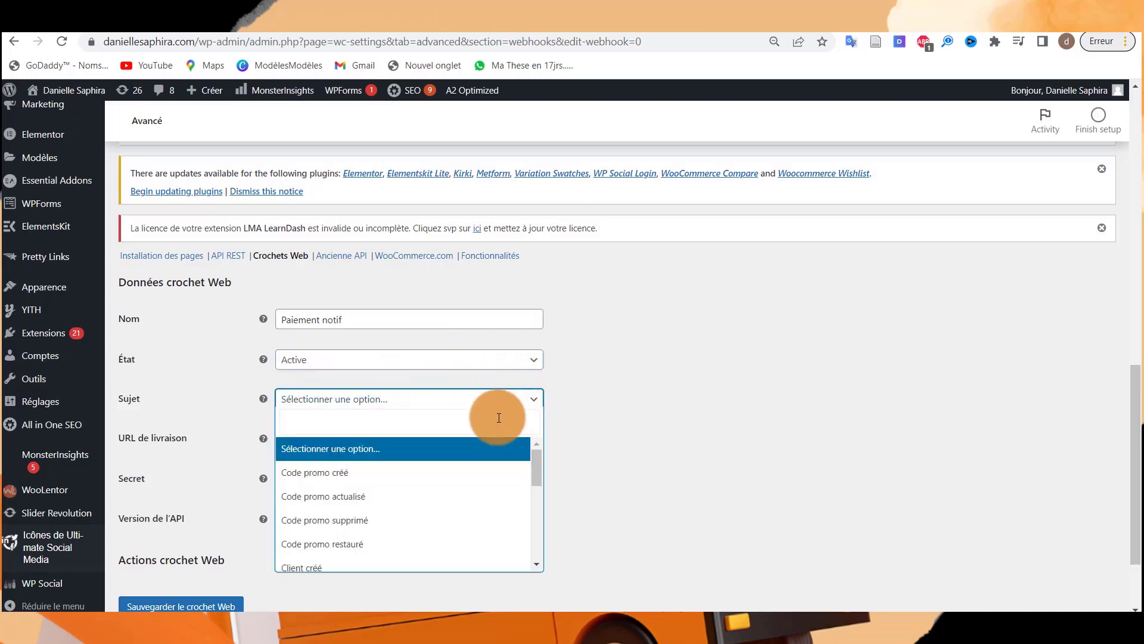
{"action": "scroll", "coordinate": [342, 477], "scroll_direction": "down", "scroll_amount": 5}
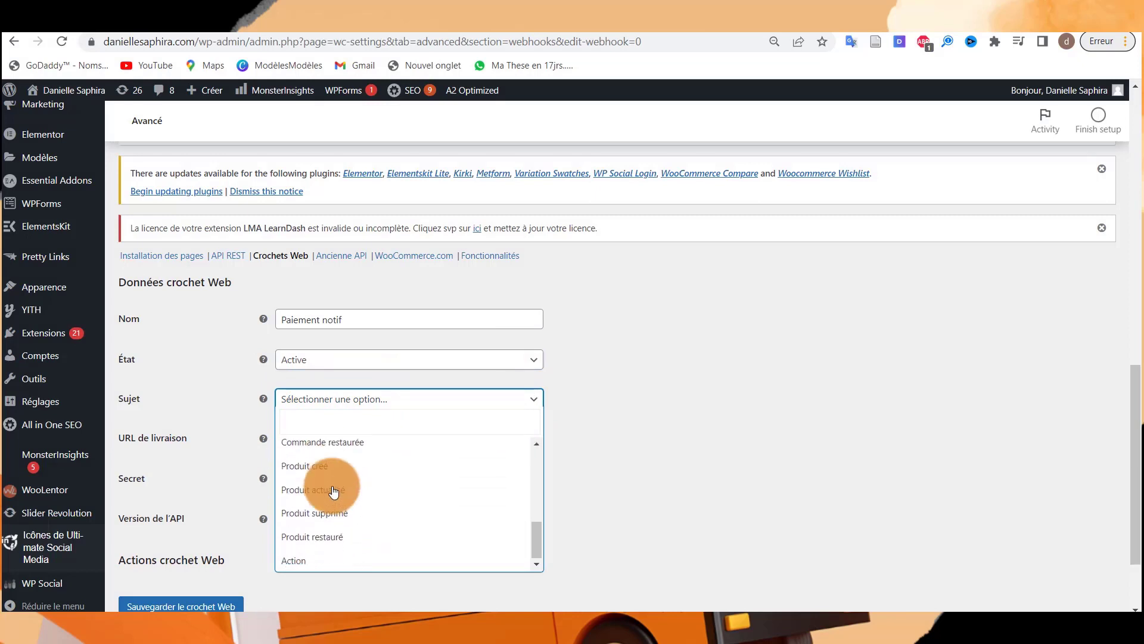
{"action": "left_click", "coordinate": [302, 560]}
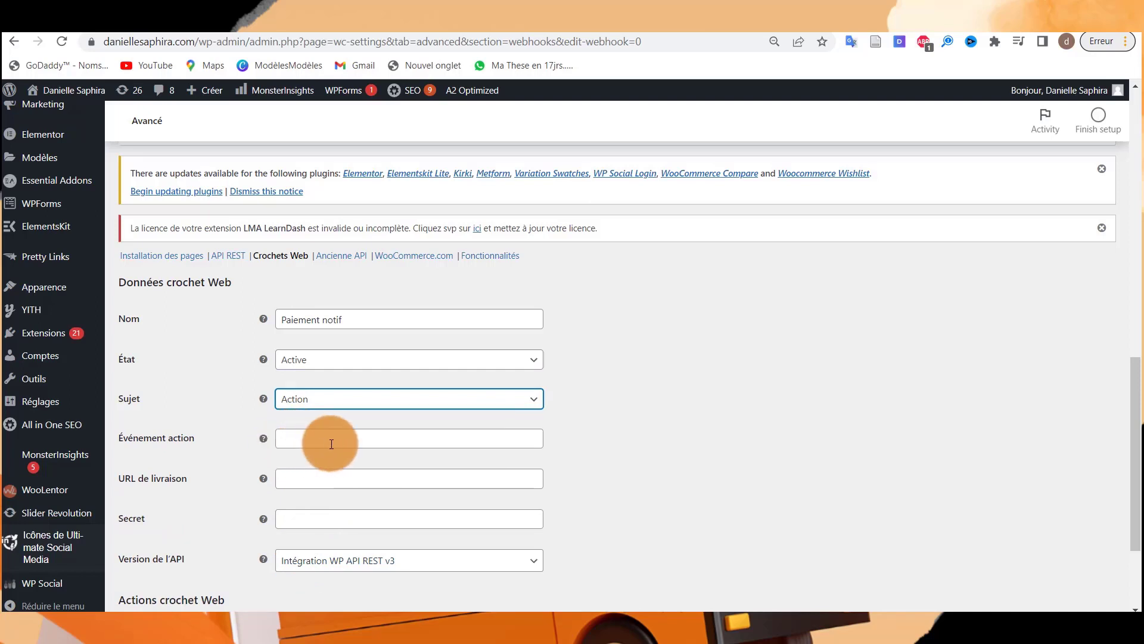
{"action": "left_click", "coordinate": [530, 399]}
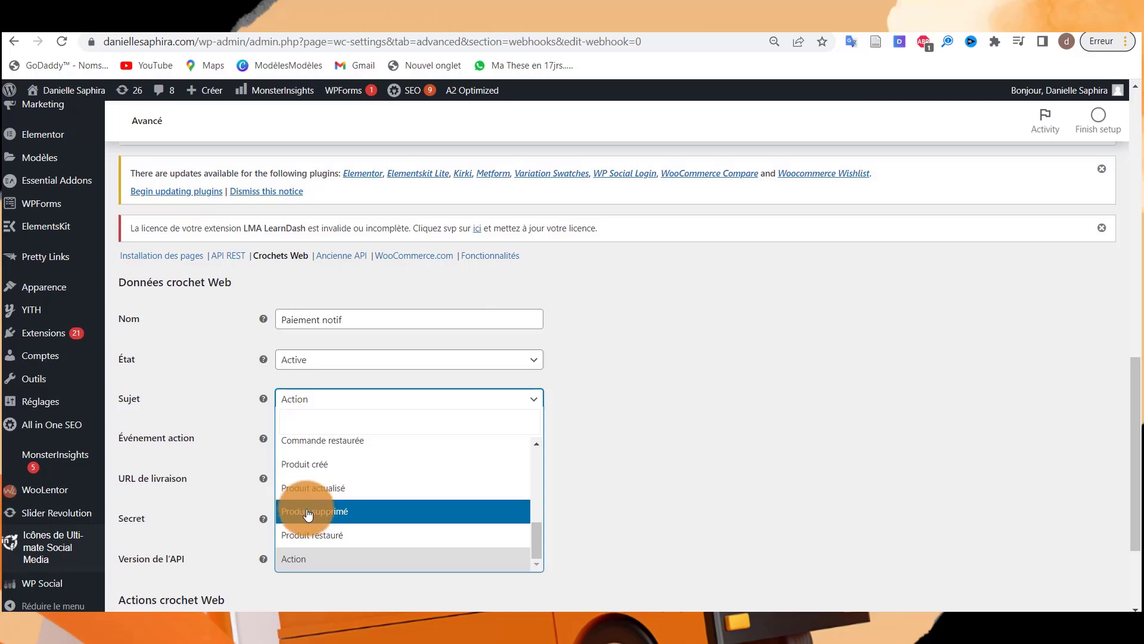
{"action": "scroll", "coordinate": [322, 530], "scroll_direction": "up", "scroll_amount": 1}
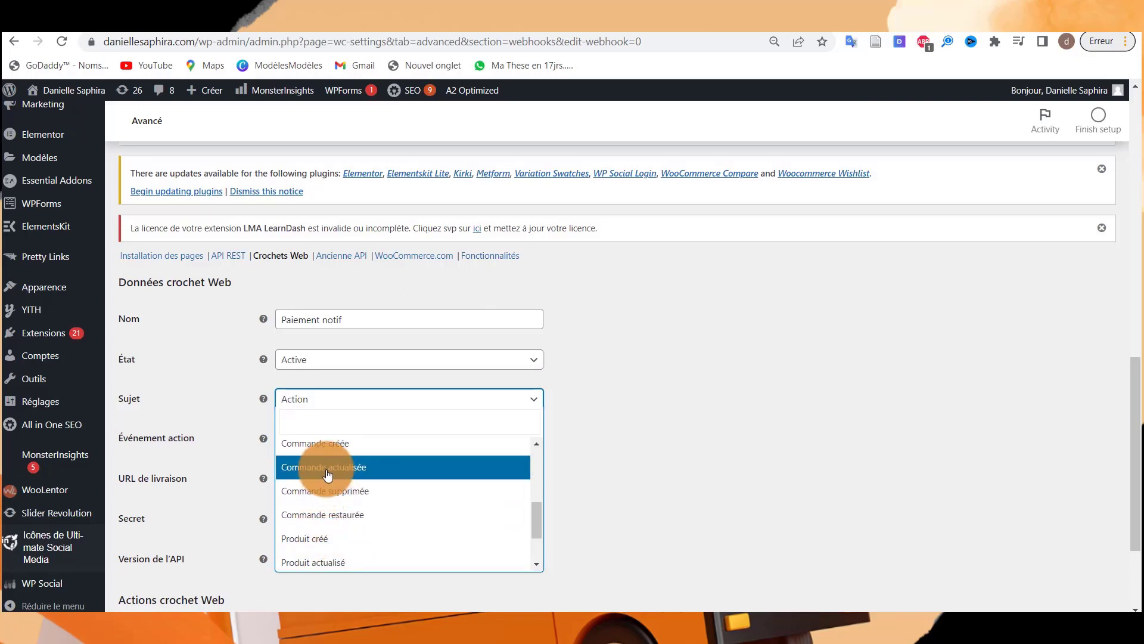
{"action": "scroll", "coordinate": [325, 471], "scroll_direction": "up", "scroll_amount": 1}
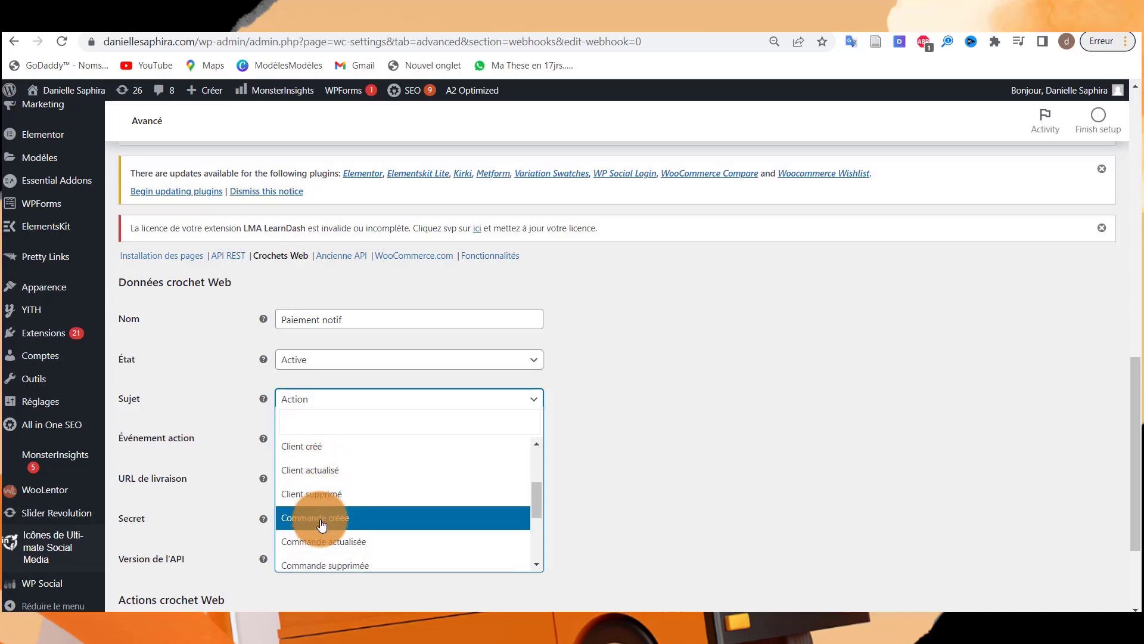
{"action": "left_click", "coordinate": [321, 520]}
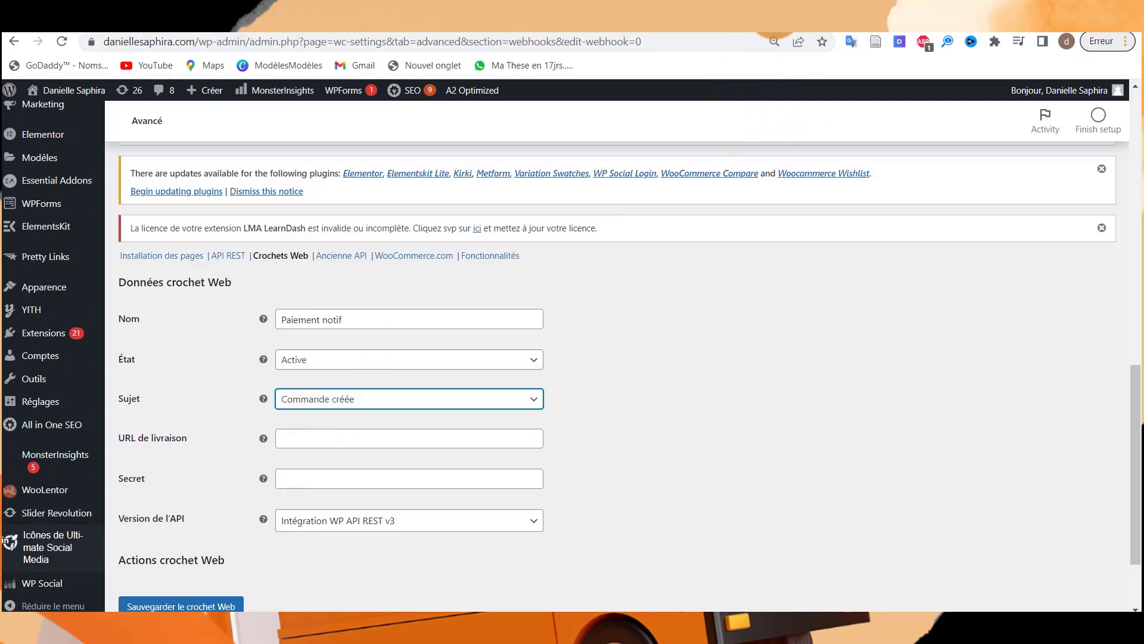
Step: Create a new Webhook.site URL with status code 103 and content type text/plain
{"action": "left_click", "coordinate": [756, 15]}
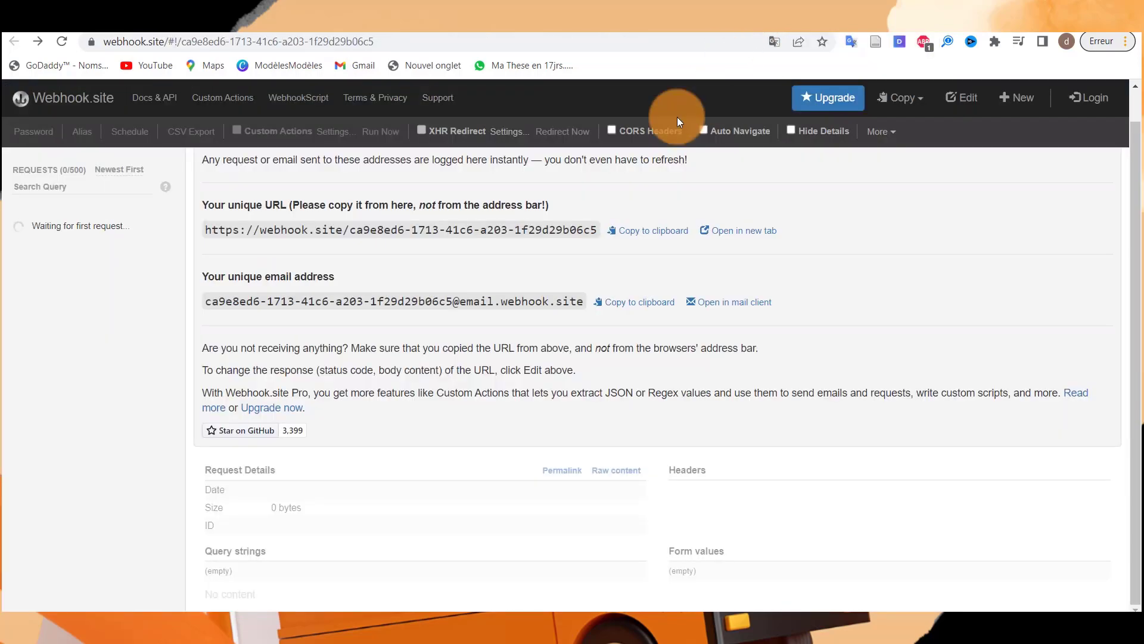
{"action": "scroll", "coordinate": [263, 260], "scroll_direction": "up", "scroll_amount": 1}
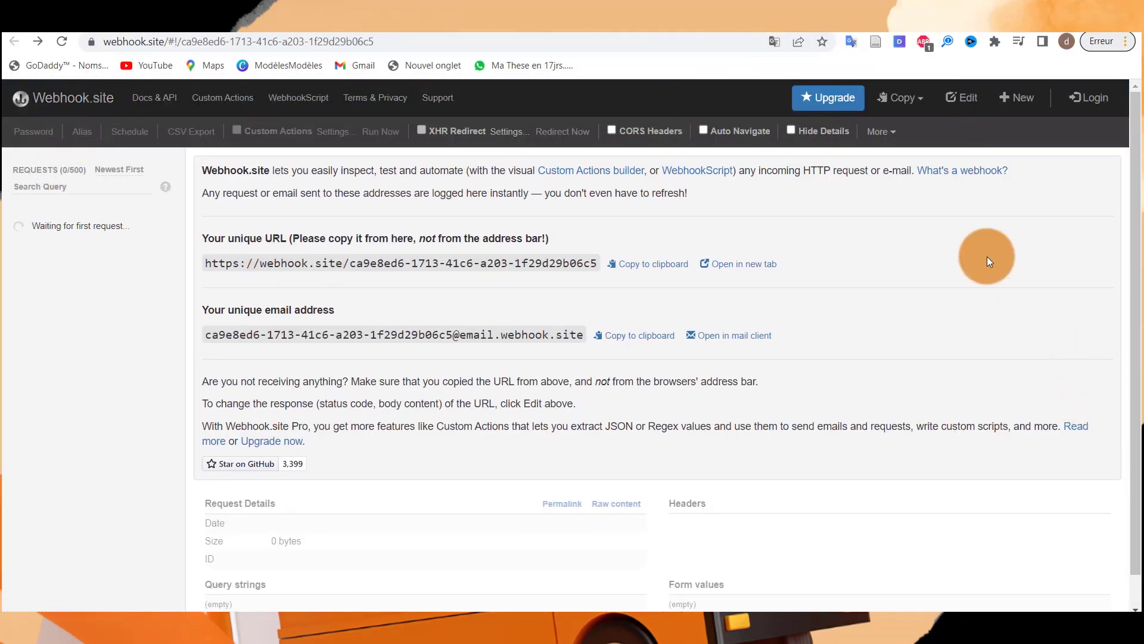
{"action": "left_click", "coordinate": [1016, 97]}
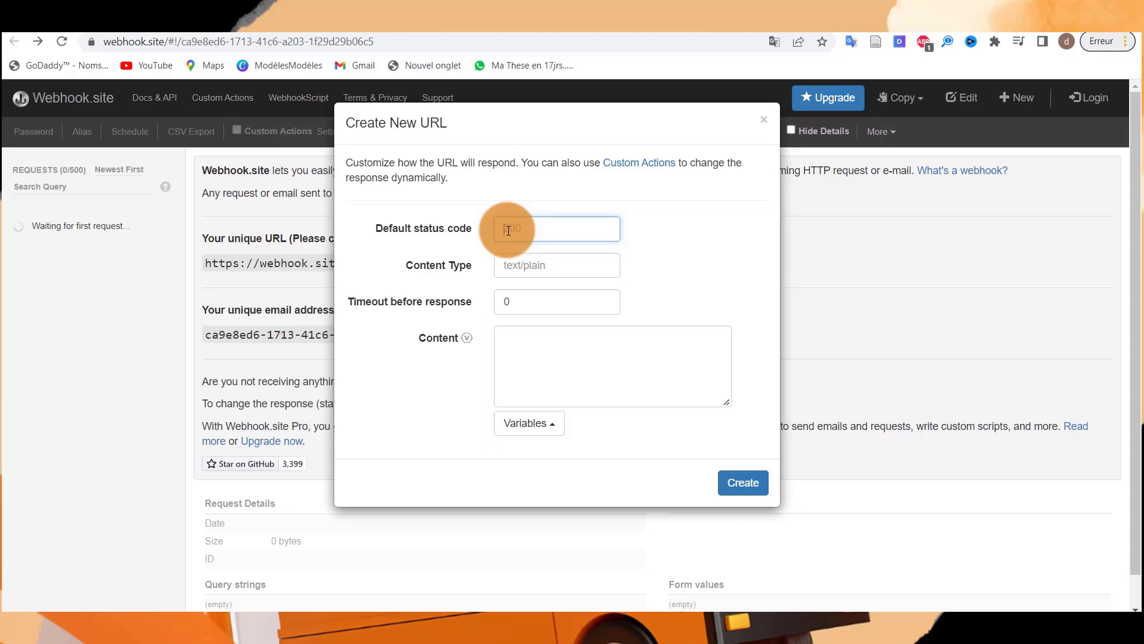
{"action": "type", "text": "103"}
{"action": "left_click", "coordinate": [548, 271]}
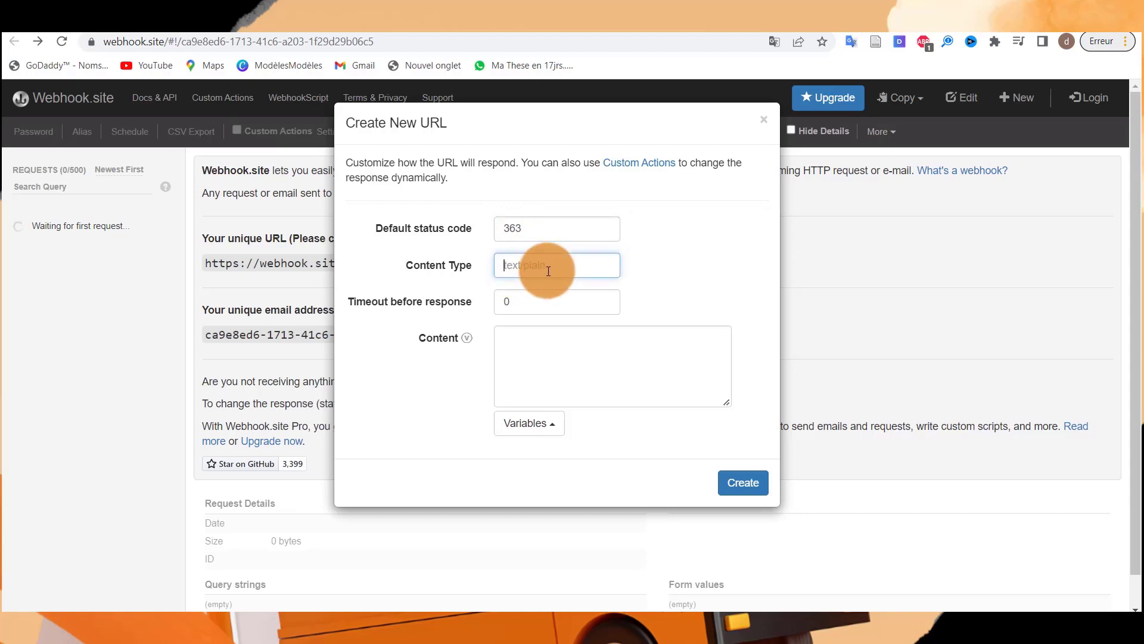
{"action": "type", "text": "text/plain"}
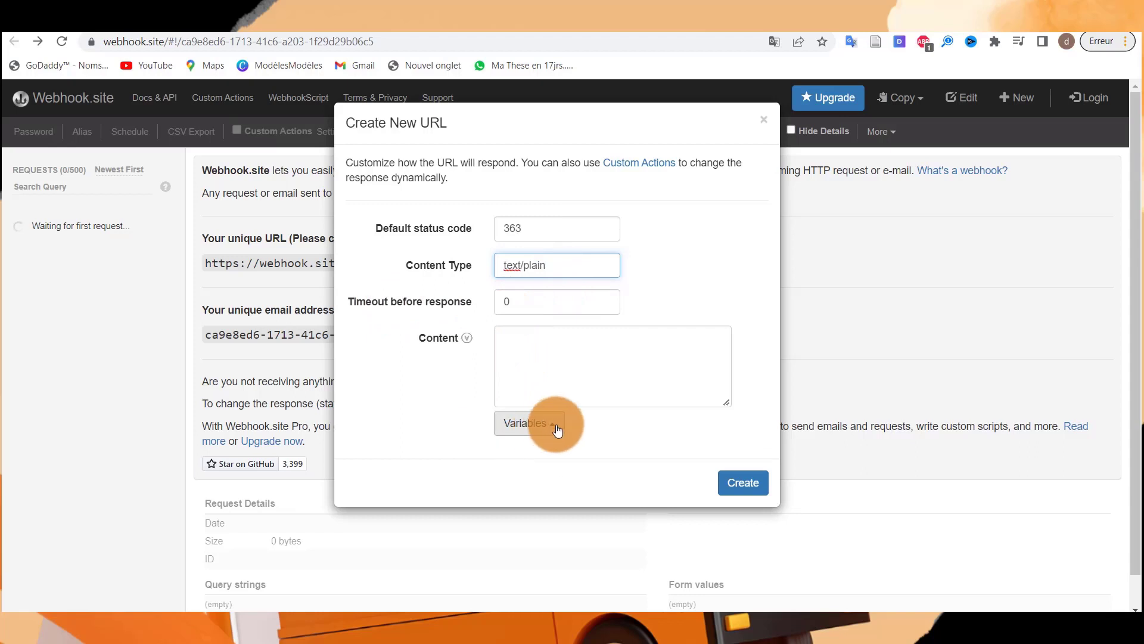
{"action": "left_click", "coordinate": [744, 493]}
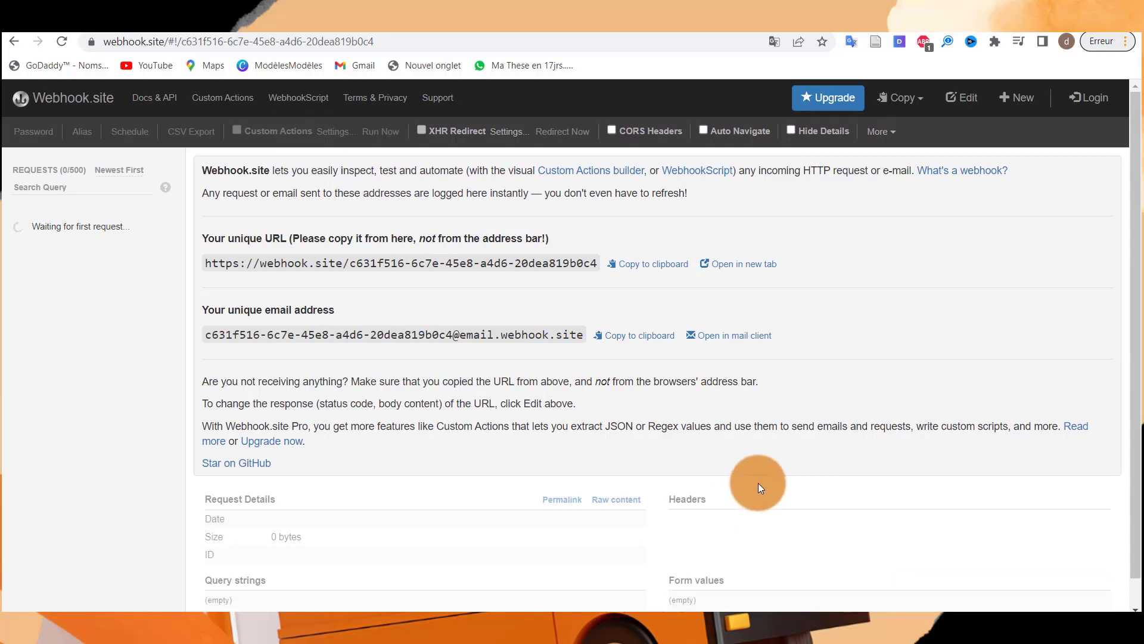
Step: Copy the new unique Webhook.site URL to the clipboard
{"action": "scroll", "coordinate": [894, 417], "scroll_direction": "down", "scroll_amount": 1}
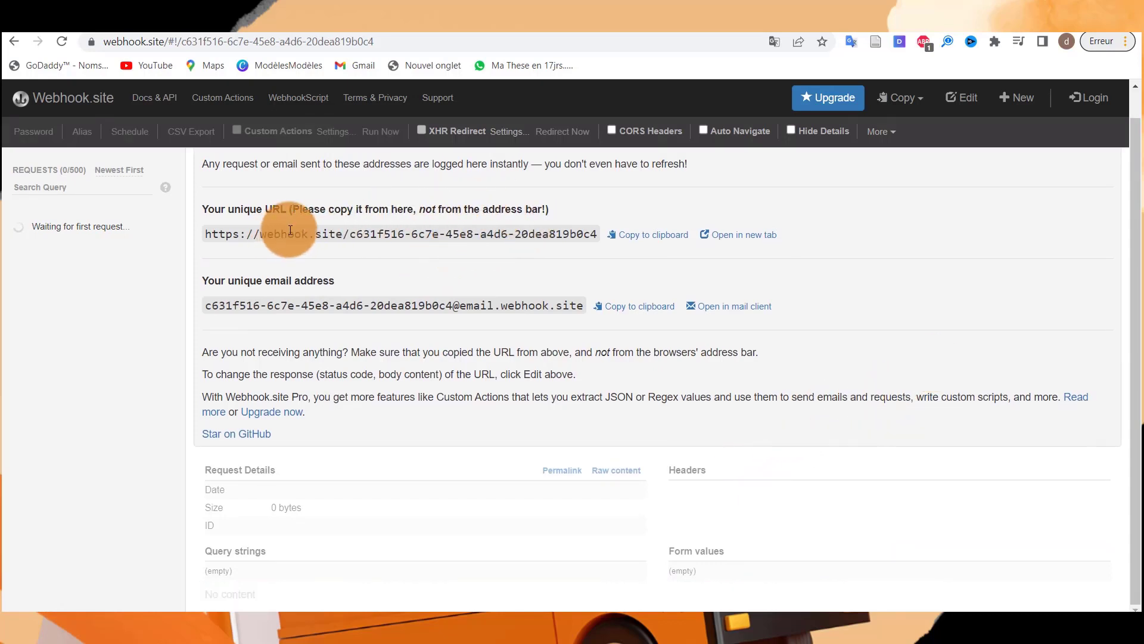
{"action": "left_click", "coordinate": [657, 238]}
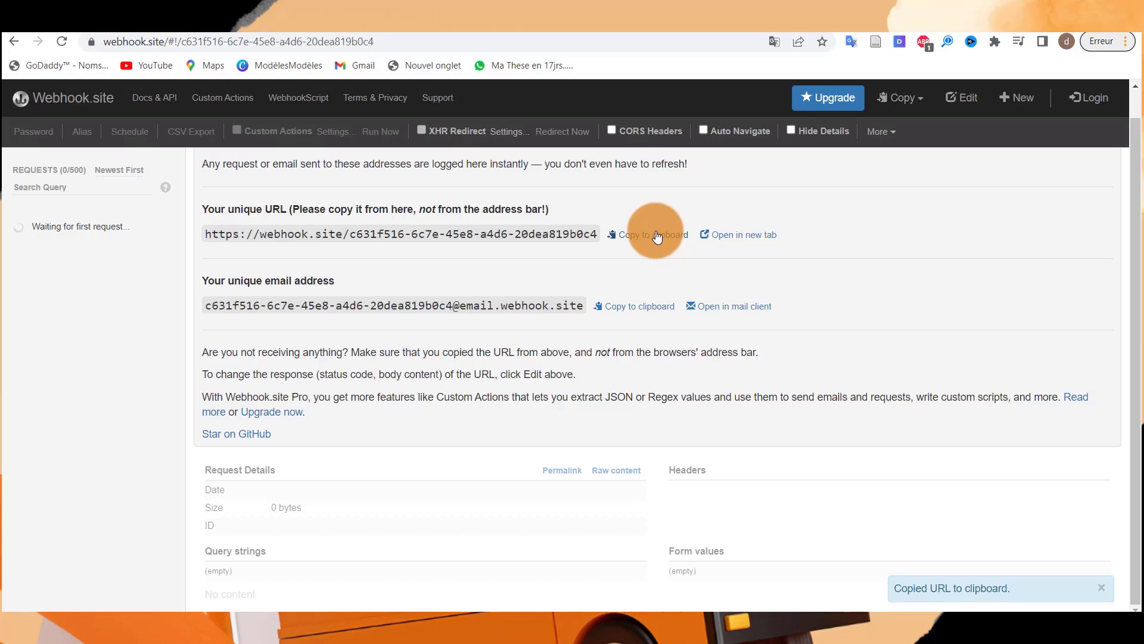
{"action": "left_click", "coordinate": [655, 236]}
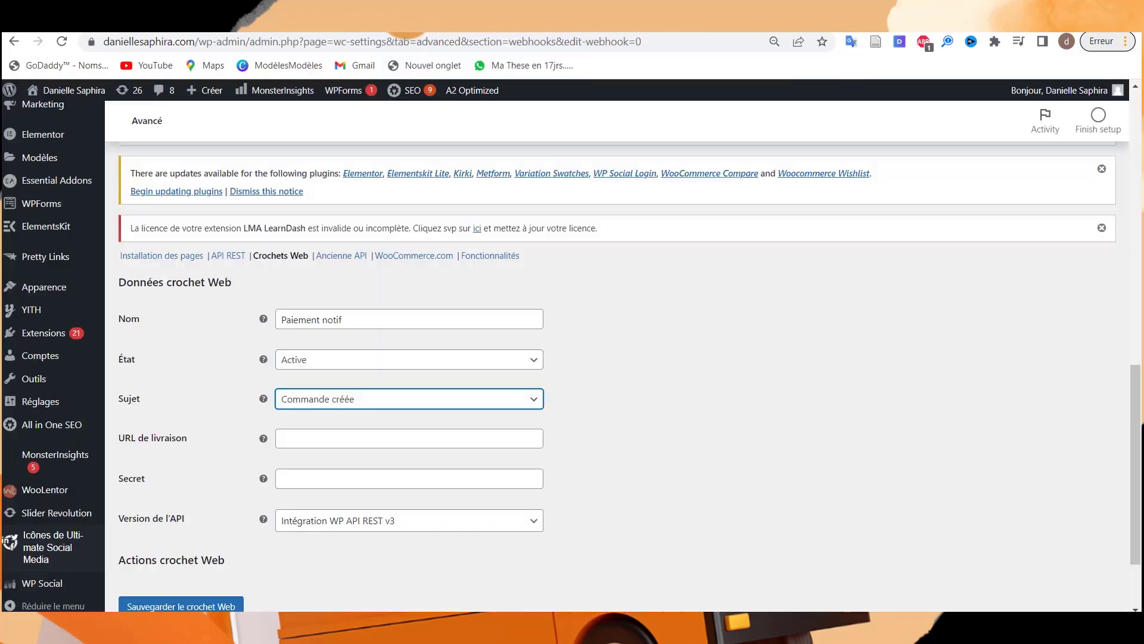
Step: Paste the copied Webhook.site address into the Paiement notif URL de livraison field
{"action": "left_click", "coordinate": [426, 27]}
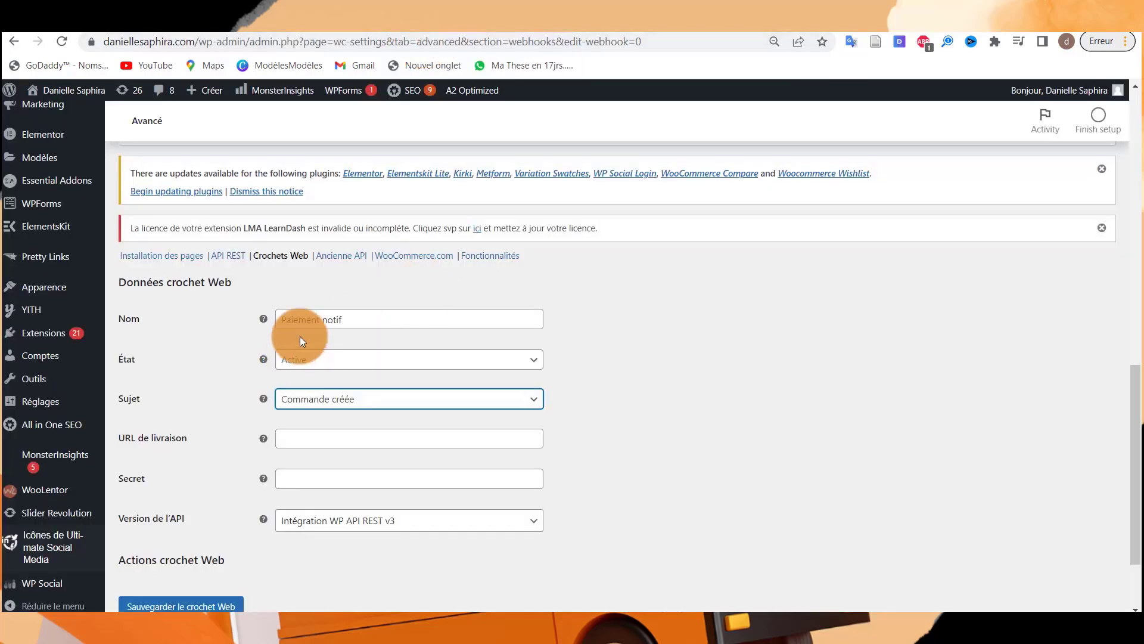
{"action": "scroll", "coordinate": [343, 379], "scroll_direction": "down", "scroll_amount": 1}
{"action": "scroll", "coordinate": [343, 378], "scroll_direction": "down", "scroll_amount": 1}
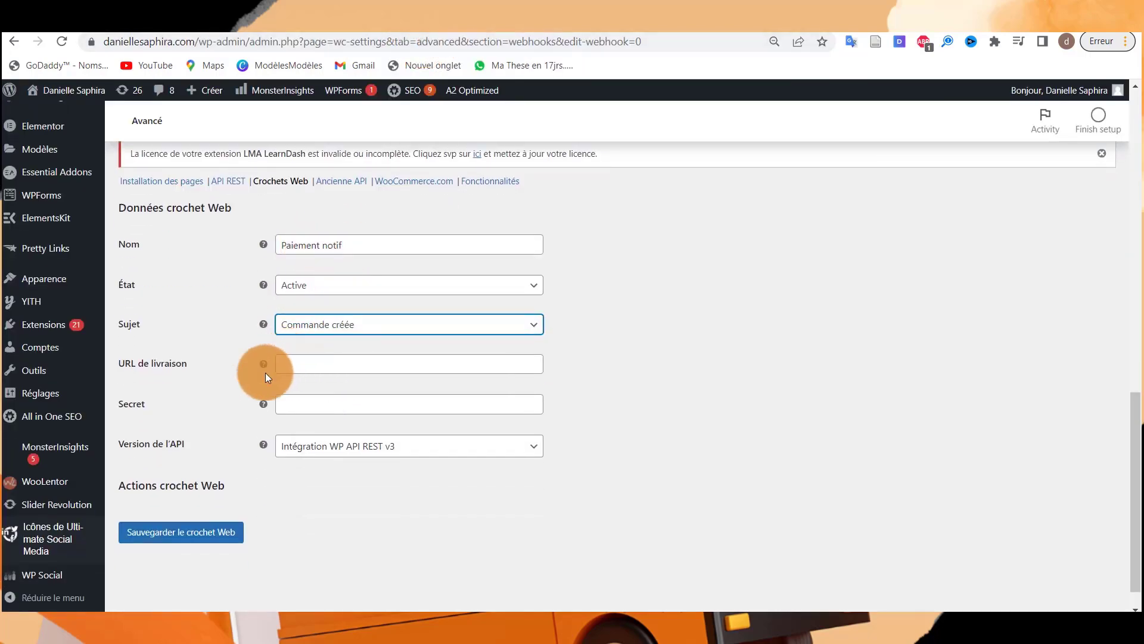
{"action": "left_click", "coordinate": [295, 364]}
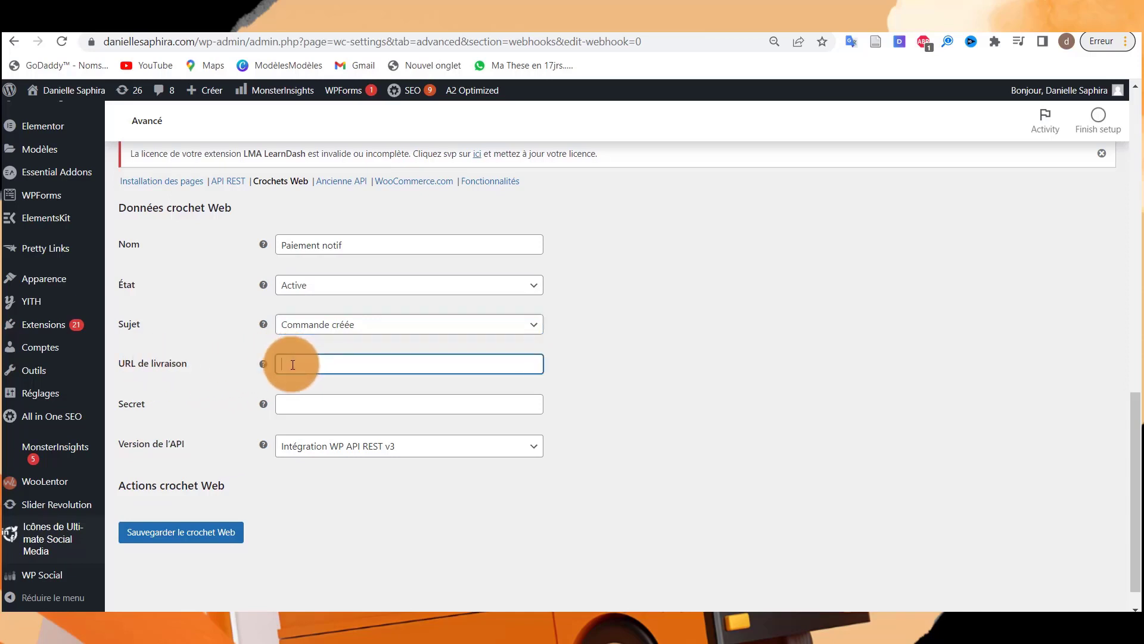
{"action": "key", "text": "ctrl+v"}
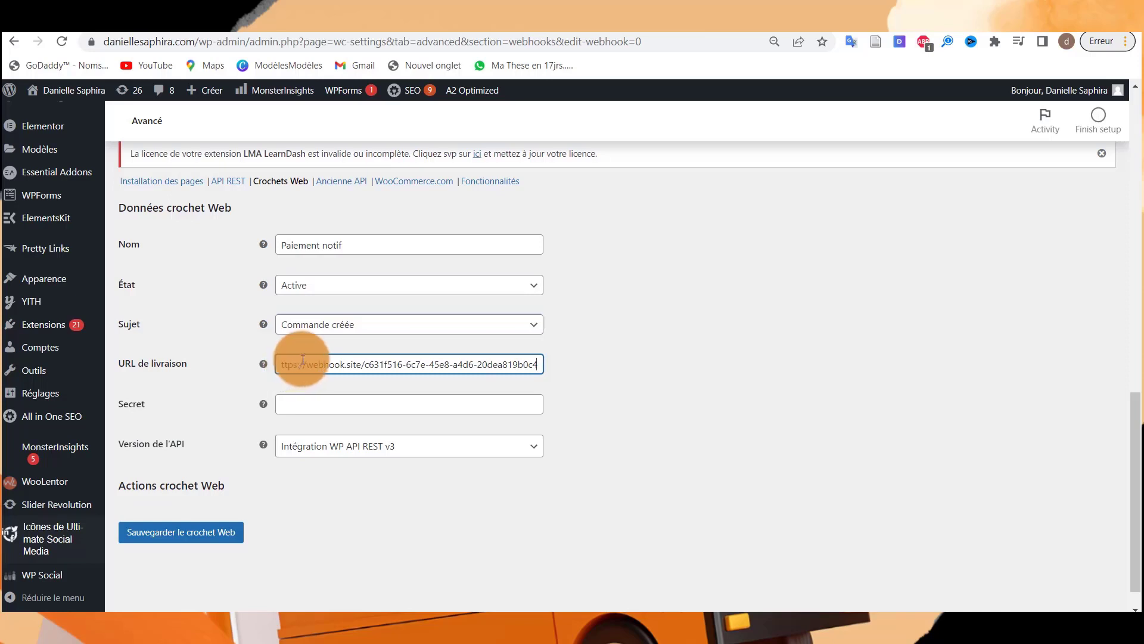
{"action": "left_click", "coordinate": [1063, 146]}
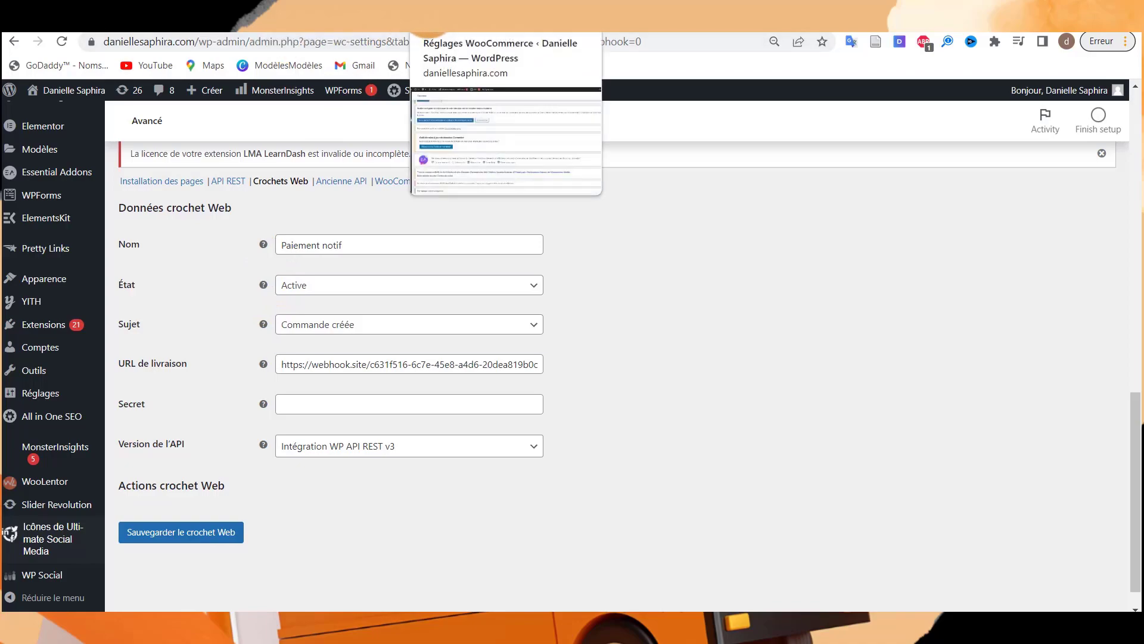
Step: Go to WooCommerce's Avancé settings and open the API REST section
{"action": "left_click", "coordinate": [431, 12]}
{"action": "scroll", "coordinate": [522, 572], "scroll_direction": "down", "scroll_amount": 7}
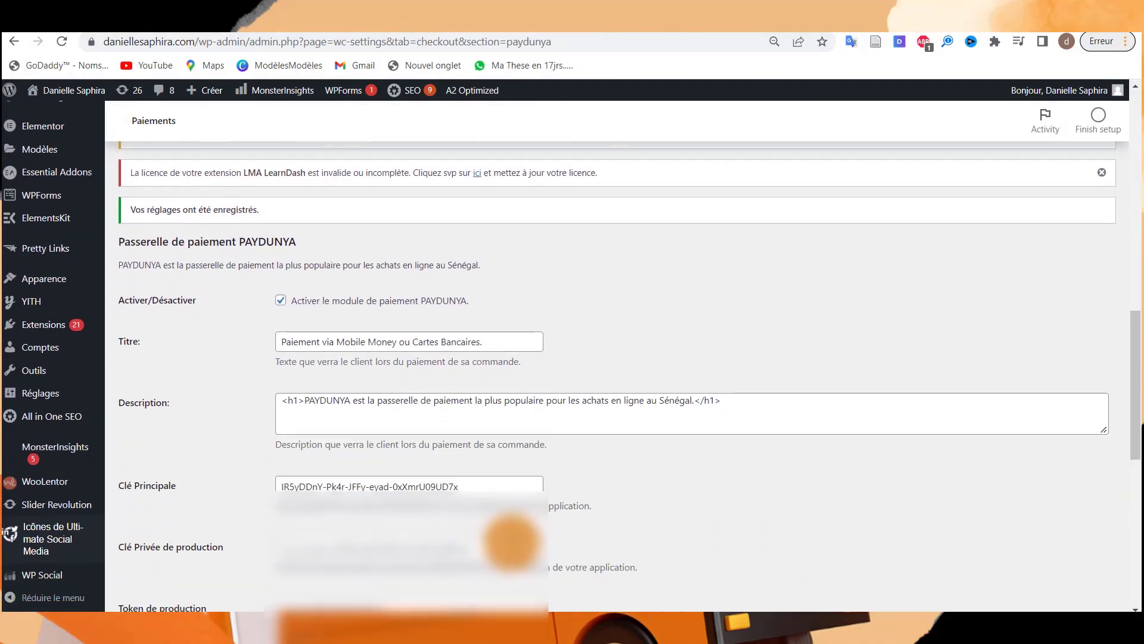
{"action": "scroll", "coordinate": [513, 527], "scroll_direction": "up", "scroll_amount": 8}
{"action": "scroll", "coordinate": [511, 524], "scroll_direction": "up", "scroll_amount": 6}
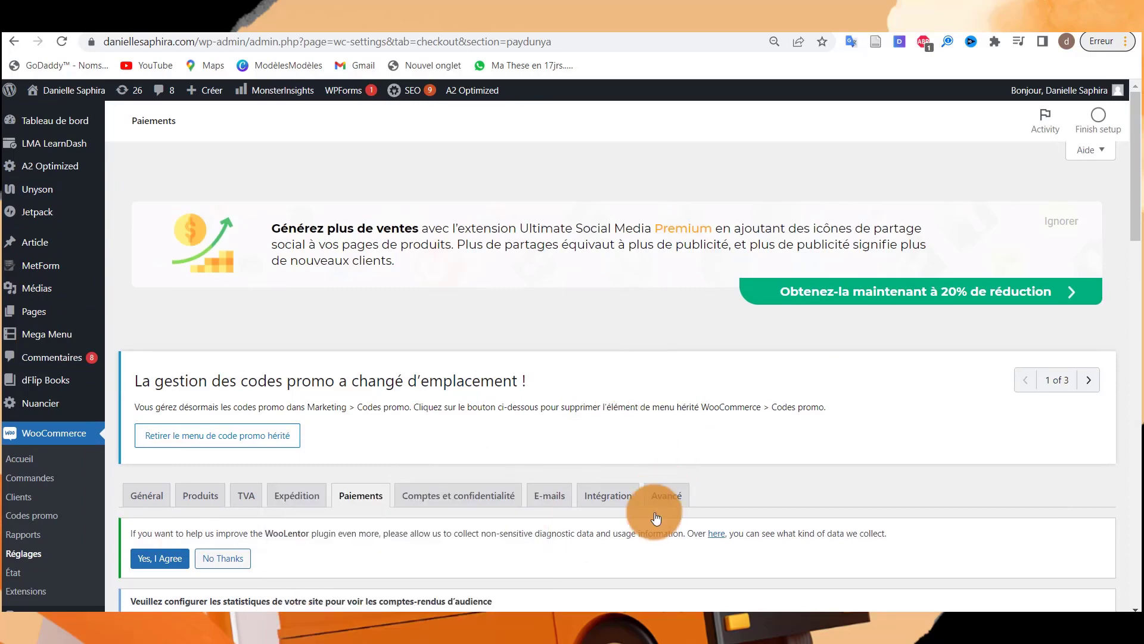
{"action": "left_click", "coordinate": [668, 496]}
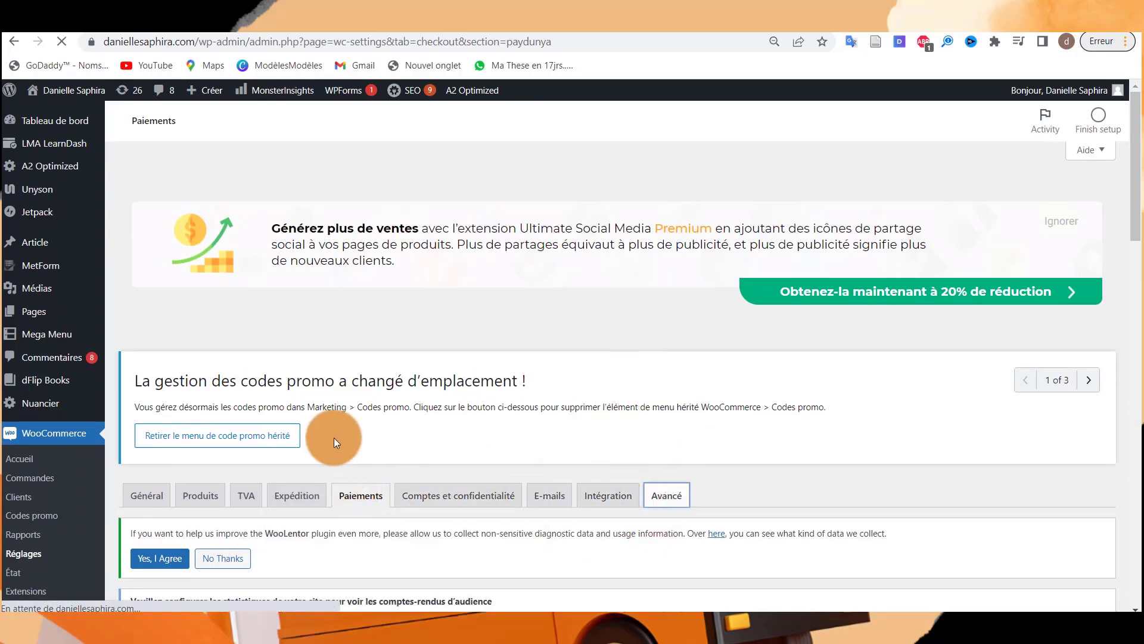
{"action": "scroll", "coordinate": [334, 437], "scroll_direction": "down", "scroll_amount": 5}
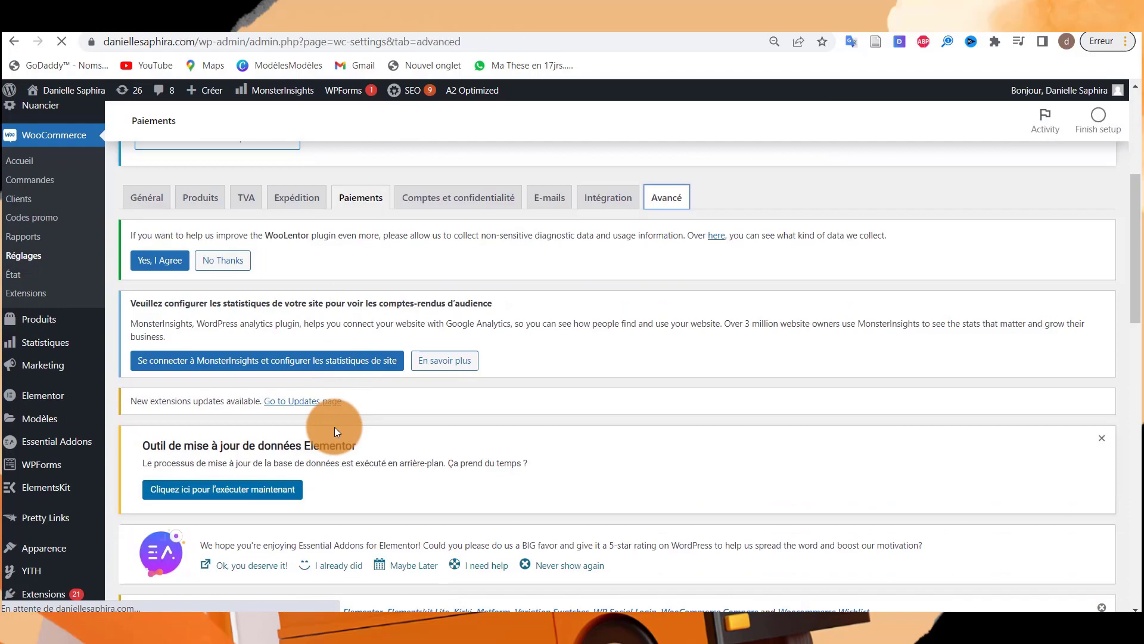
{"action": "scroll", "coordinate": [334, 426], "scroll_direction": "down", "scroll_amount": 6}
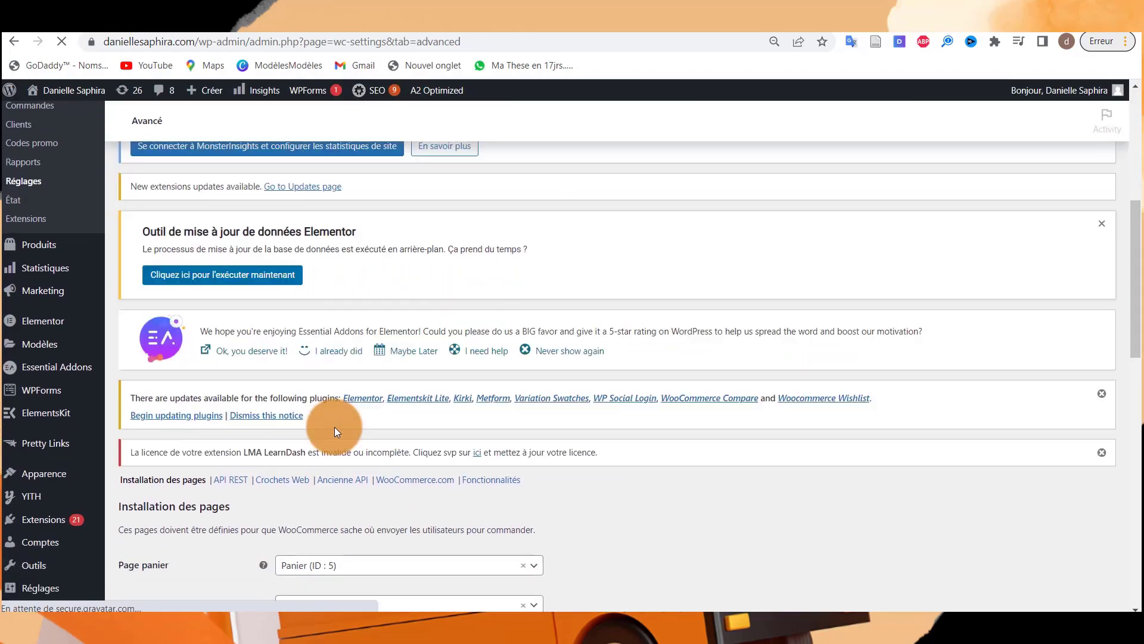
{"action": "scroll", "coordinate": [232, 484], "scroll_direction": "down", "scroll_amount": 3}
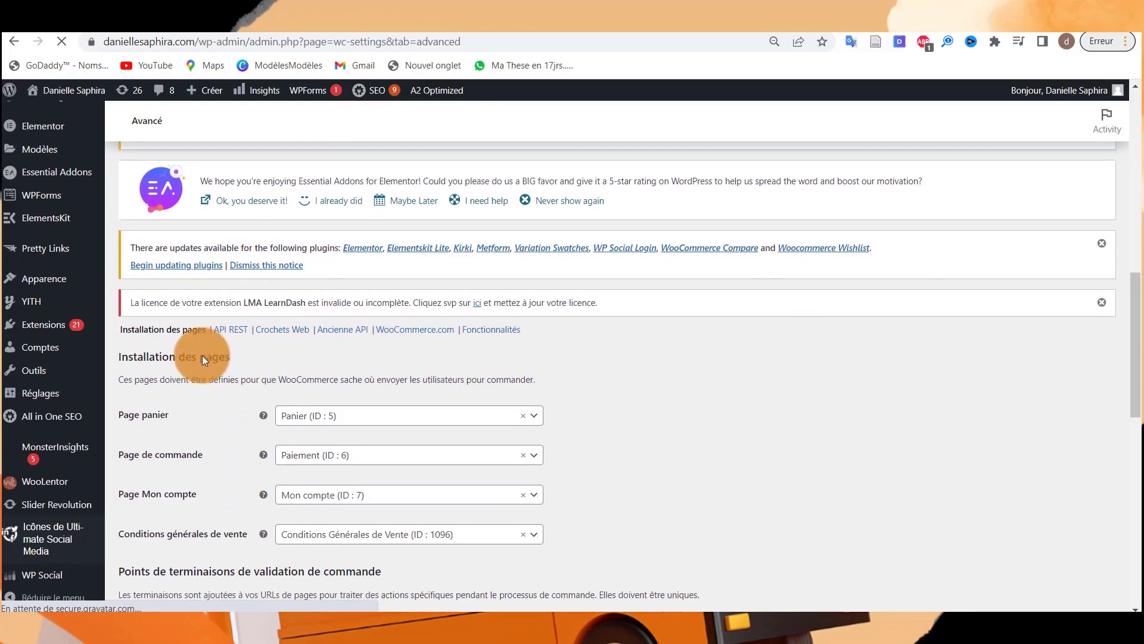
{"action": "left_click", "coordinate": [233, 331]}
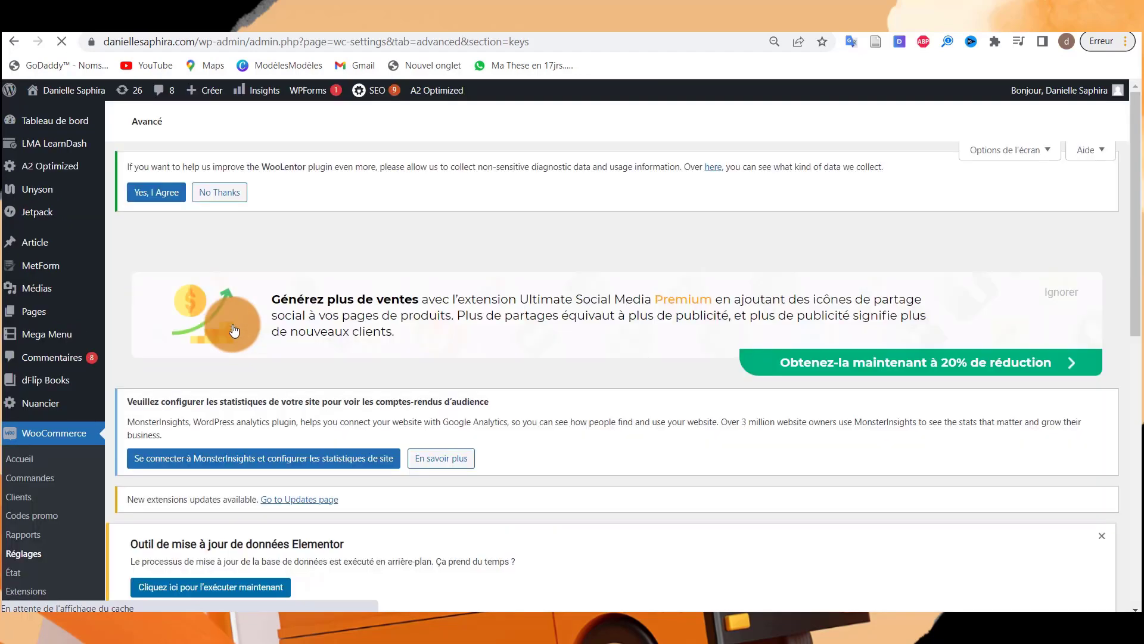
Step: Start a new REST API key with Ajouter une clé
{"action": "scroll", "coordinate": [234, 326], "scroll_direction": "down", "scroll_amount": 10}
{"action": "scroll", "coordinate": [233, 326], "scroll_direction": "down", "scroll_amount": 3}
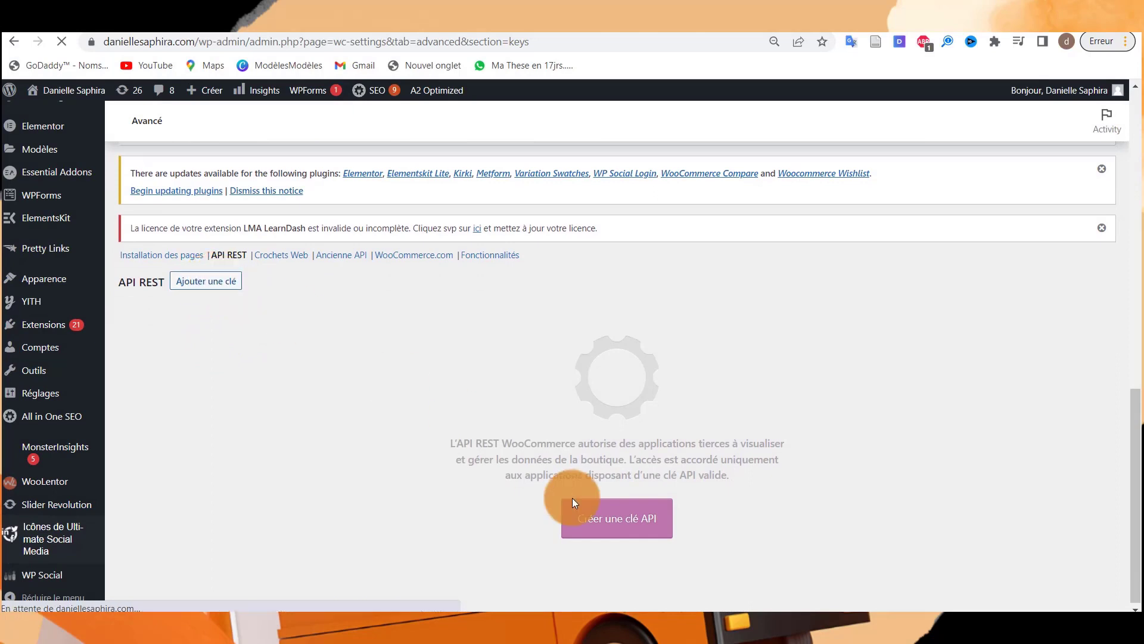
{"action": "left_click", "coordinate": [624, 522]}
{"action": "scroll", "coordinate": [623, 519], "scroll_direction": "down", "scroll_amount": 8}
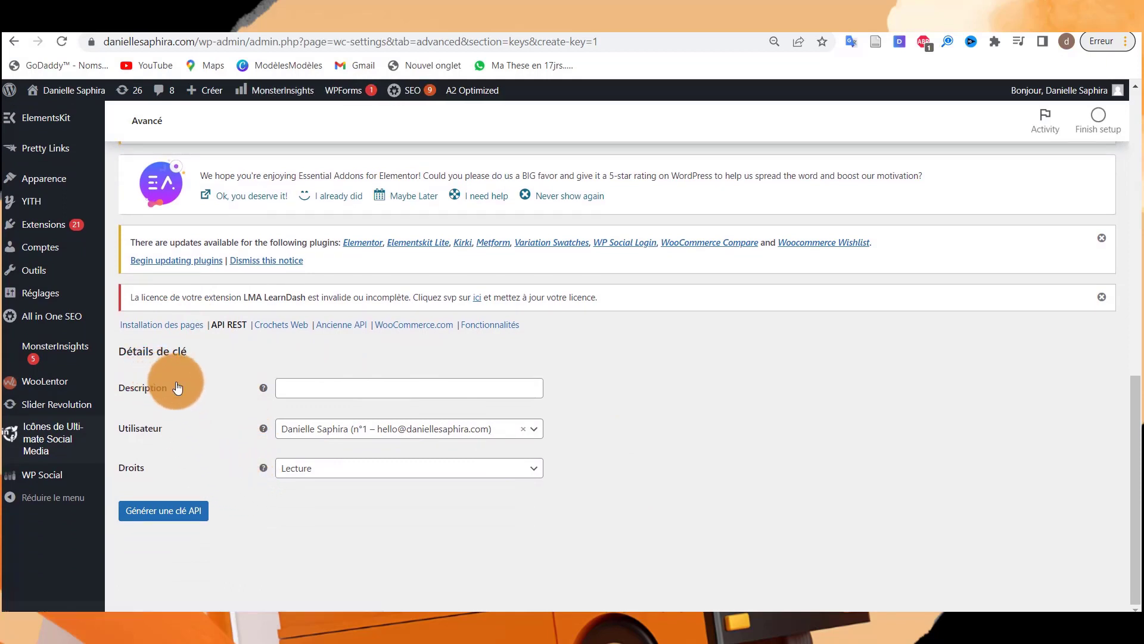
Step: Generate a new WooCommerce API key with read/write permissions
{"action": "left_click", "coordinate": [294, 389]}
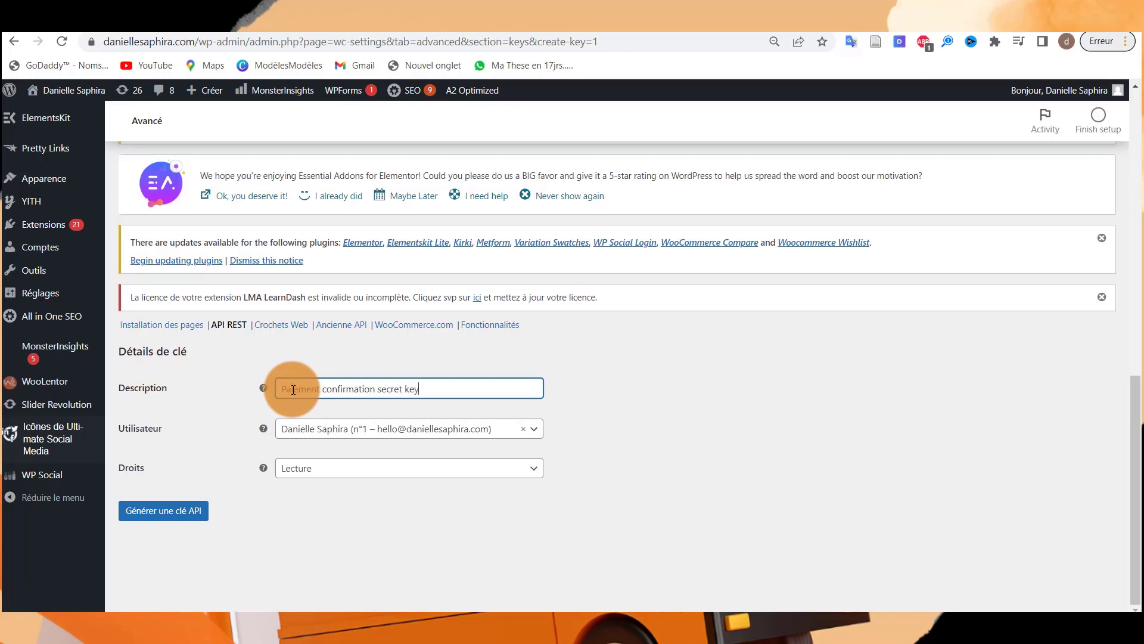
{"action": "left_click", "coordinate": [533, 482]}
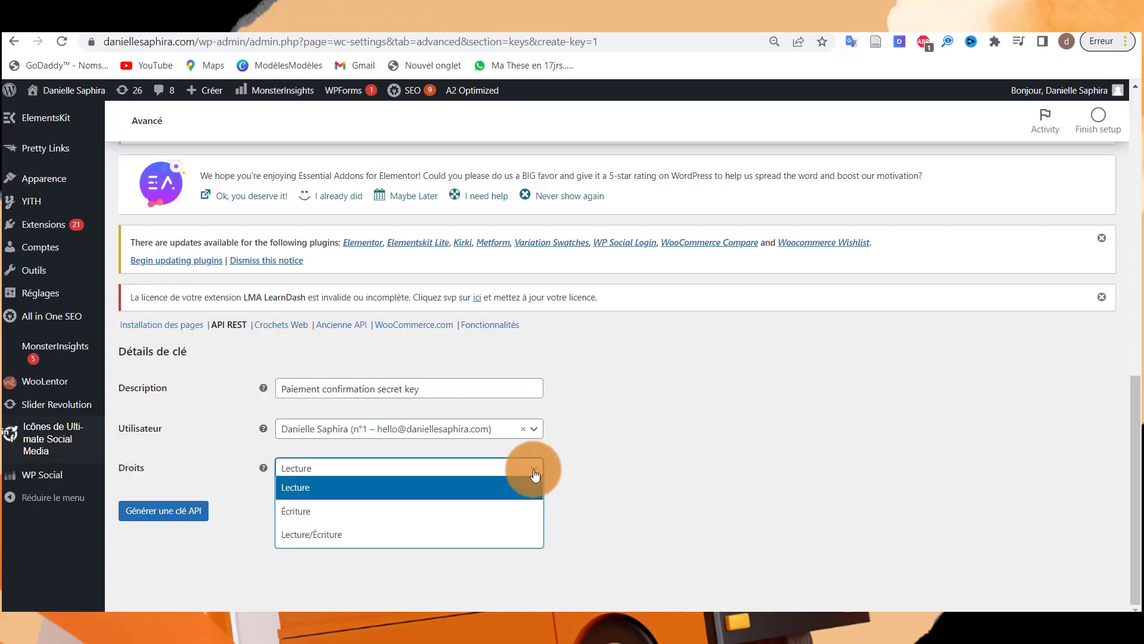
{"action": "left_click", "coordinate": [337, 538]}
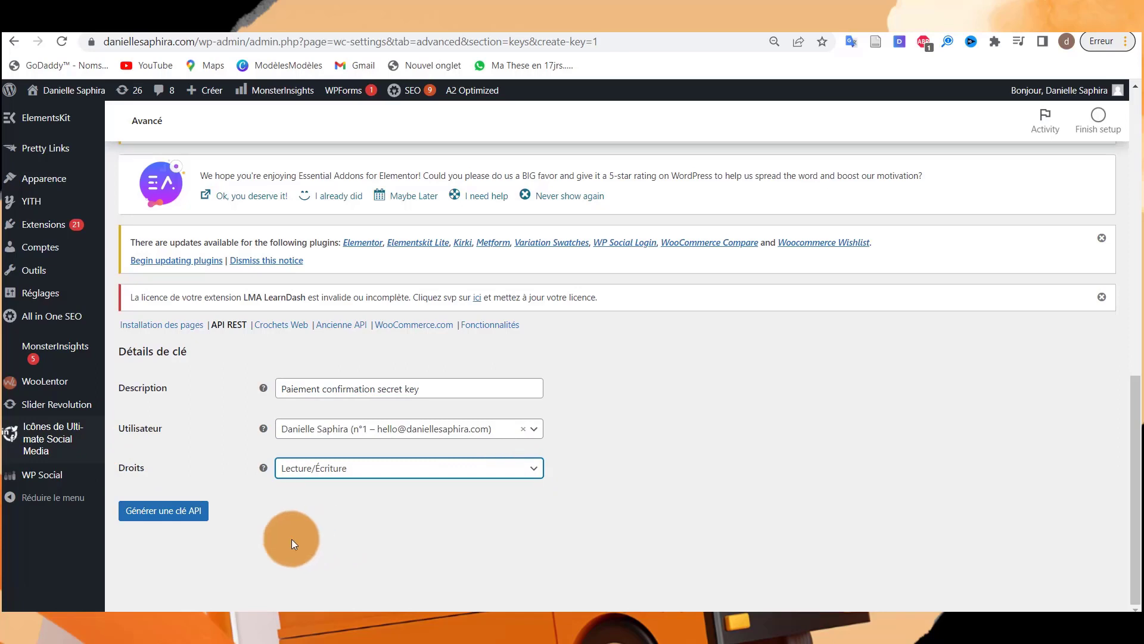
{"action": "left_click", "coordinate": [166, 510]}
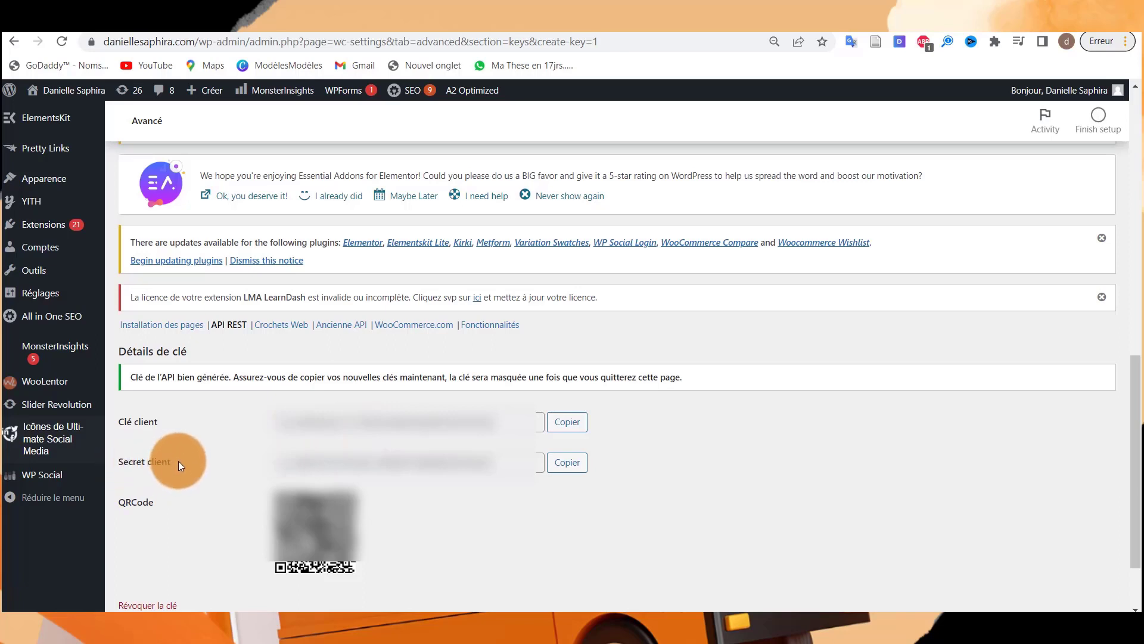
Step: Use the generated client secret as the webhook Secret and save the Paiement notif webhook
{"action": "left_click", "coordinate": [568, 462]}
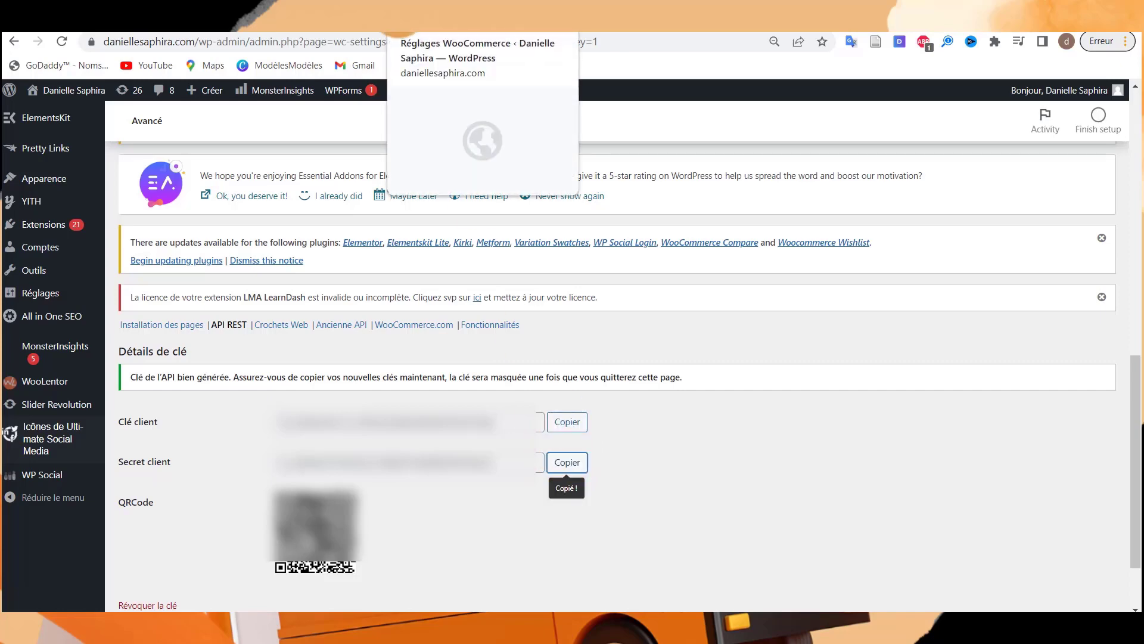
{"action": "left_click", "coordinate": [453, 23]}
{"action": "left_click", "coordinate": [285, 404]}
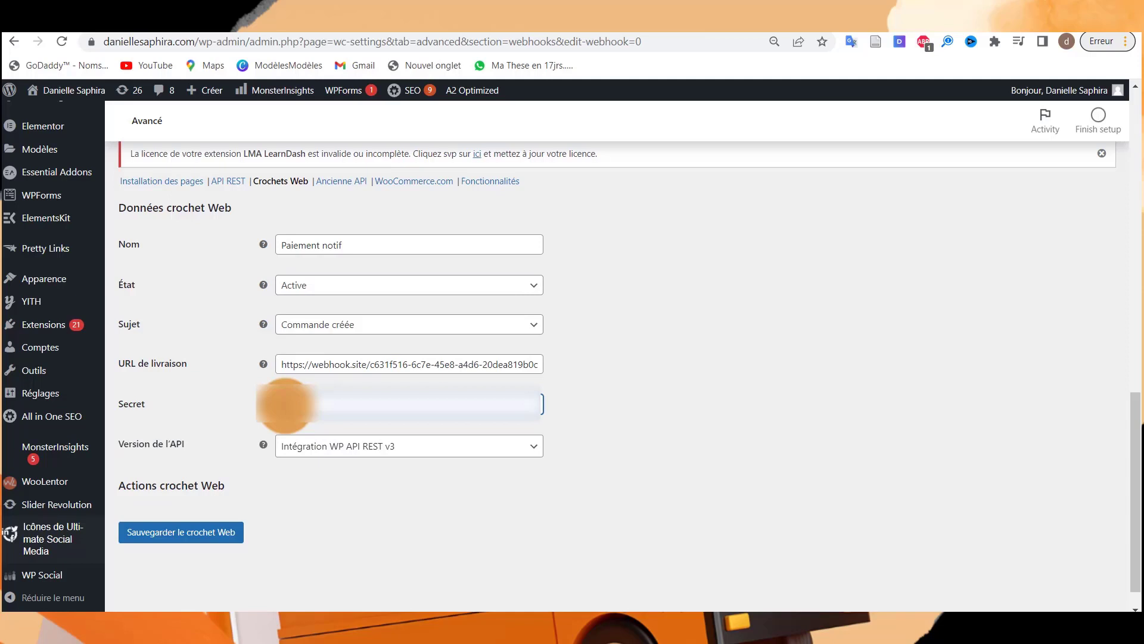
{"action": "key", "text": "ctrl+v"}
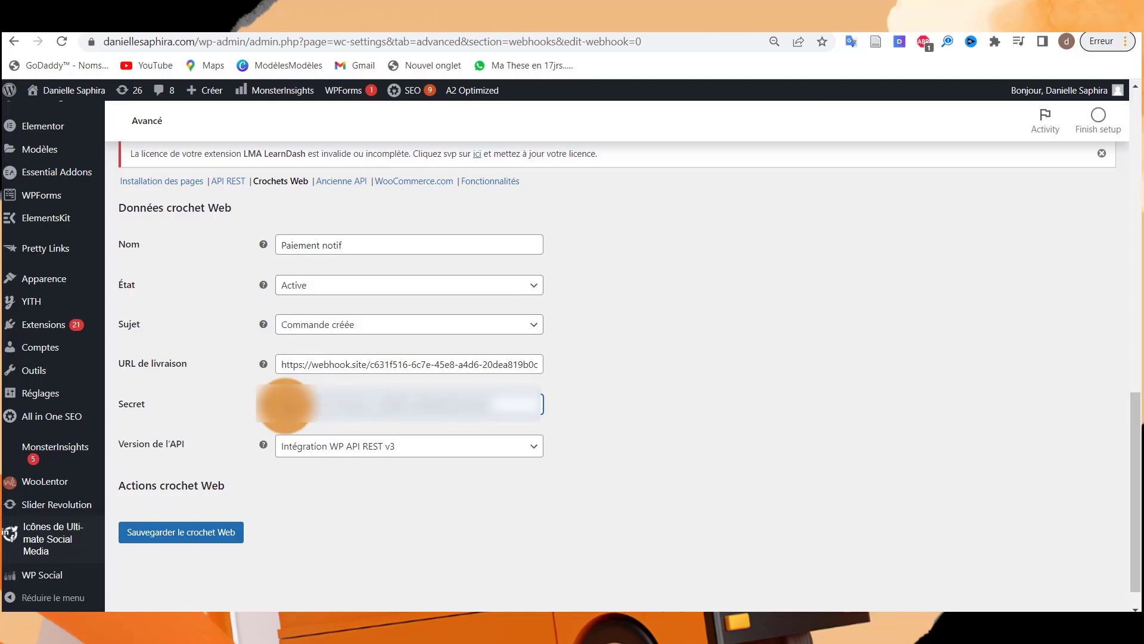
{"action": "key", "text": "Return"}
{"action": "scroll", "coordinate": [584, 416], "scroll_direction": "up", "scroll_amount": 8}
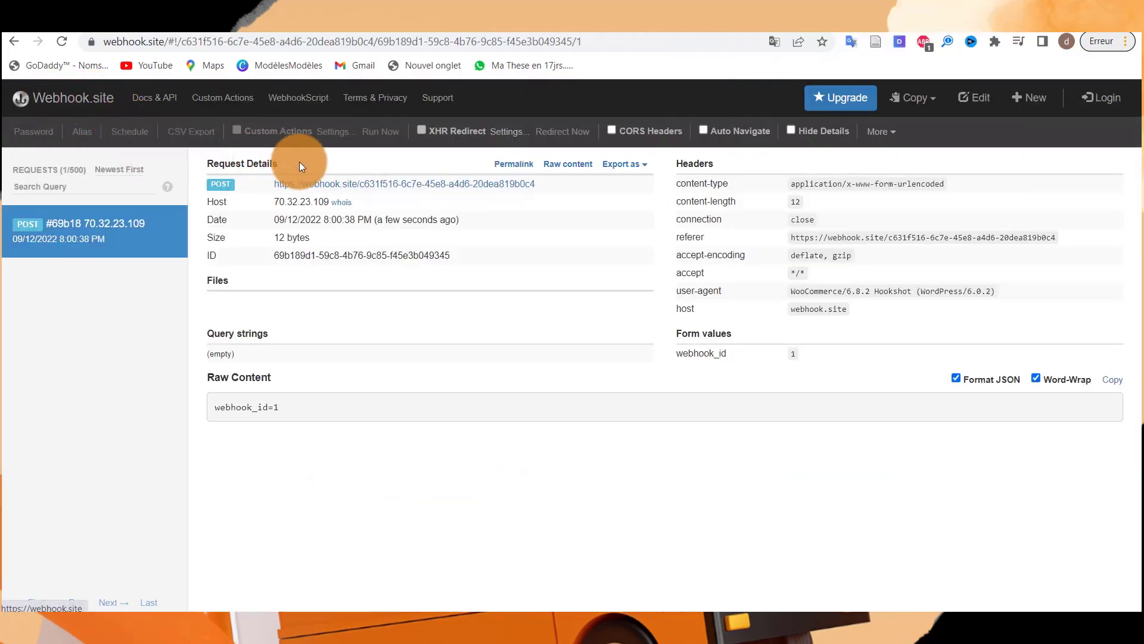
Step: Open the Webhook.site request URL directly and select it in the address bar
{"action": "left_click", "coordinate": [532, 188]}
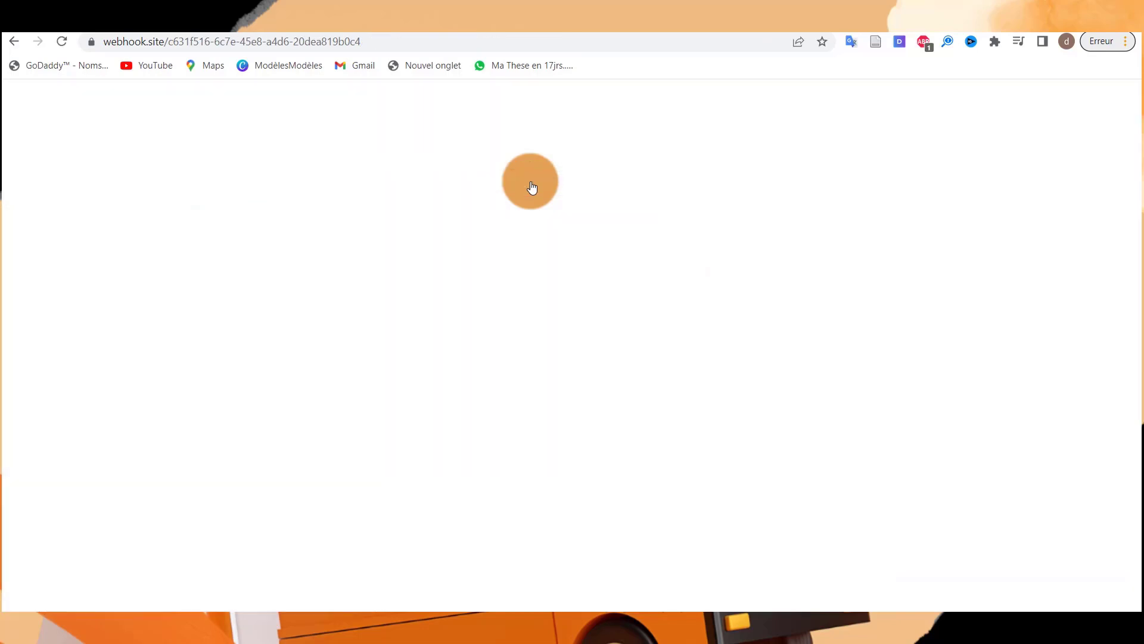
{"action": "left_click", "coordinate": [369, 45]}
{"action": "key", "text": "ctrl+c"}
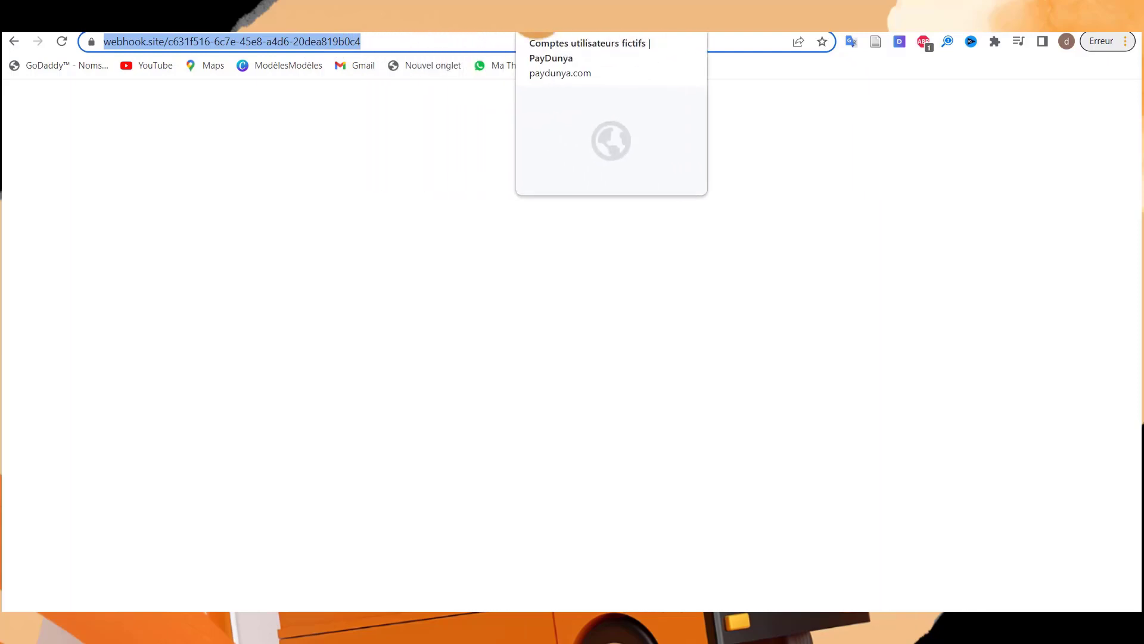
Step: Paste the Webhook.site URL into PayDunya's Endpoint IPN, set Activer to Oui, and apply
{"action": "left_click", "coordinate": [573, 18]}
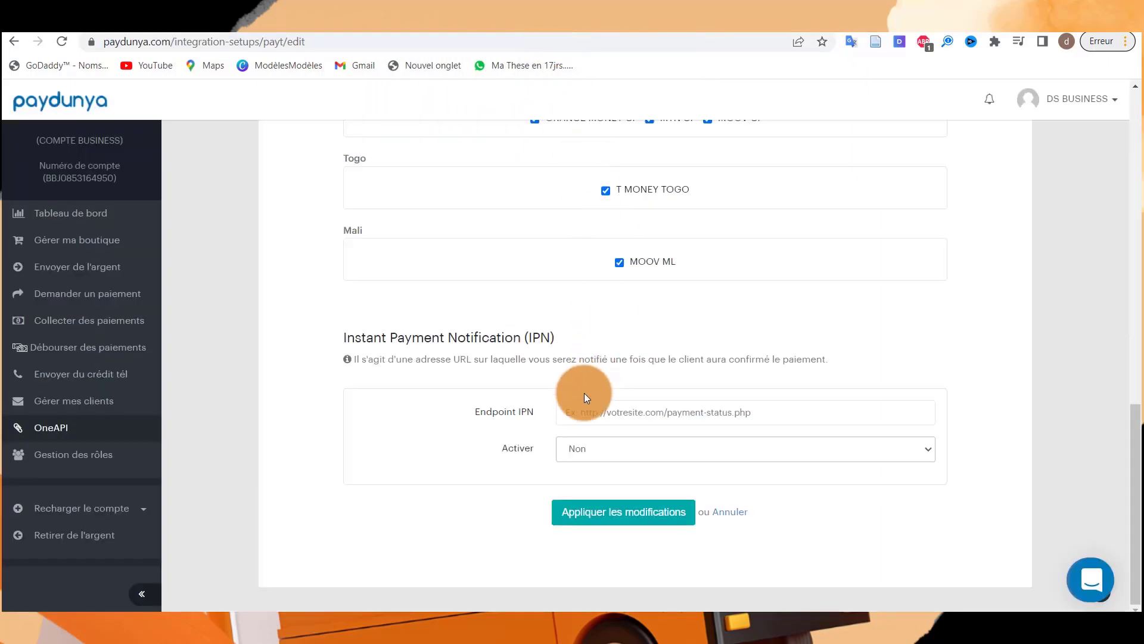
{"action": "left_click", "coordinate": [582, 412]}
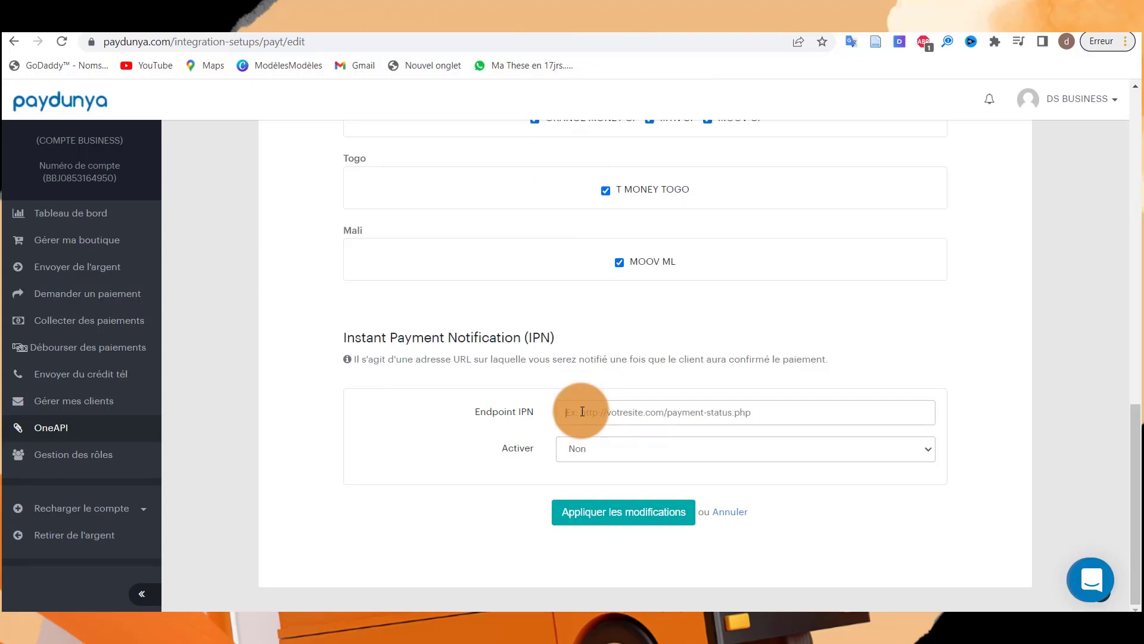
{"action": "key", "text": "ctrl+v"}
{"action": "left_click", "coordinate": [835, 450]}
{"action": "left_click", "coordinate": [635, 477]}
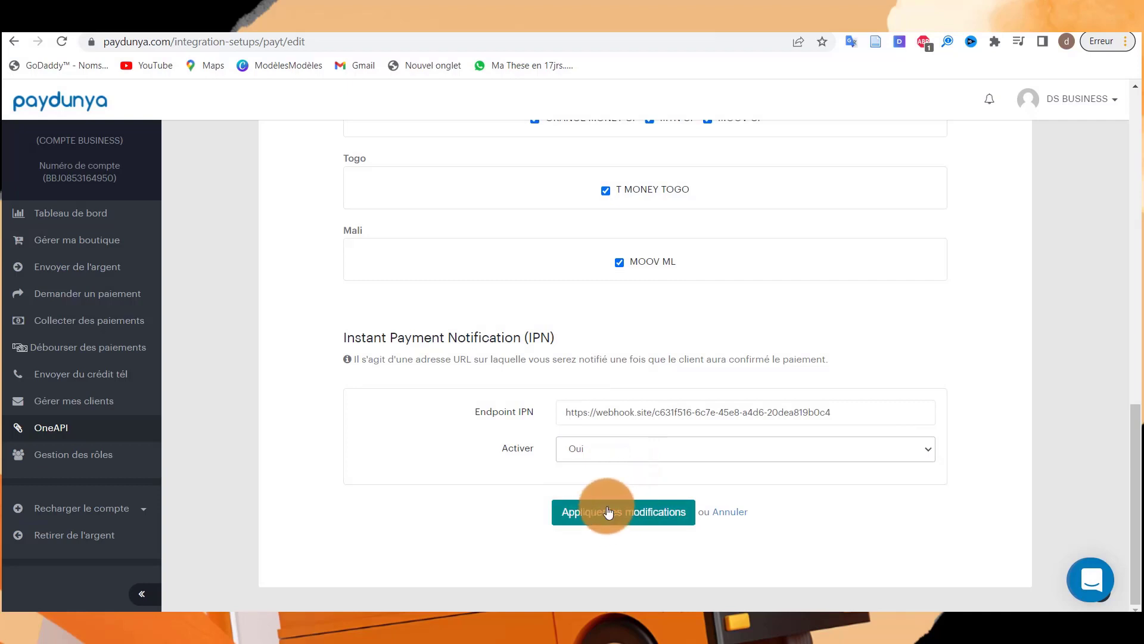
{"action": "left_click", "coordinate": [635, 514]}
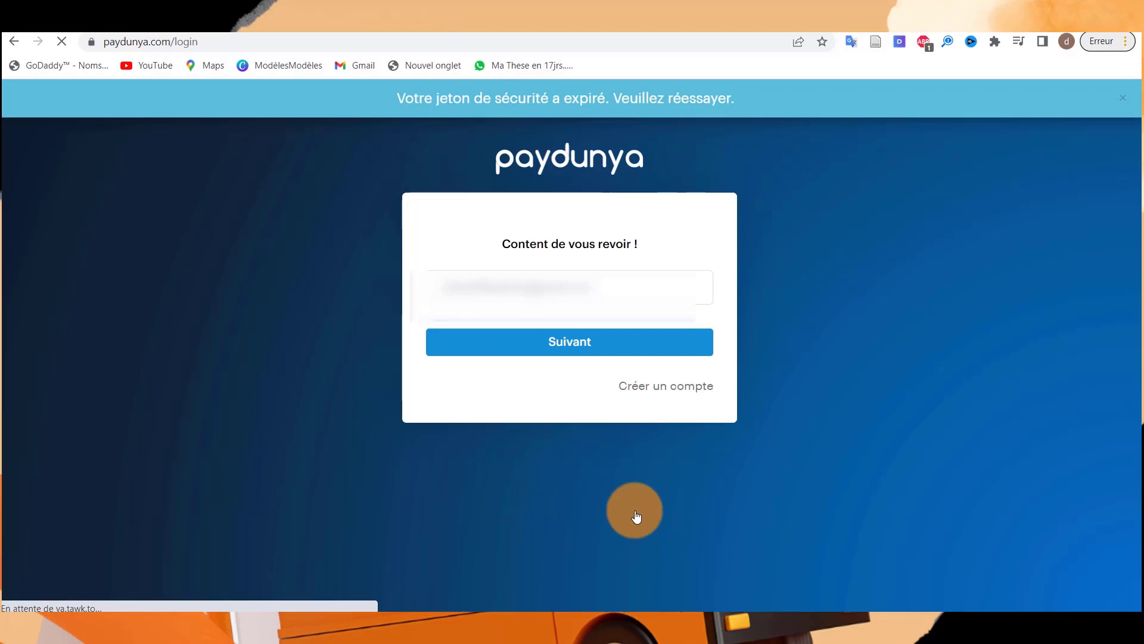
Step: Sign back into PayDunya with the account email and password
{"action": "left_click", "coordinate": [502, 342]}
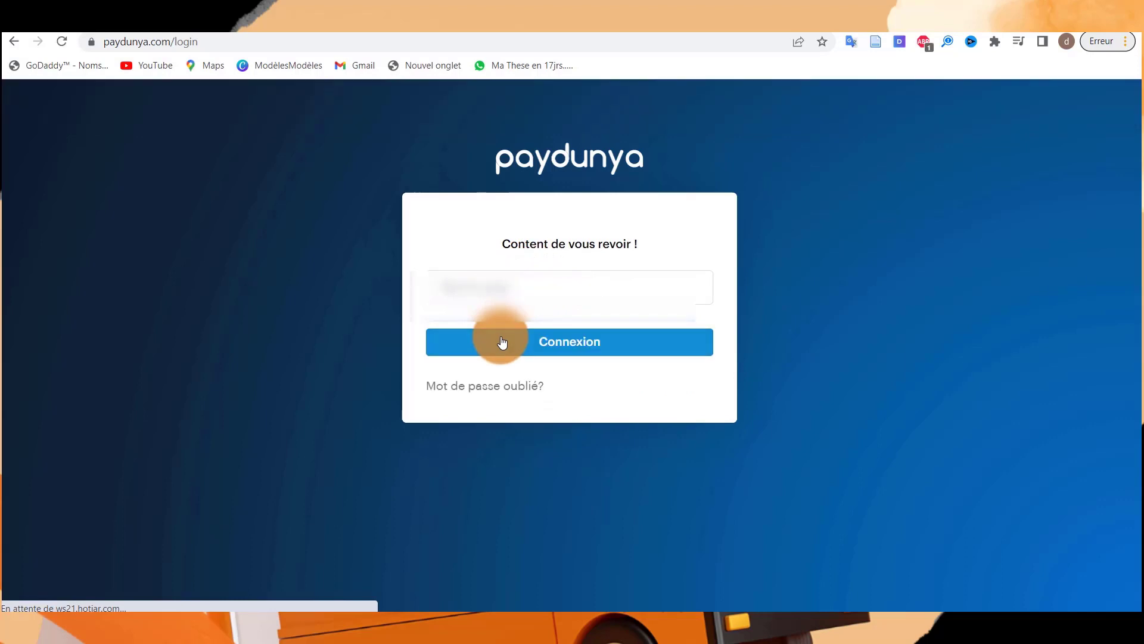
{"action": "left_click", "coordinate": [474, 291]}
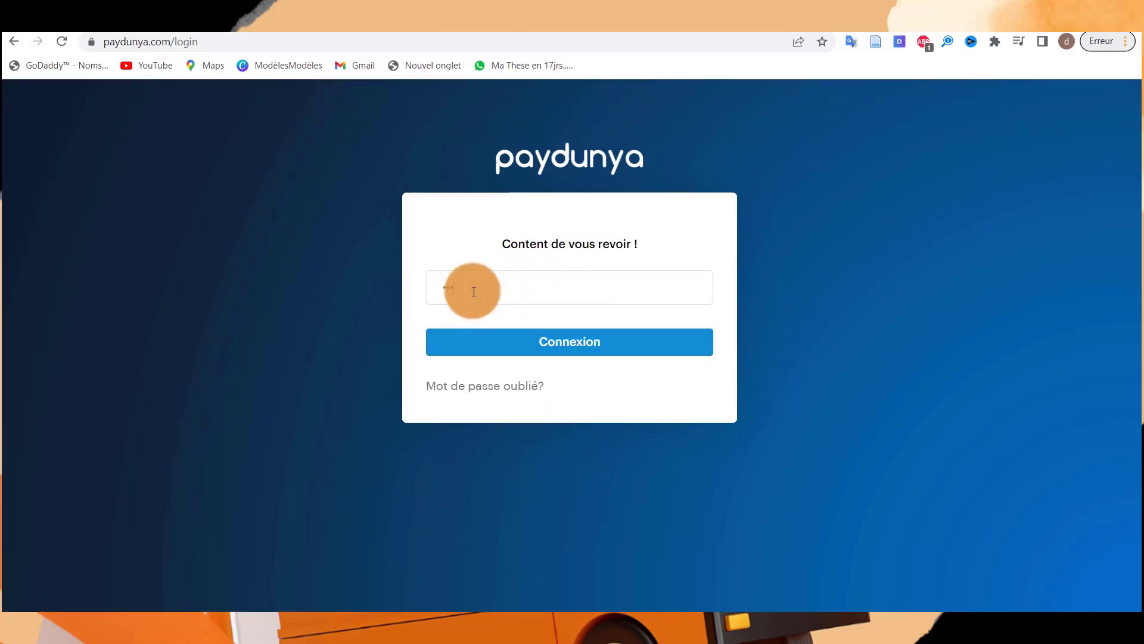
{"action": "type", "text": "•••••"}
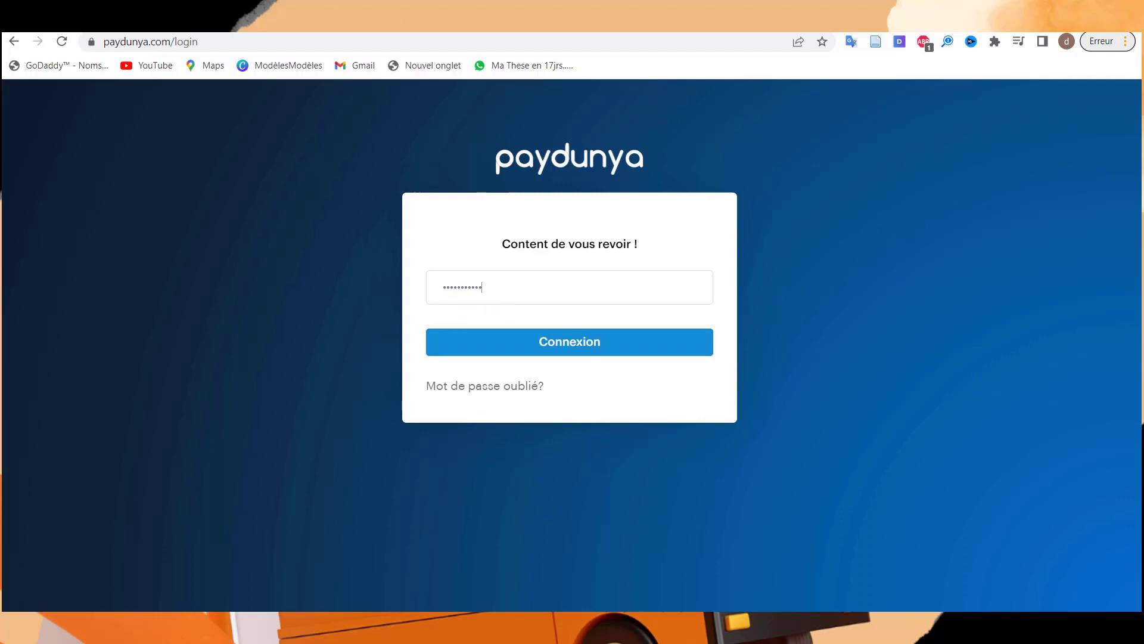
{"action": "left_click", "coordinate": [681, 346]}
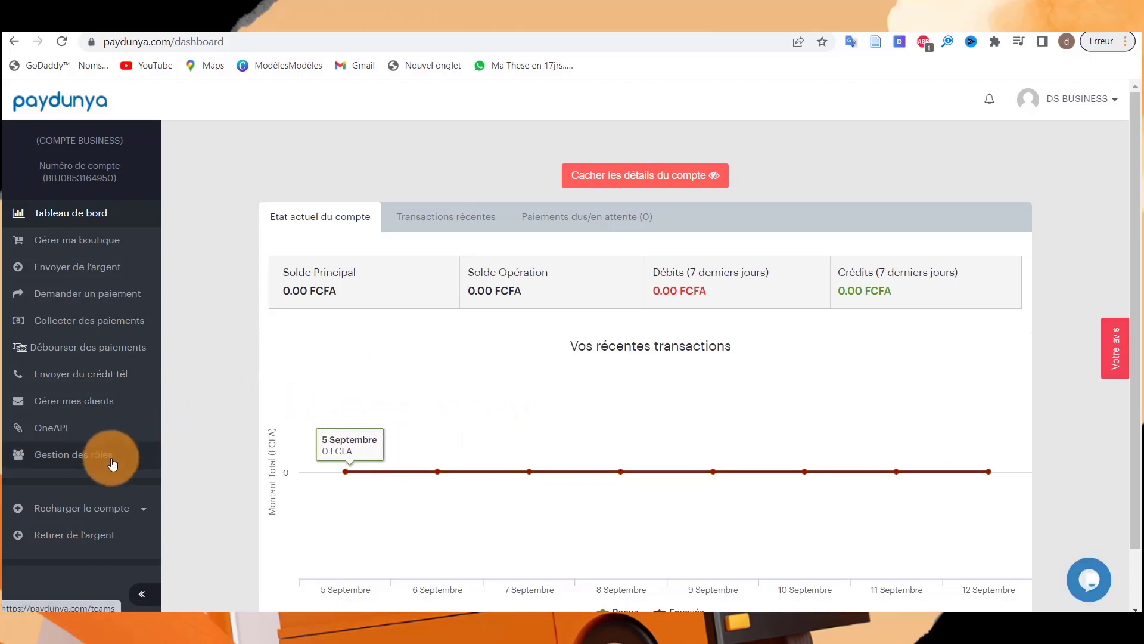
Step: Open the PayT application's configuration for editing under OneAPI details
{"action": "left_click", "coordinate": [61, 428]}
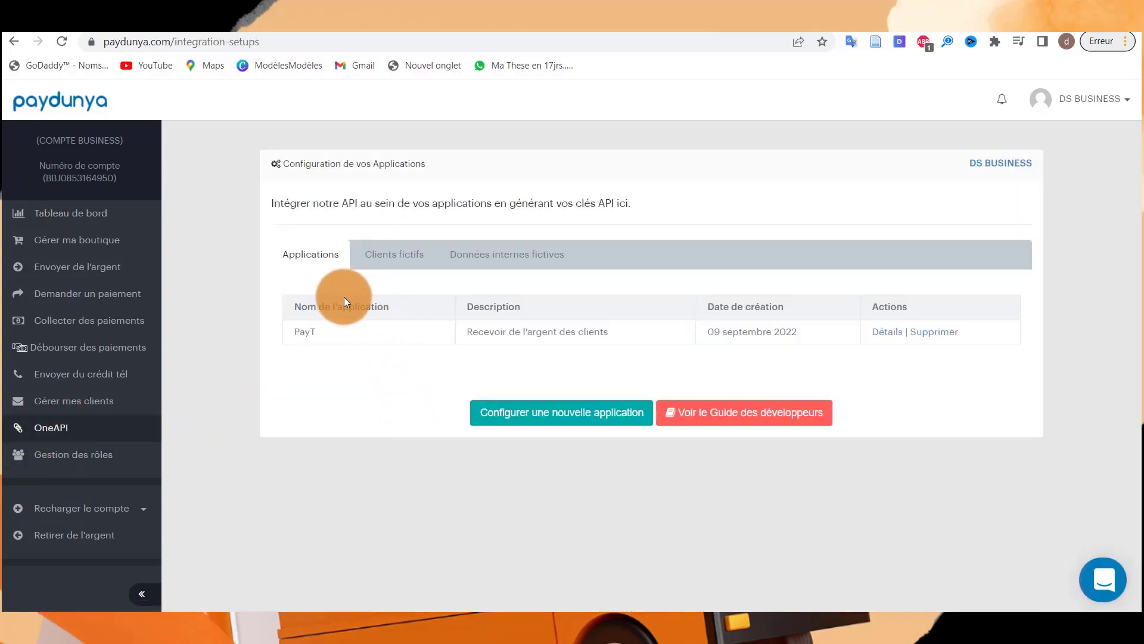
{"action": "left_click", "coordinate": [888, 331]}
{"action": "scroll", "coordinate": [632, 417], "scroll_direction": "down", "scroll_amount": 15}
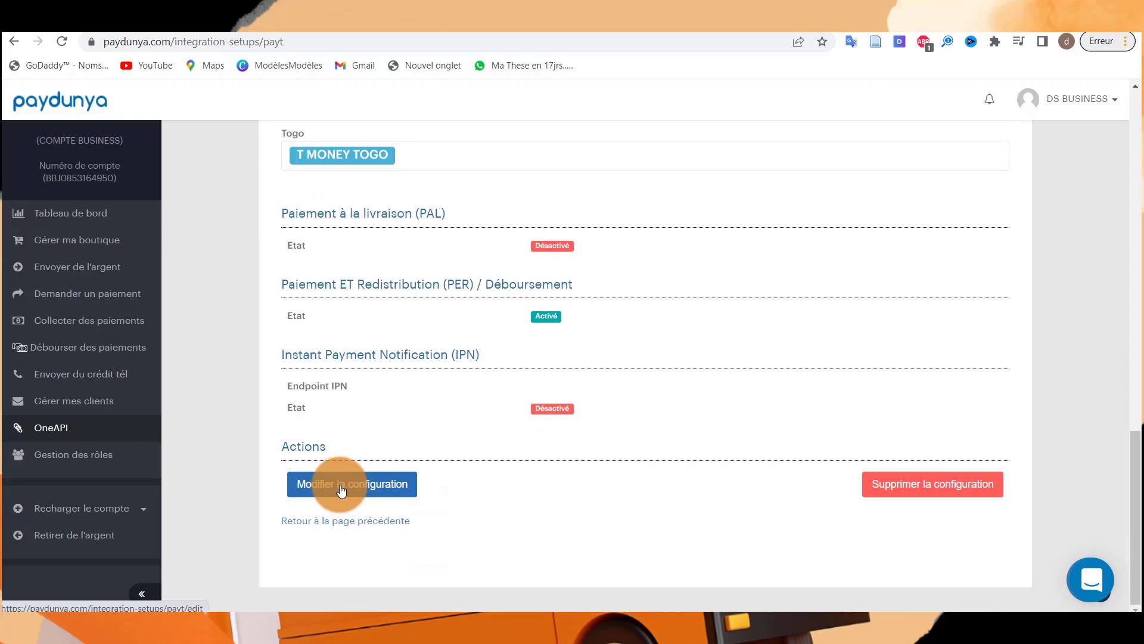
{"action": "left_click", "coordinate": [341, 486]}
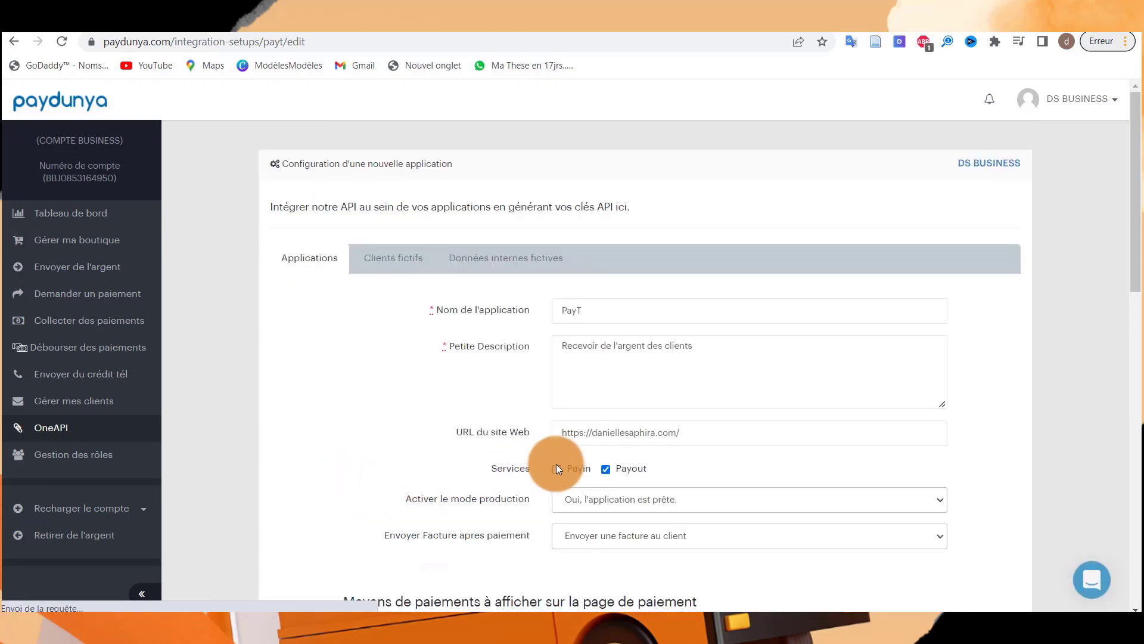
{"action": "scroll", "coordinate": [555, 464], "scroll_direction": "down", "scroll_amount": 3}
{"action": "scroll", "coordinate": [596, 391], "scroll_direction": "down", "scroll_amount": 10}
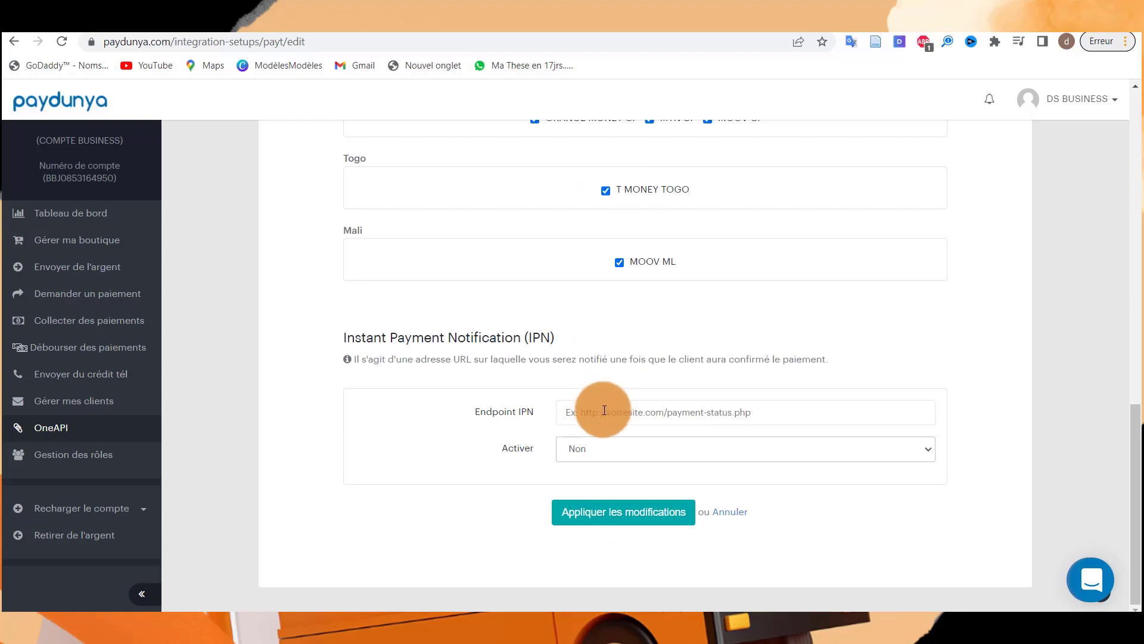
Step: Fill PayT's Endpoint IPN with the webhook.site URL, set Activer to Oui, and apply the changes
{"action": "left_click", "coordinate": [574, 413]}
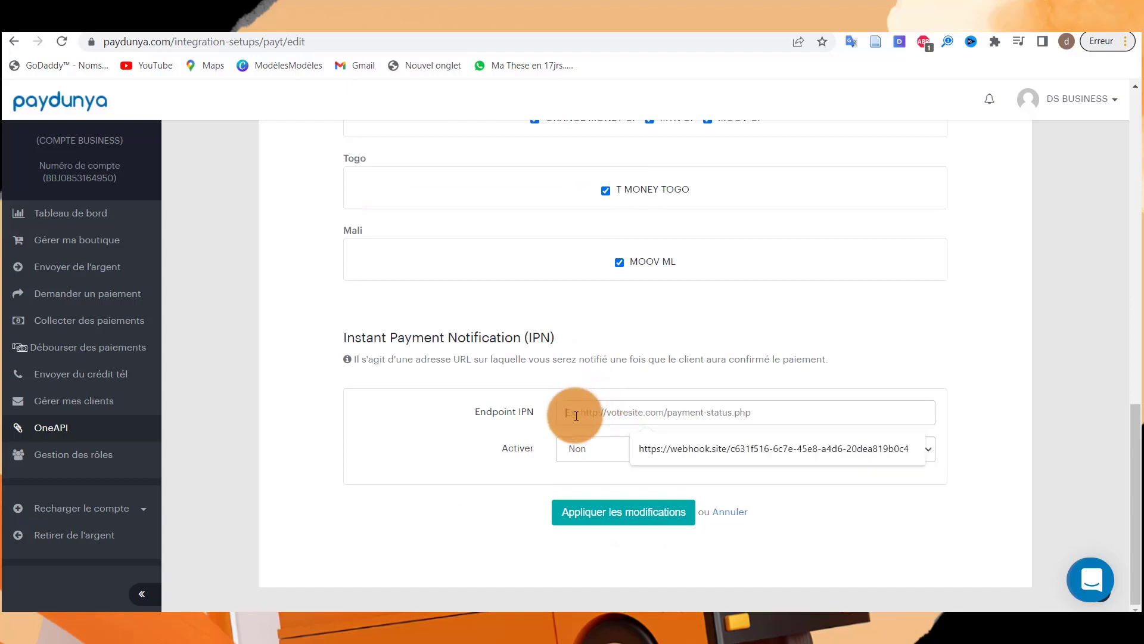
{"action": "left_click", "coordinate": [666, 449]}
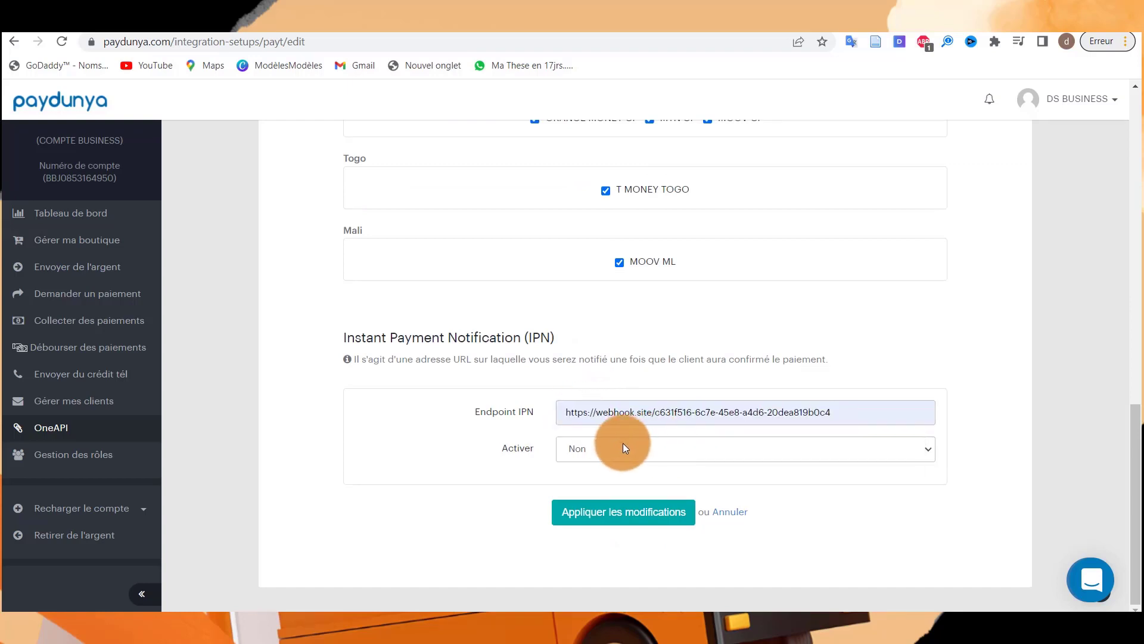
{"action": "left_click", "coordinate": [932, 454]}
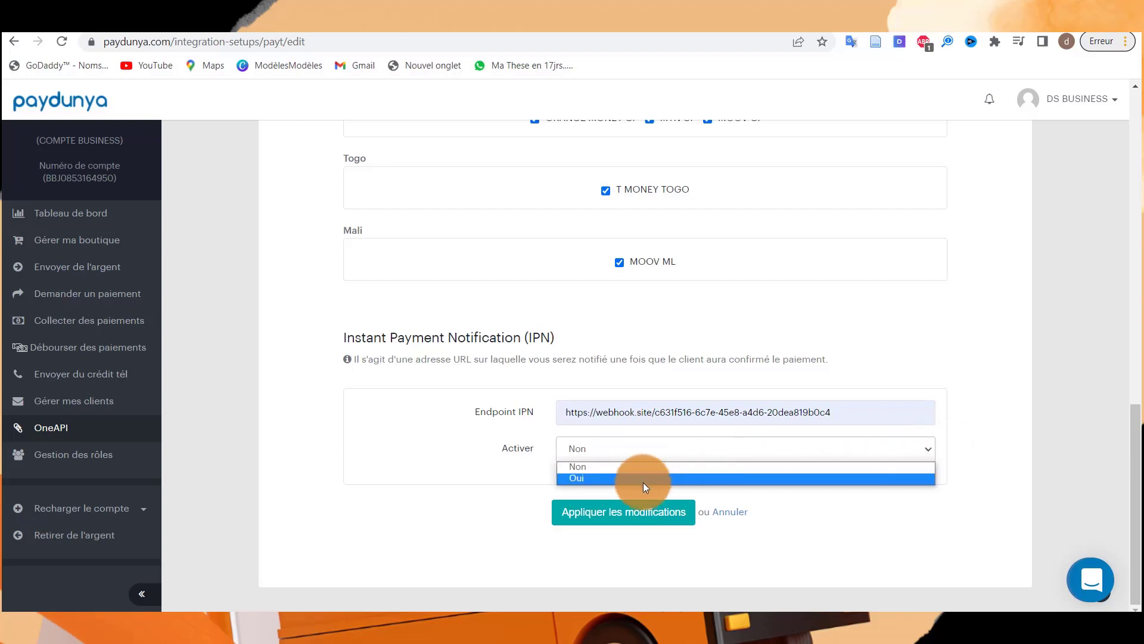
{"action": "left_click", "coordinate": [617, 482]}
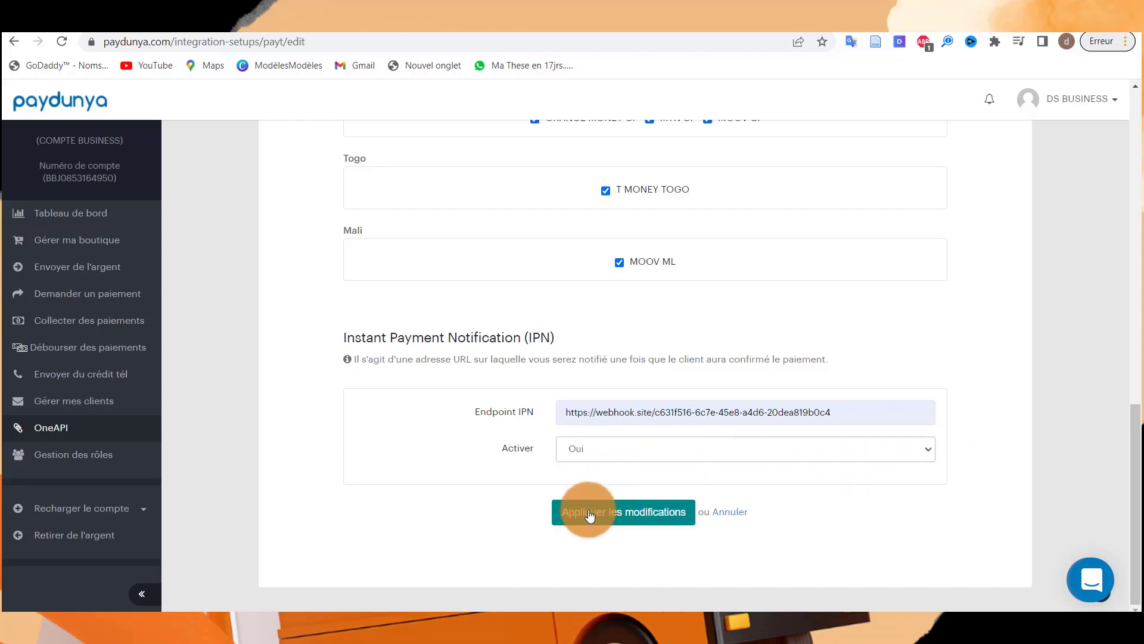
{"action": "left_click", "coordinate": [589, 514]}
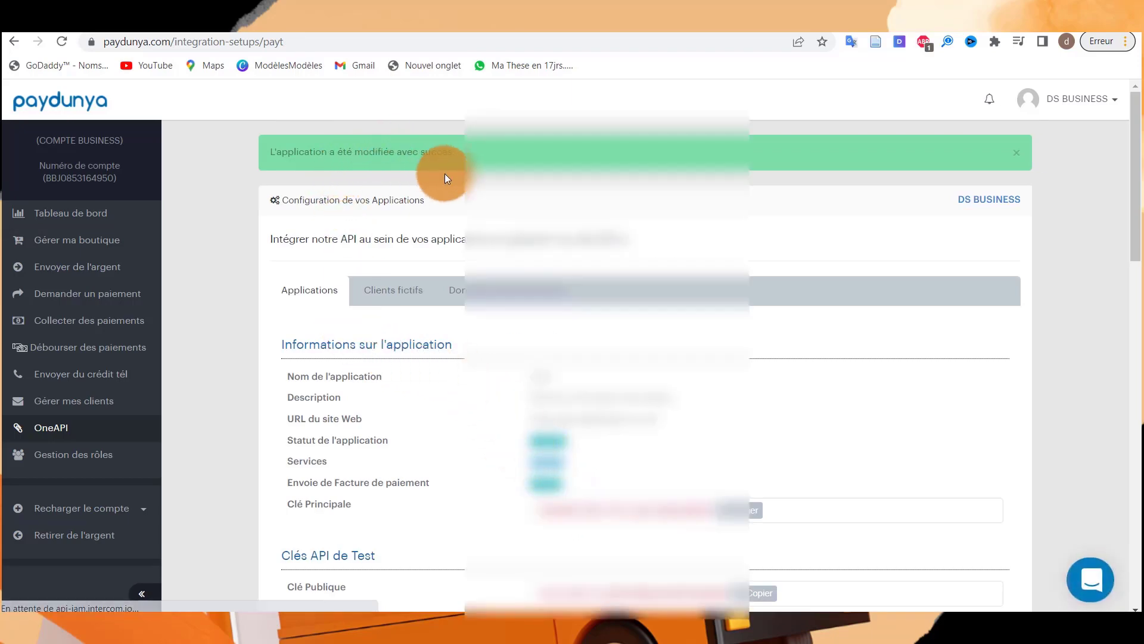
{"action": "scroll", "coordinate": [470, 438], "scroll_direction": "down", "scroll_amount": 1}
{"action": "scroll", "coordinate": [470, 439], "scroll_direction": "down", "scroll_amount": 15}
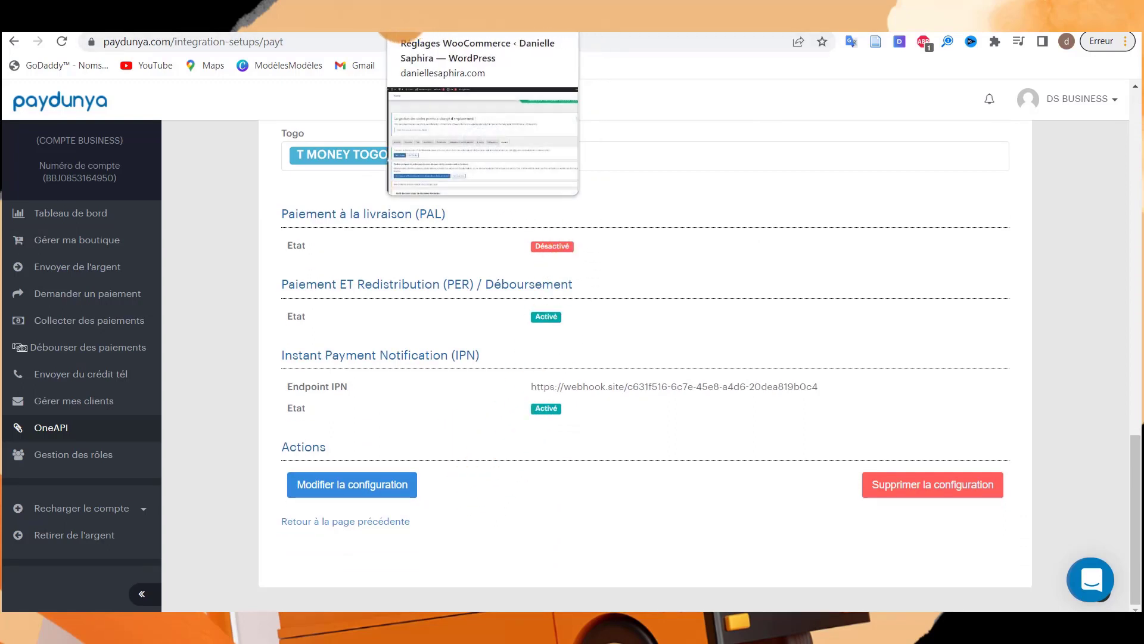
Step: Open Boutique's Gateau aux fruits category and reload it so Gâteau à l'ananas shows from CFA100.00
{"action": "left_click", "coordinate": [377, 15]}
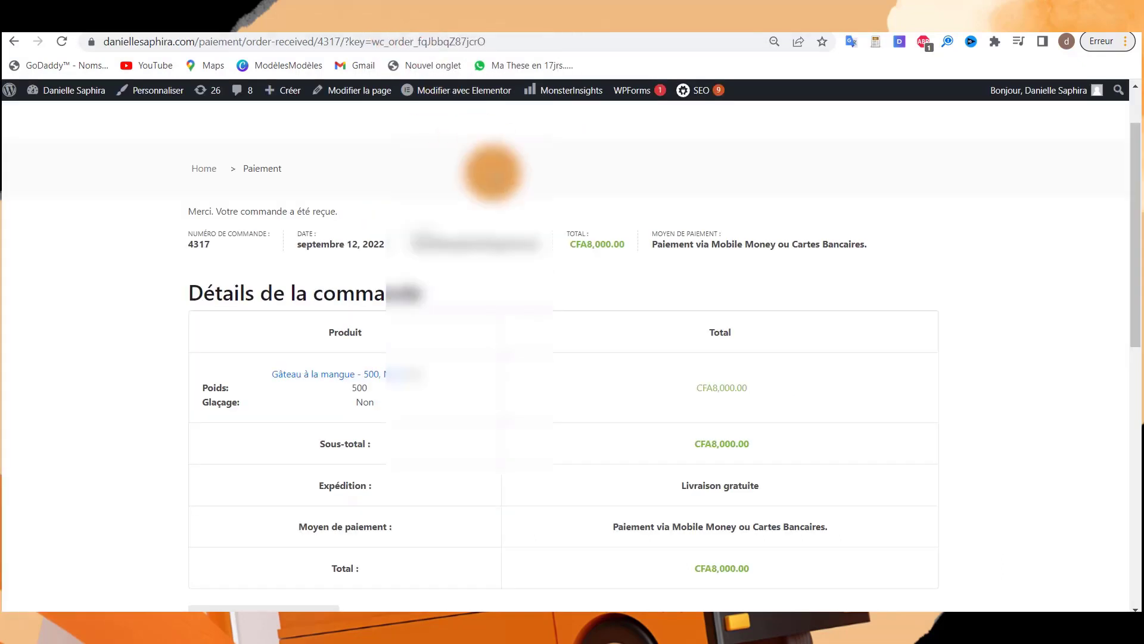
{"action": "scroll", "coordinate": [231, 188], "scroll_direction": "up", "scroll_amount": 2}
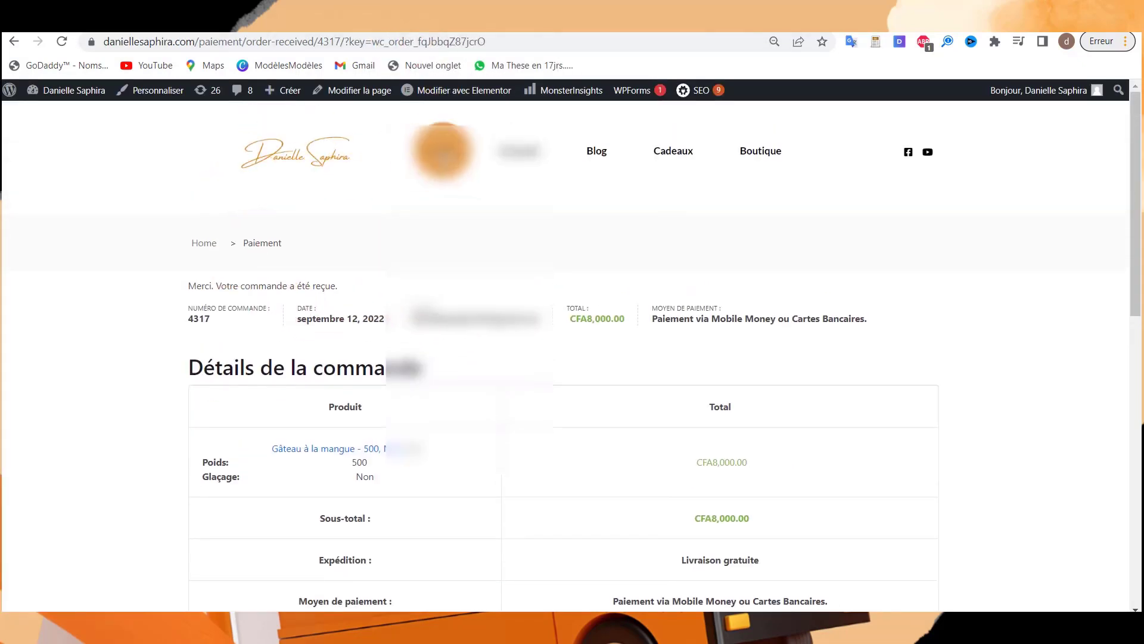
{"action": "left_click", "coordinate": [741, 156]}
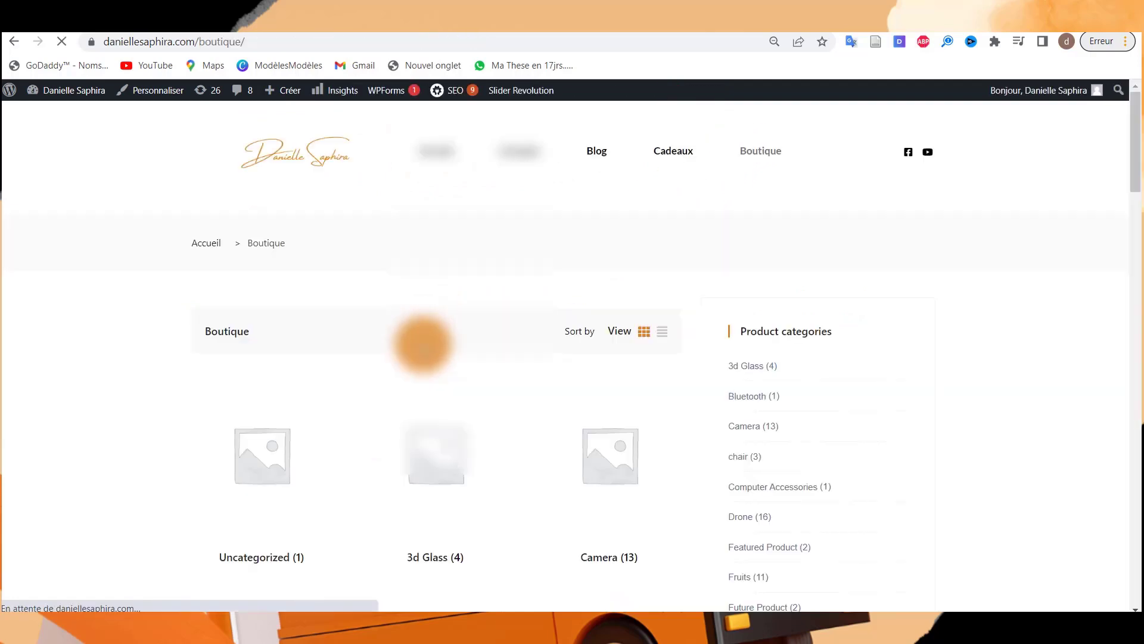
{"action": "scroll", "coordinate": [766, 380], "scroll_direction": "down", "scroll_amount": 5}
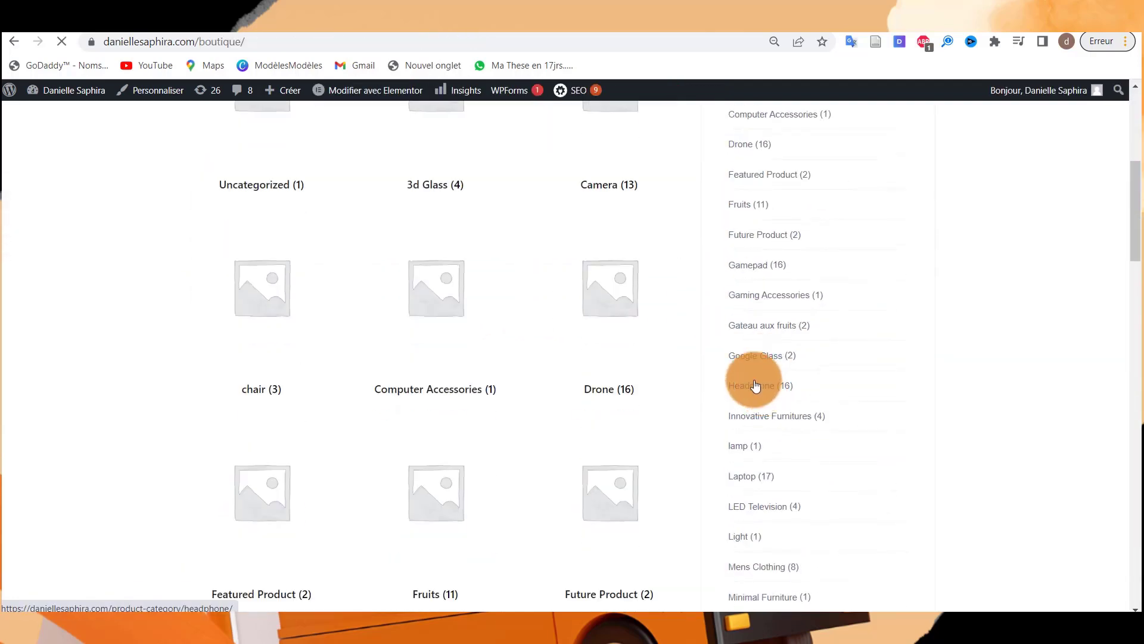
{"action": "left_click", "coordinate": [739, 328]}
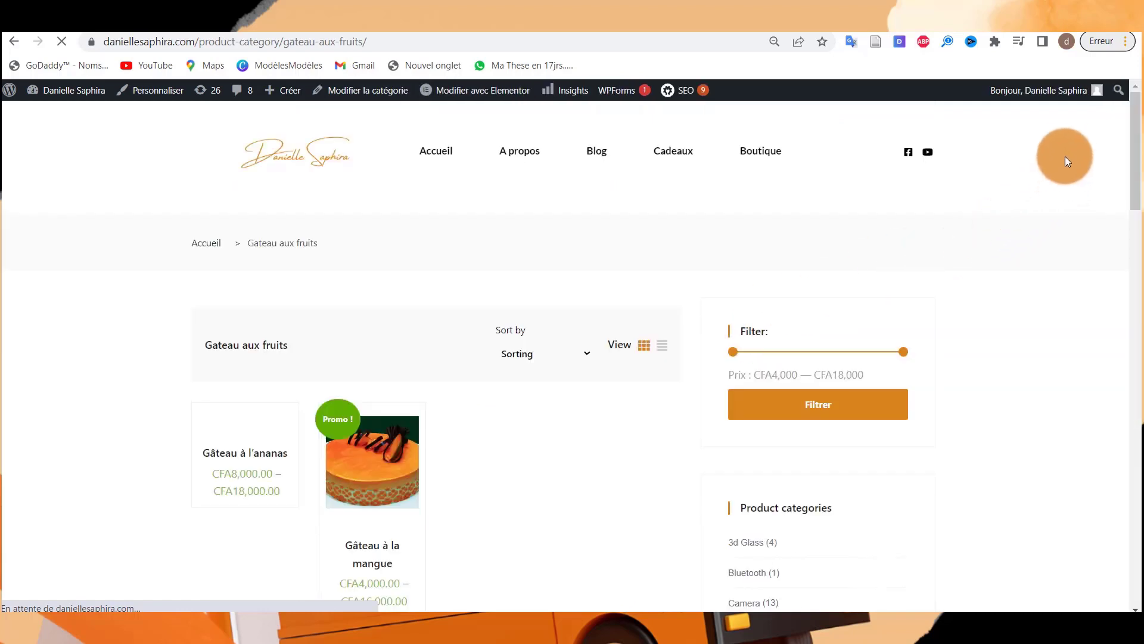
{"action": "mouse_move", "coordinate": [387, 468]}
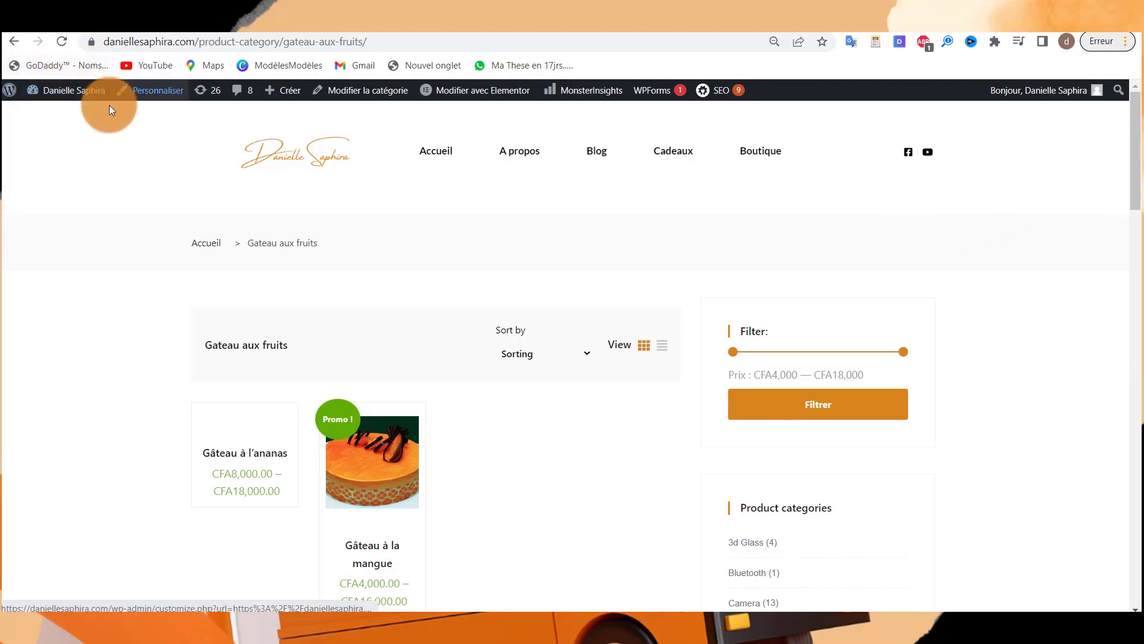
{"action": "left_click", "coordinate": [62, 43]}
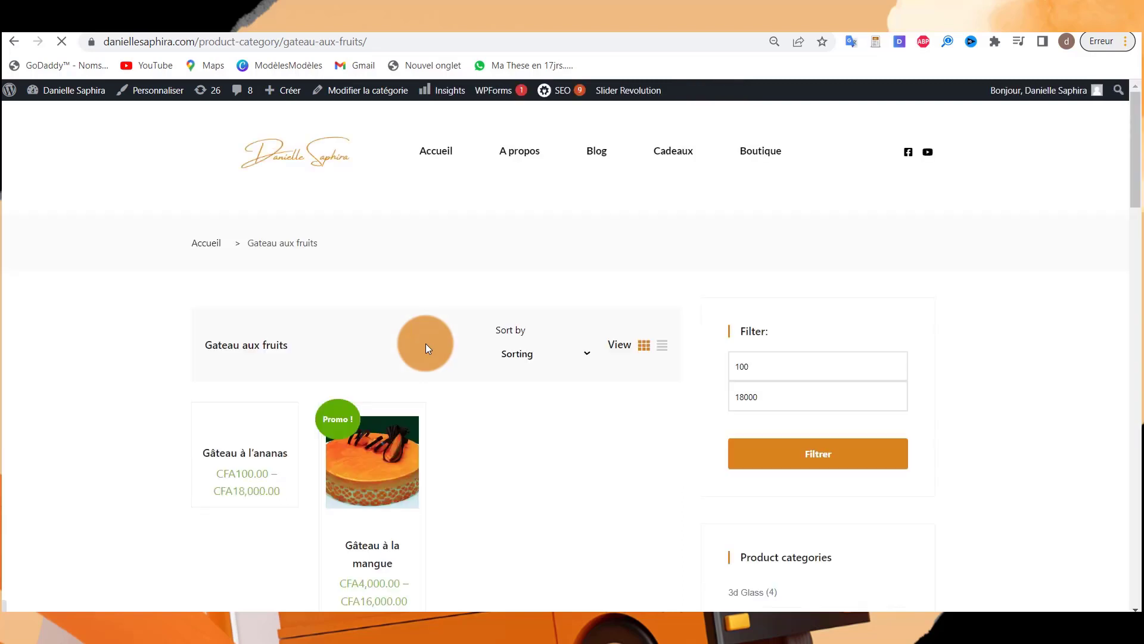
Step: Add one Gâteau à l'ananas, weight 1000 with no glaze, to the cart
{"action": "left_click", "coordinate": [238, 465]}
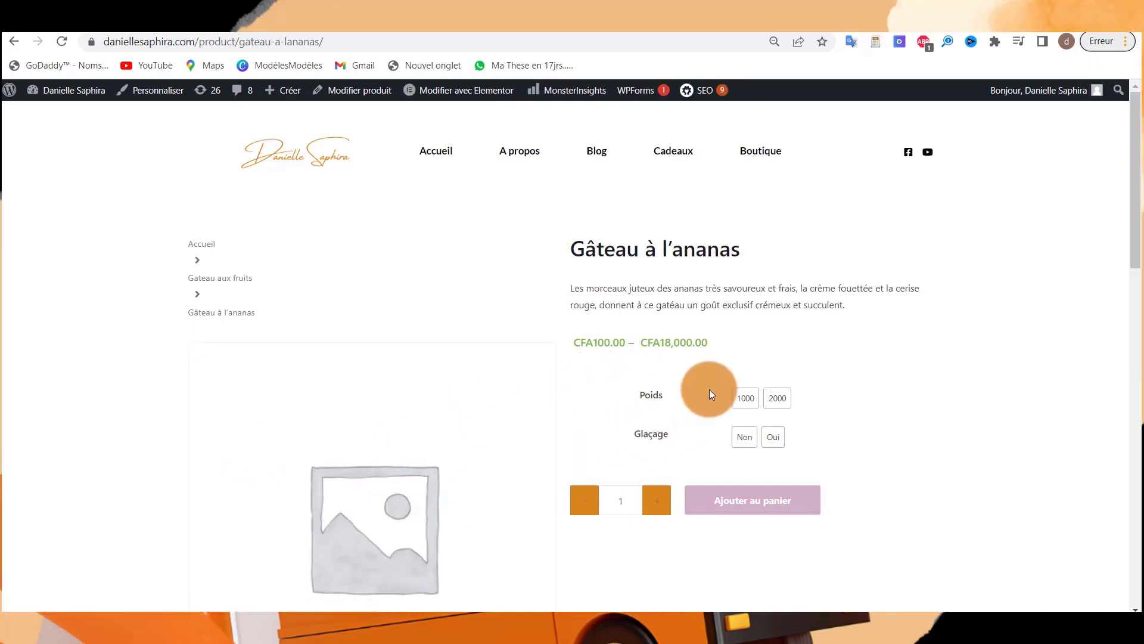
{"action": "left_click", "coordinate": [745, 399]}
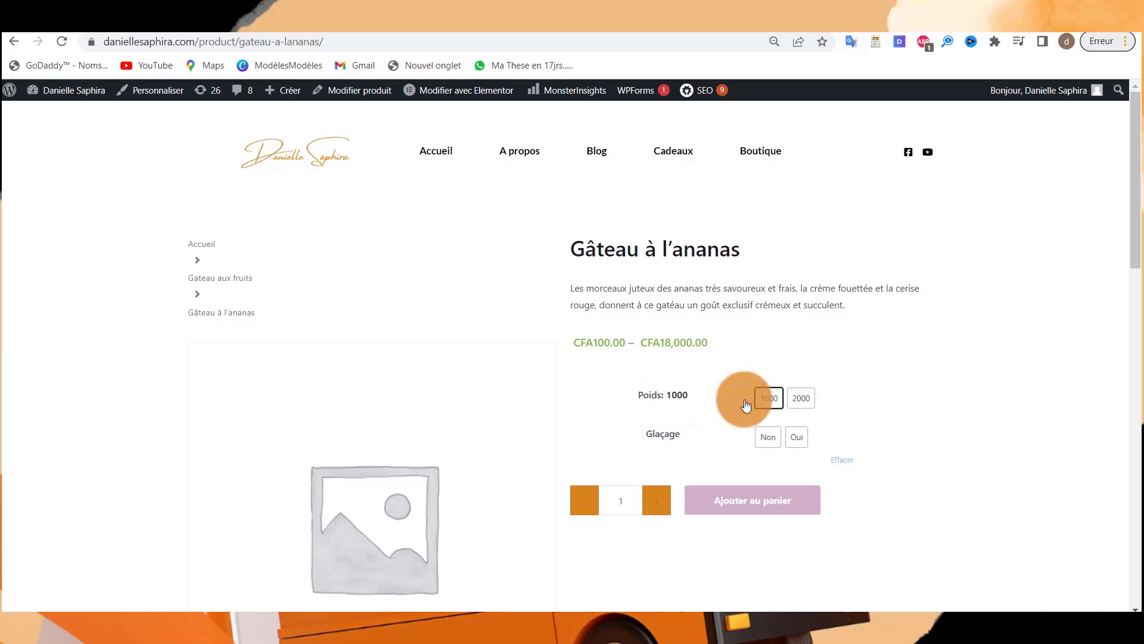
{"action": "left_click", "coordinate": [767, 437]}
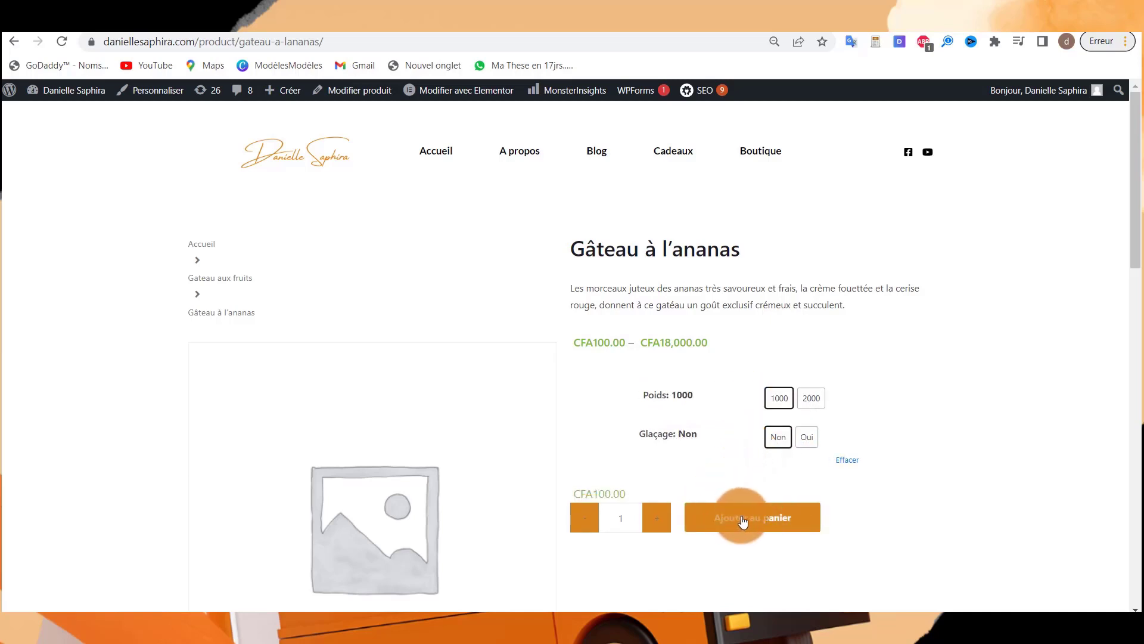
{"action": "left_click", "coordinate": [742, 522]}
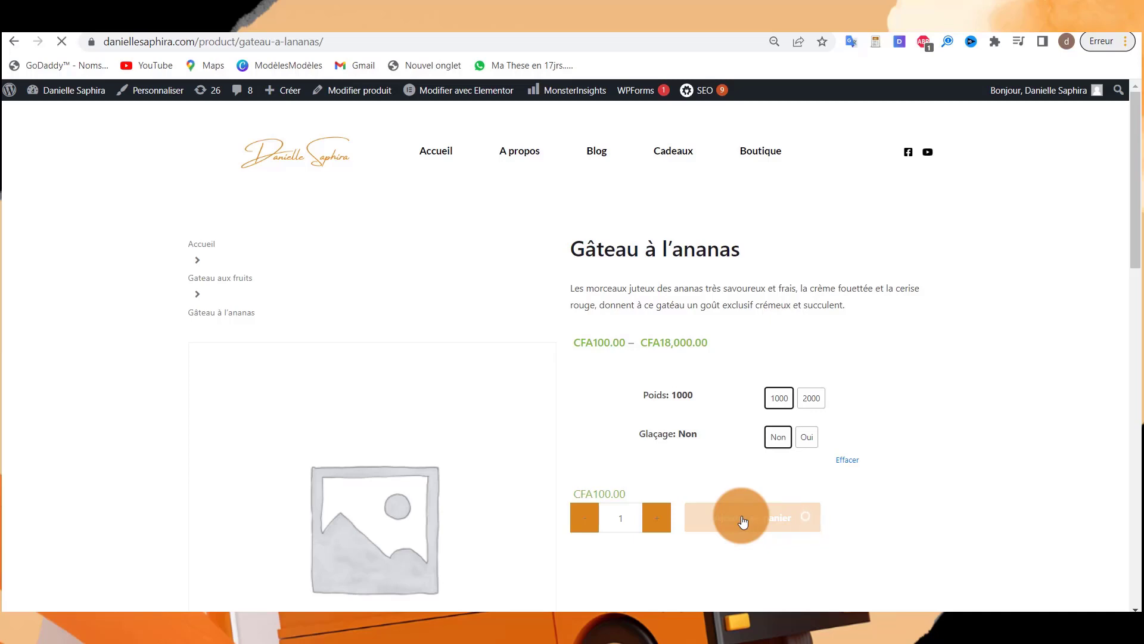
{"action": "scroll", "coordinate": [743, 522], "scroll_direction": "down", "scroll_amount": 3}
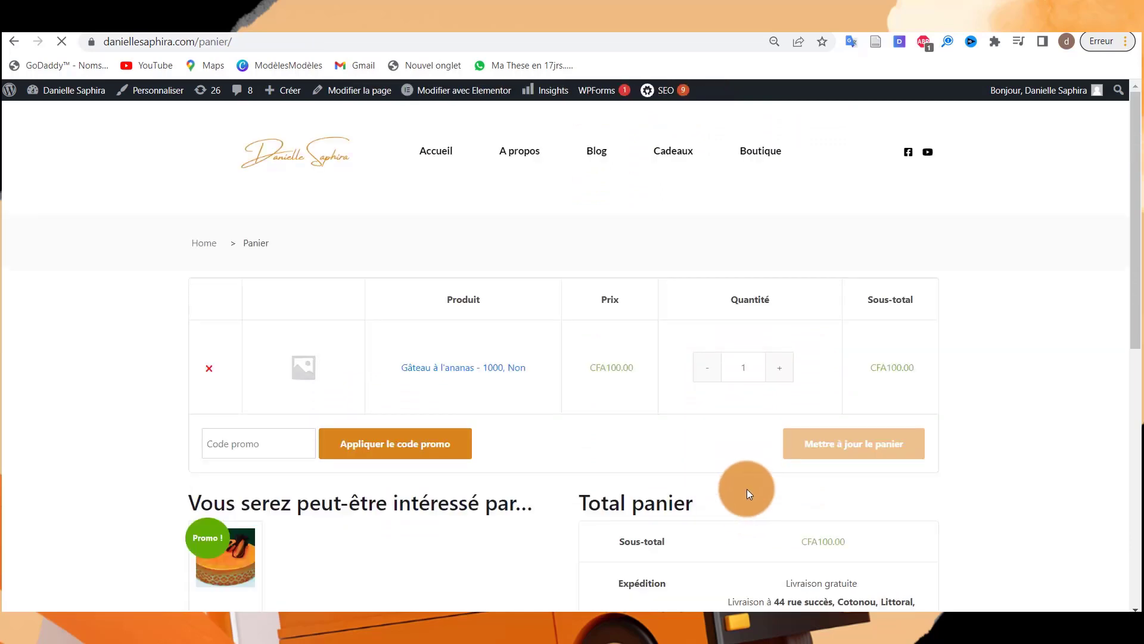
{"action": "scroll", "coordinate": [746, 488], "scroll_direction": "down", "scroll_amount": 3}
{"action": "scroll", "coordinate": [746, 489], "scroll_direction": "down", "scroll_amount": 3}
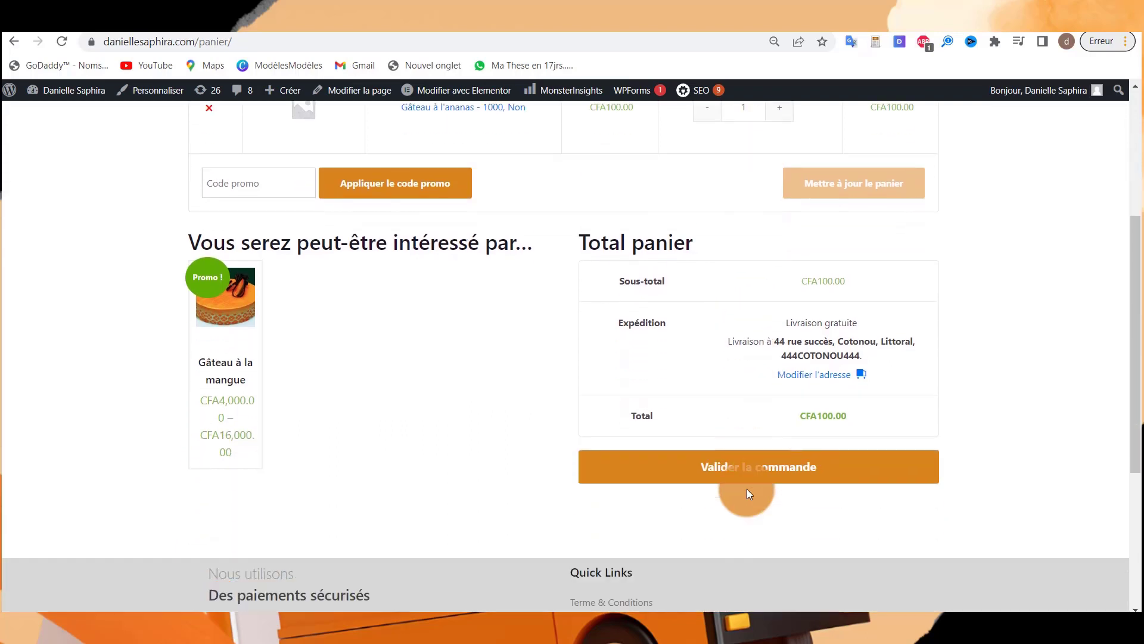
Step: Check out the CFA100.00 order, accepting the terms and placing it with Commander
{"action": "left_click", "coordinate": [697, 429]}
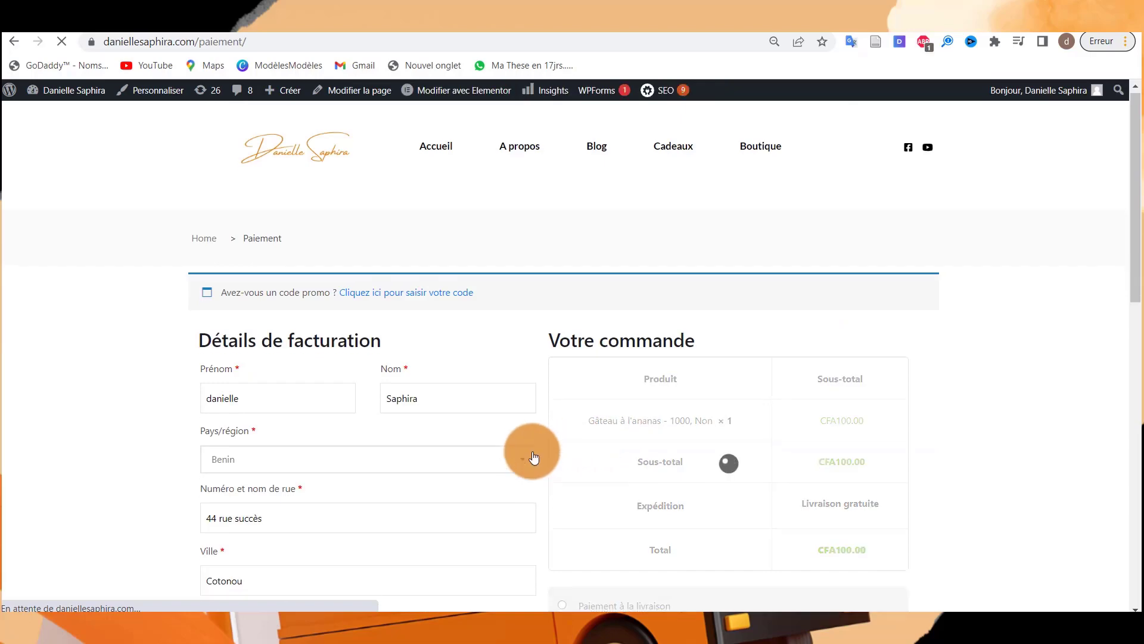
{"action": "scroll", "coordinate": [532, 453], "scroll_direction": "down", "scroll_amount": 1}
{"action": "scroll", "coordinate": [531, 451], "scroll_direction": "down", "scroll_amount": 3}
{"action": "scroll", "coordinate": [529, 452], "scroll_direction": "up", "scroll_amount": 3}
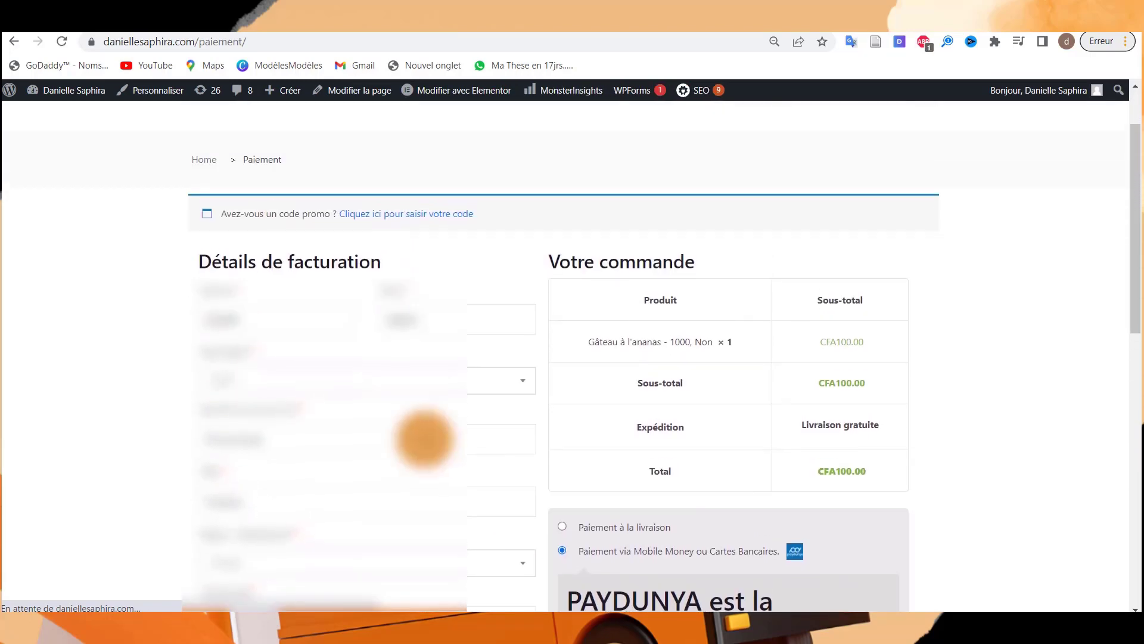
{"action": "scroll", "coordinate": [332, 464], "scroll_direction": "down", "scroll_amount": 5}
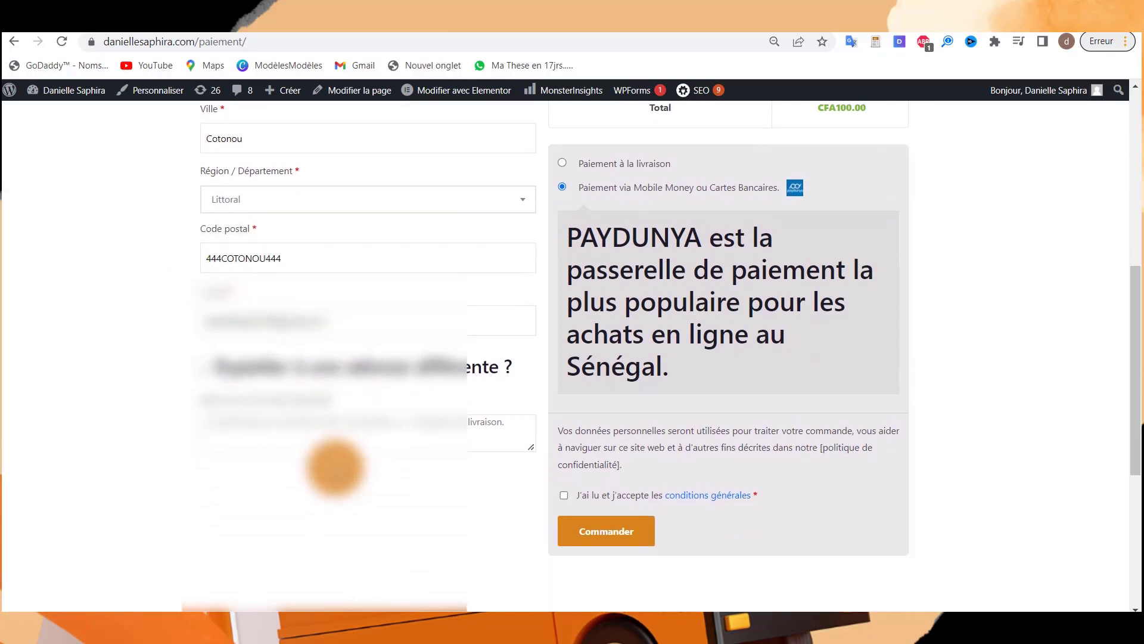
{"action": "left_click", "coordinate": [563, 496]}
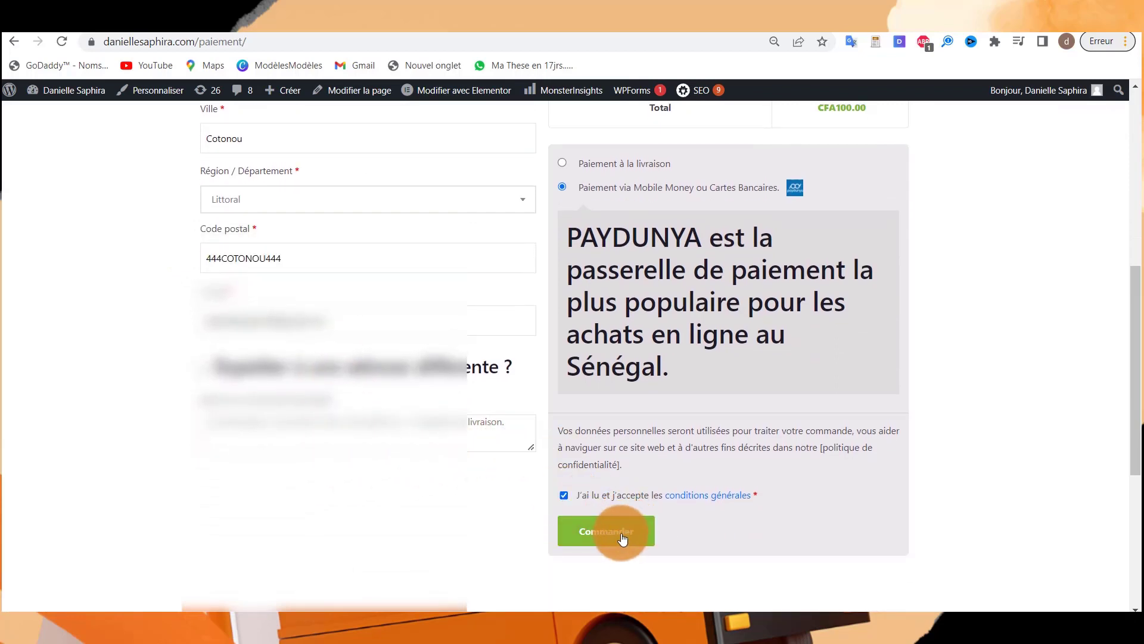
{"action": "left_click", "coordinate": [620, 532]}
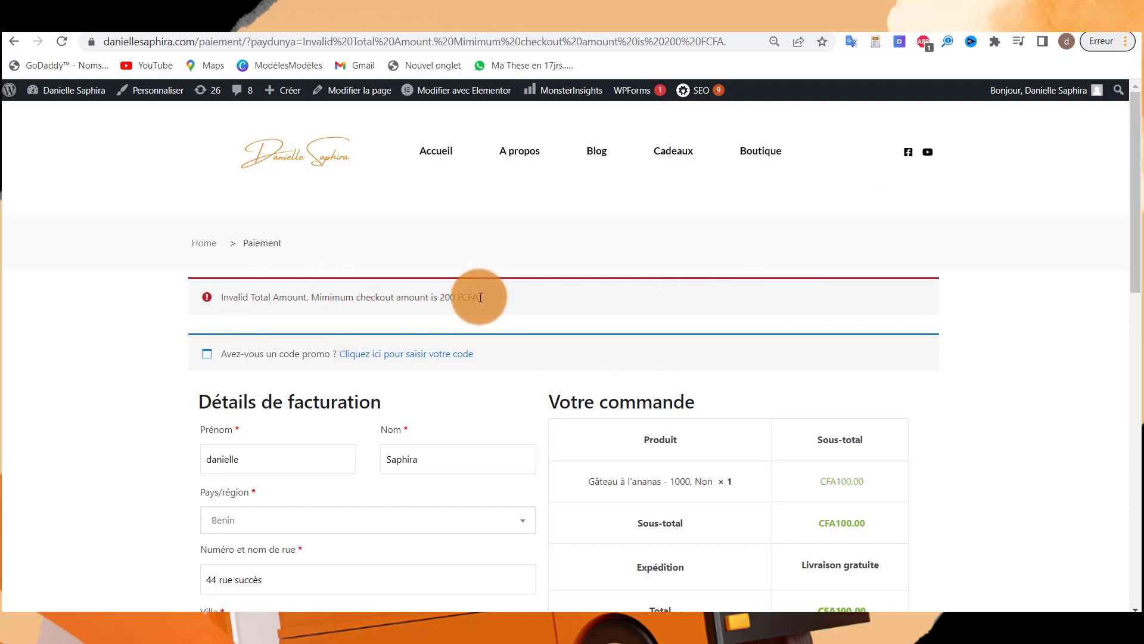
Step: Select and read the 'Invalid Total Amount' error stating the 200 FCFA minimum
{"action": "left_click_drag", "start_coordinate": [480, 297], "coordinate": [263, 305]}
{"action": "left_click", "coordinate": [499, 295]}
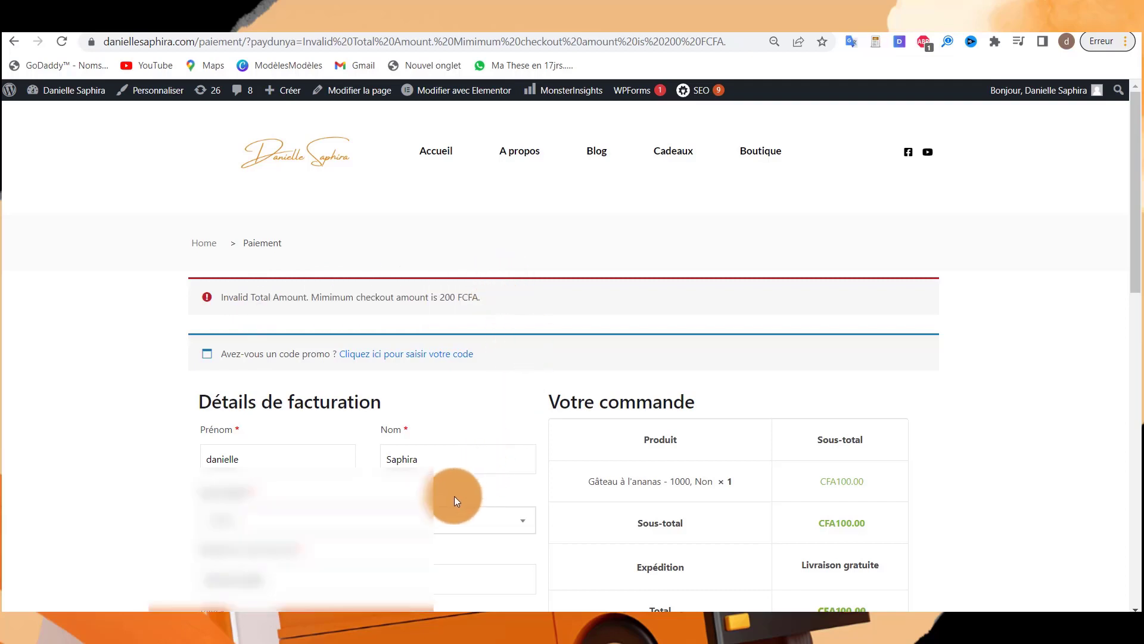
{"action": "scroll", "coordinate": [454, 496], "scroll_direction": "down", "scroll_amount": 3}
{"action": "scroll", "coordinate": [452, 495], "scroll_direction": "up", "scroll_amount": 1}
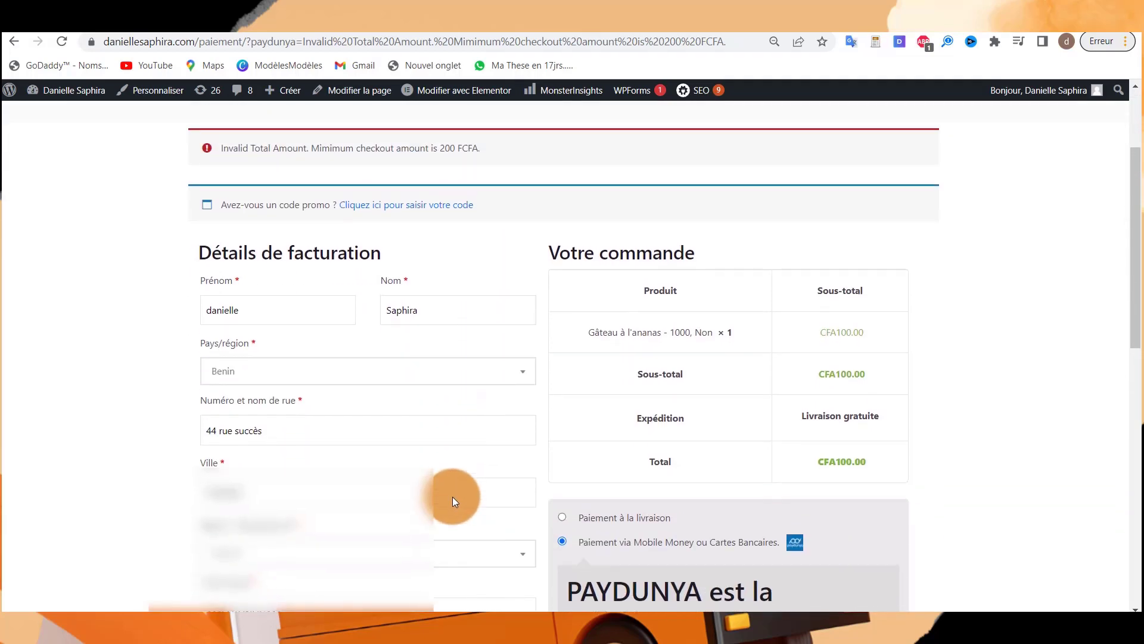
{"action": "scroll", "coordinate": [452, 496], "scroll_direction": "up", "scroll_amount": 2}
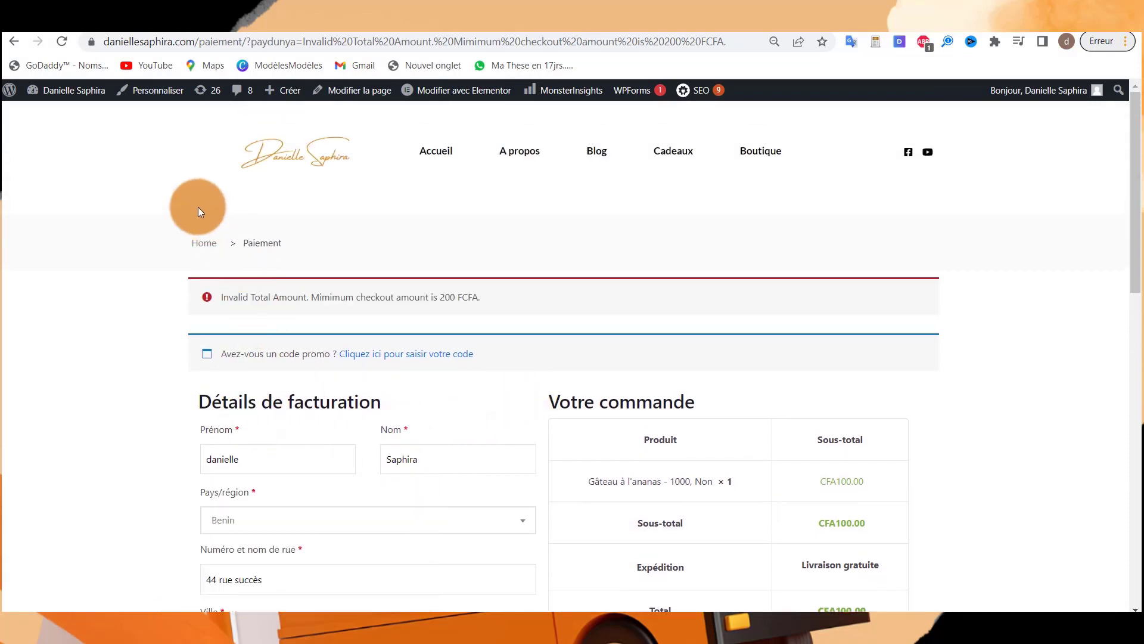
Step: Add another Gâteau à l'ananas (1000, no glaze) from Gateau aux fruits to the cart
{"action": "left_click", "coordinate": [745, 152]}
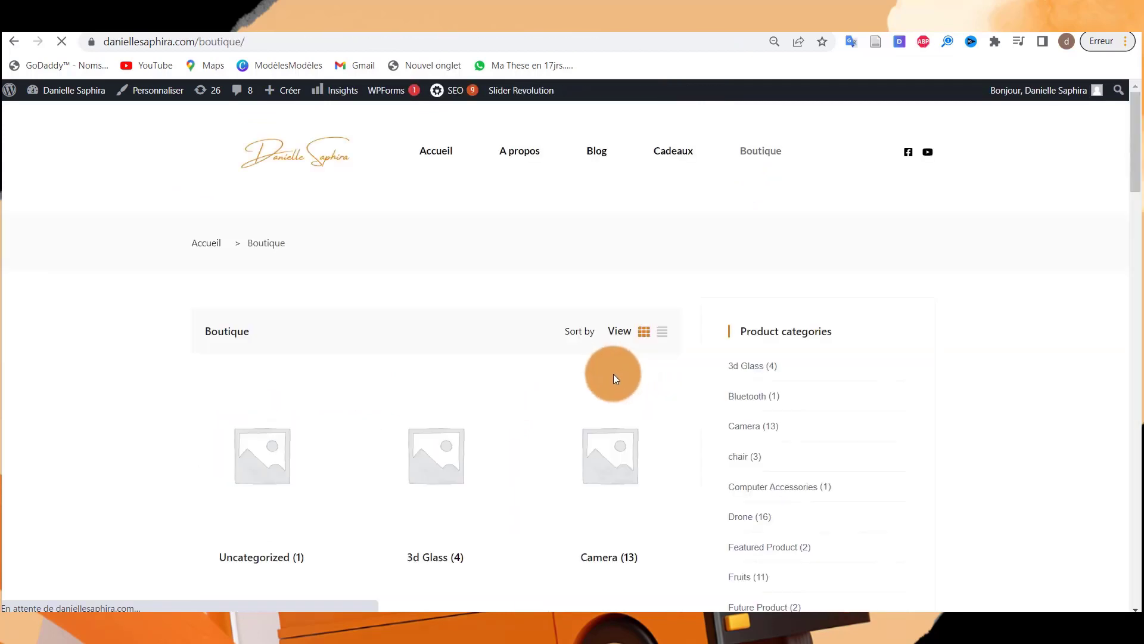
{"action": "scroll", "coordinate": [742, 548], "scroll_direction": "down", "scroll_amount": 3}
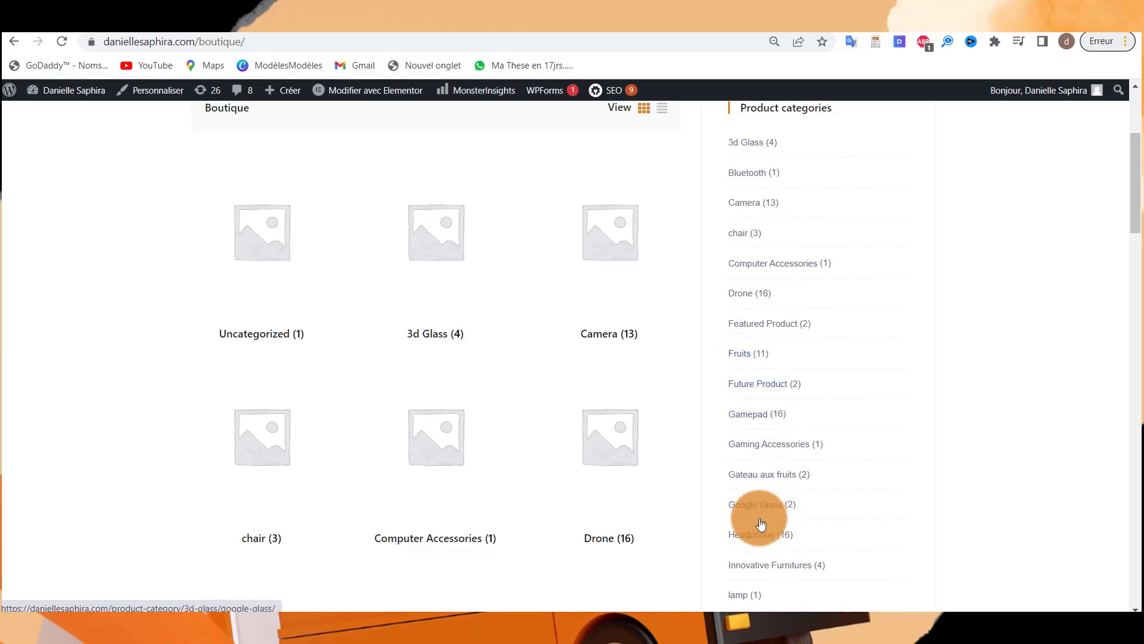
{"action": "left_click", "coordinate": [745, 475]}
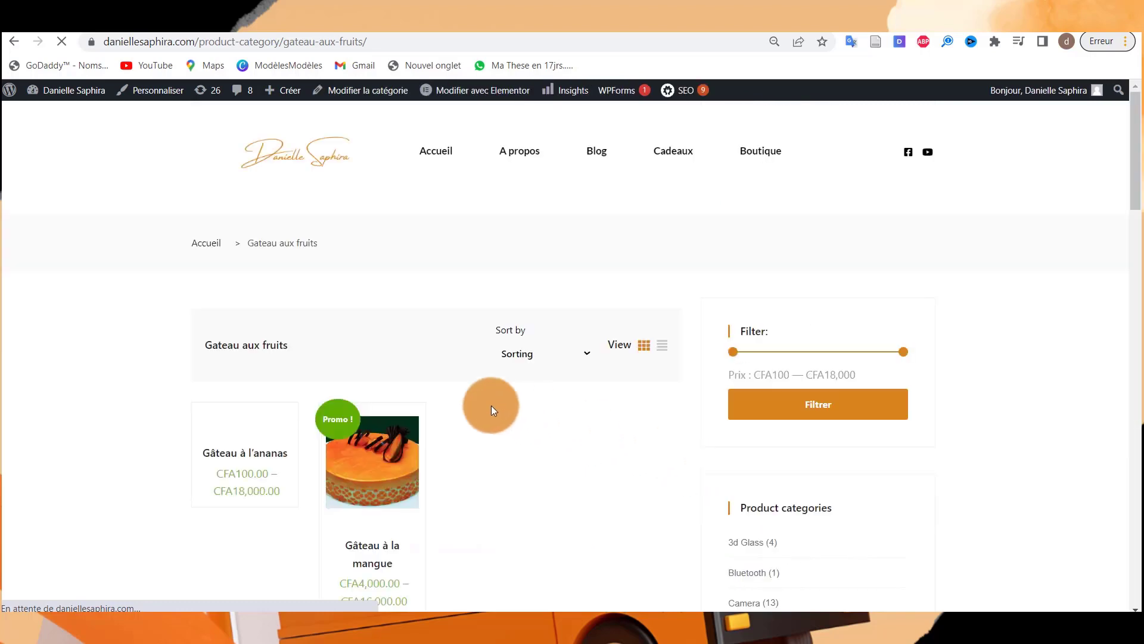
{"action": "left_click", "coordinate": [221, 470]}
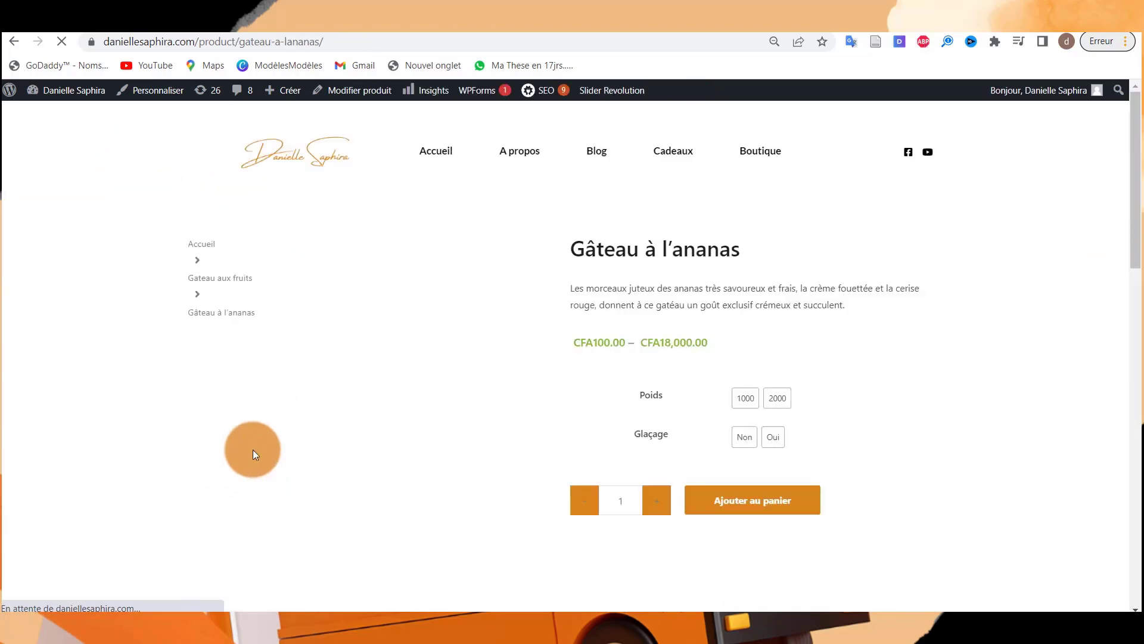
{"action": "left_click", "coordinate": [744, 398]}
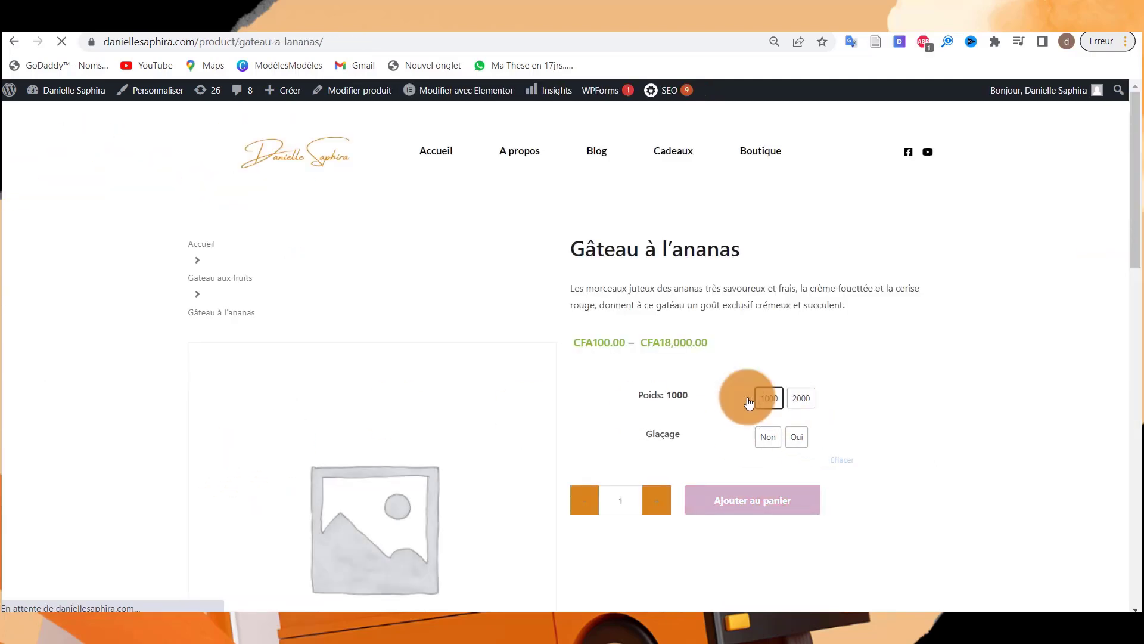
{"action": "left_click", "coordinate": [765, 441]}
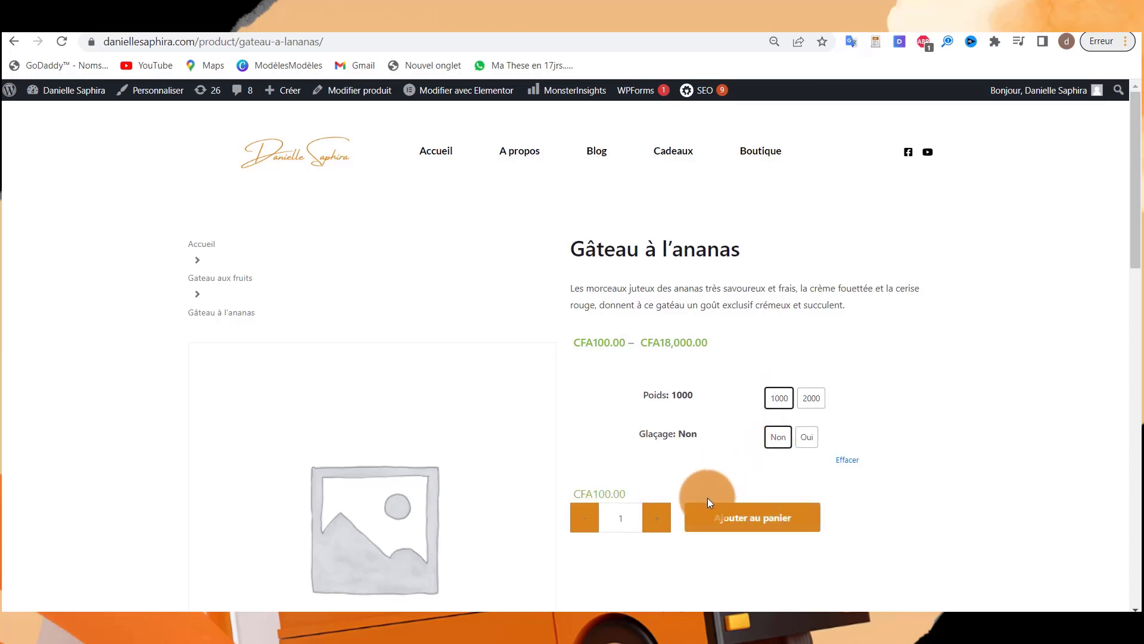
{"action": "left_click", "coordinate": [718, 518]}
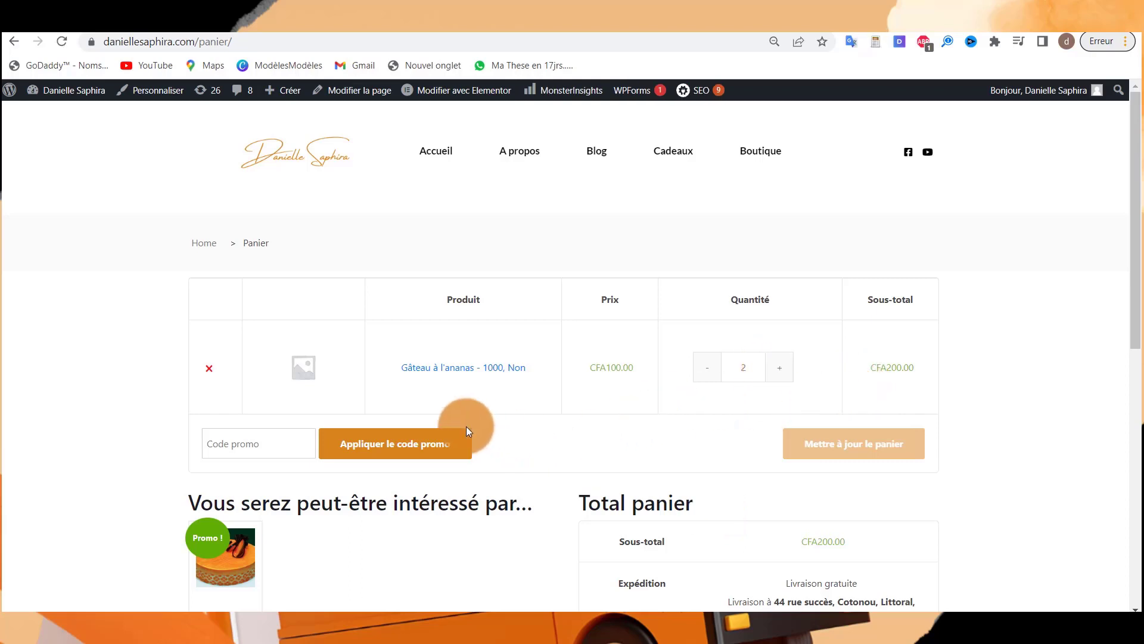
Step: Check out the CFA200.00 order with the terms accepted, placing it with Commander
{"action": "scroll", "coordinate": [689, 393], "scroll_direction": "down", "scroll_amount": 3}
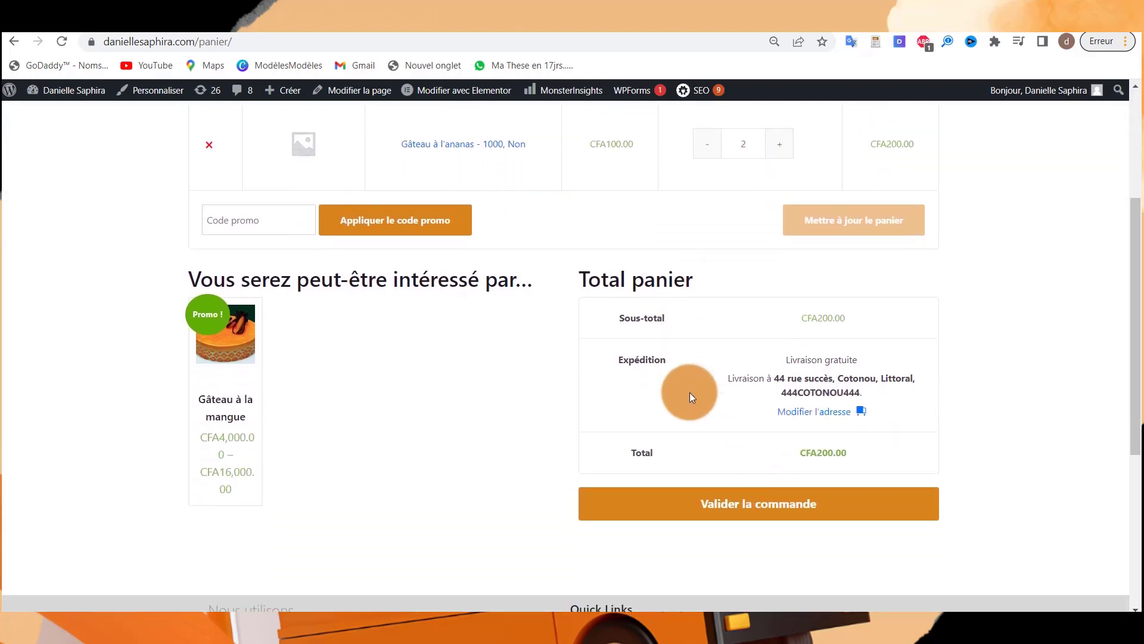
{"action": "left_click", "coordinate": [677, 506]}
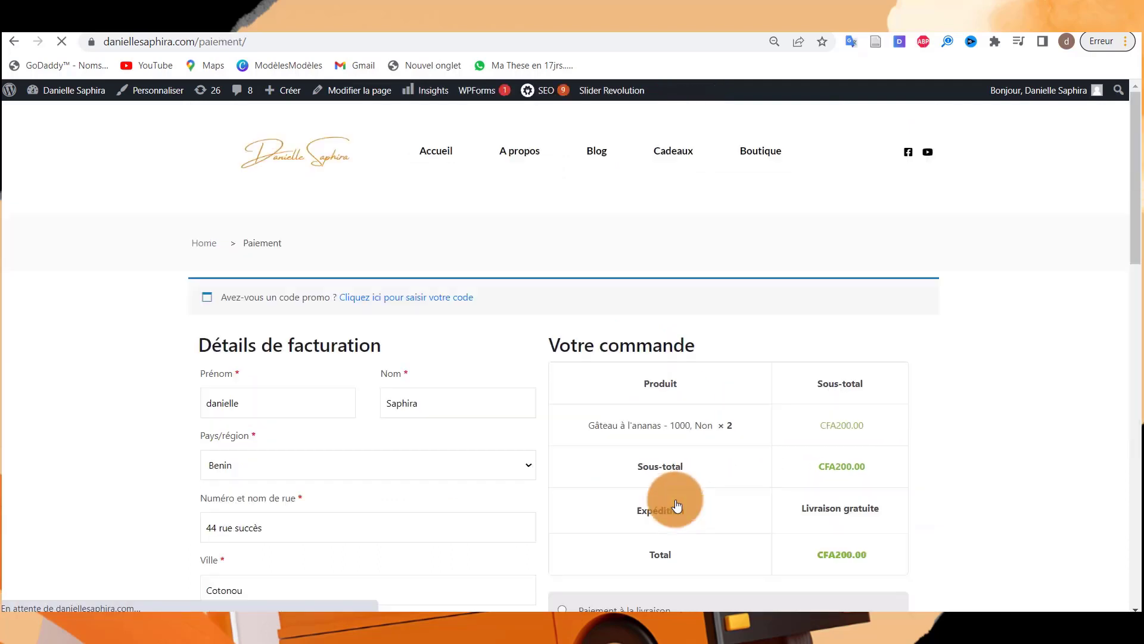
{"action": "scroll", "coordinate": [677, 506], "scroll_direction": "down", "scroll_amount": 5}
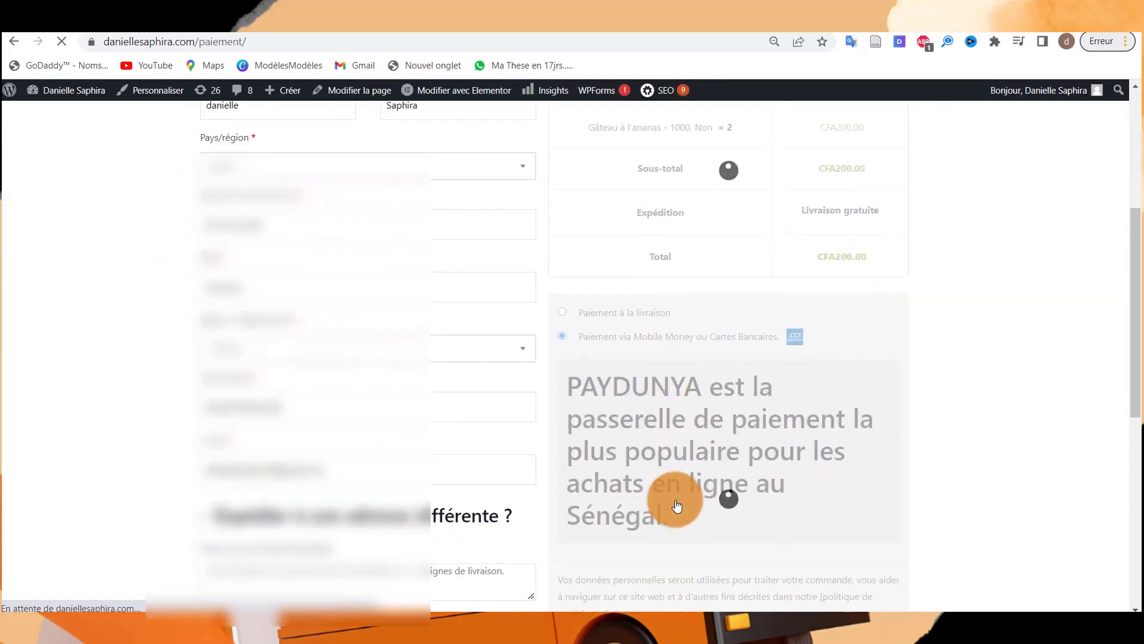
{"action": "scroll", "coordinate": [677, 506], "scroll_direction": "down", "scroll_amount": 5}
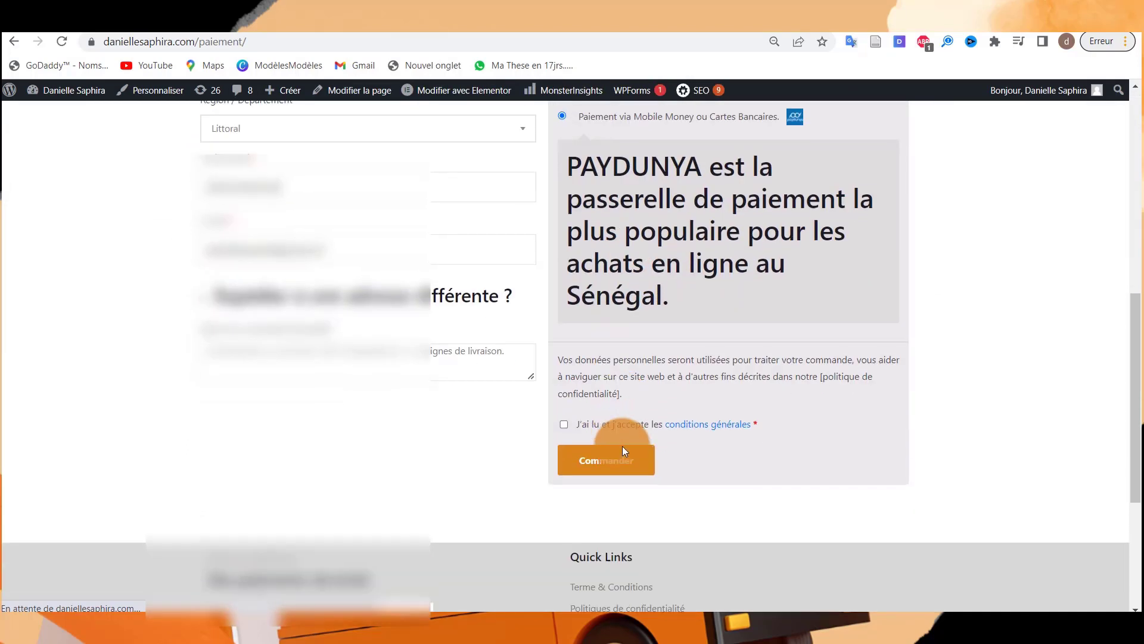
{"action": "left_click", "coordinate": [564, 348]}
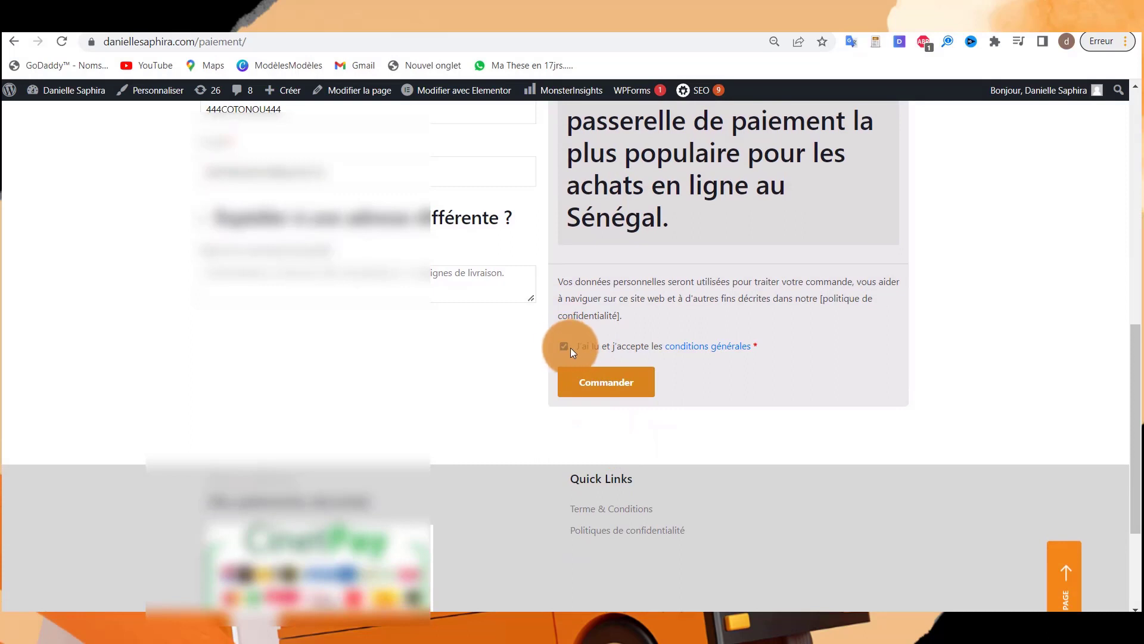
{"action": "left_click", "coordinate": [595, 388]}
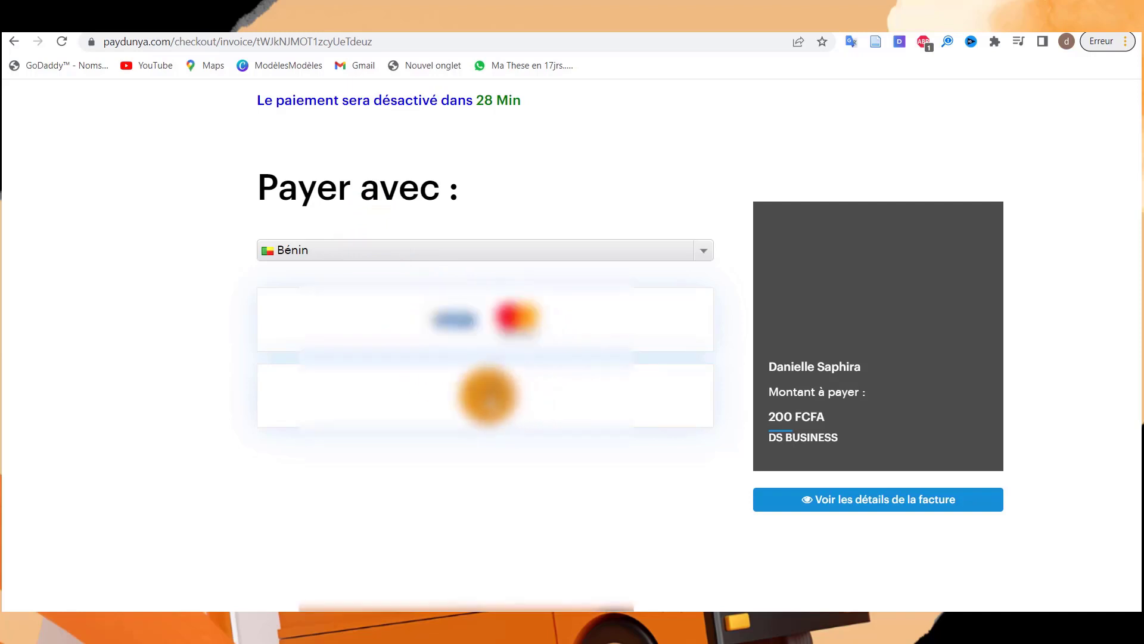
Step: Fill the MTN Bénin form with the payer's name, e-mail and phone number, then submit the 200 FCFA payment
{"action": "left_click", "coordinate": [488, 395]}
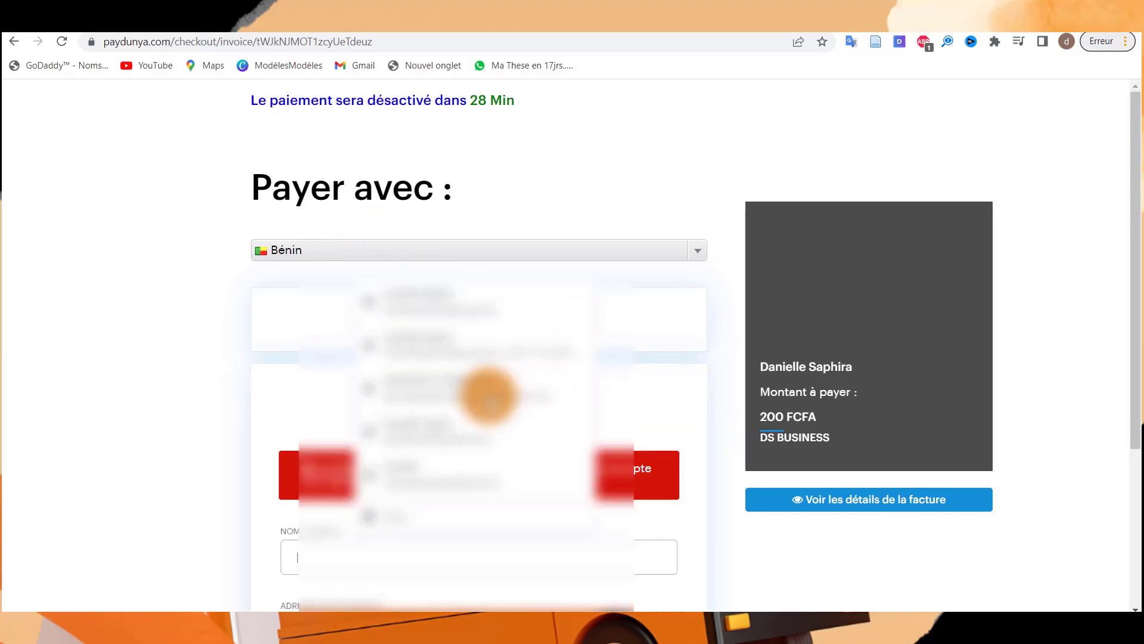
{"action": "left_click", "coordinate": [266, 405]}
{"action": "left_click", "coordinate": [474, 402]}
{"action": "left_click", "coordinate": [310, 527]}
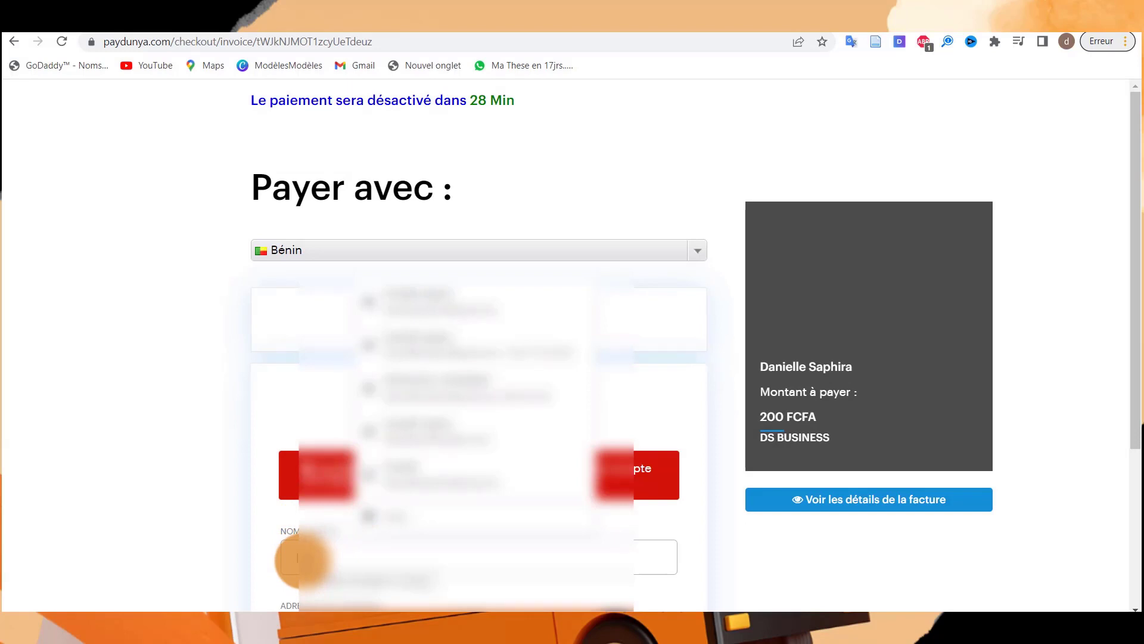
{"action": "left_click", "coordinate": [447, 299]}
{"action": "scroll", "coordinate": [302, 536], "scroll_direction": "down", "scroll_amount": 3}
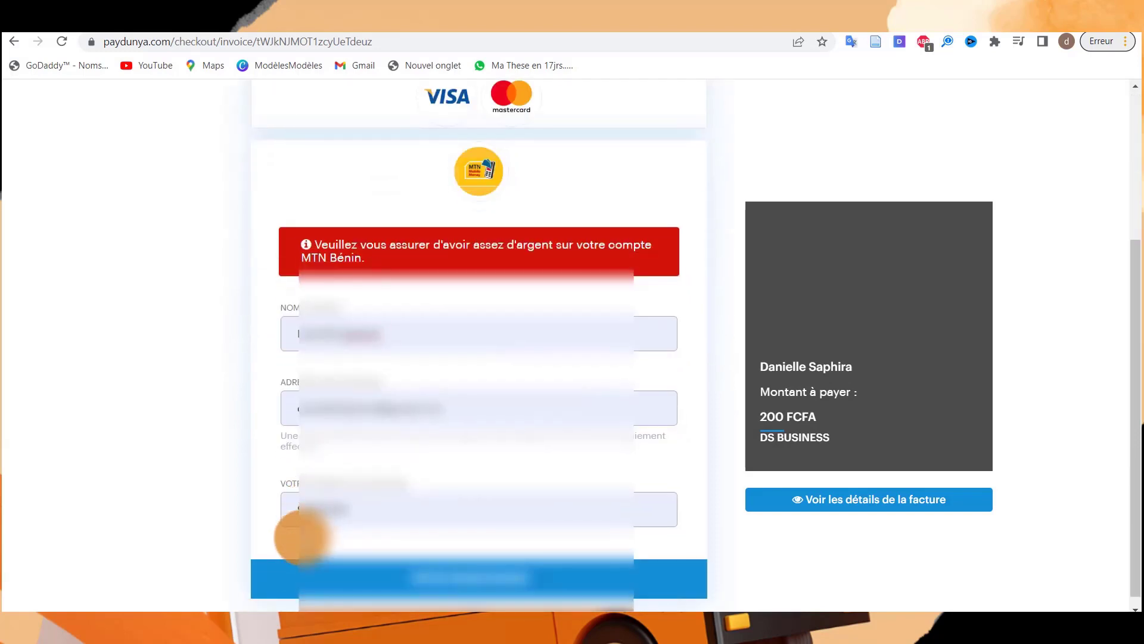
{"action": "left_click", "coordinate": [292, 520]}
{"action": "key", "text": "BackSpace"}
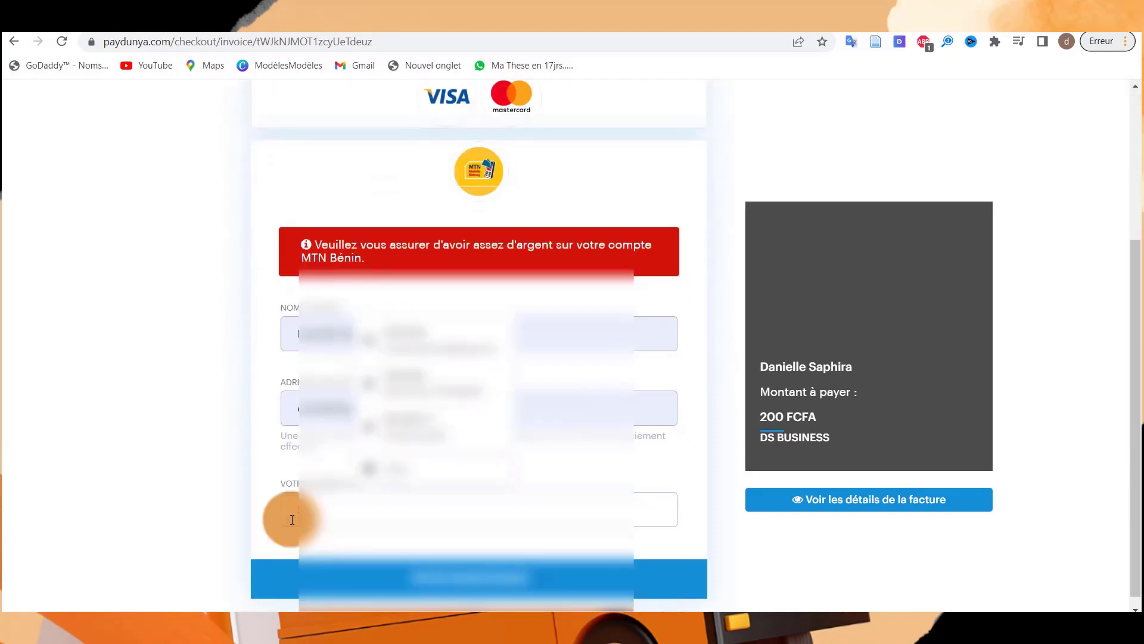
{"action": "type", "text": "5"}
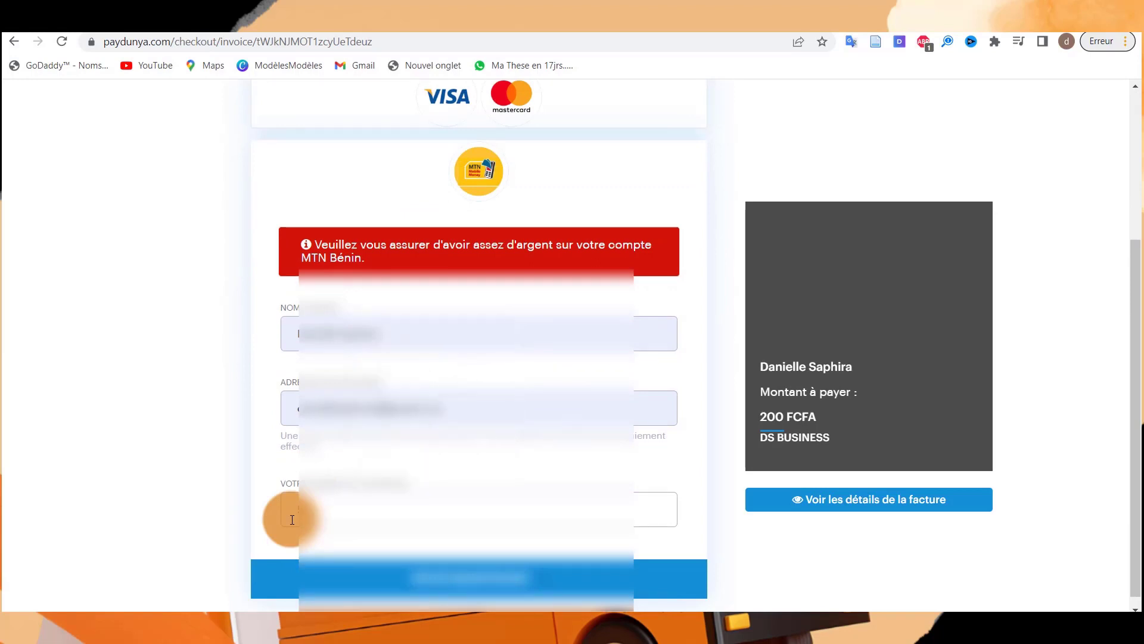
{"action": "type", "text": "6666"}
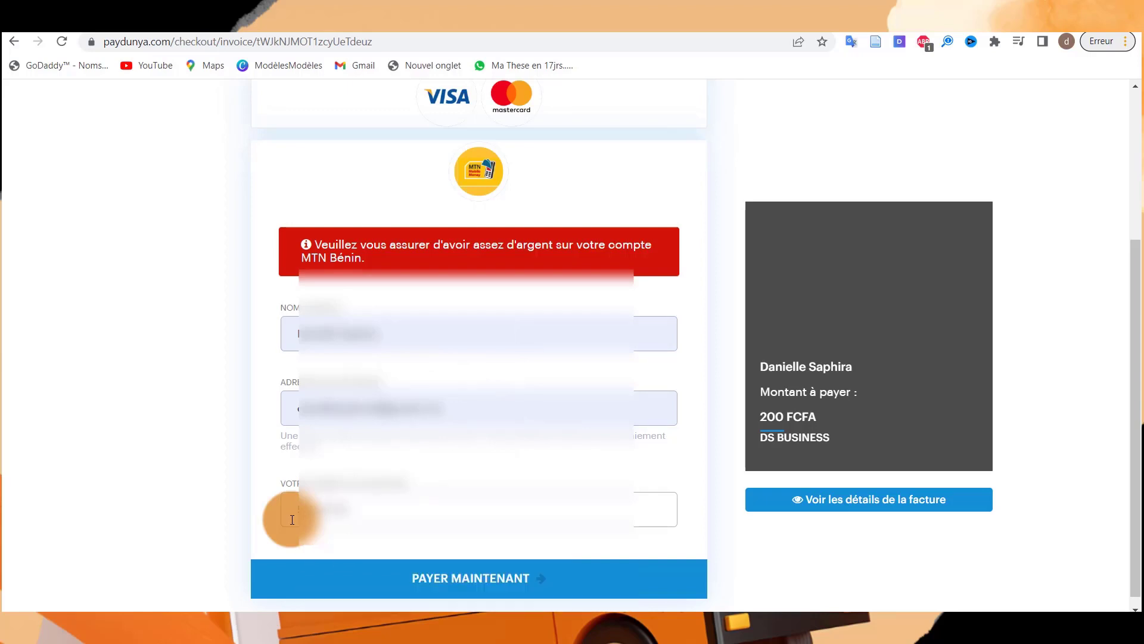
{"action": "left_click", "coordinate": [399, 581]}
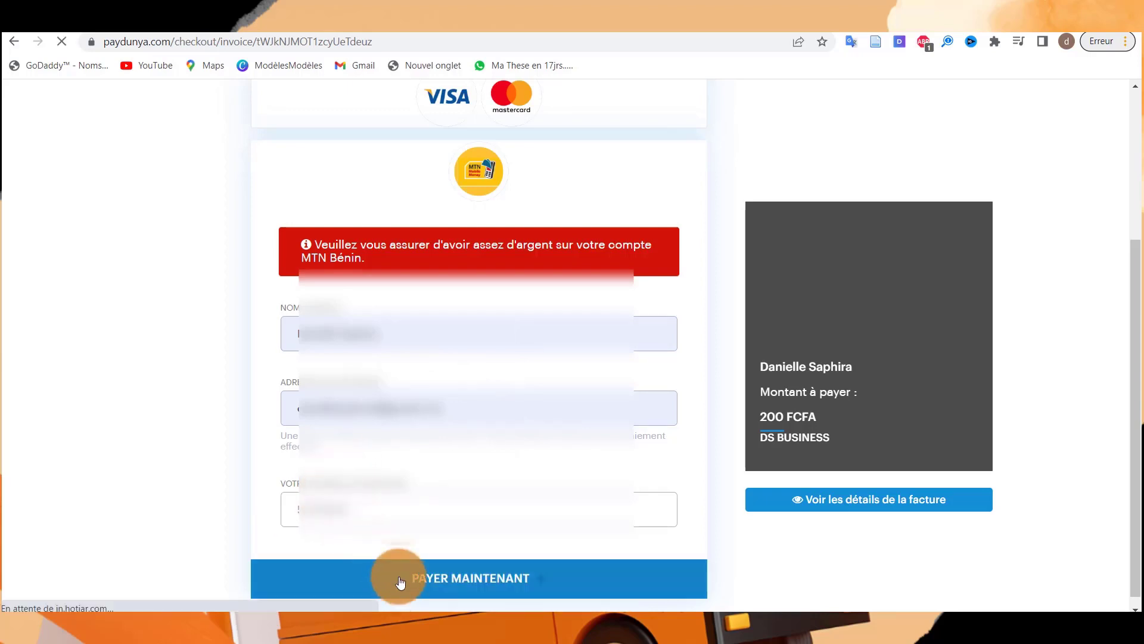
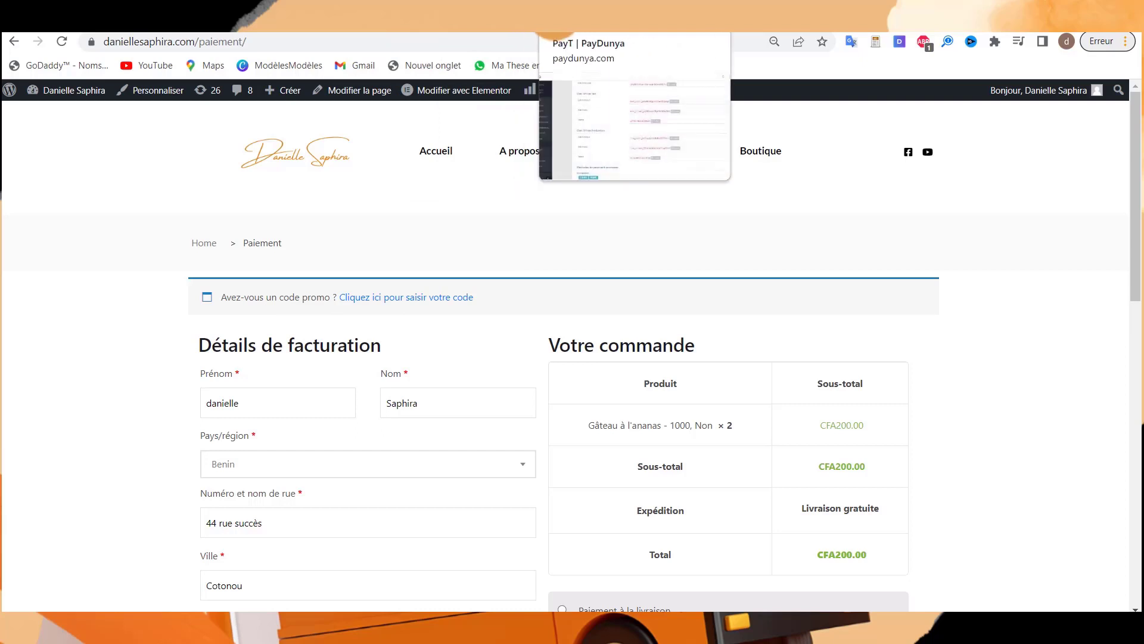
Step: Open the PayT app's configuration to confirm Payin, Payout and production mode are enabled
{"action": "left_click", "coordinate": [554, 20]}
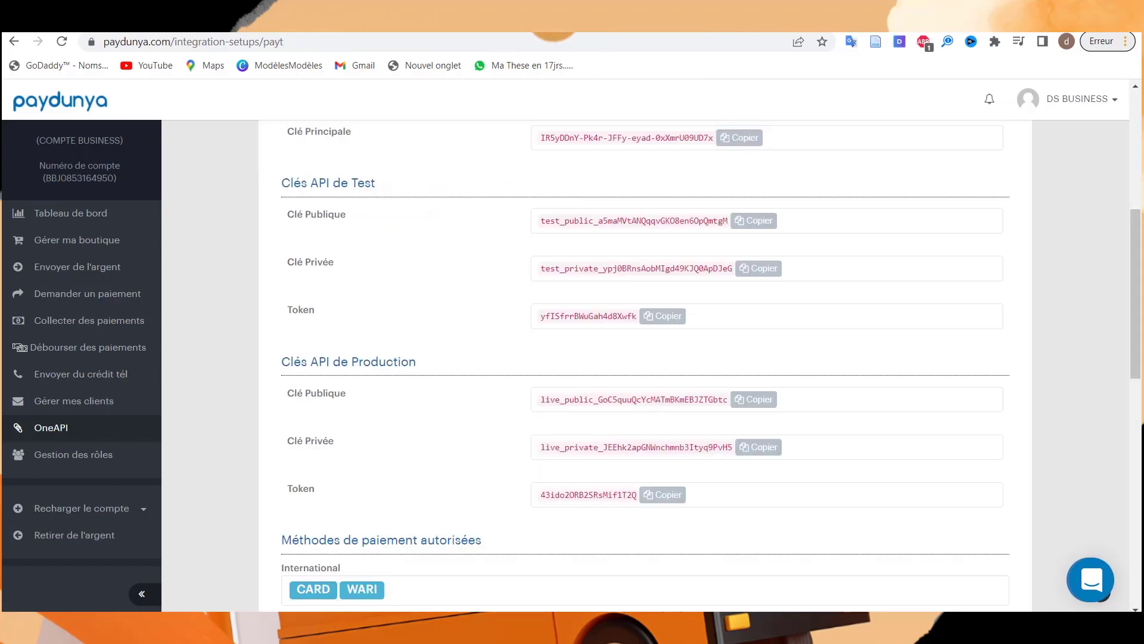
{"action": "left_click", "coordinate": [533, 20]}
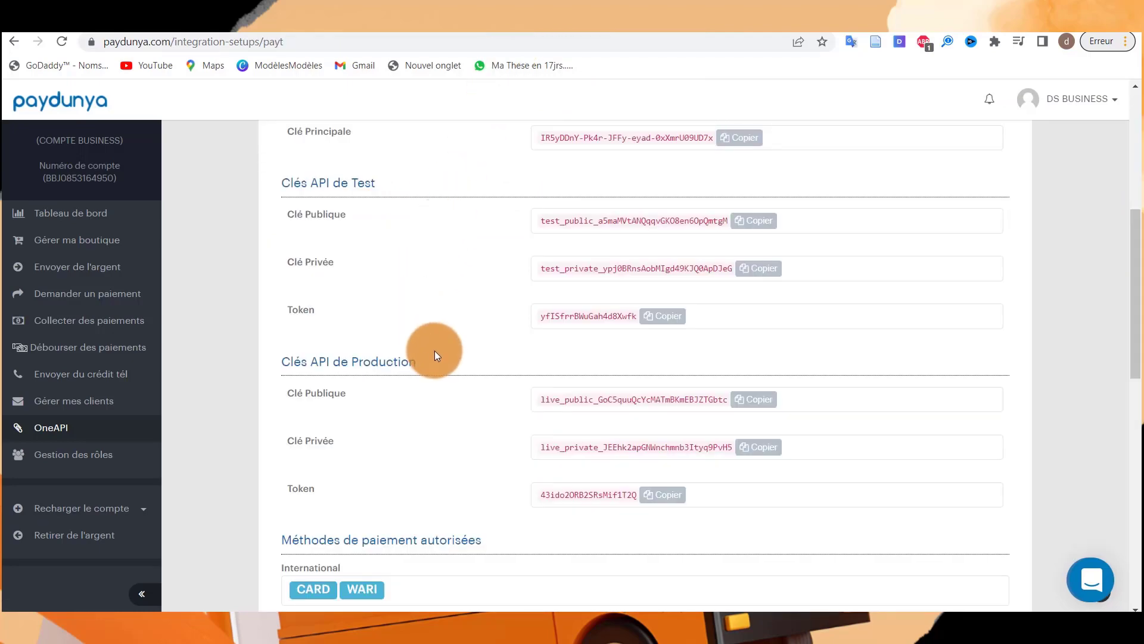
{"action": "scroll", "coordinate": [435, 350], "scroll_direction": "up", "scroll_amount": 5}
{"action": "scroll", "coordinate": [435, 349], "scroll_direction": "up", "scroll_amount": 1}
{"action": "scroll", "coordinate": [434, 349], "scroll_direction": "down", "scroll_amount": 6}
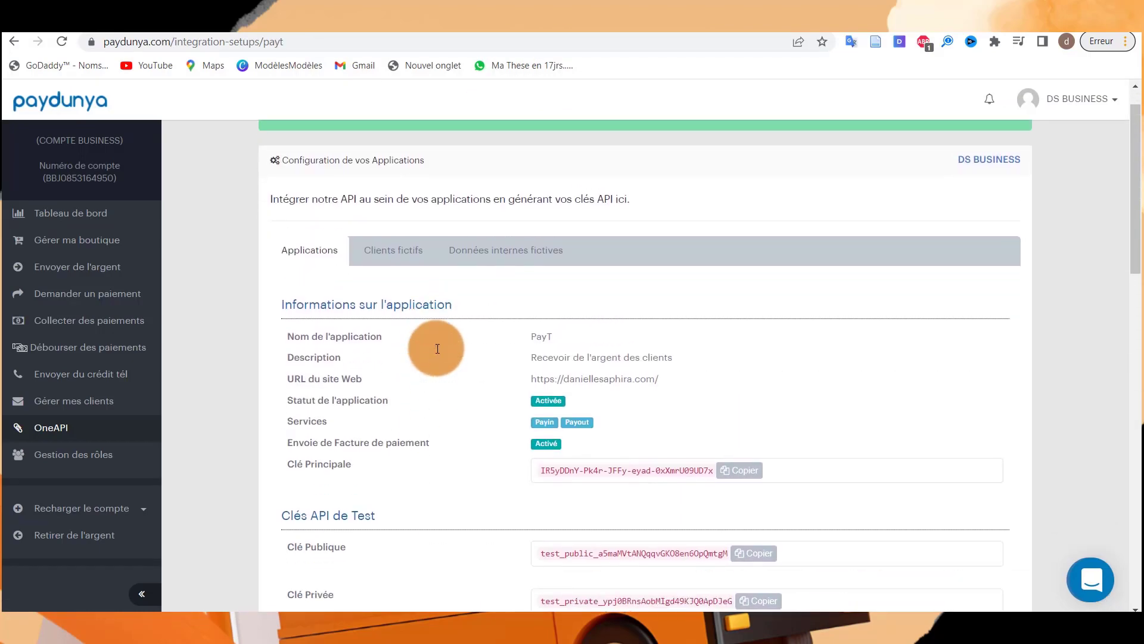
{"action": "scroll", "coordinate": [434, 349], "scroll_direction": "up", "scroll_amount": 5}
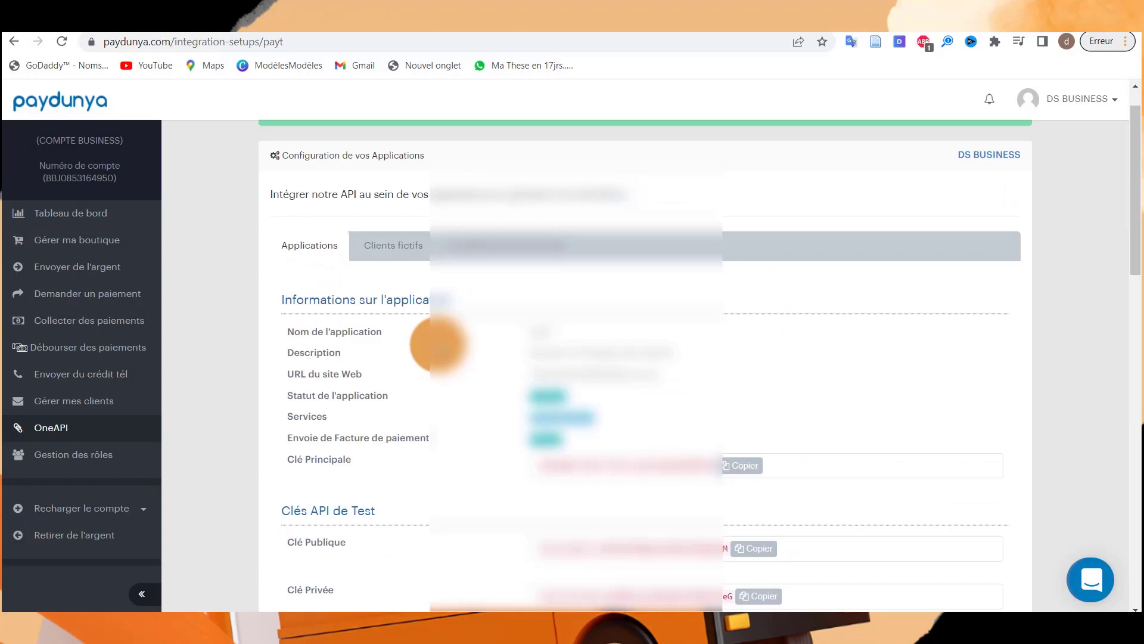
{"action": "scroll", "coordinate": [440, 346], "scroll_direction": "down", "scroll_amount": 18}
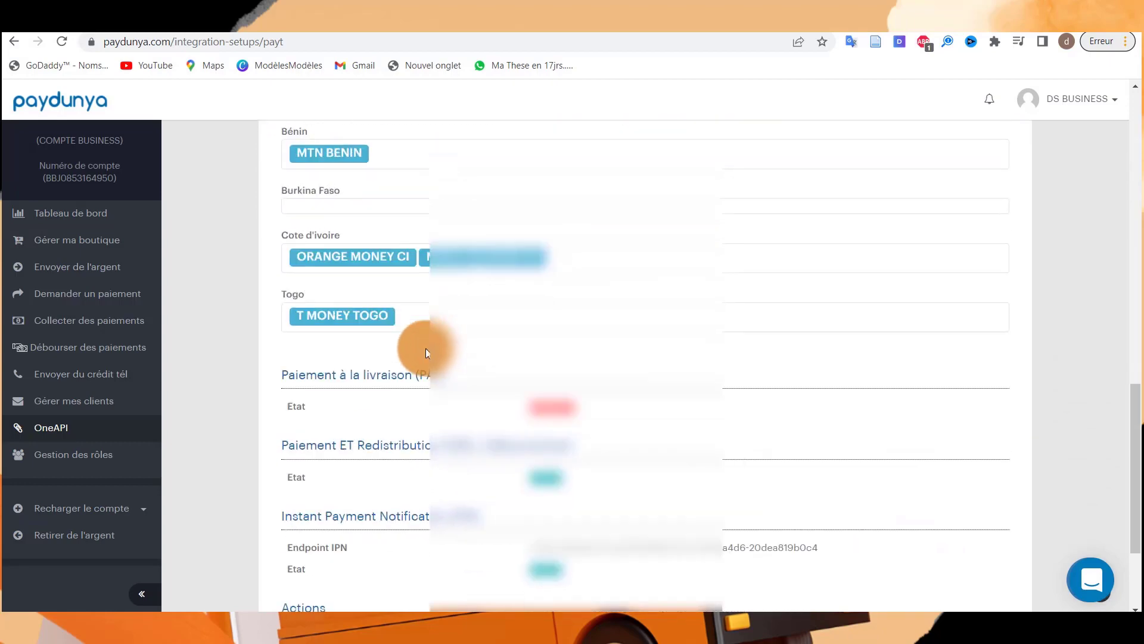
{"action": "left_click", "coordinate": [370, 486]}
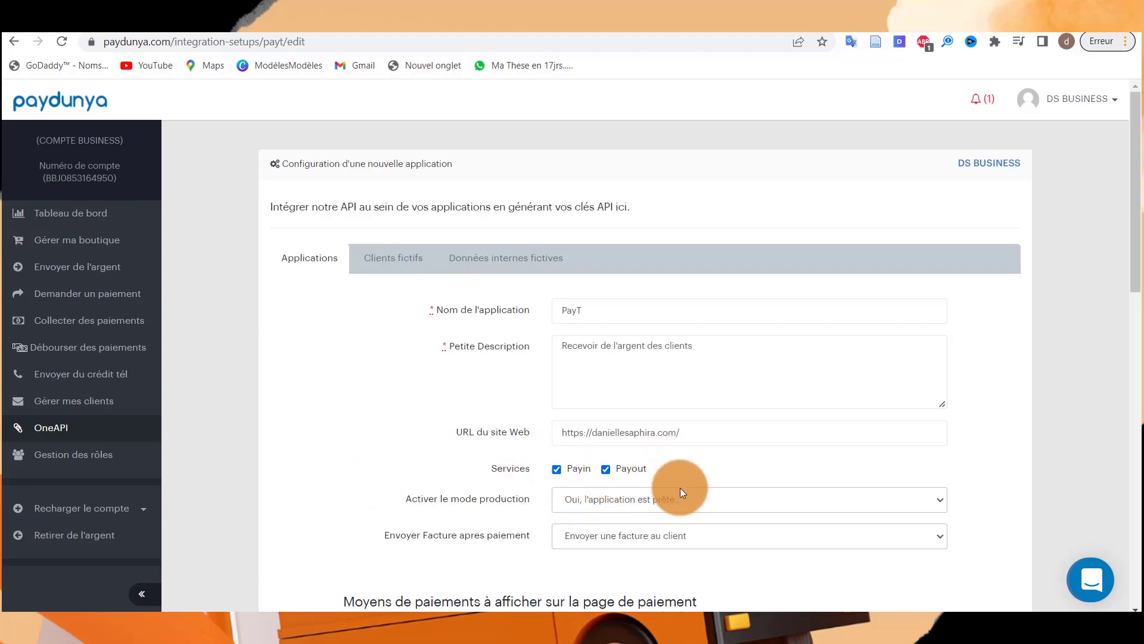
{"action": "scroll", "coordinate": [682, 488], "scroll_direction": "down", "scroll_amount": 8}
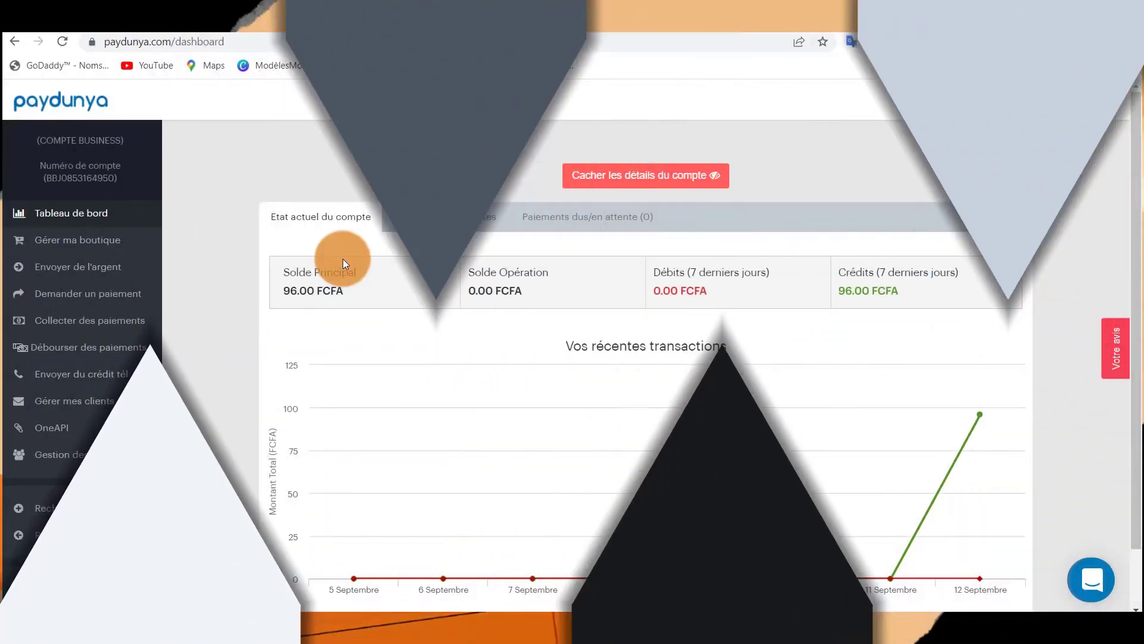
Step: Review the 96.00 FCFA Solde Principal and Crédits, then bring up the Tarifs Paydunya page
{"action": "scroll", "coordinate": [297, 256], "scroll_direction": "down", "scroll_amount": 1}
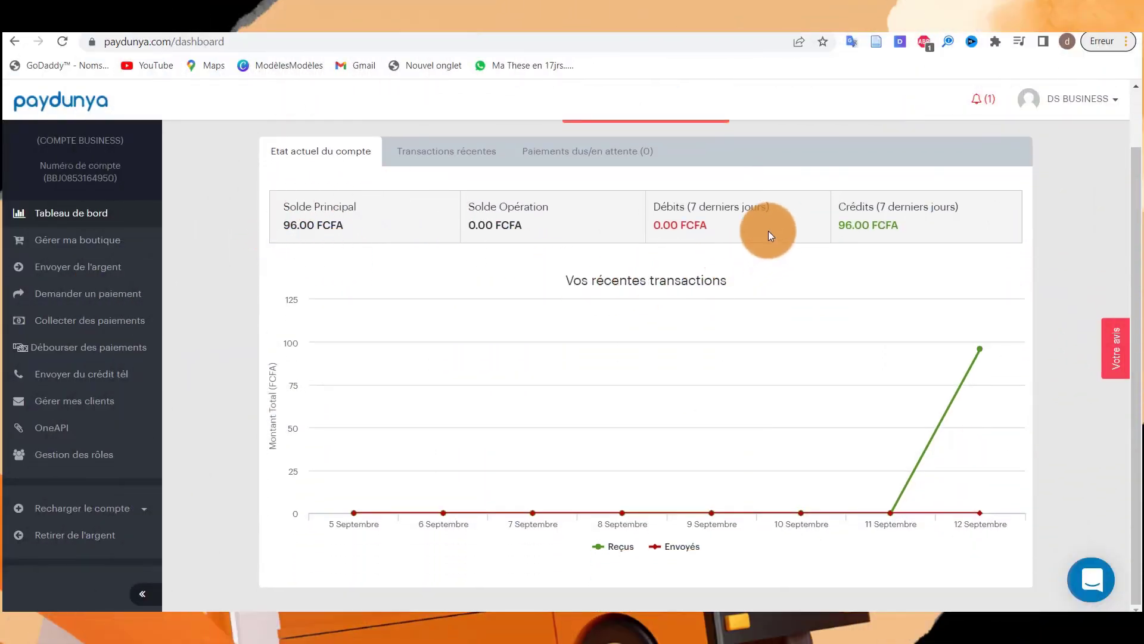
{"action": "scroll", "coordinate": [671, 237], "scroll_direction": "up", "scroll_amount": 1}
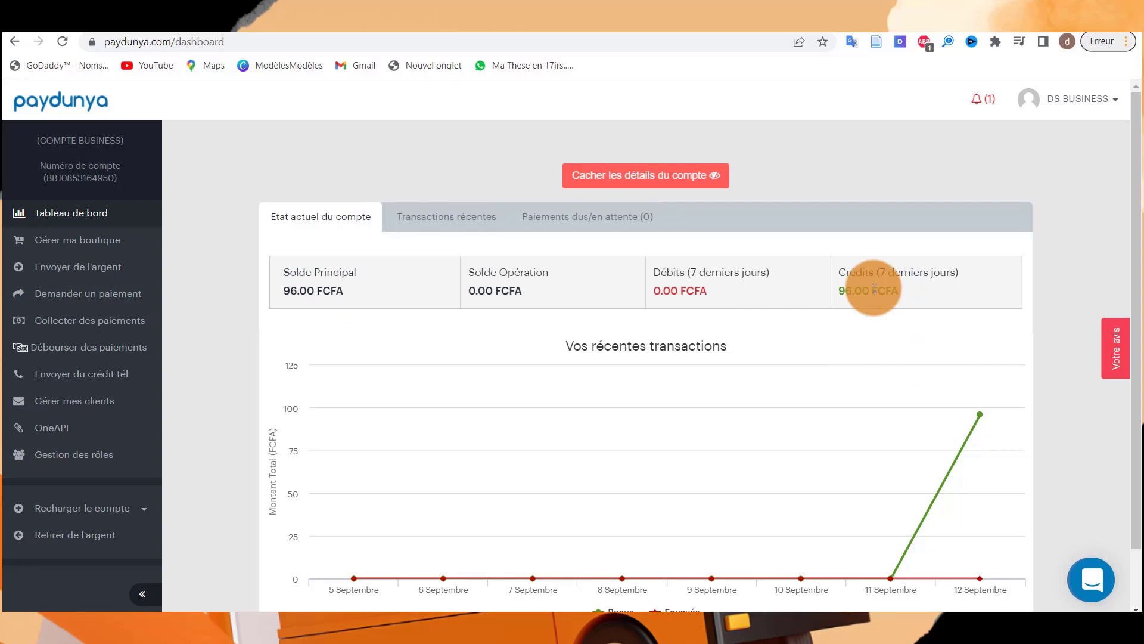
{"action": "mouse_move", "coordinate": [932, 307]}
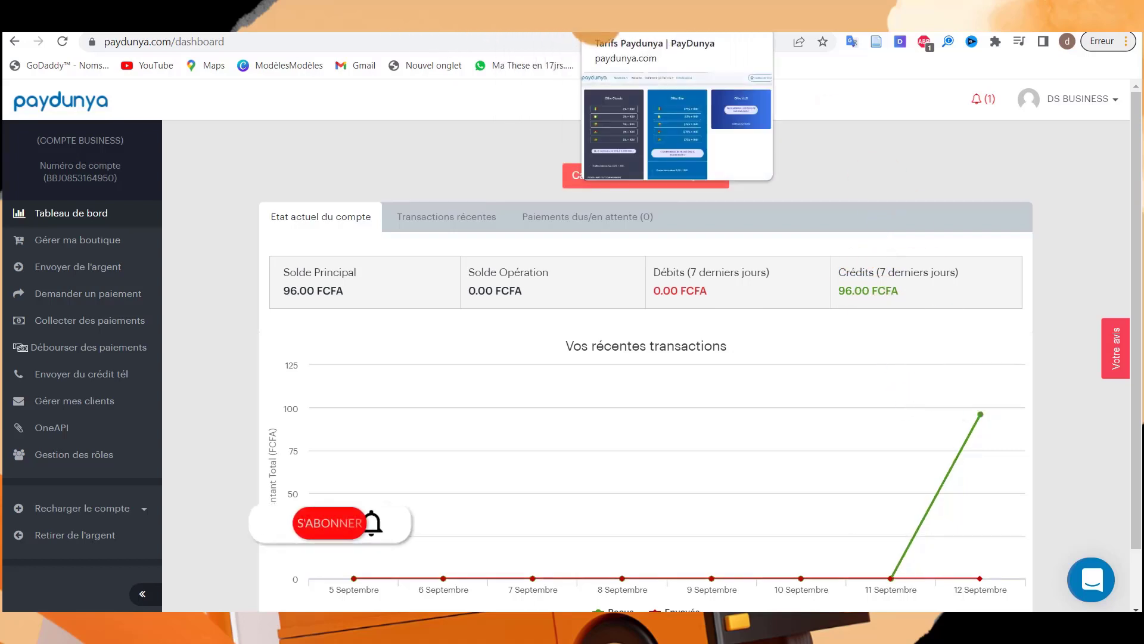
{"action": "left_click", "coordinate": [595, 18]}
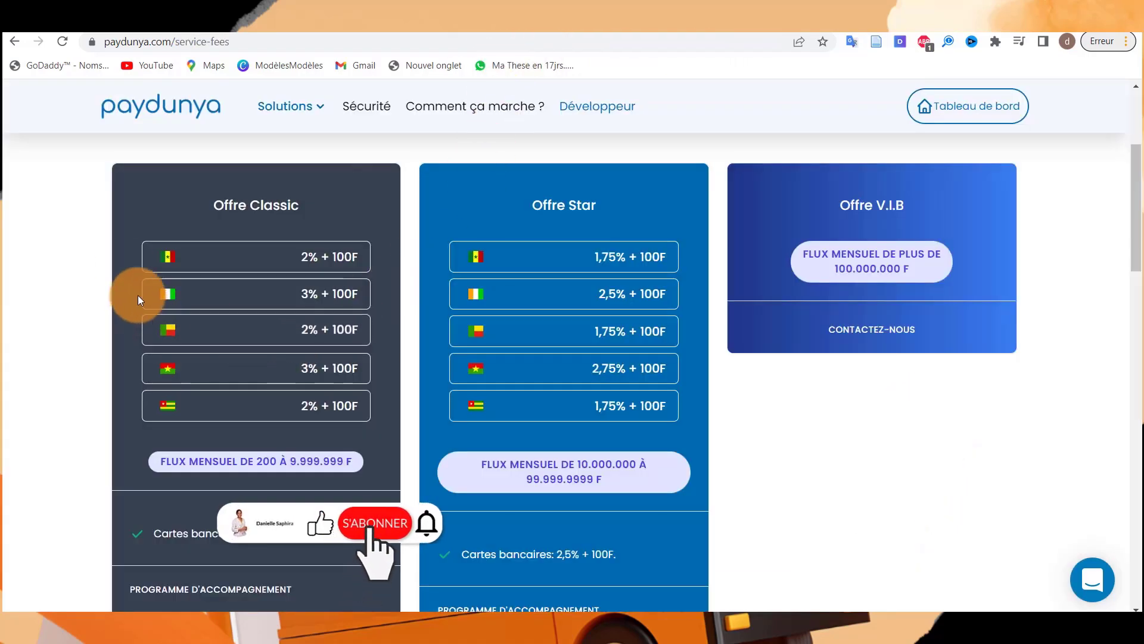
Step: Browse the Offre Classic, Star and V.I.B fees down to the footer, then return to the dashboard
{"action": "scroll", "coordinate": [237, 221], "scroll_direction": "down", "scroll_amount": 1}
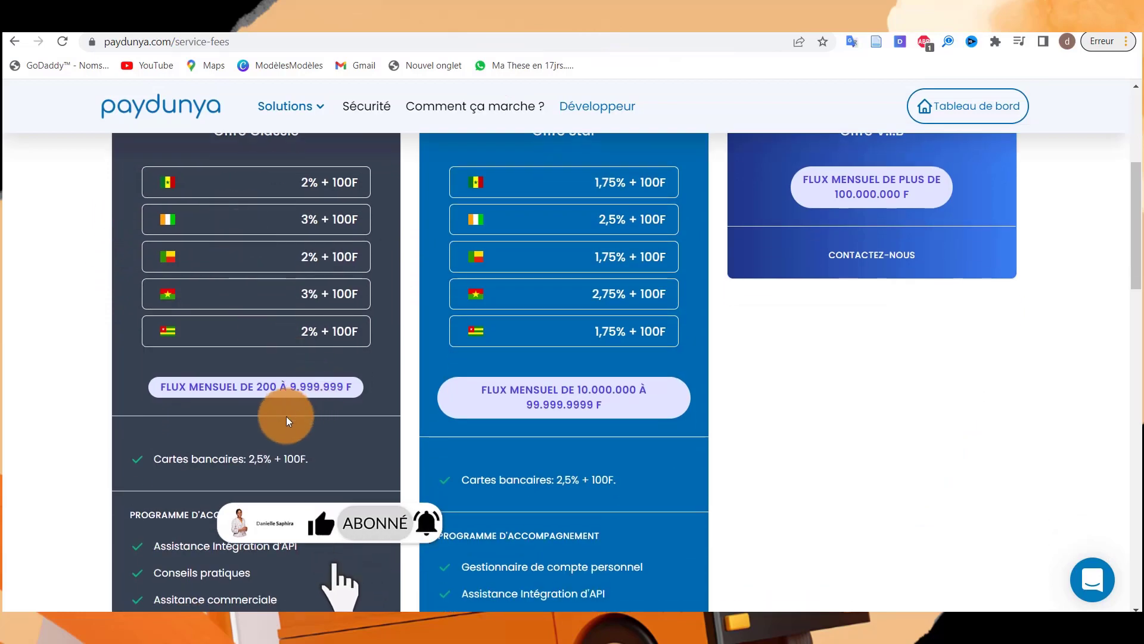
{"action": "scroll", "coordinate": [250, 328], "scroll_direction": "up", "scroll_amount": 1}
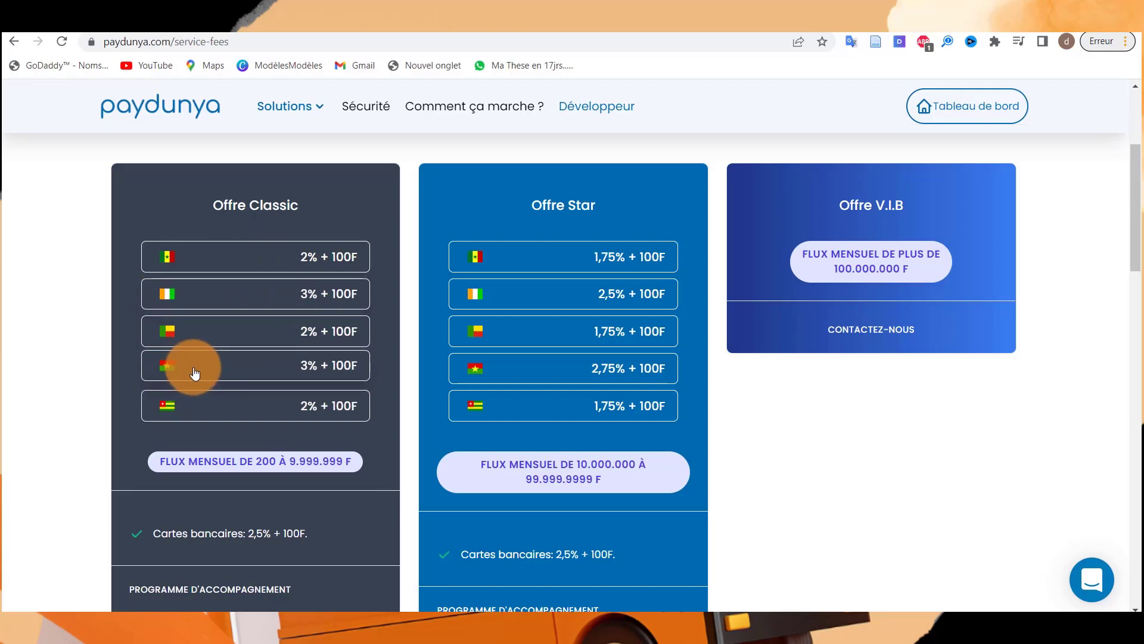
{"action": "scroll", "coordinate": [195, 374], "scroll_direction": "down", "scroll_amount": 4}
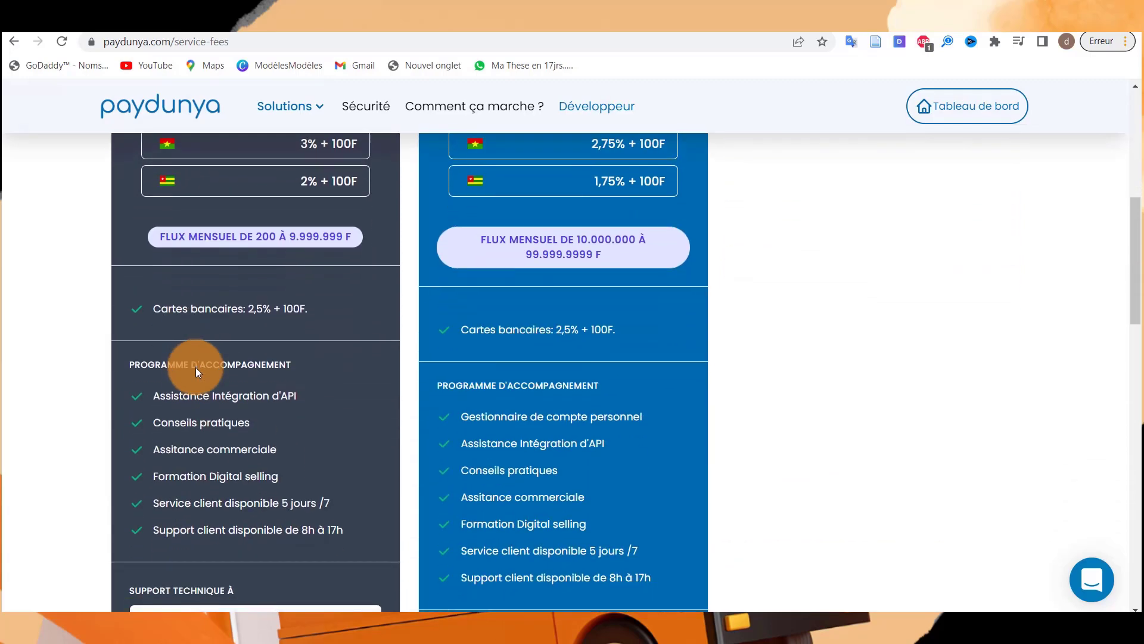
{"action": "scroll", "coordinate": [196, 367], "scroll_direction": "down", "scroll_amount": 3}
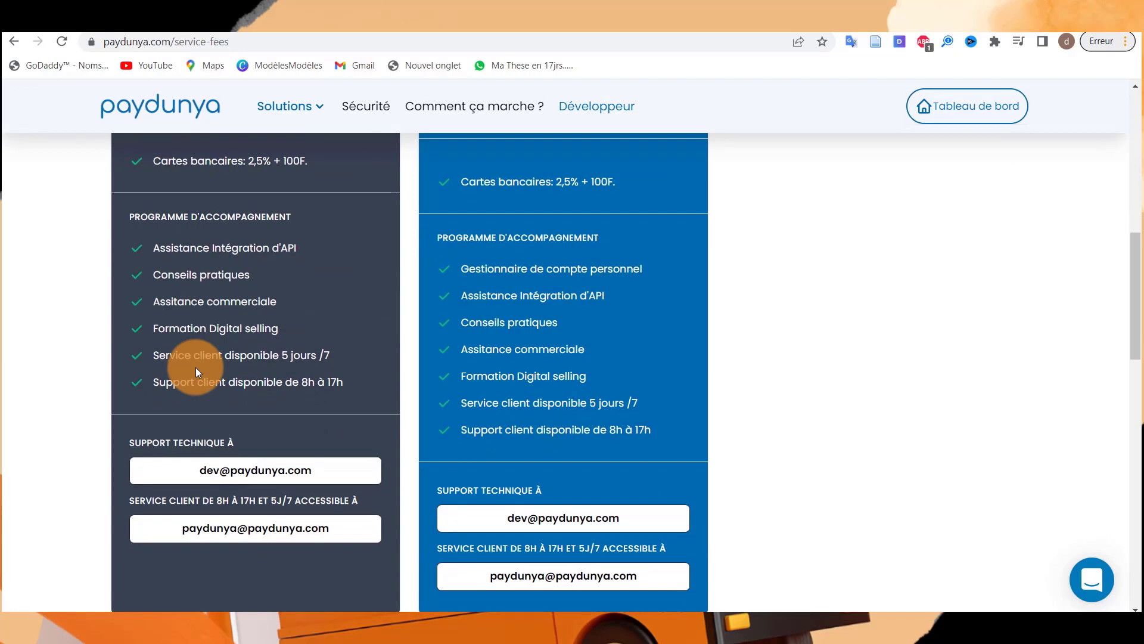
{"action": "scroll", "coordinate": [195, 367], "scroll_direction": "up", "scroll_amount": 4}
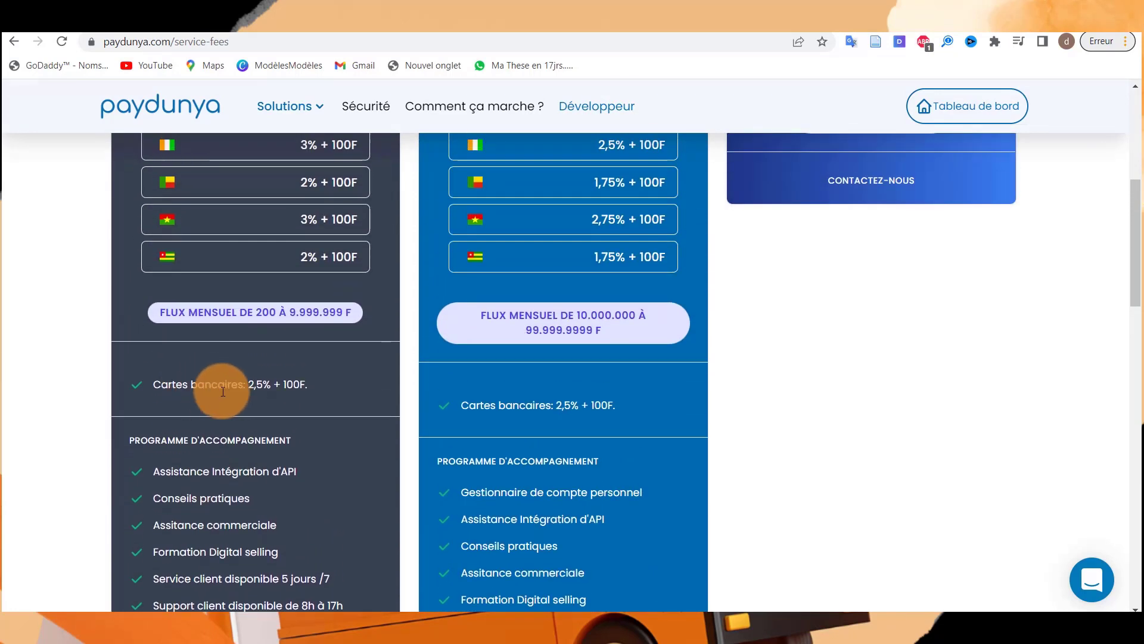
{"action": "scroll", "coordinate": [173, 212], "scroll_direction": "up", "scroll_amount": 3}
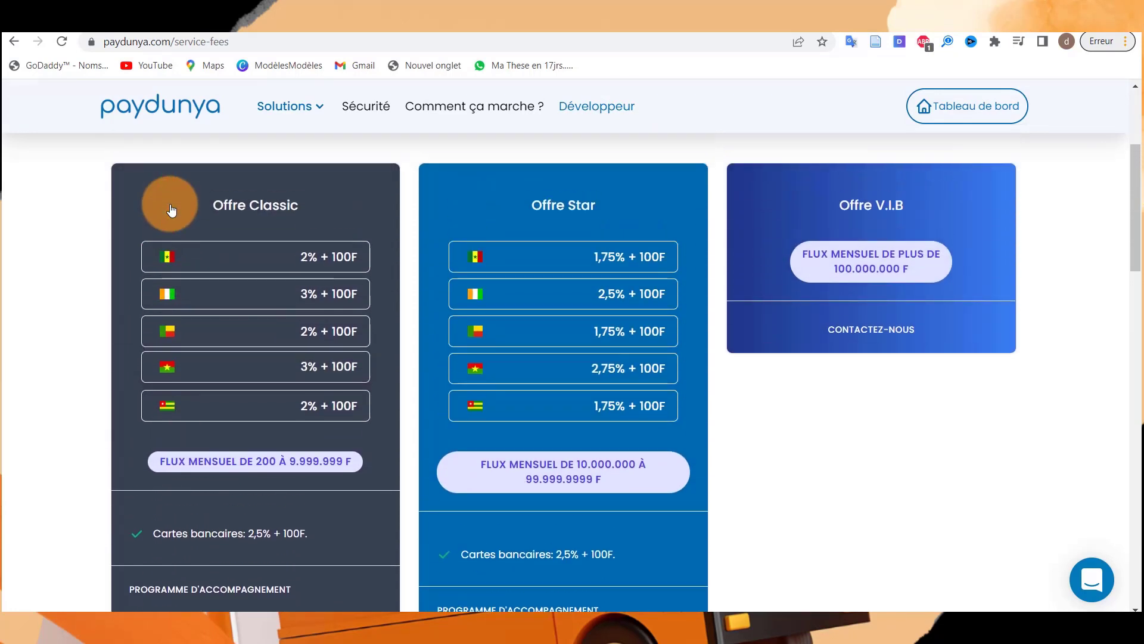
{"action": "scroll", "coordinate": [170, 215], "scroll_direction": "down", "scroll_amount": 3}
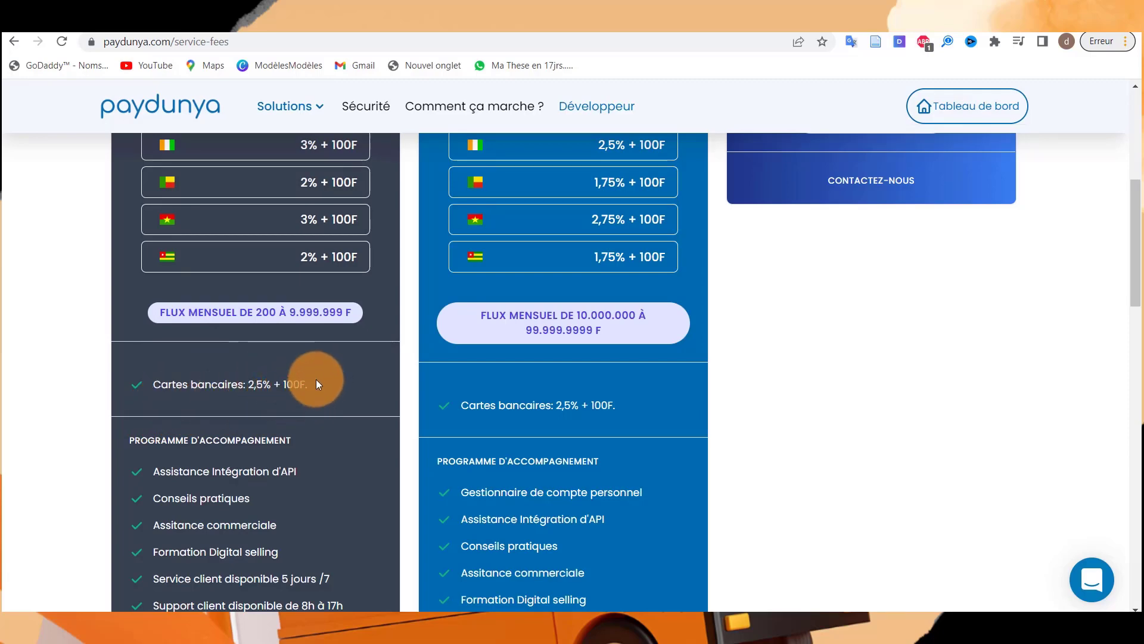
{"action": "scroll", "coordinate": [381, 273], "scroll_direction": "up", "scroll_amount": 1}
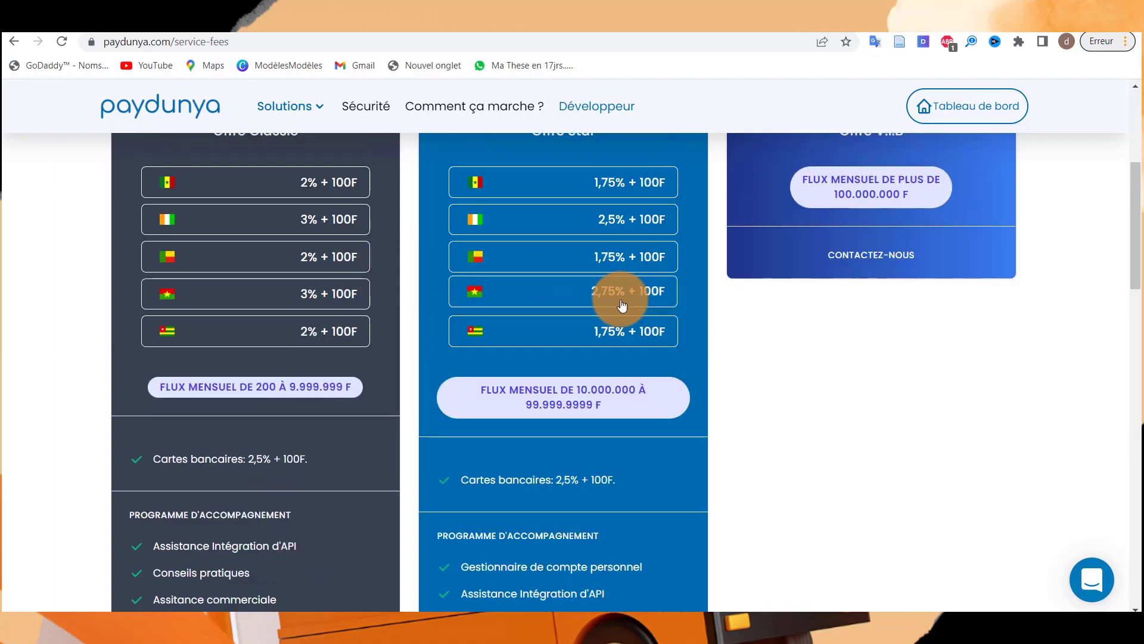
{"action": "scroll", "coordinate": [622, 304], "scroll_direction": "down", "scroll_amount": 10}
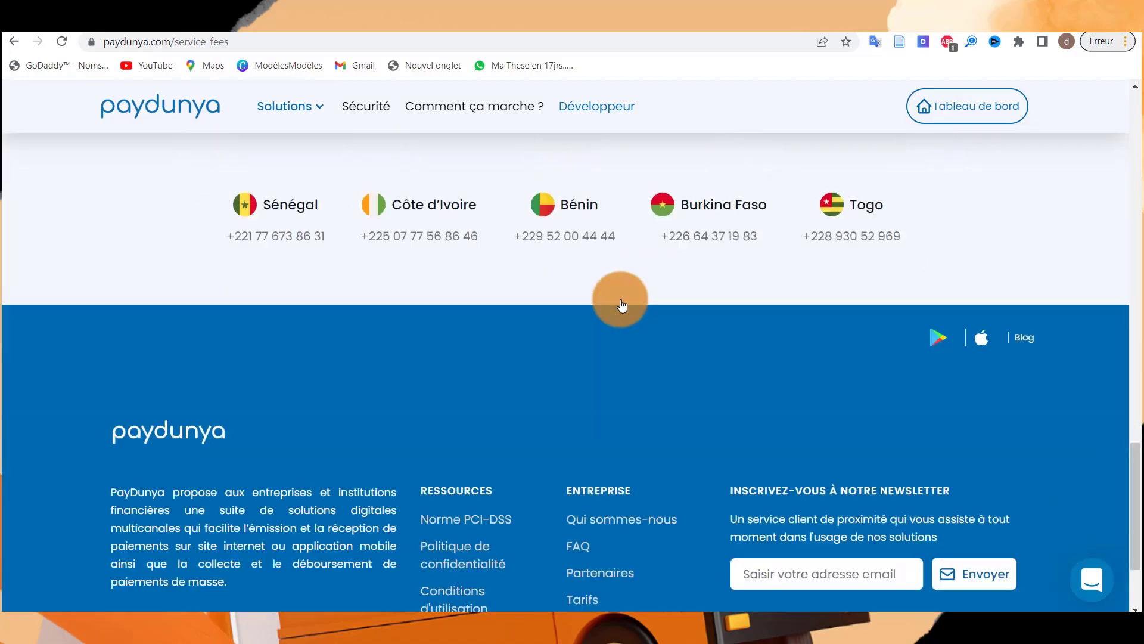
{"action": "scroll", "coordinate": [621, 304], "scroll_direction": "down", "scroll_amount": 3}
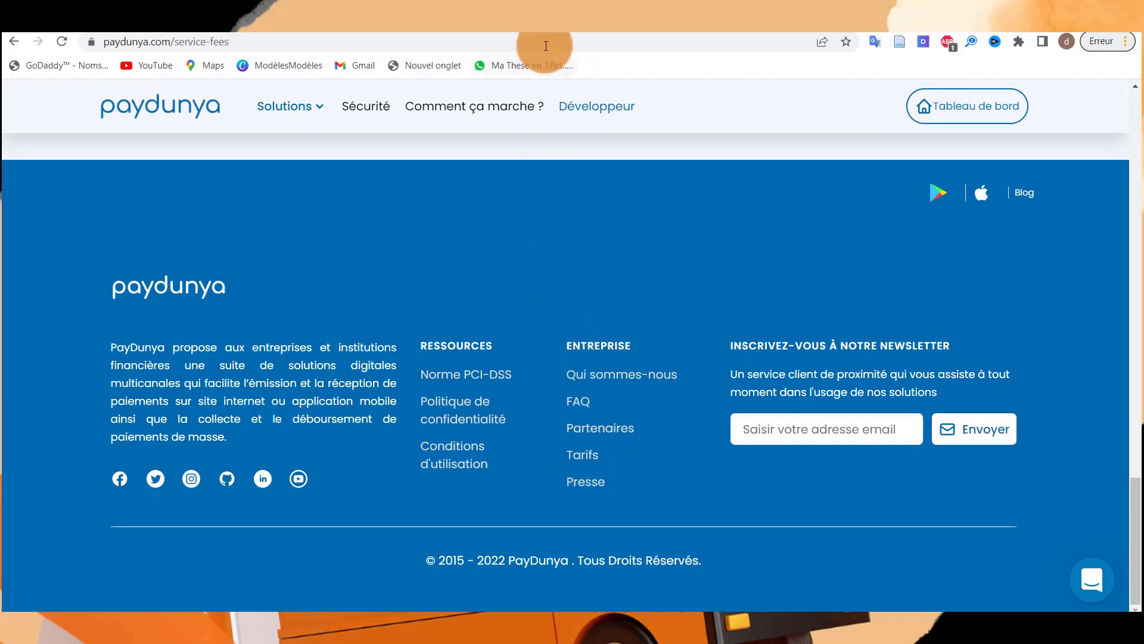
{"action": "left_click", "coordinate": [547, 22]}
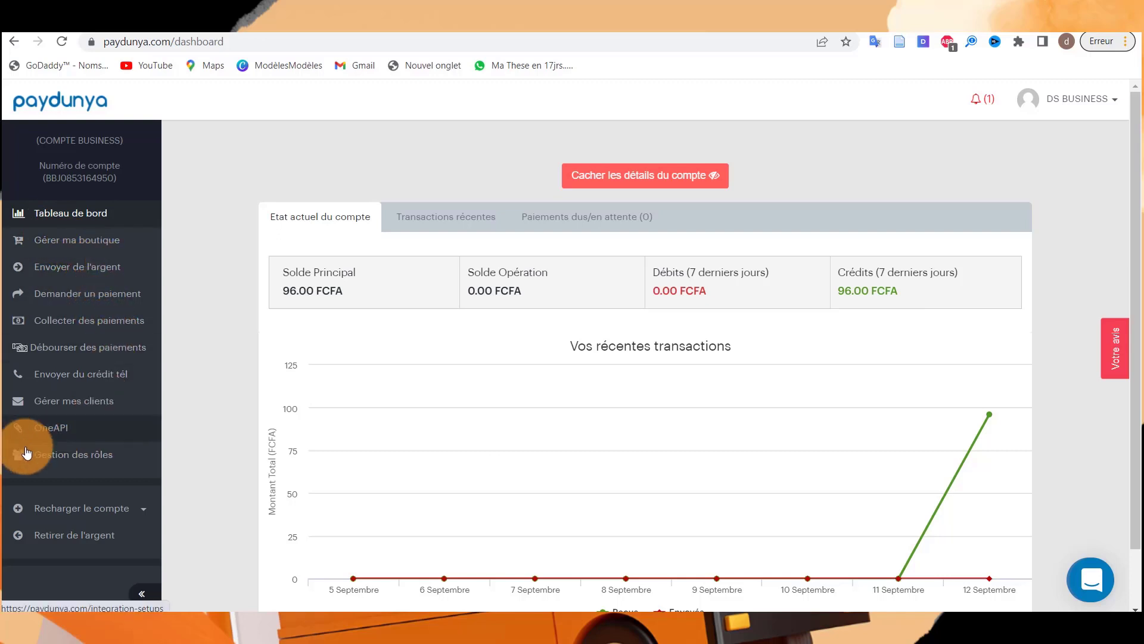
Step: Save a mobile money withdrawal account with the chosen operator and phone number
{"action": "left_click", "coordinate": [78, 538]}
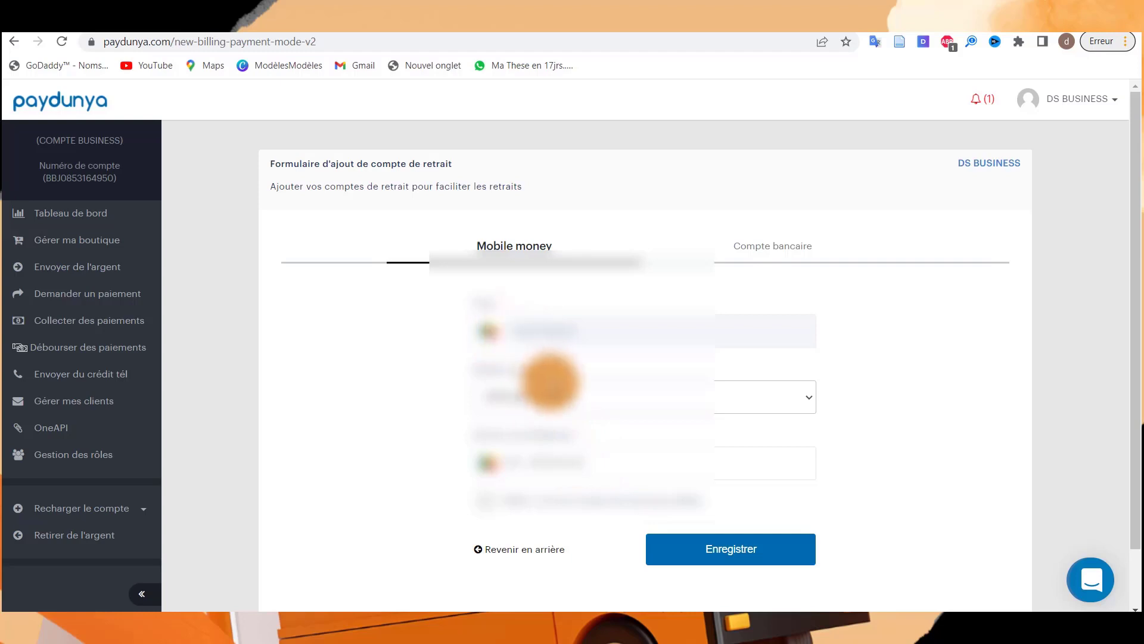
{"action": "left_click", "coordinate": [806, 396]}
{"action": "left_click", "coordinate": [804, 395]}
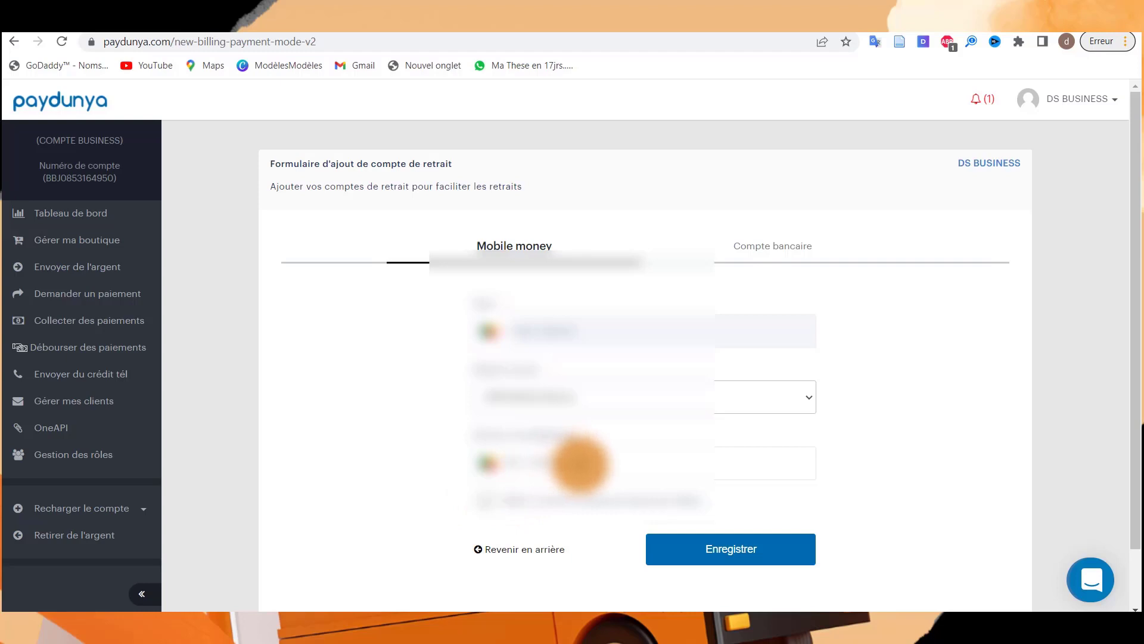
{"action": "left_click", "coordinate": [578, 463]}
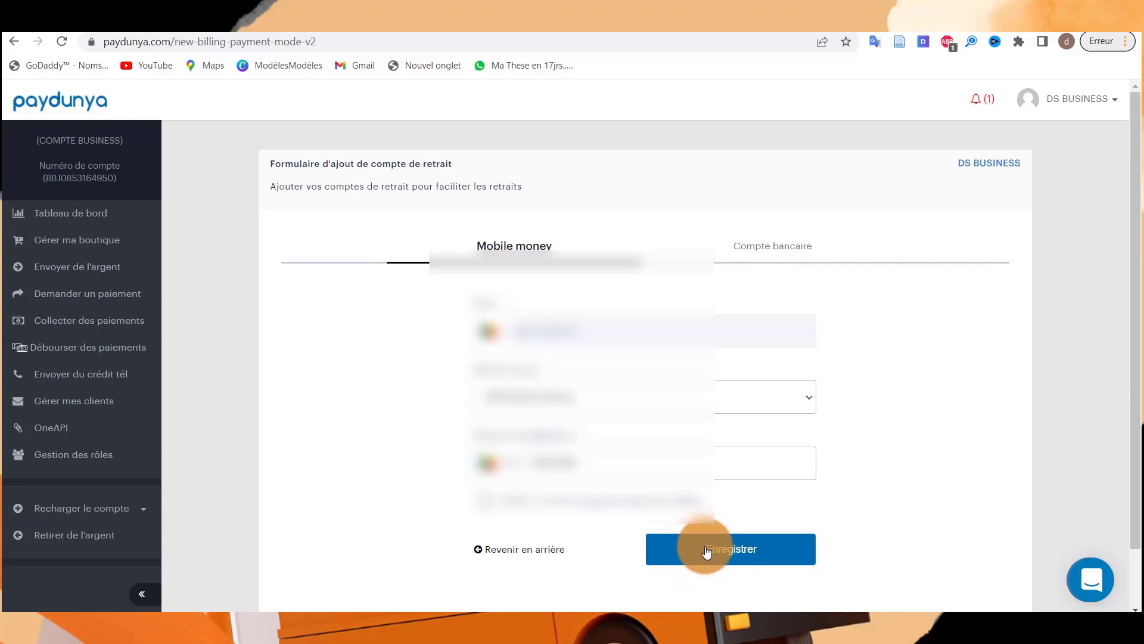
{"action": "left_click", "coordinate": [706, 552]}
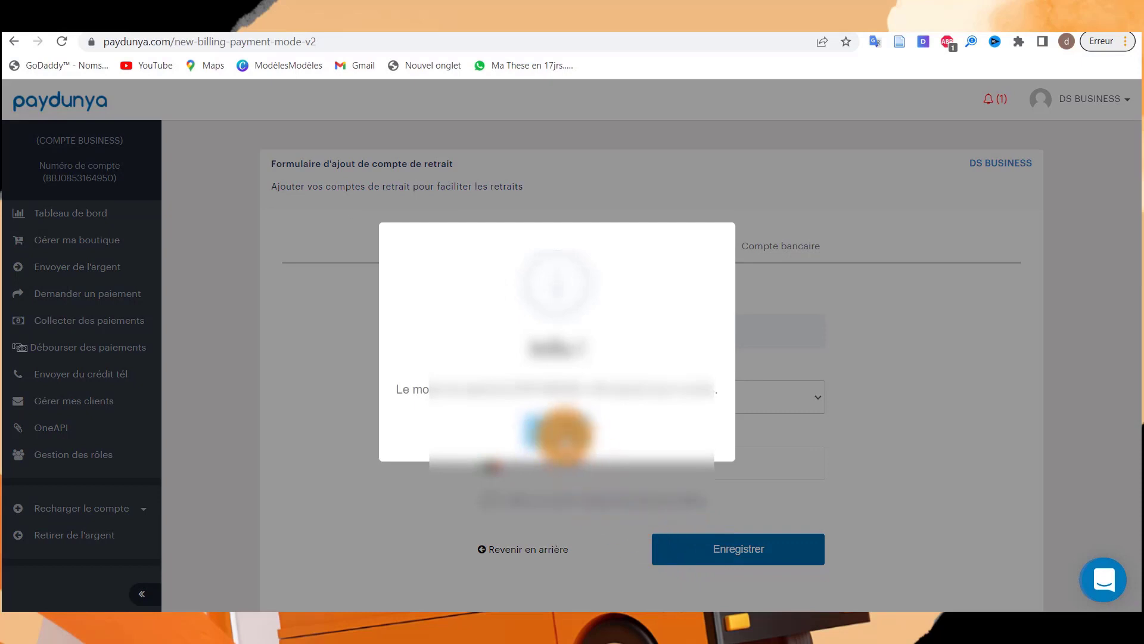
{"action": "left_click", "coordinate": [557, 427]}
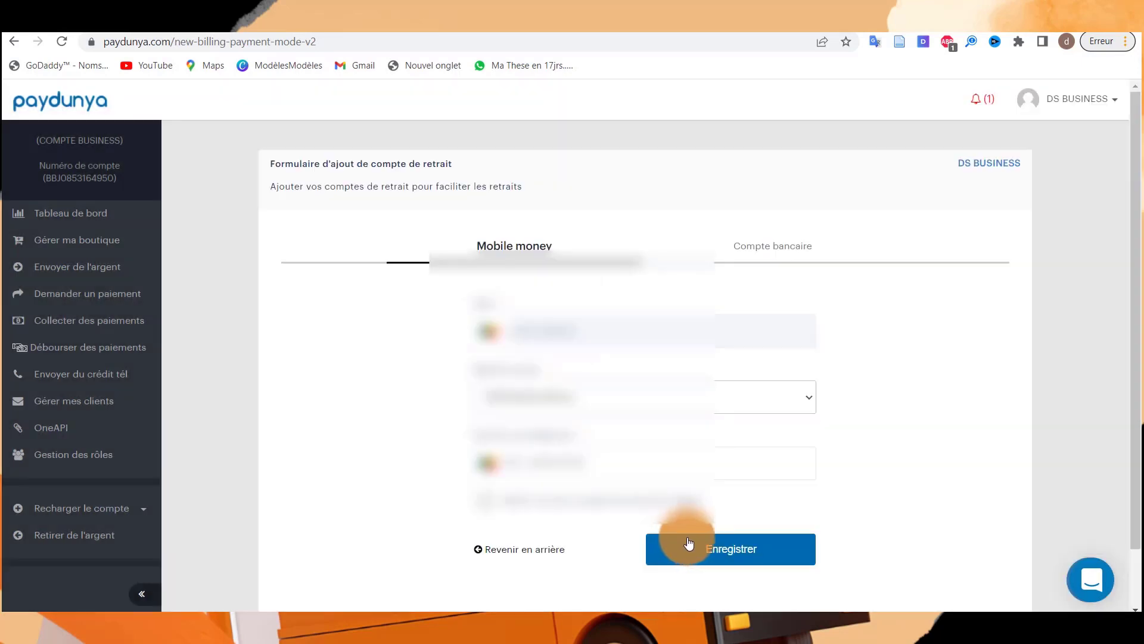
Step: Look over the Compte bancaire option, then open Retrait de fonds showing the 500.00 FCFA minimum warning
{"action": "left_click", "coordinate": [761, 256]}
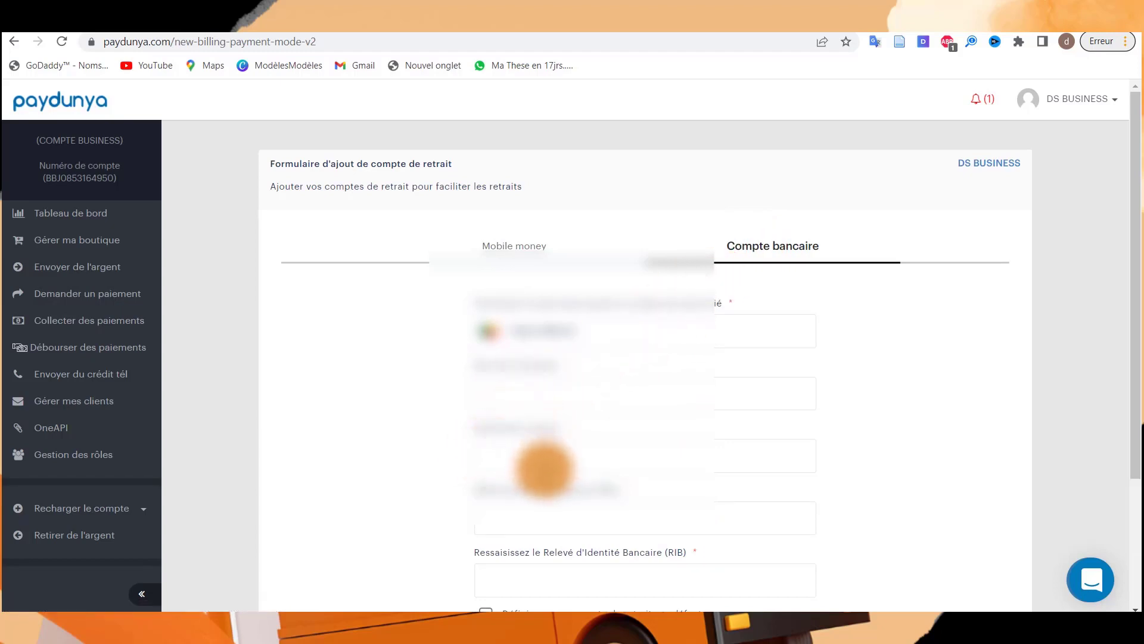
{"action": "scroll", "coordinate": [536, 503], "scroll_direction": "down", "scroll_amount": 2}
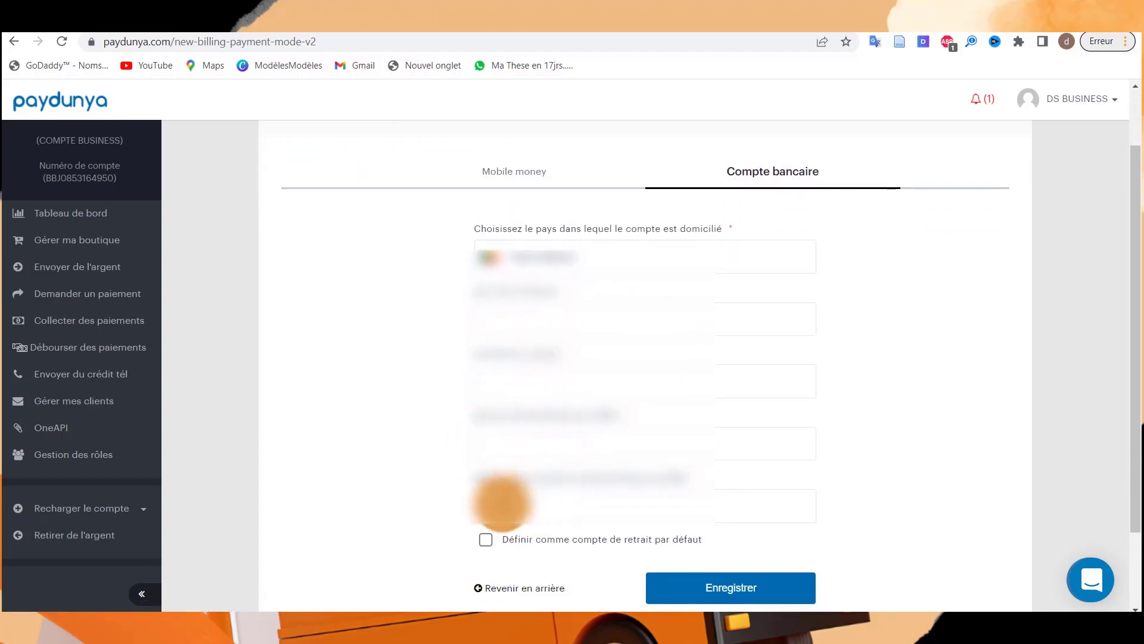
{"action": "scroll", "coordinate": [503, 501], "scroll_direction": "down", "scroll_amount": 2}
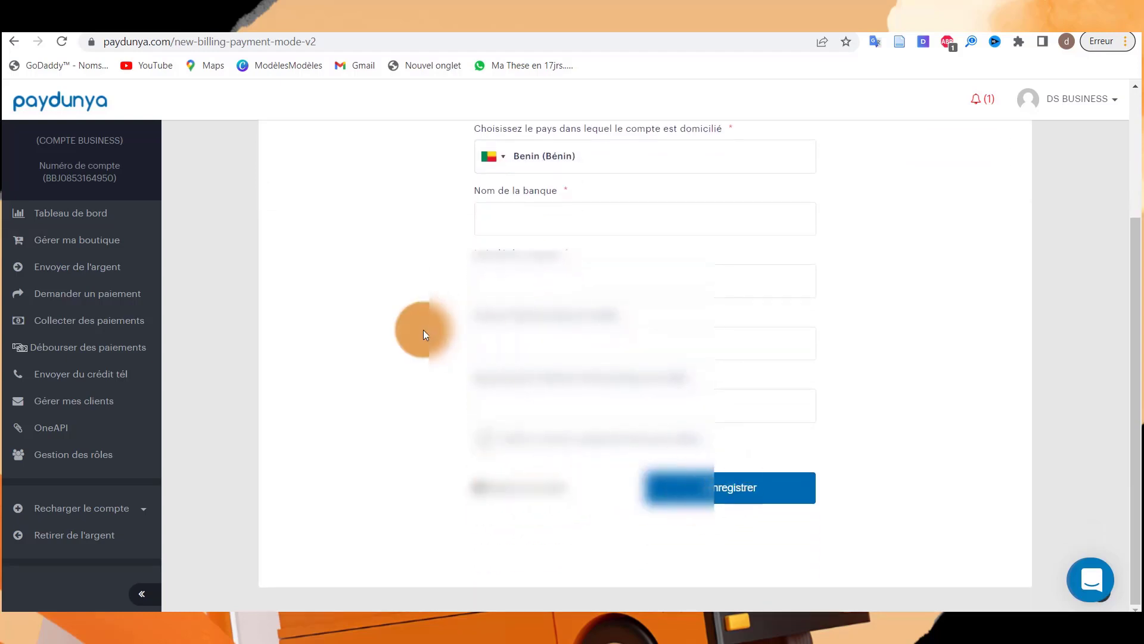
{"action": "left_click", "coordinate": [70, 533]}
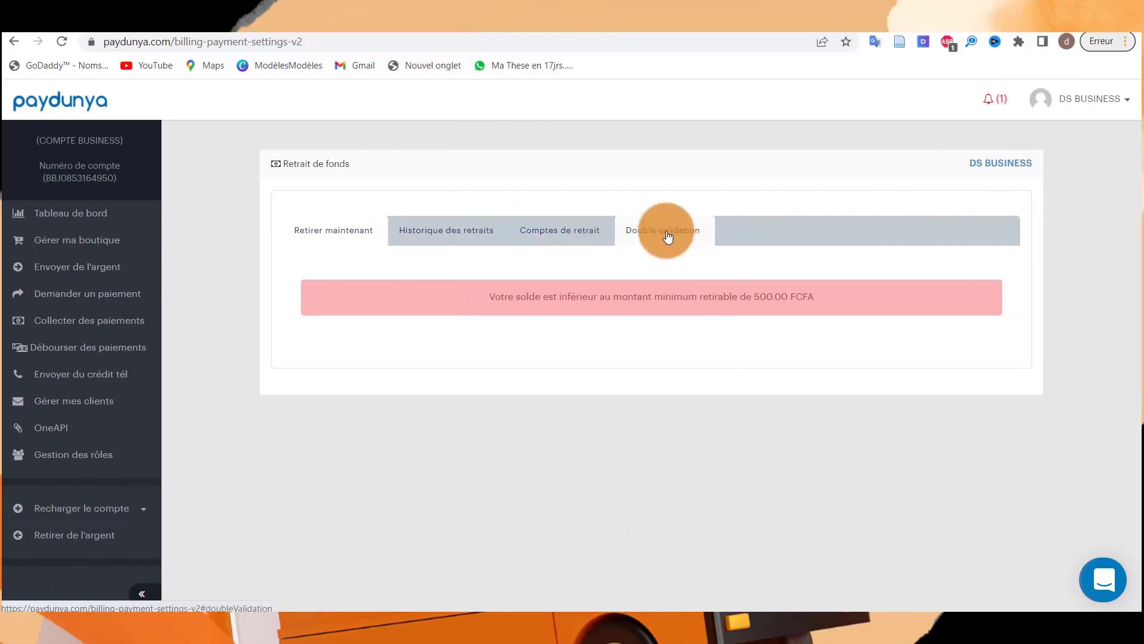
Step: Activate double validation to bring up the empty validator name, email, phone and job title form
{"action": "left_click", "coordinate": [671, 237]}
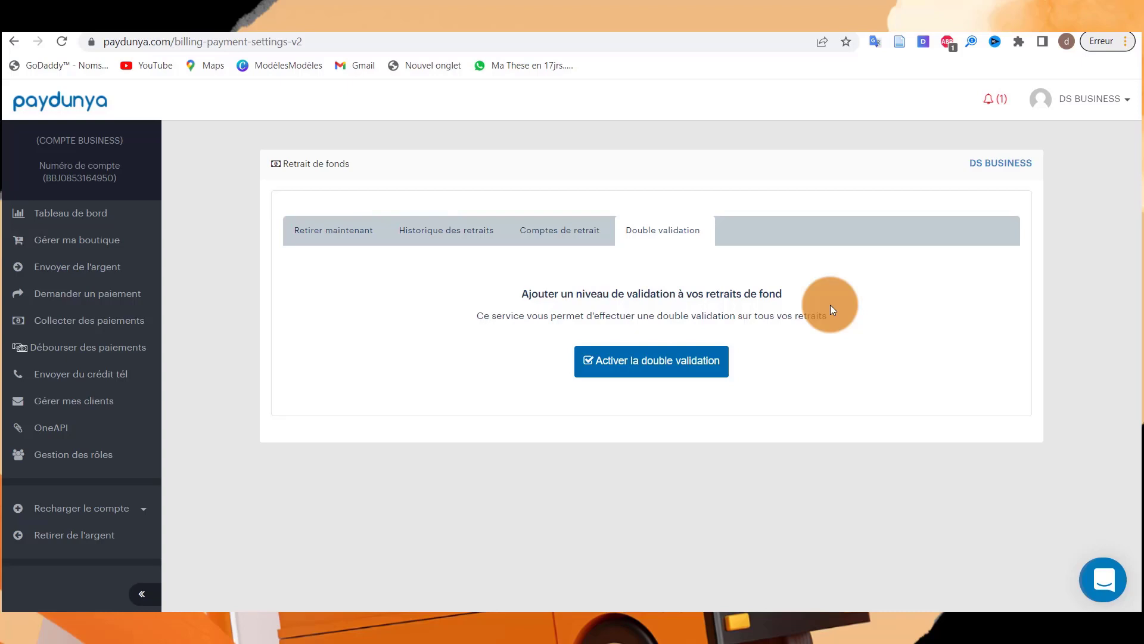
{"action": "left_click", "coordinate": [653, 365]}
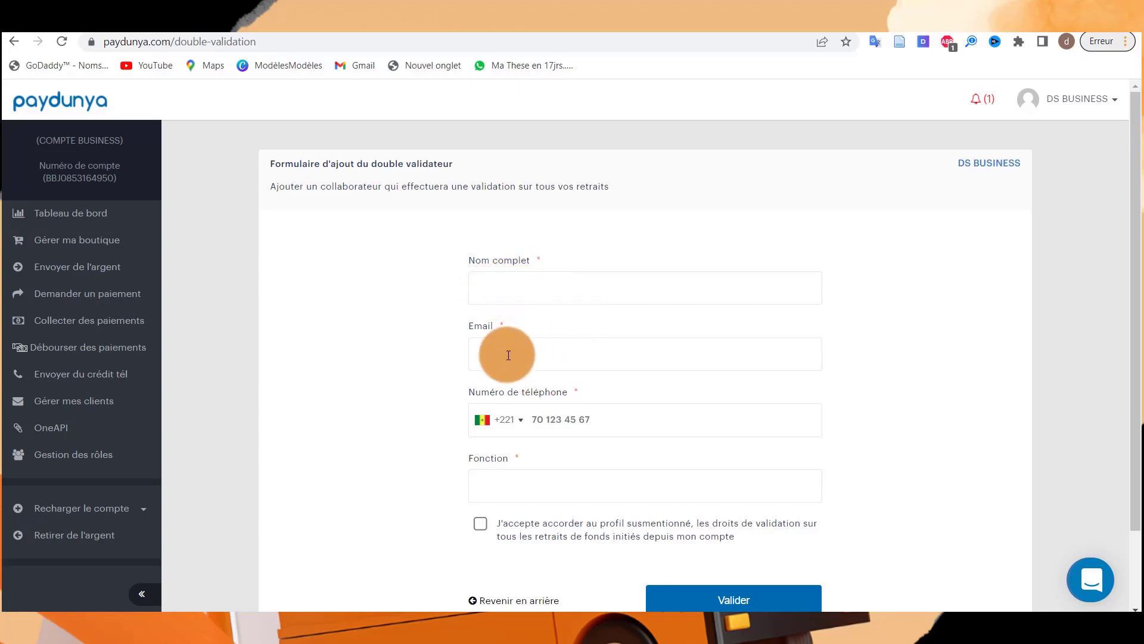
{"action": "scroll", "coordinate": [509, 366], "scroll_direction": "down", "scroll_amount": 1}
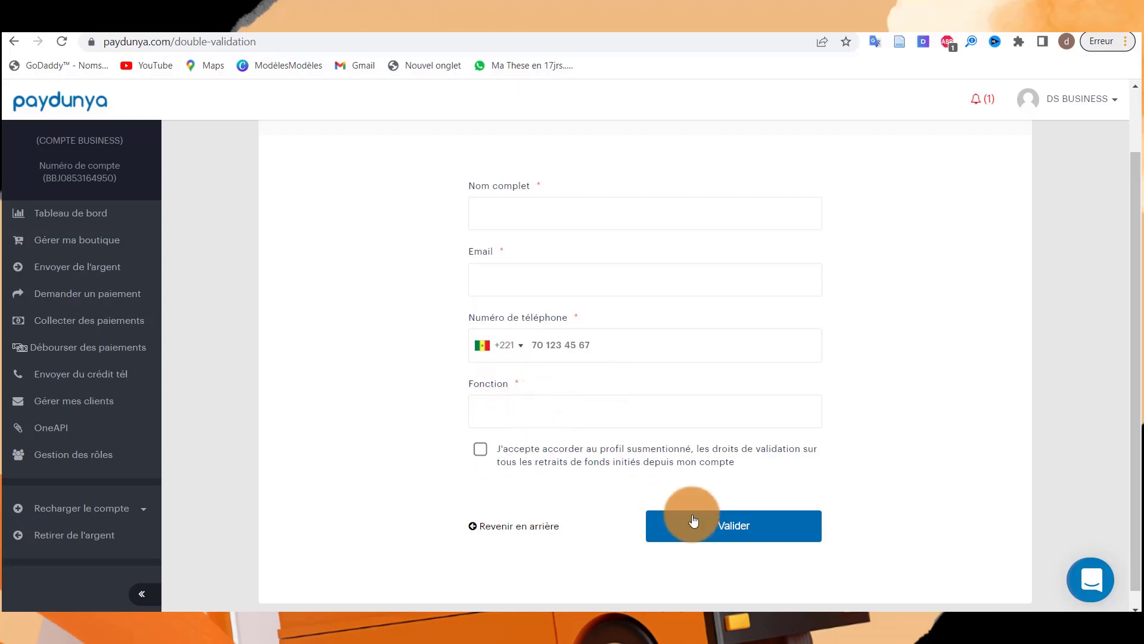
{"action": "scroll", "coordinate": [529, 447], "scroll_direction": "down", "scroll_amount": 1}
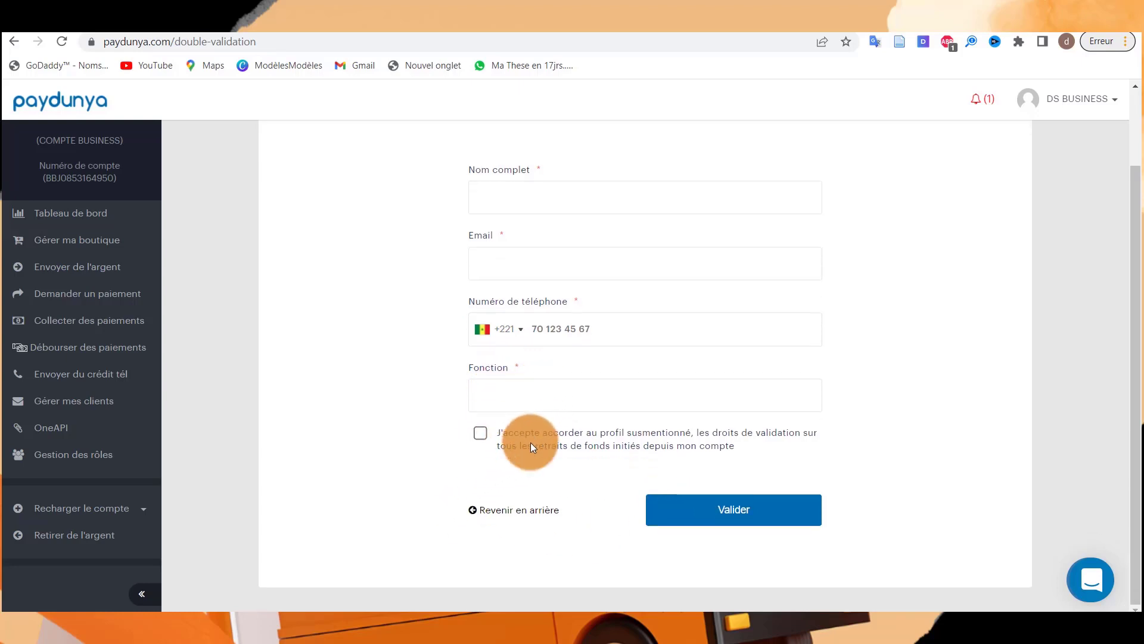
{"action": "scroll", "coordinate": [529, 447], "scroll_direction": "up", "scroll_amount": 2}
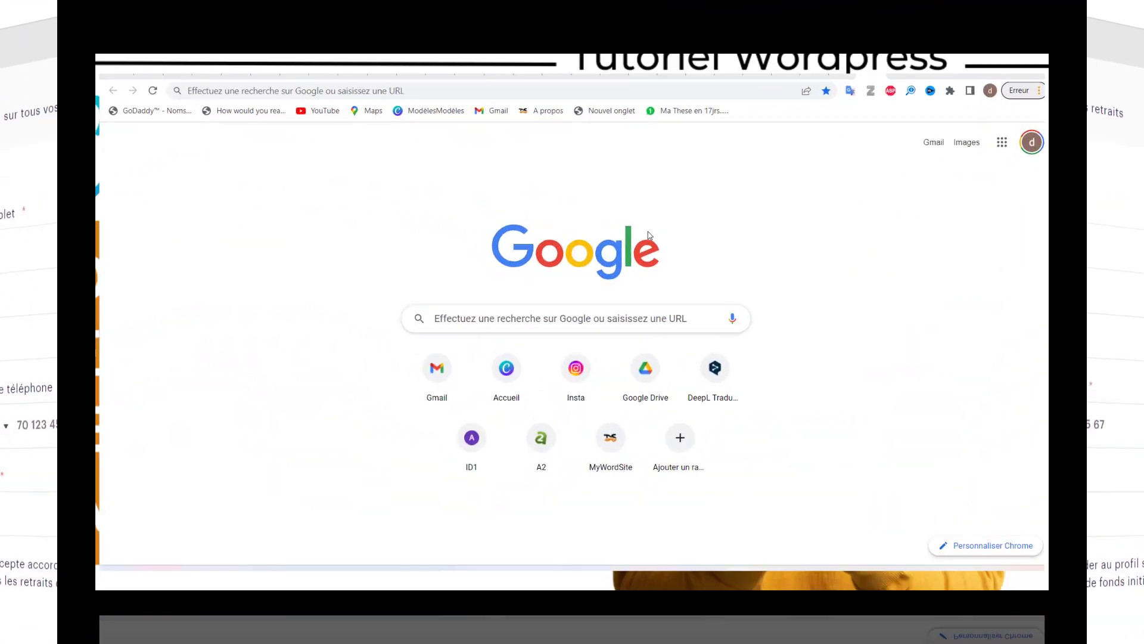